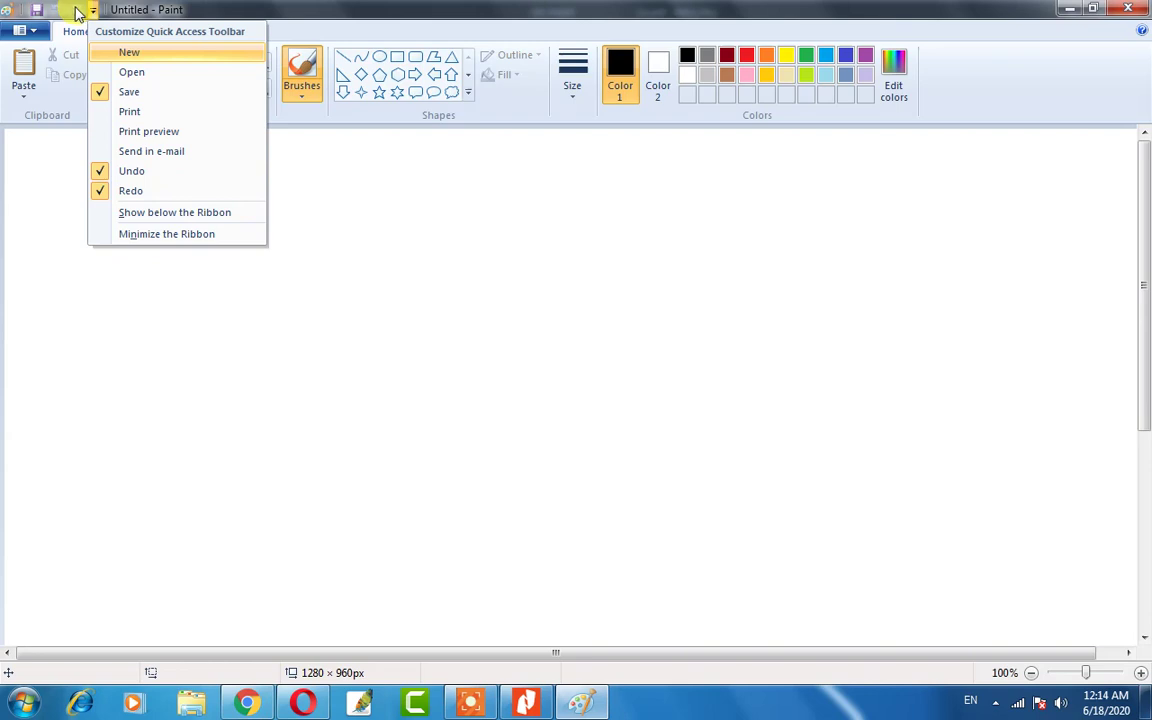
# Add the Open and Print commands to the Quick Access Toolbar.
pyautogui.click(126, 76)
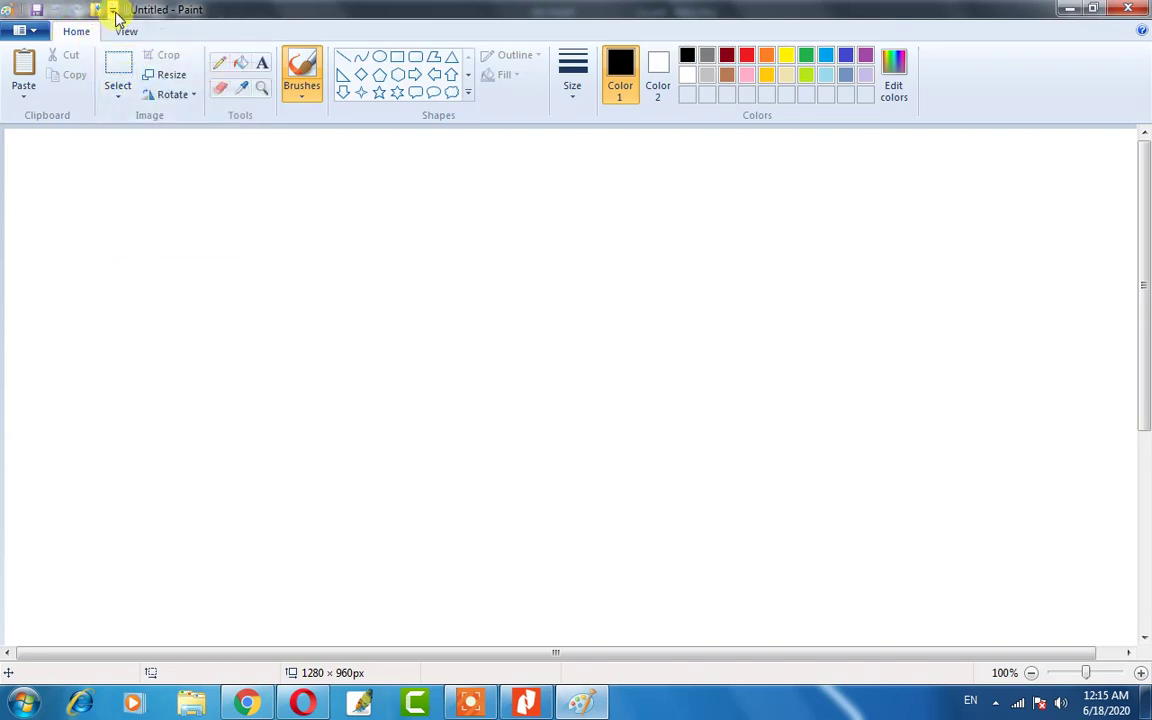
pyautogui.click(115, 14)
pyautogui.click(146, 112)
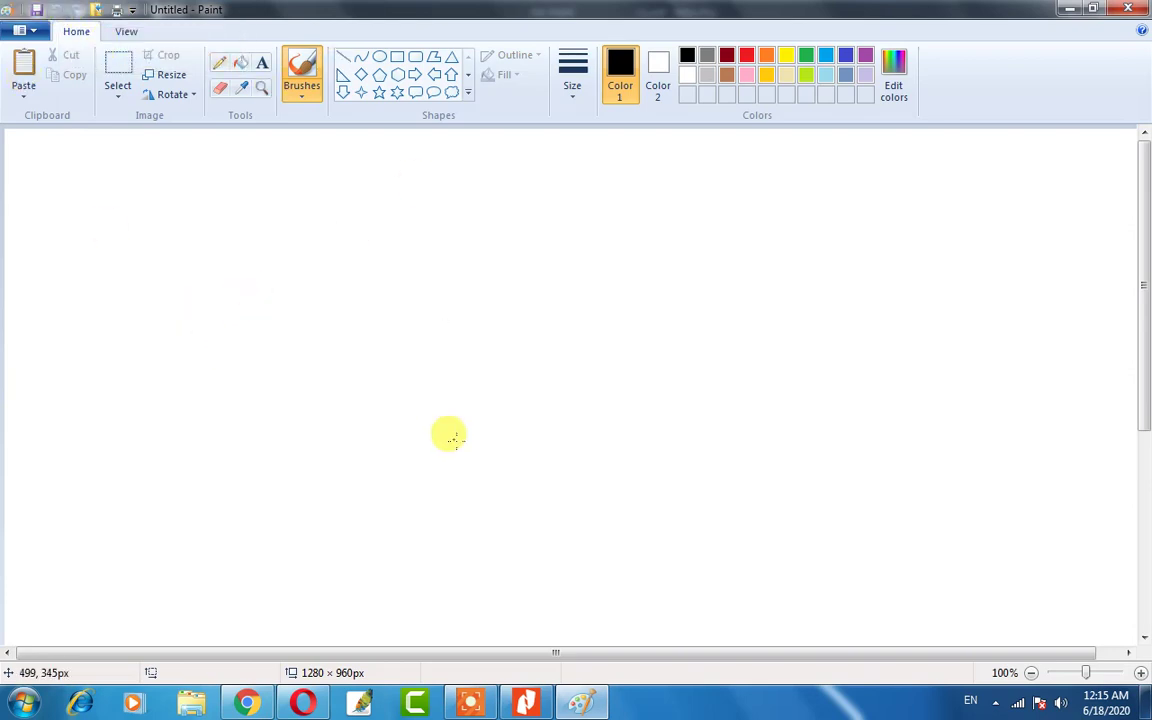
# View the Paint window elements diagram in the Nitro Pro PDF, and return to Paint to look at the lower canvas area.
pyautogui.click(585, 703)
pyautogui.click(585, 703)
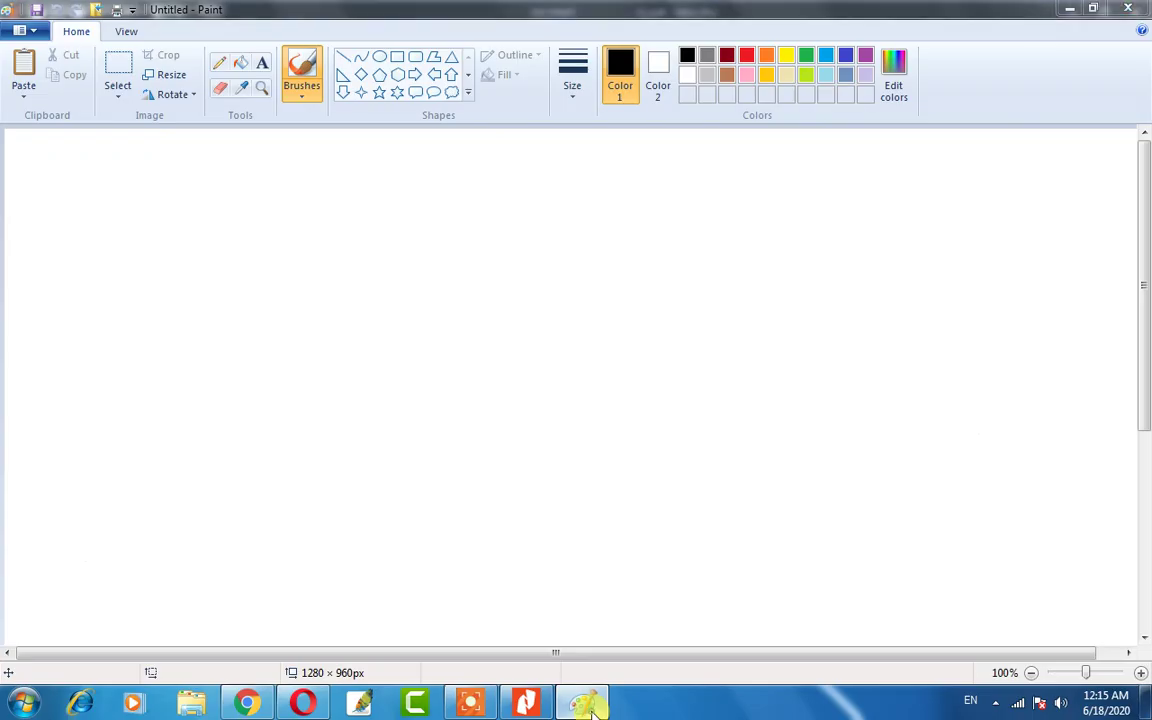
pyautogui.click(585, 703)
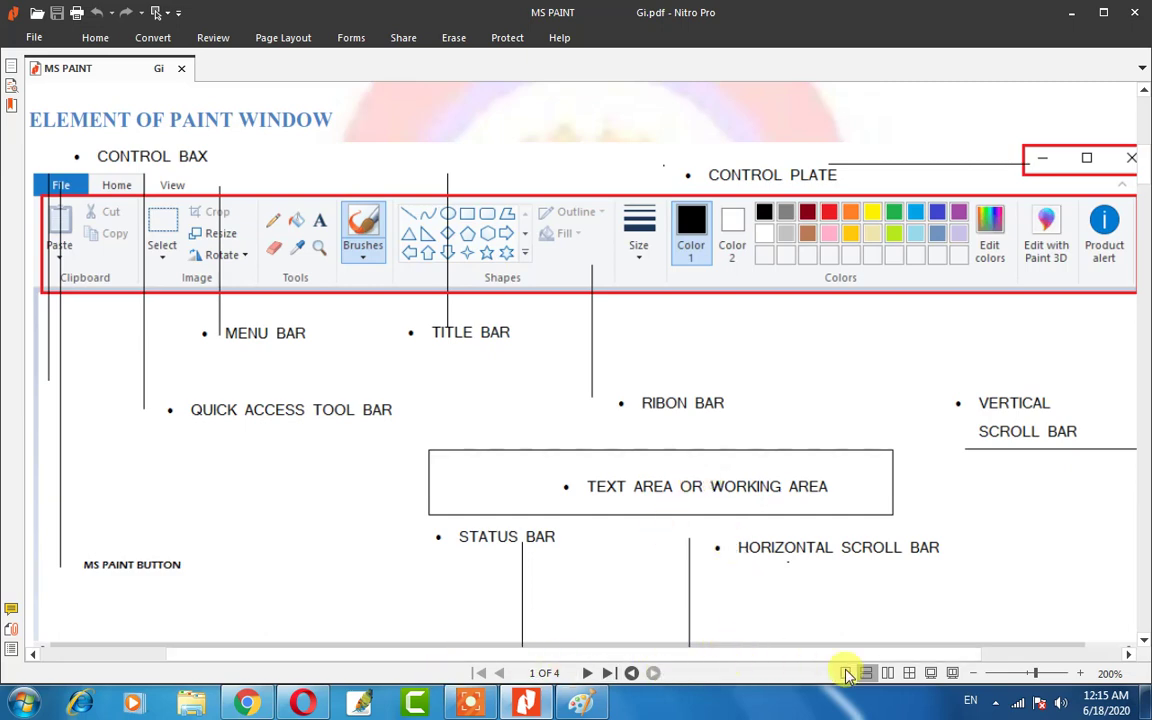
pyautogui.click(580, 703)
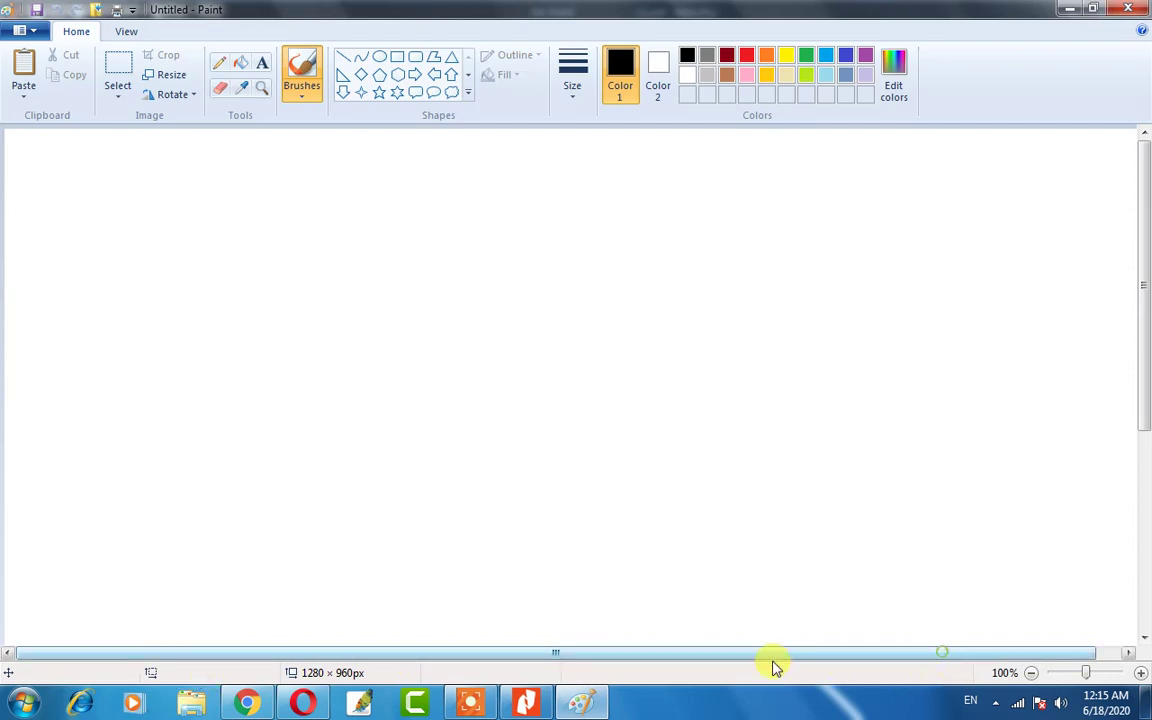
pyautogui.moveTo(680, 655); pyautogui.dragTo(890, 586)
pyautogui.moveTo(1149, 270); pyautogui.dragTo(1147, 460)
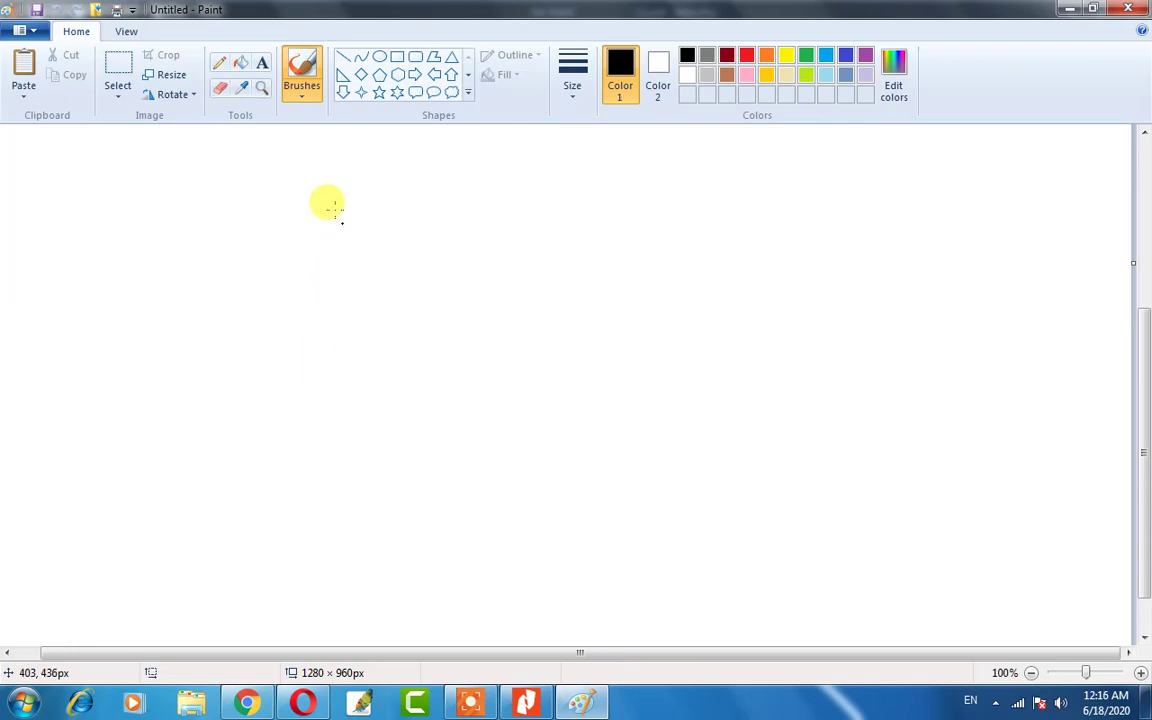
# Place single black brush dots on the blank canvas and undo each one.
pyautogui.click(359, 271)
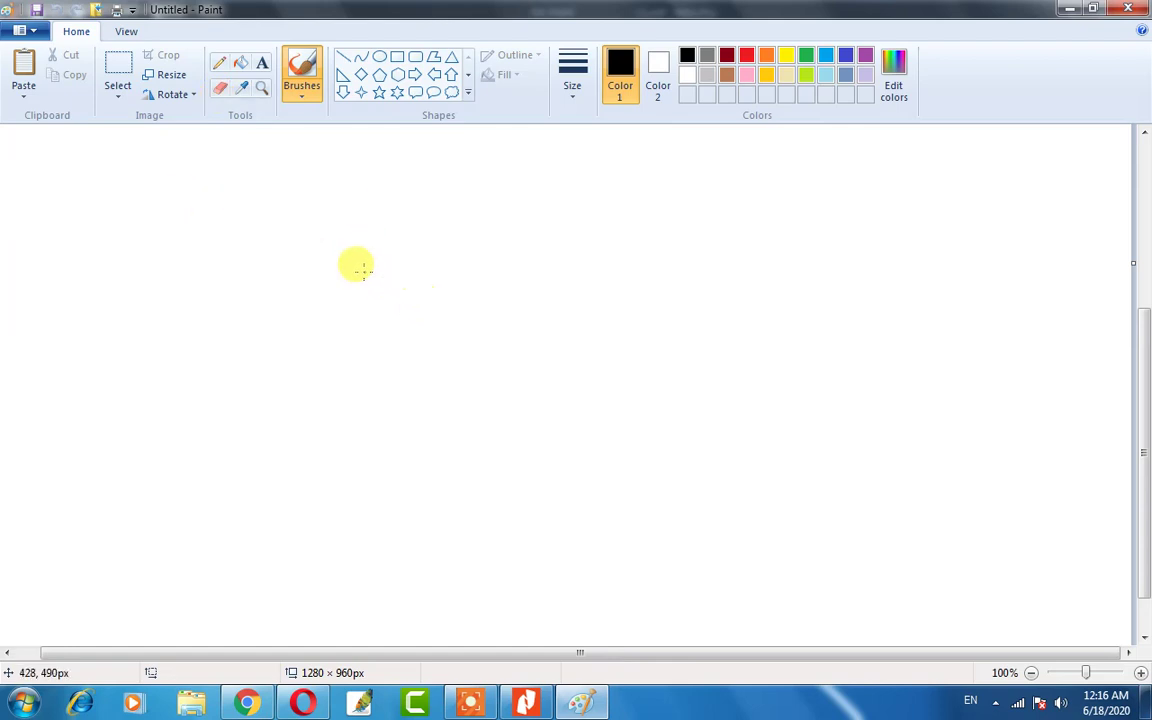
pyautogui.hotkey('ctrl', 'z')
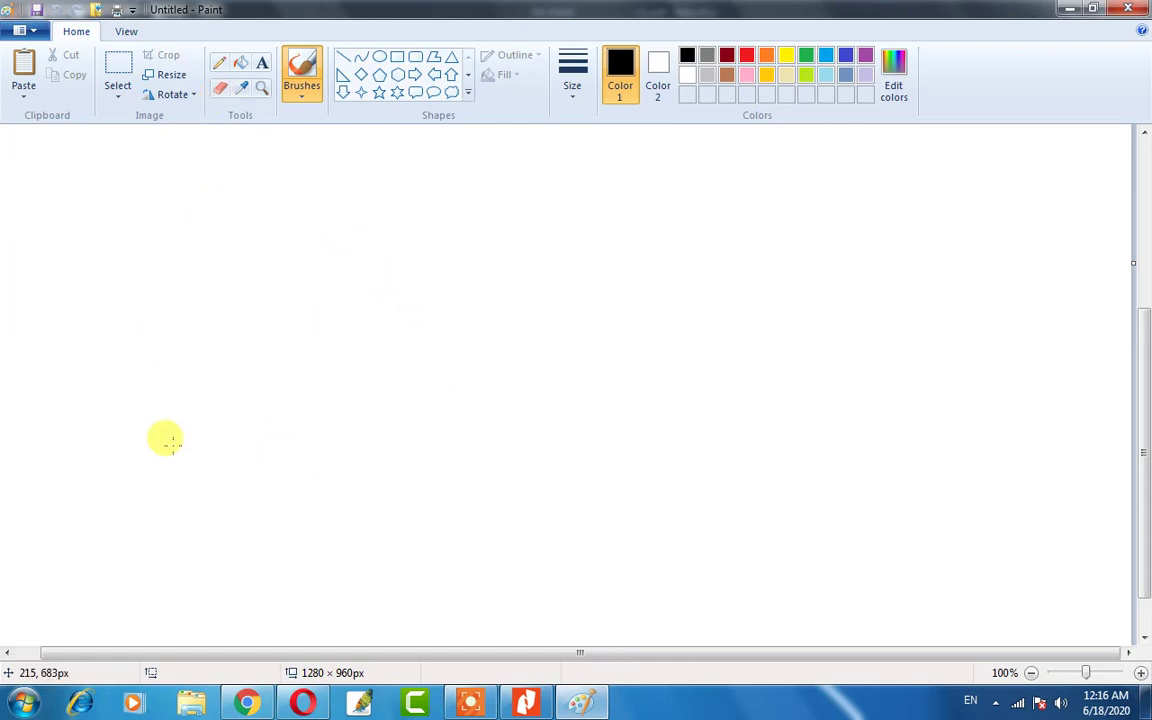
pyautogui.click(121, 142)
pyautogui.hotkey('ctrl', 'z')
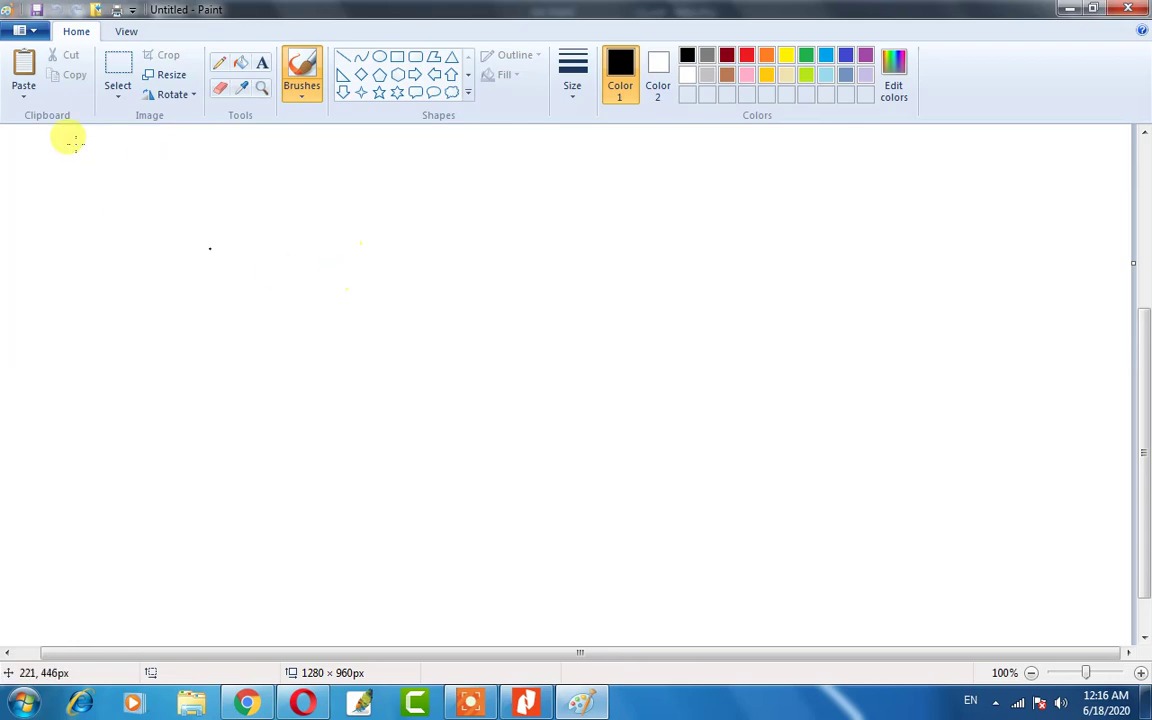
pyautogui.click(18, 34)
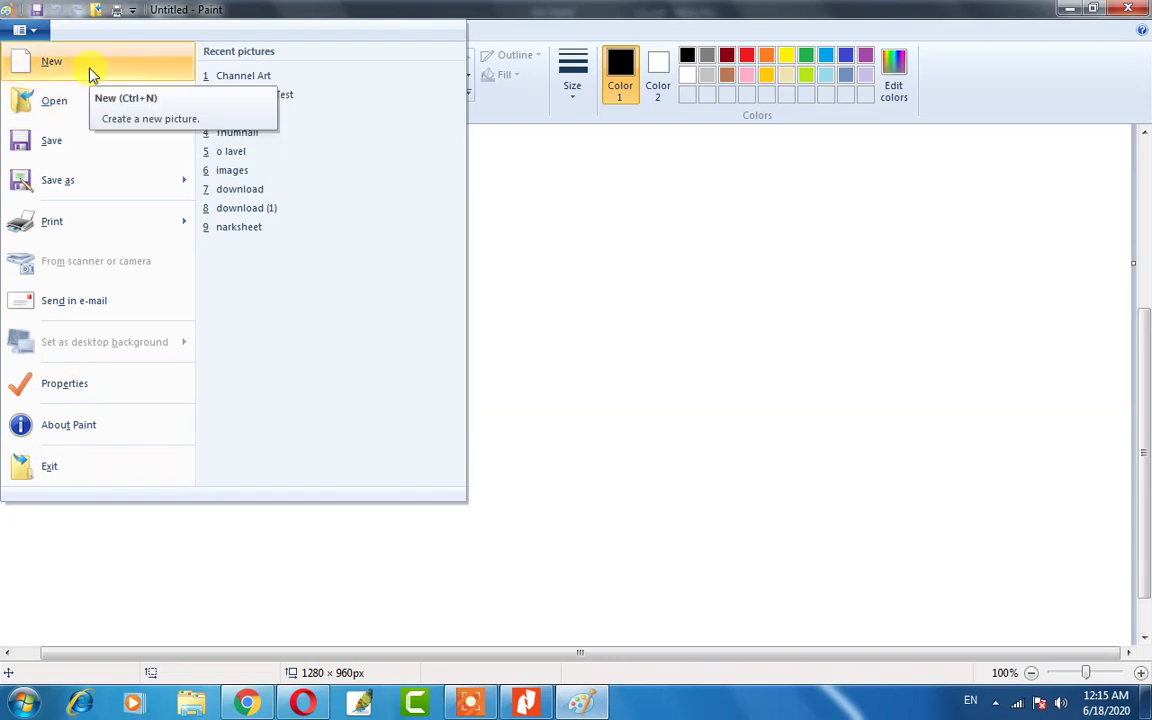
pyautogui.click(535, 358)
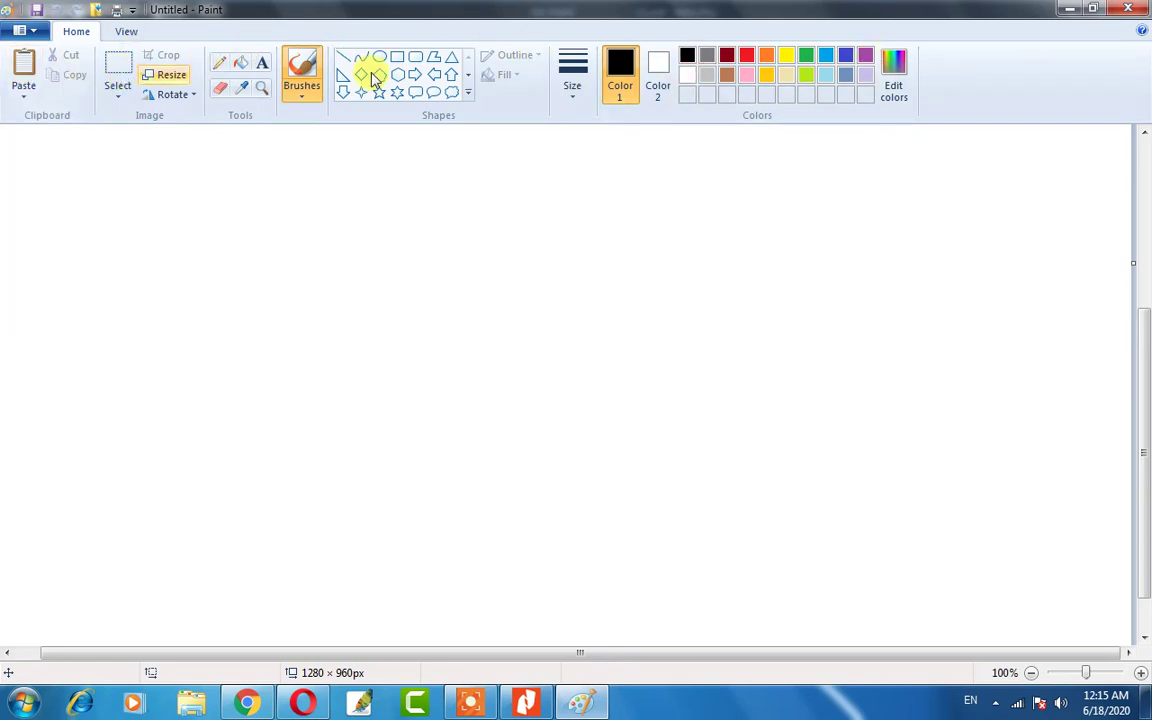
# Draw two six-point stars side by side, the first about 193 × 235 px, and a cloud callout beyond the second star.
pyautogui.click(397, 92)
pyautogui.moveTo(190, 167); pyautogui.dragTo(364, 377)
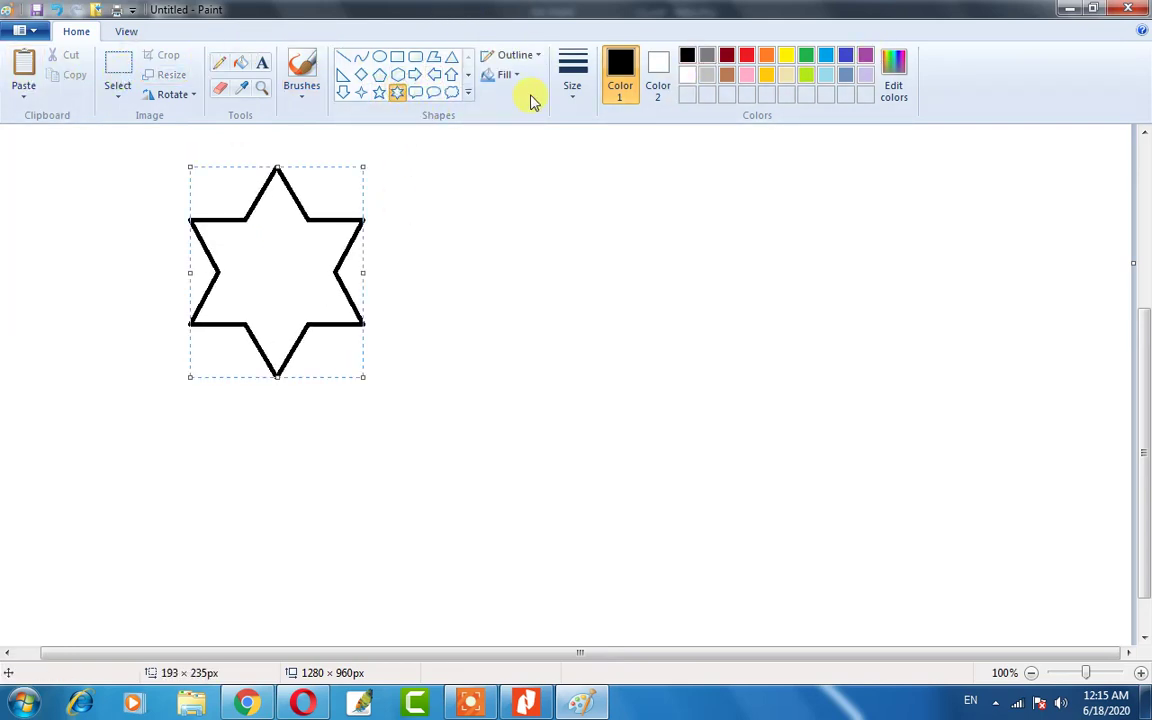
pyautogui.moveTo(505, 173); pyautogui.dragTo(728, 445)
pyautogui.click(452, 92)
pyautogui.moveTo(813, 214); pyautogui.dragTo(963, 419)
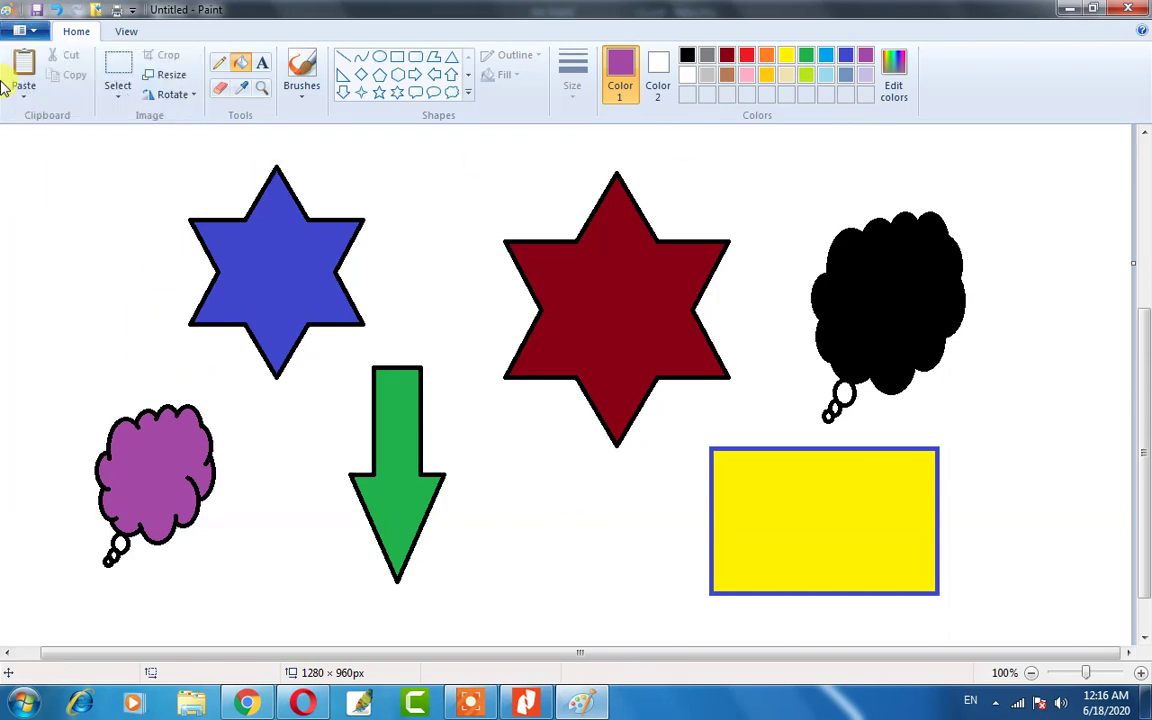
pyautogui.click(22, 33)
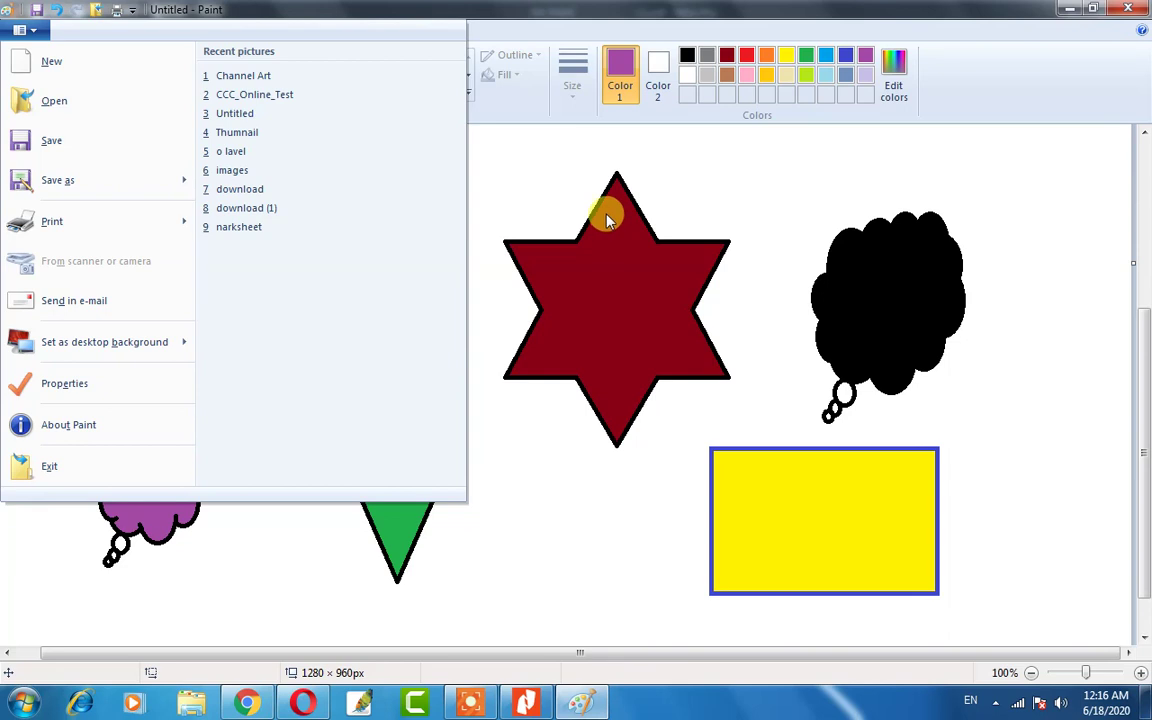
pyautogui.click(585, 286)
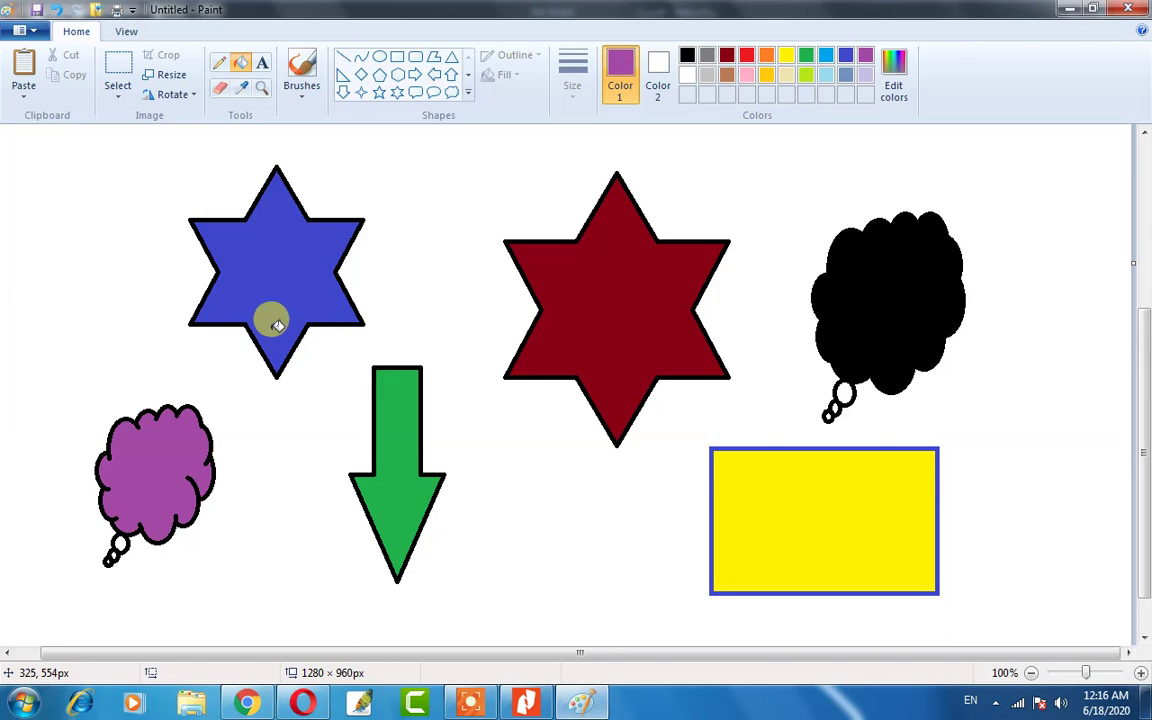
# Save the drawing to the Desktop as a PNG file named "Gita Image".
pyautogui.click(14, 32)
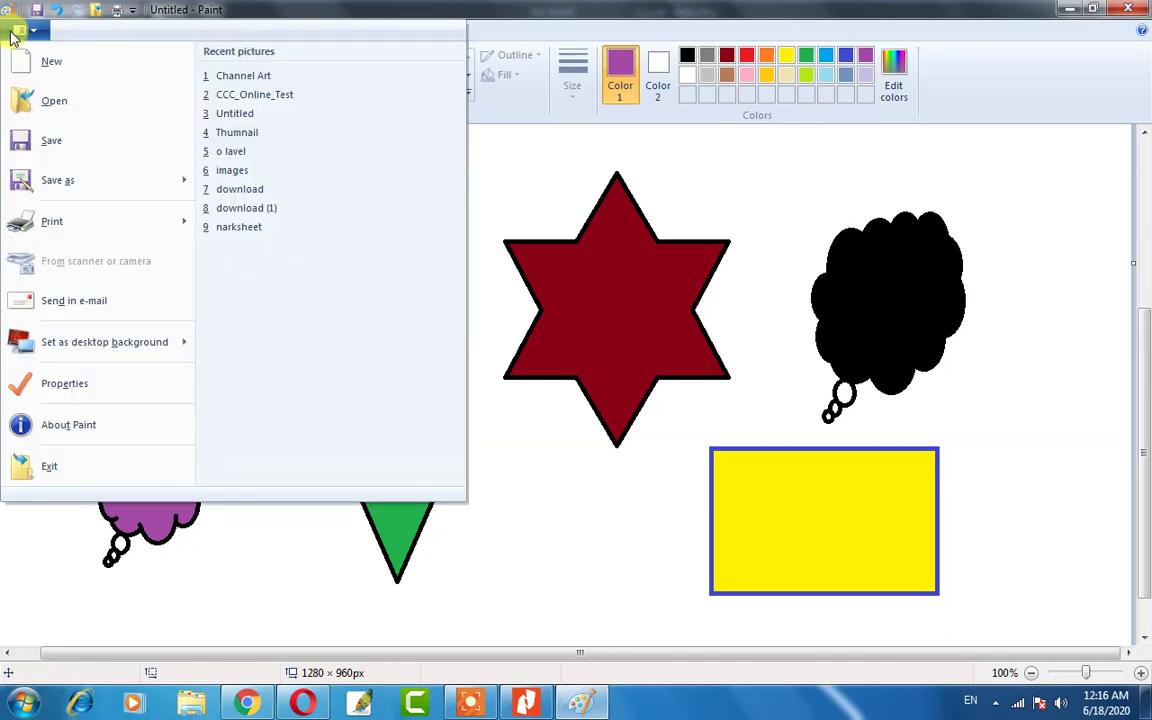
pyautogui.click(55, 147)
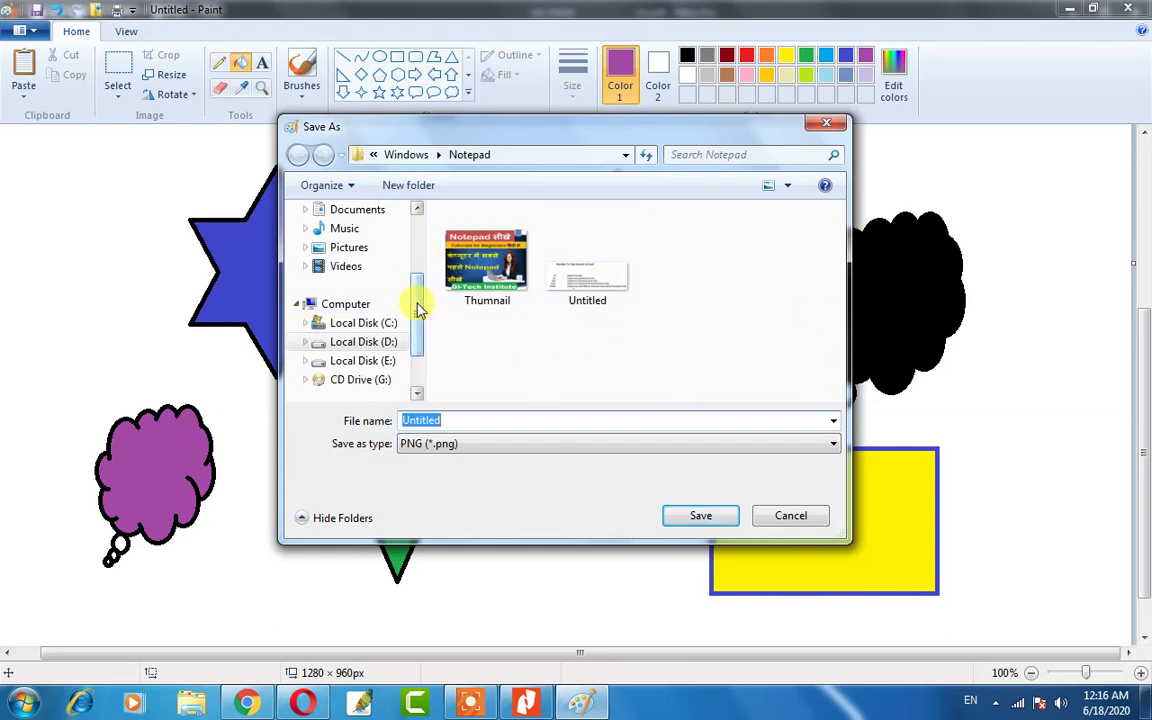
pyautogui.moveTo(420, 308); pyautogui.dragTo(411, 226)
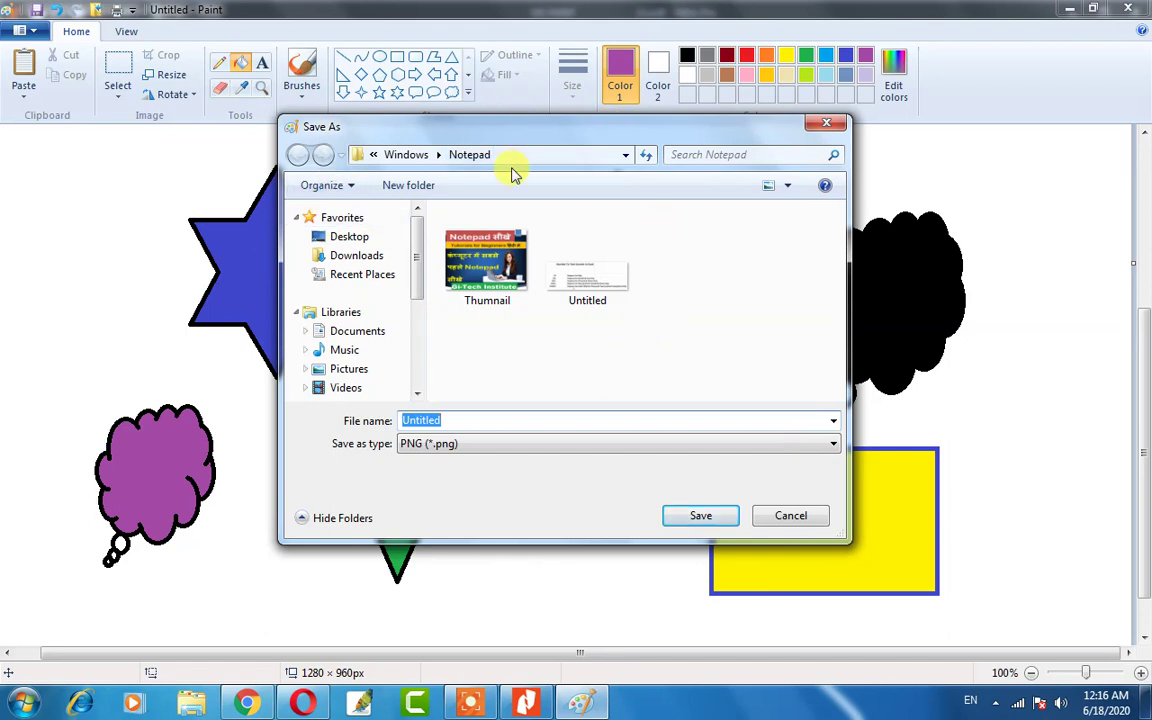
pyautogui.click(363, 238)
pyautogui.click(440, 425)
pyautogui.doubleClick(444, 420)
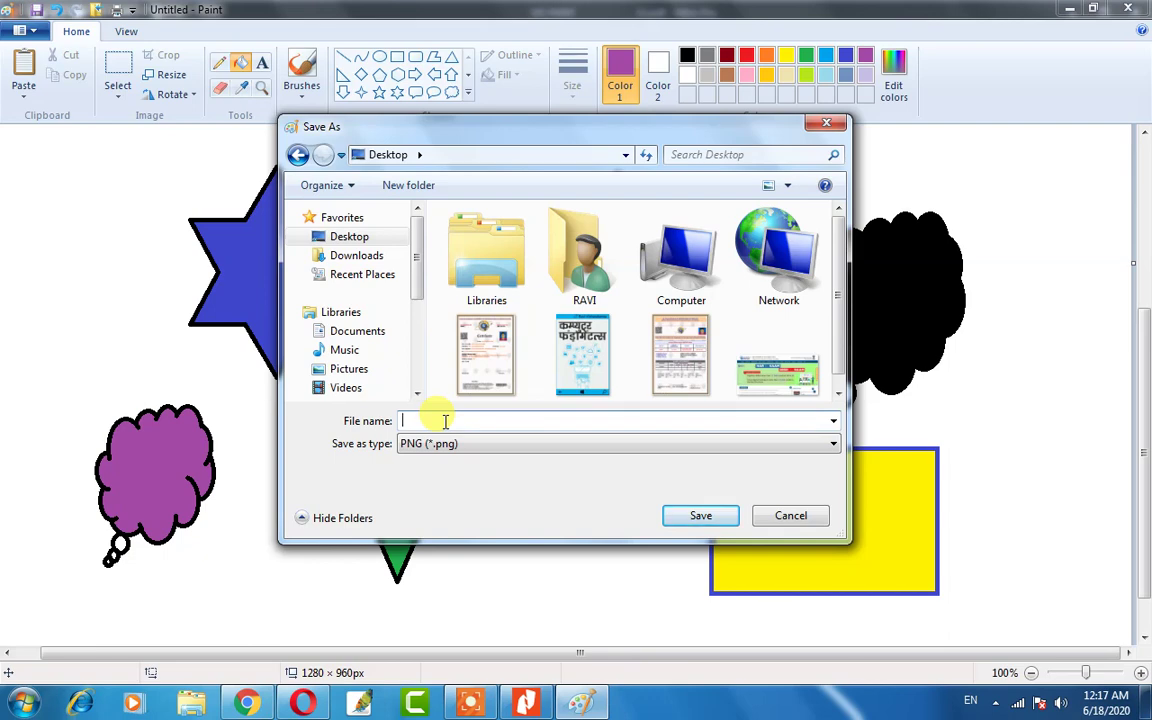
pyautogui.write('ita Image')
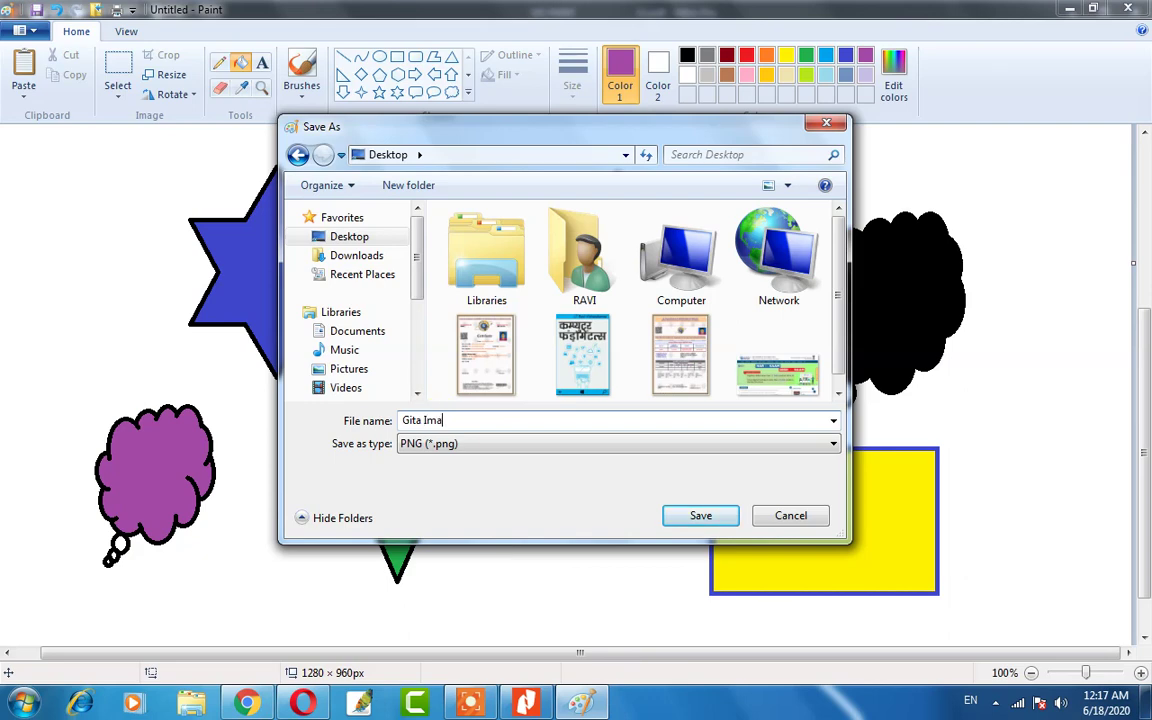
pyautogui.click(699, 517)
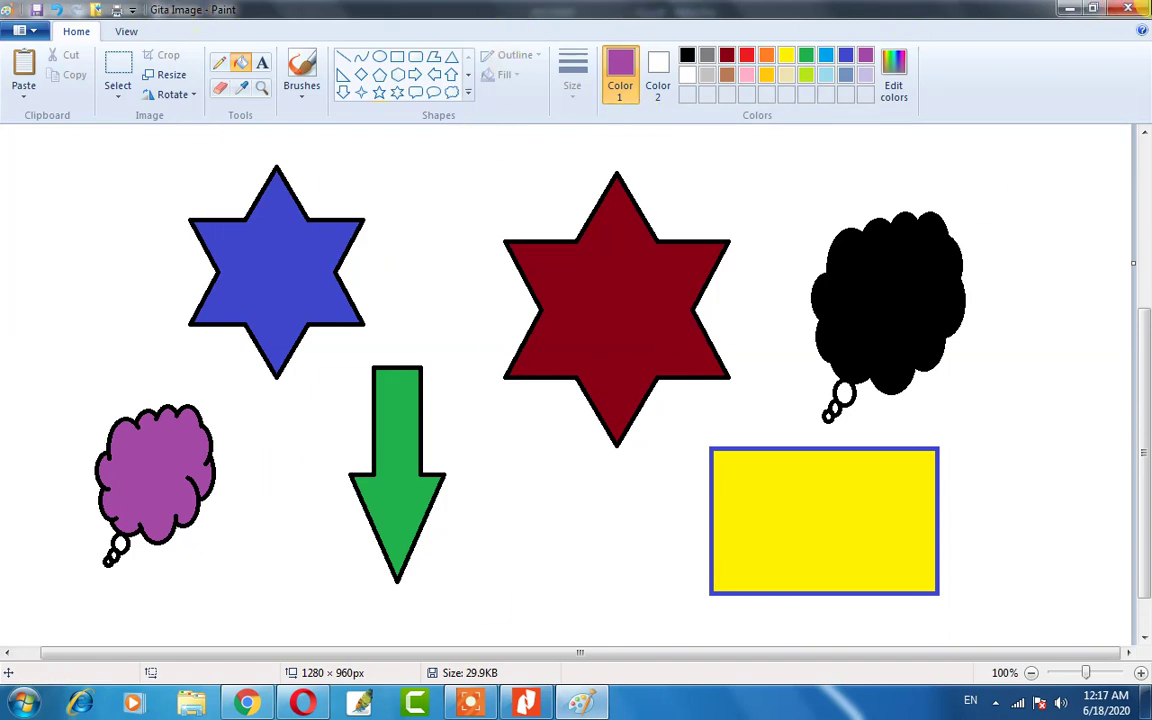
# Close the Paint window and the Nitro Pro window.
pyautogui.click(1129, 12)
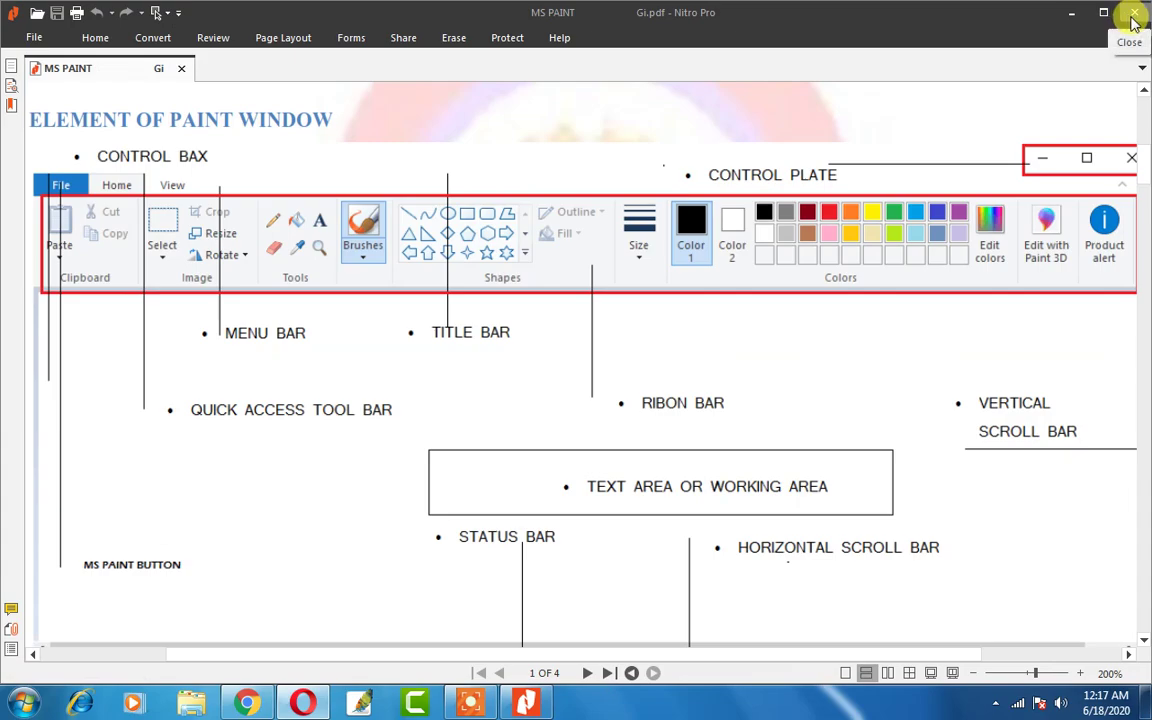
pyautogui.click(1138, 14)
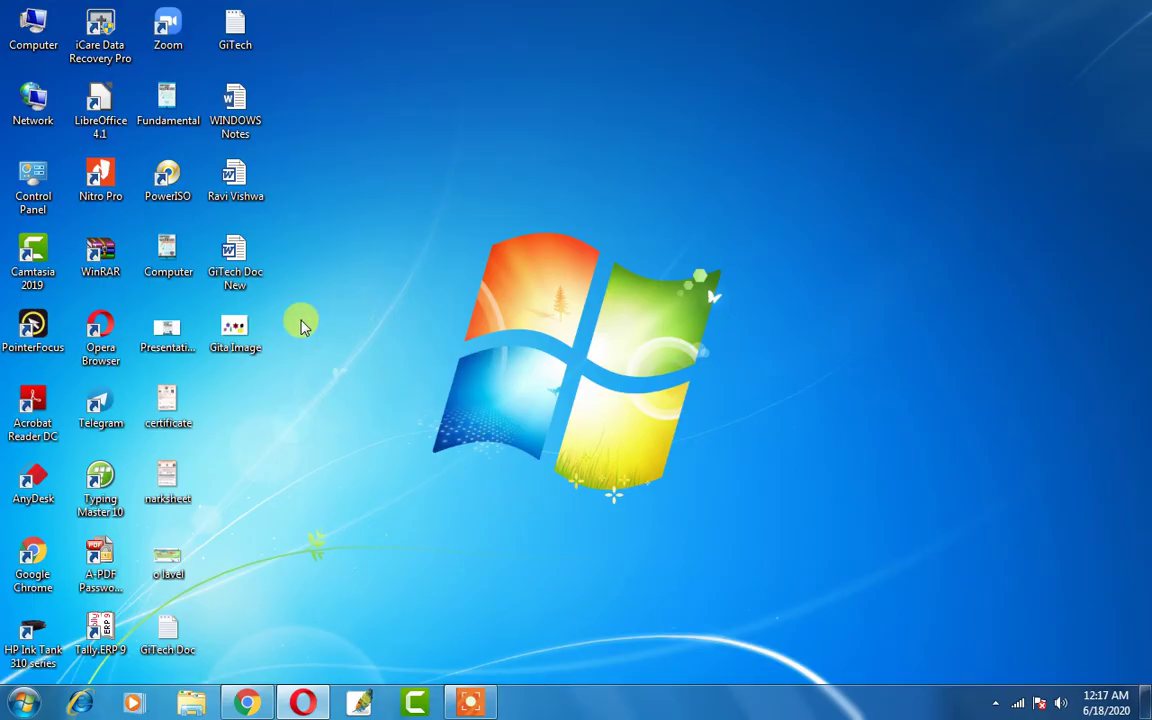
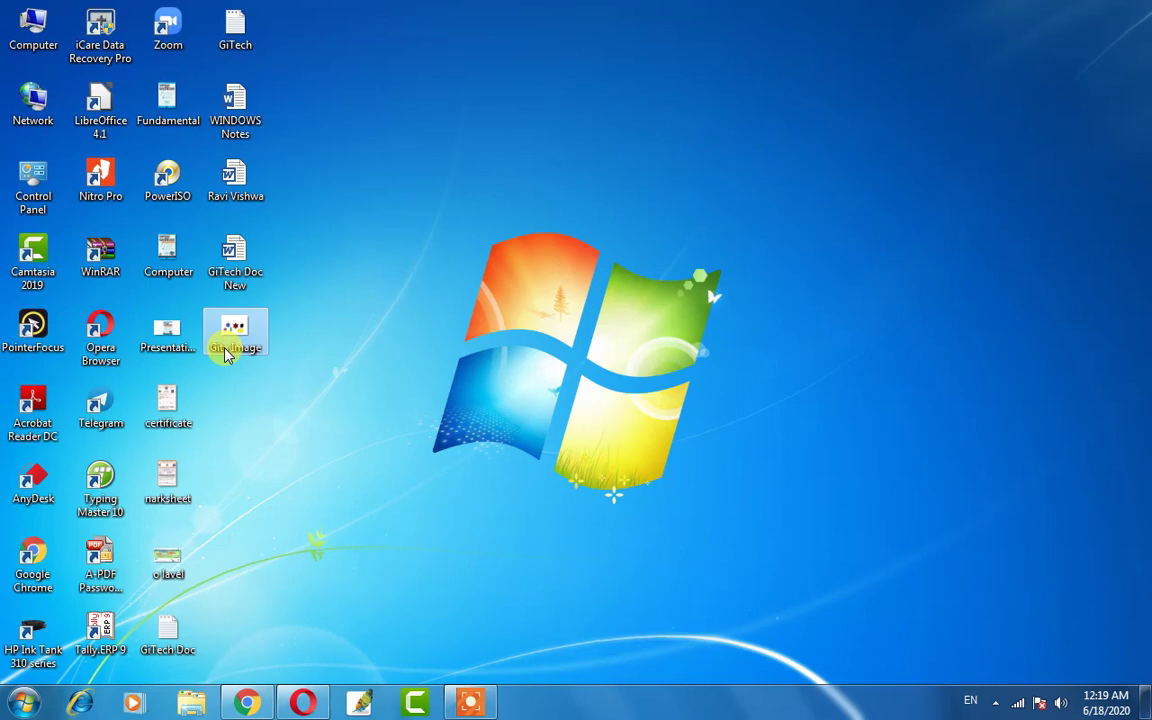
# Search the Documents library for "sim", select the "Sima Imaage" PNG file to check its details, and close the window.
pyautogui.click(4, 711)
pyautogui.click(278, 229)
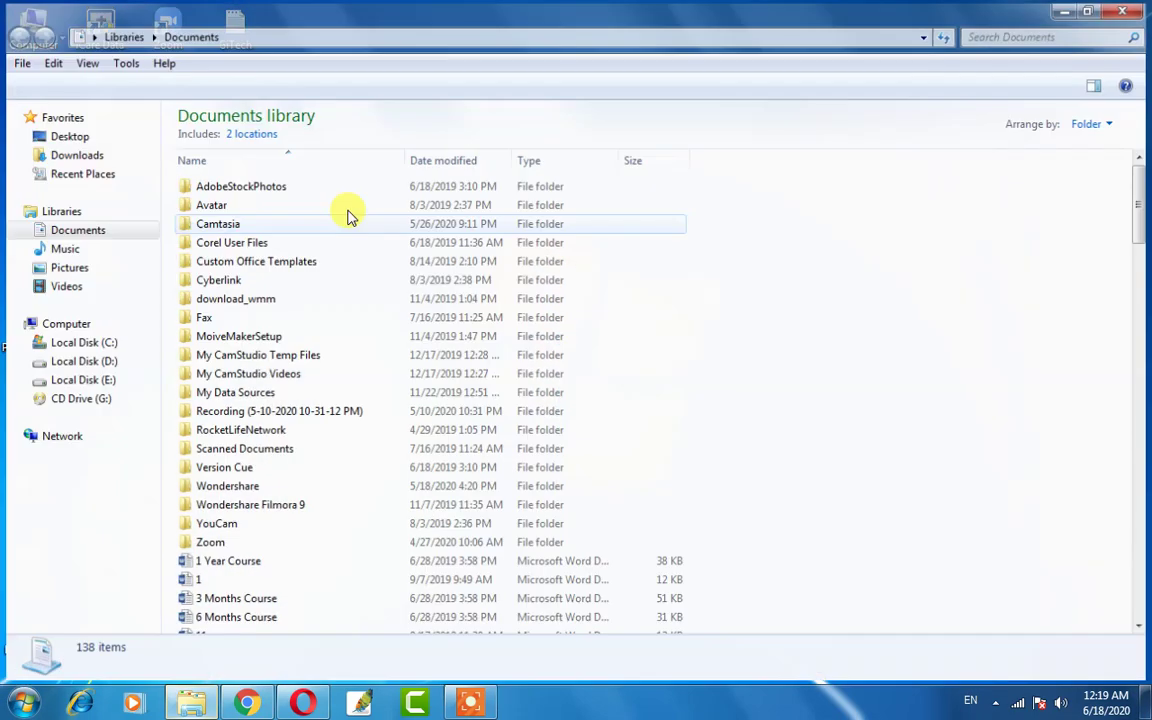
pyautogui.click(287, 298)
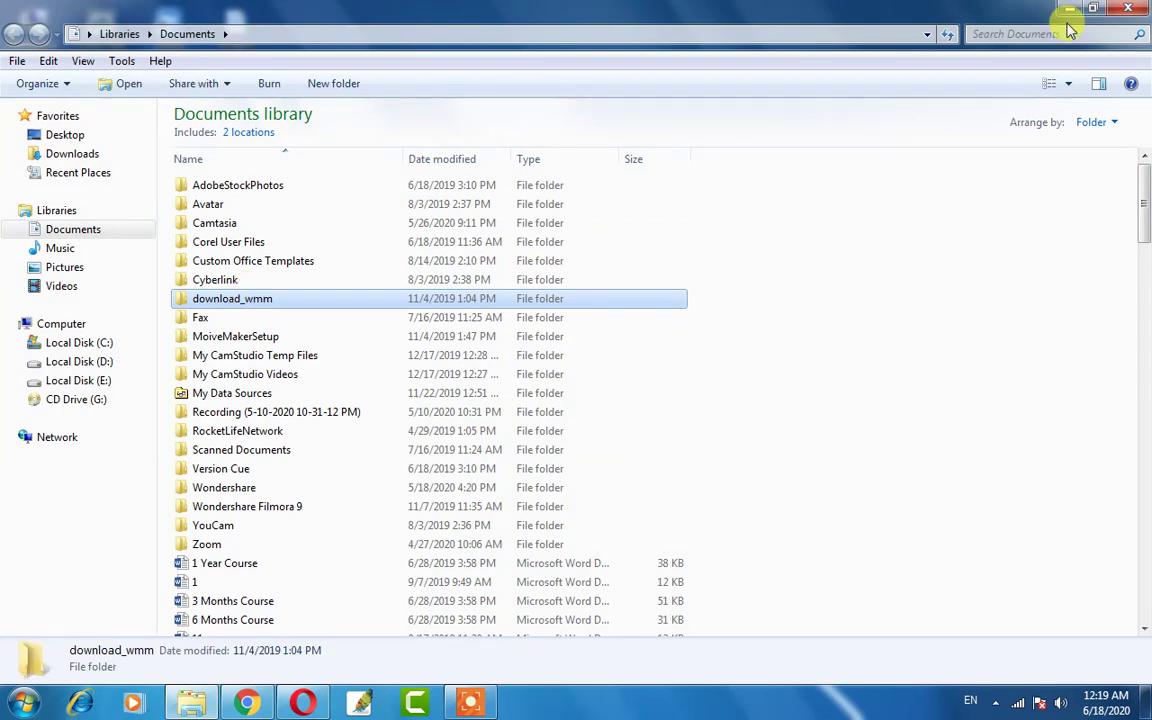
pyautogui.click(1017, 36)
pyautogui.write('si')
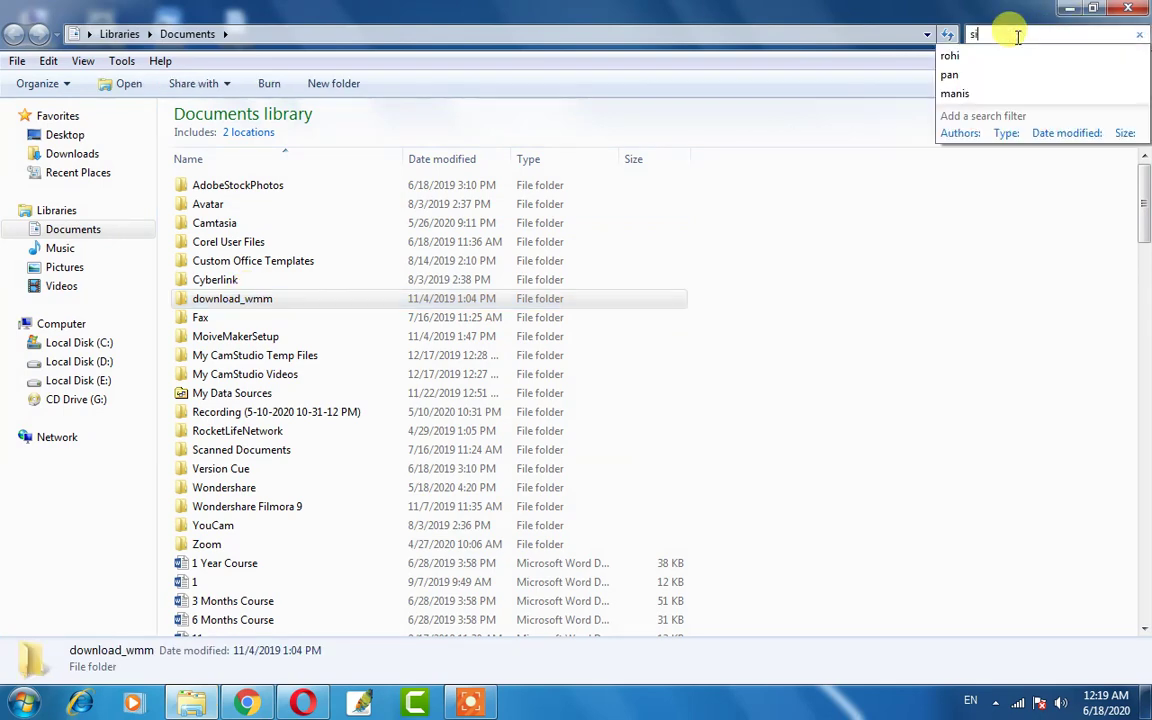
pyautogui.write('m')
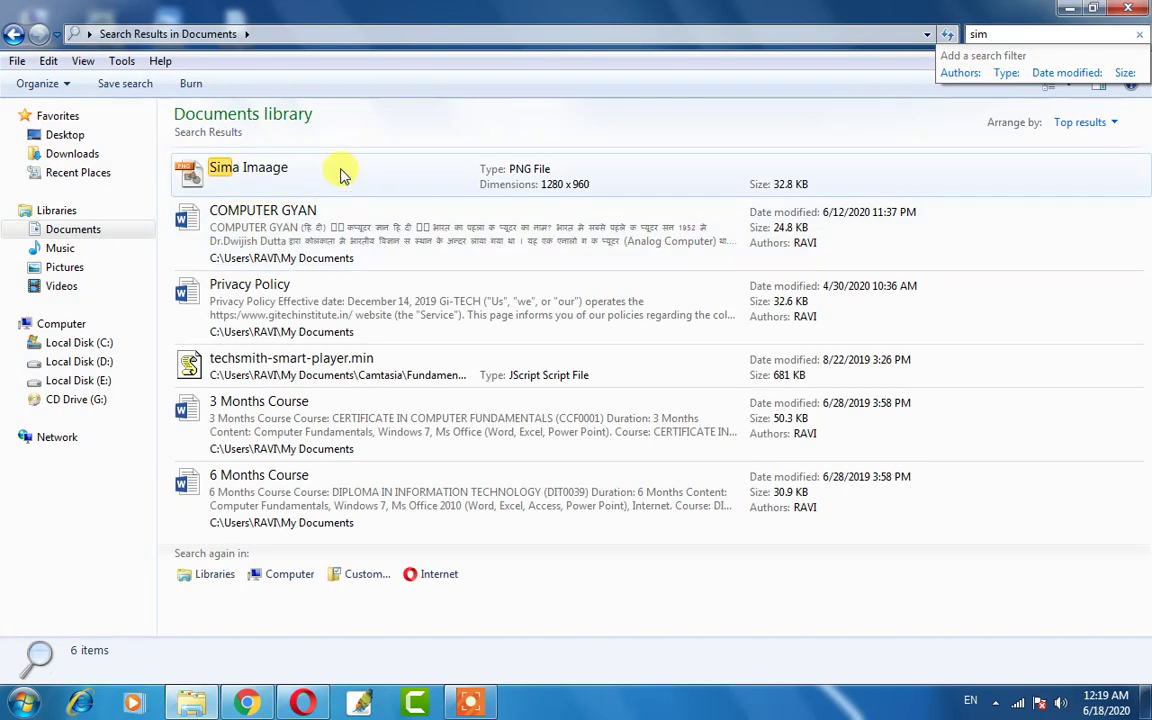
pyautogui.click(335, 172)
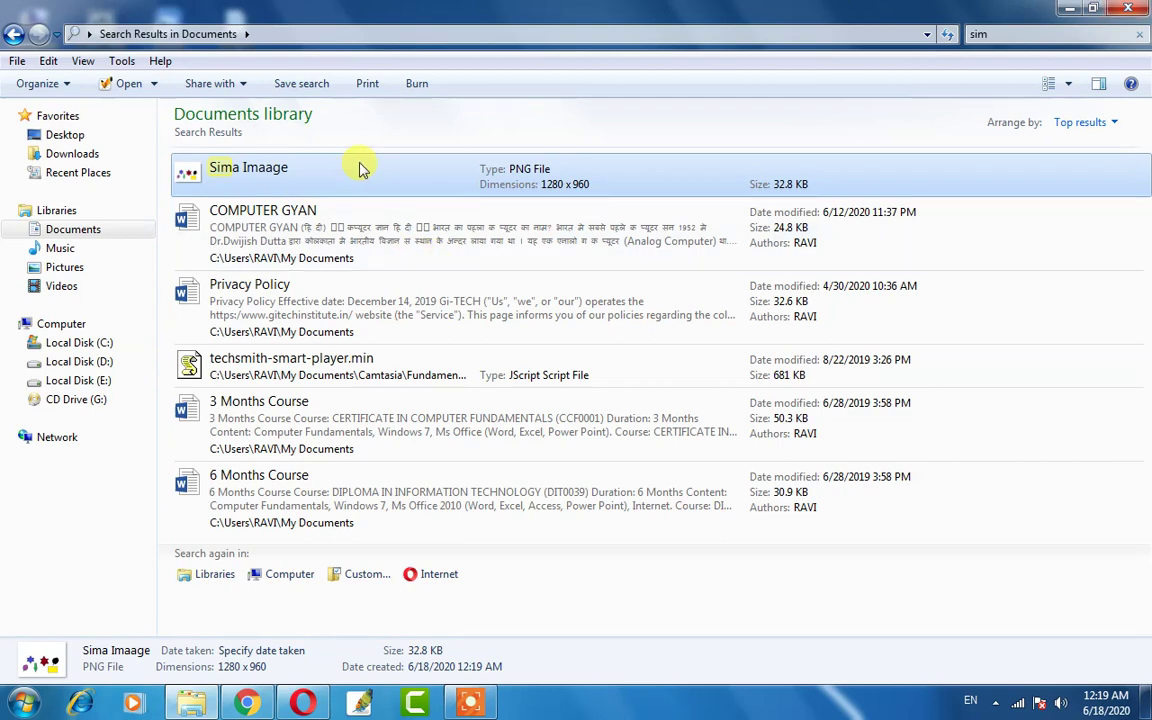
pyautogui.click(1129, 12)
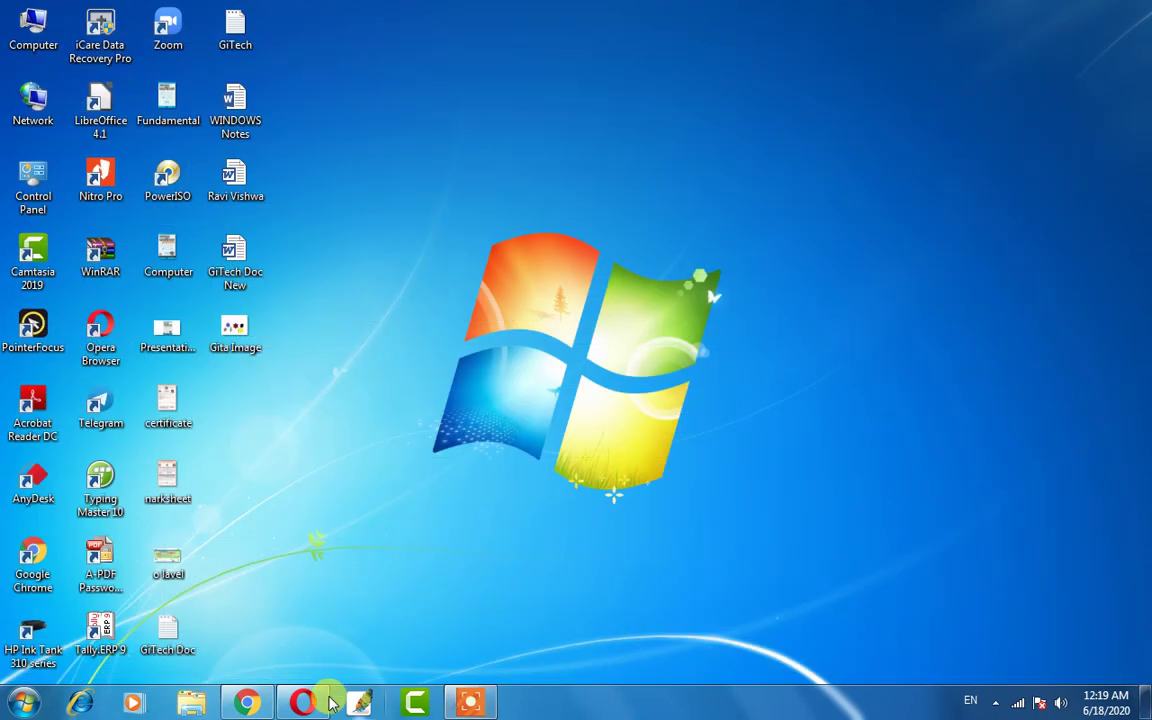
# Launch Paint with the Run command MSPAINT.
pyautogui.click(22, 702)
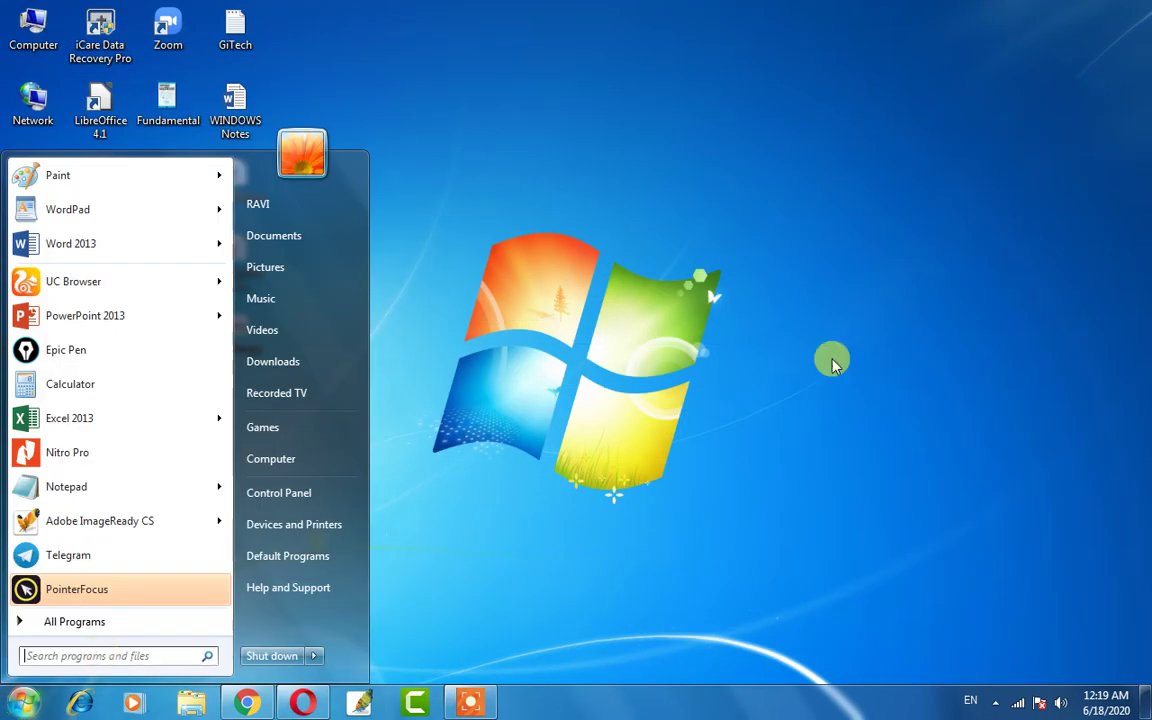
pyautogui.click(927, 318)
pyautogui.press('super+r')
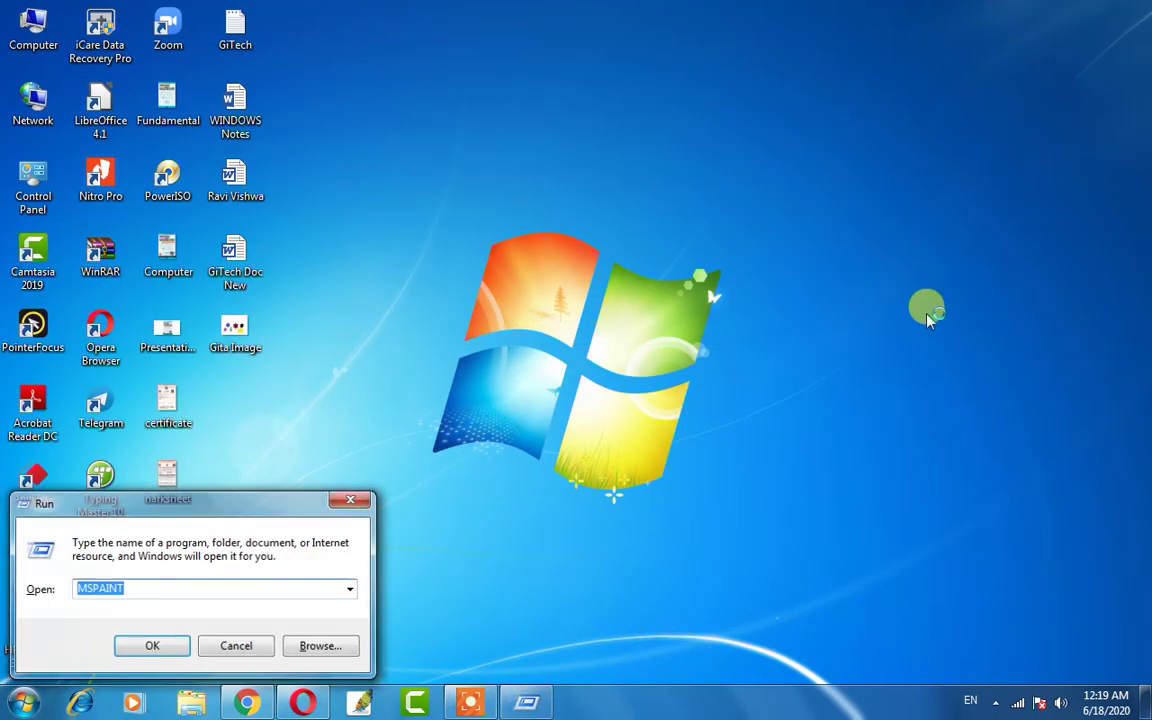
pyautogui.press('Escape')
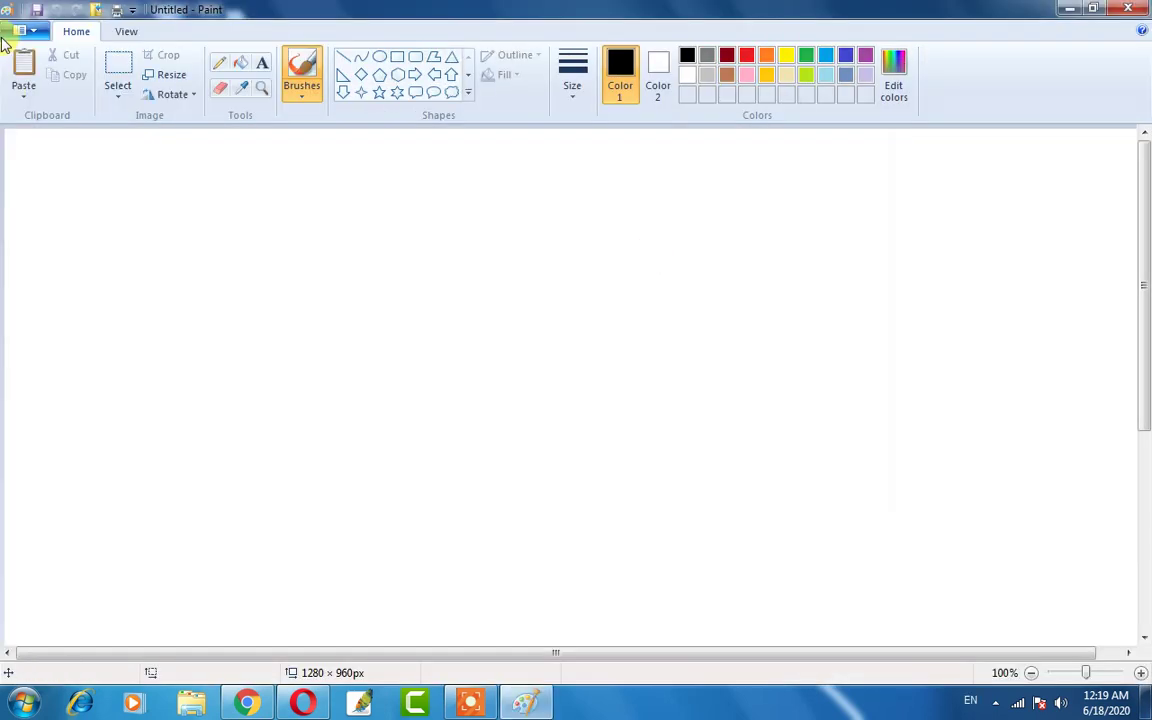
pyautogui.click(18, 33)
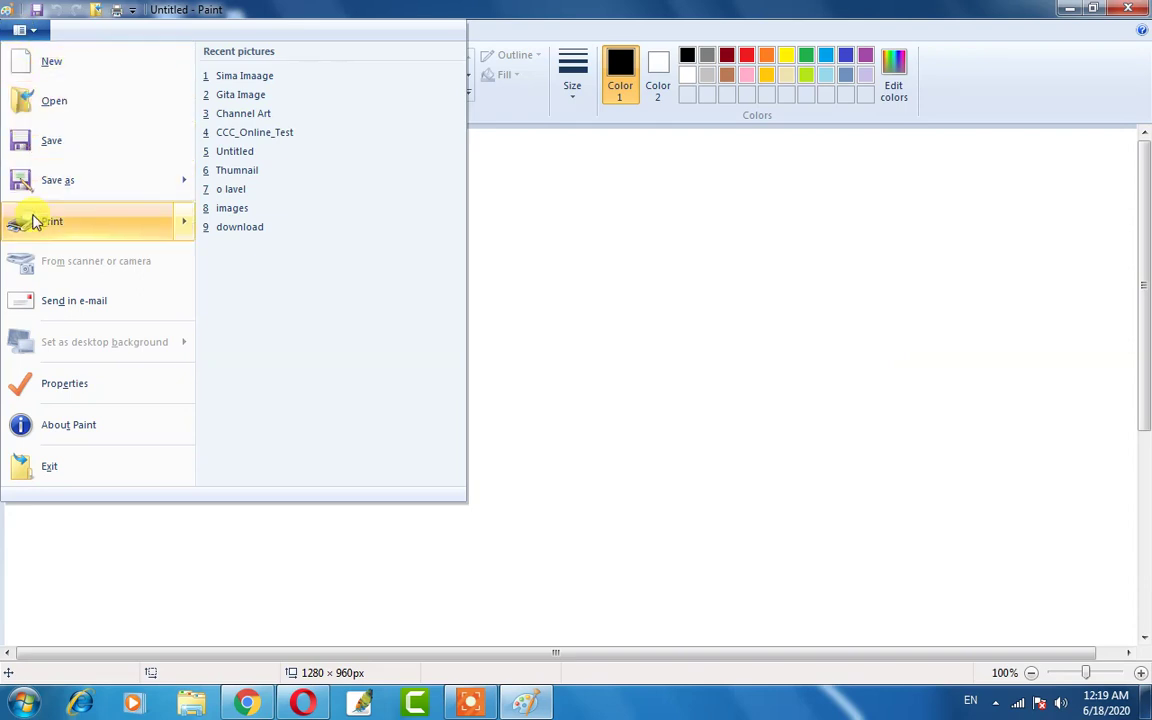
pyautogui.moveTo(48, 235)
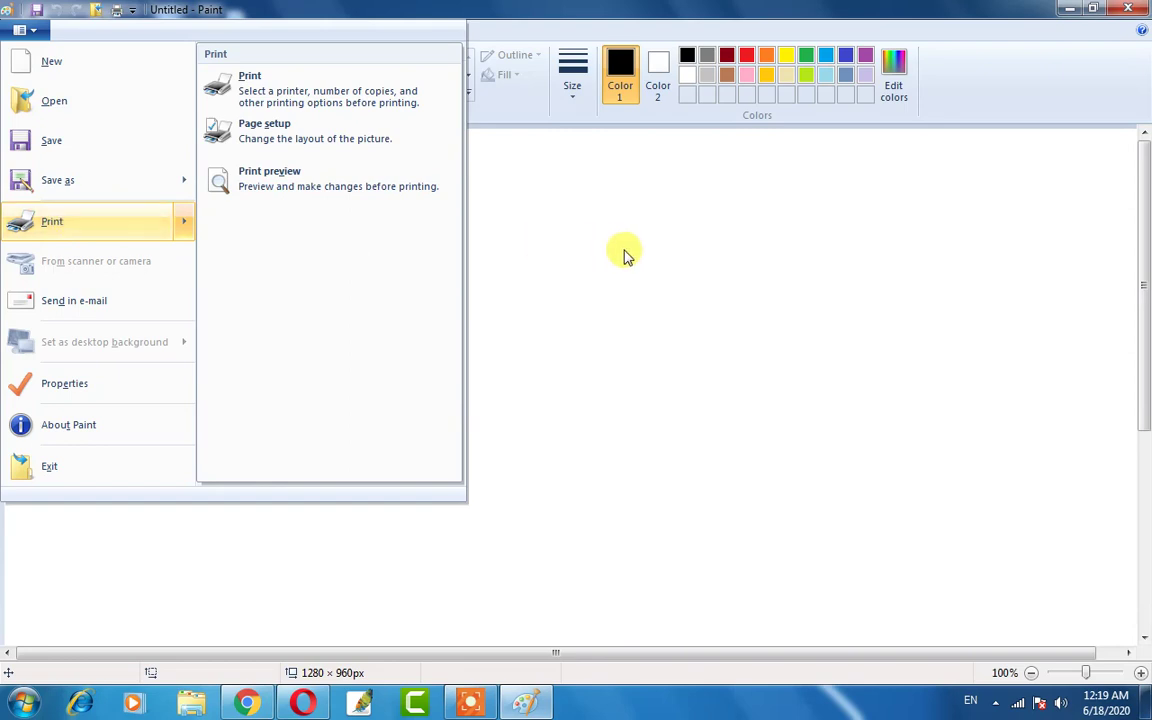
pyautogui.click(586, 255)
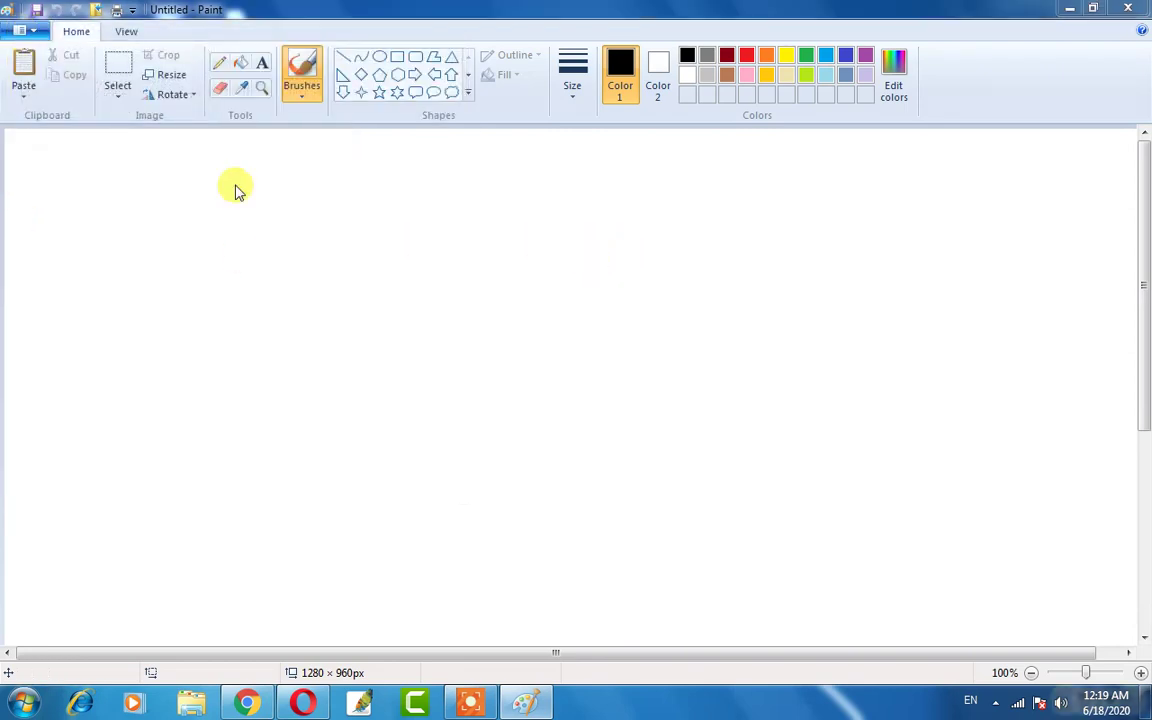
# Open the "Gita Image" picture from the Desktop and look over its shapes.
pyautogui.hotkey('ctrl', 'o')
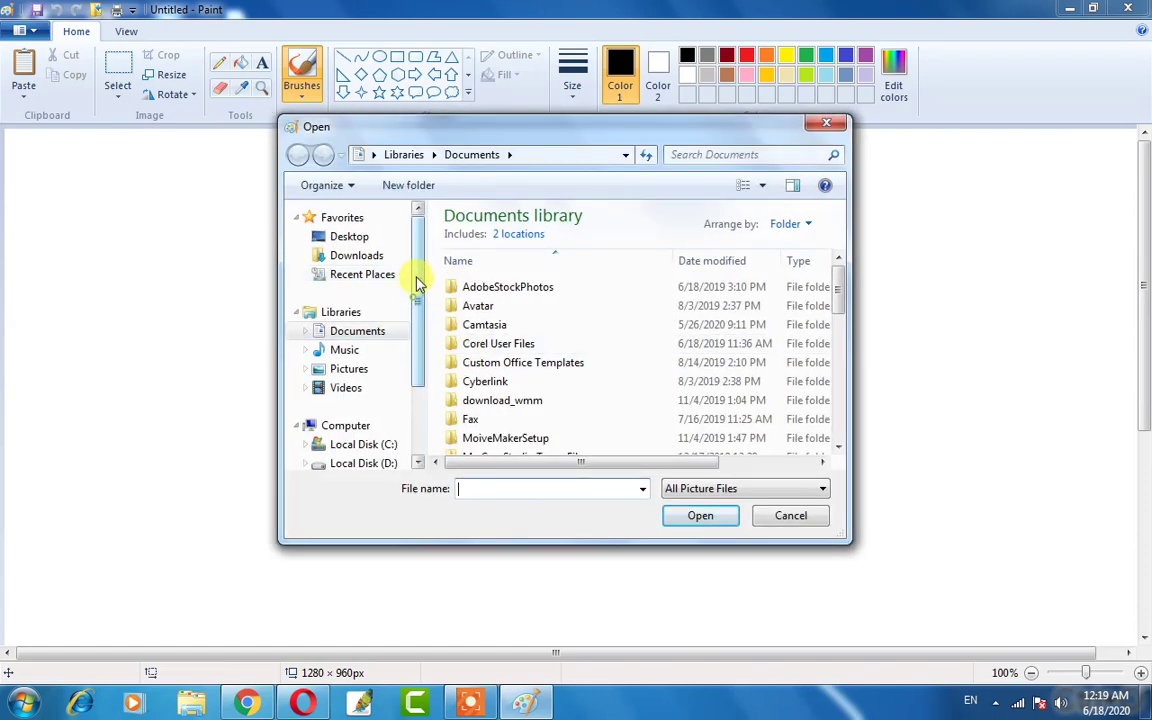
pyautogui.click(363, 248)
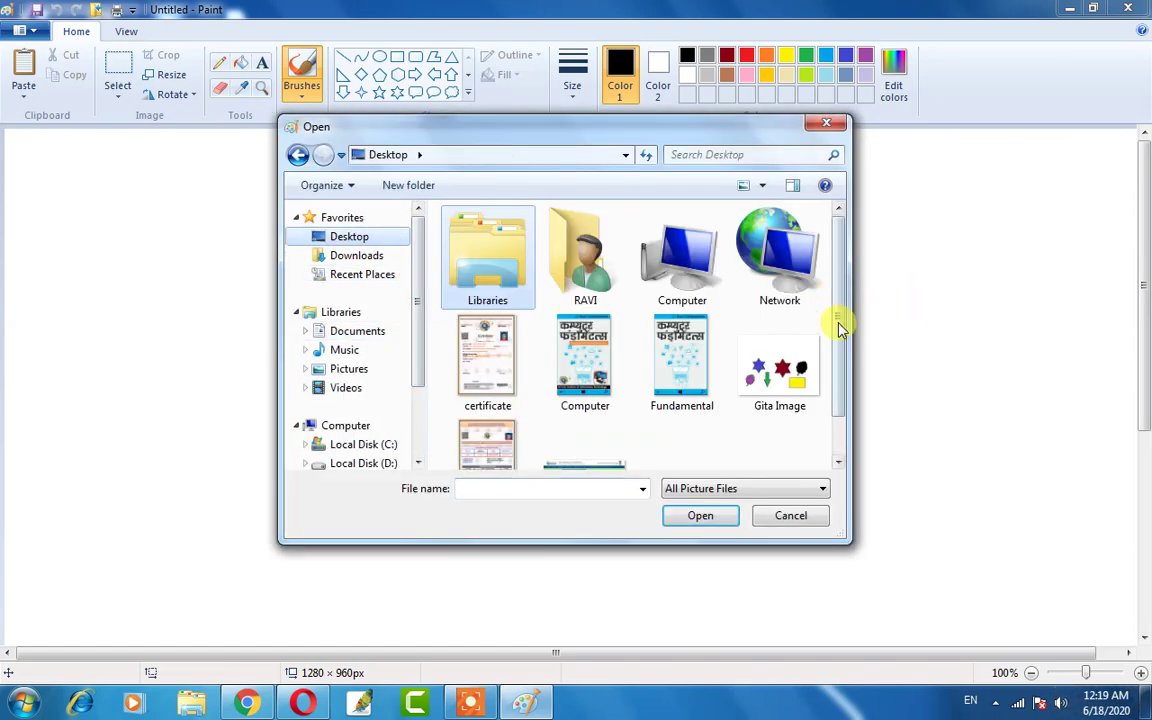
pyautogui.click(782, 400)
pyautogui.click(697, 520)
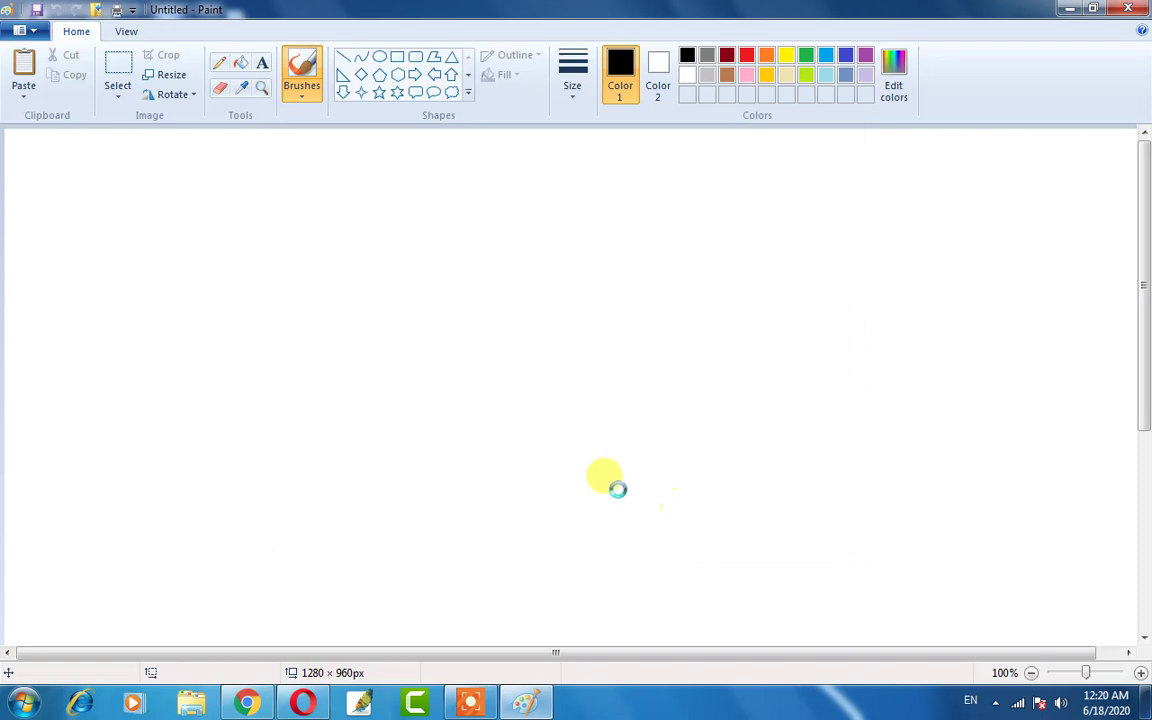
pyautogui.scroll(-5, 540, 380)
pyautogui.scroll(5, 550, 367)
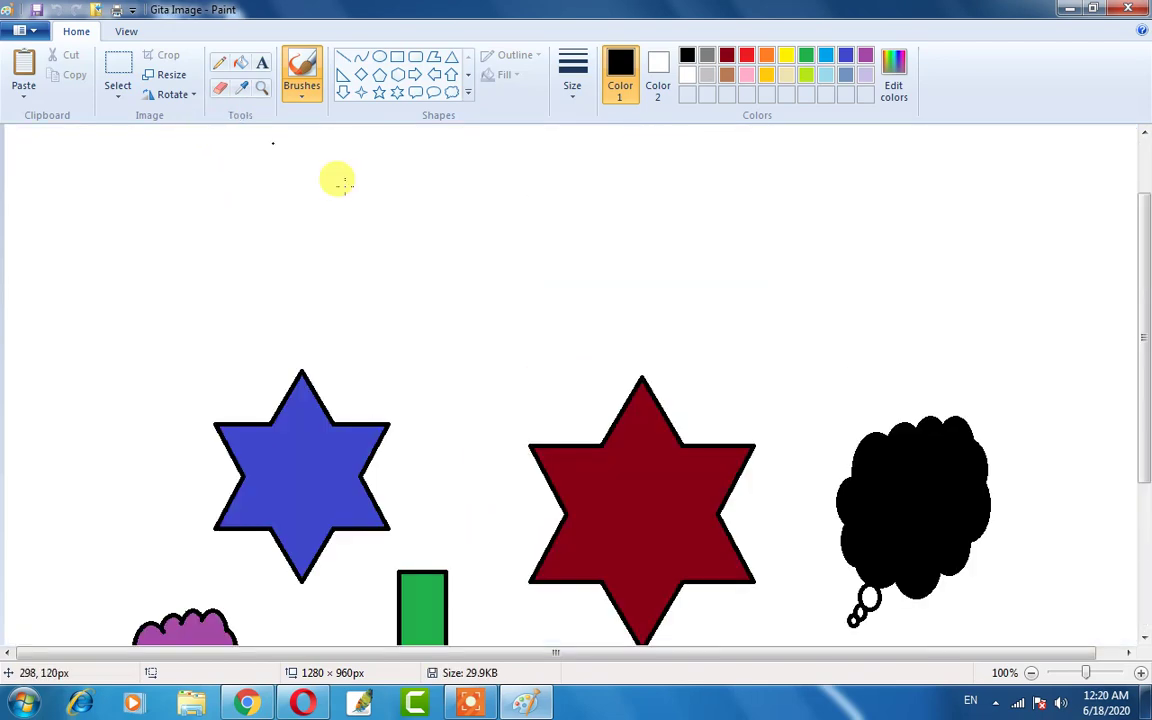
pyautogui.scroll(-5, 370, 180)
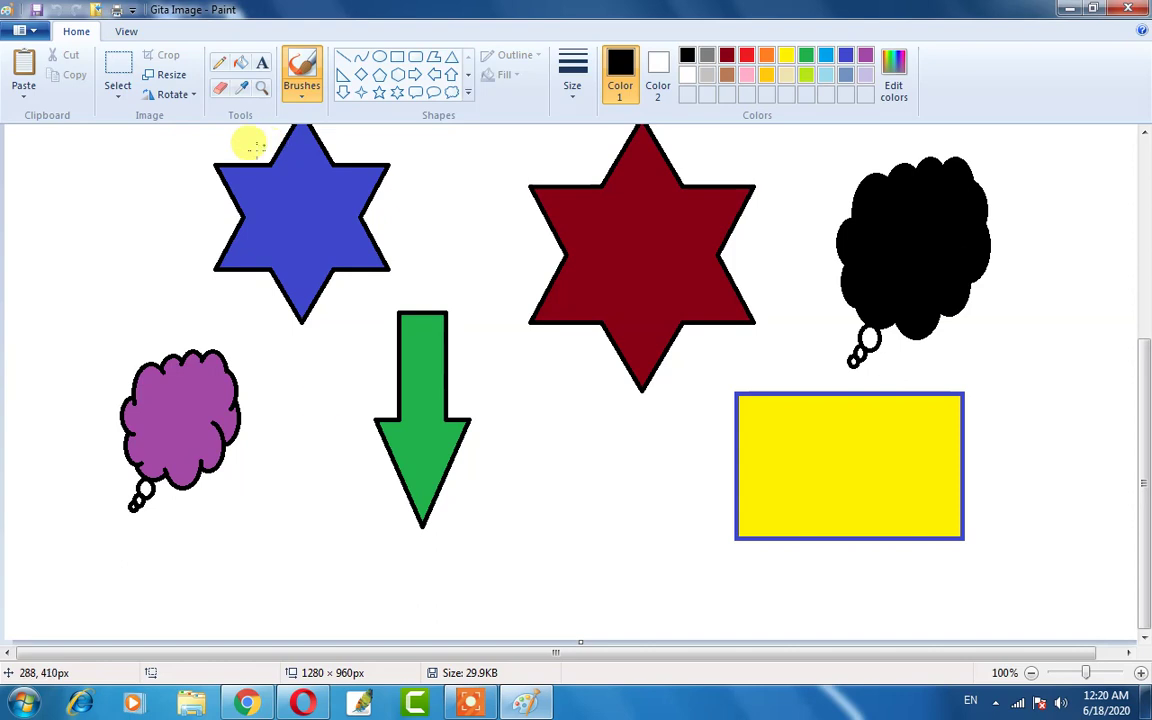
# Review the printer, page range and copies options in the Print dialog and cancel without printing.
pyautogui.click(22, 31)
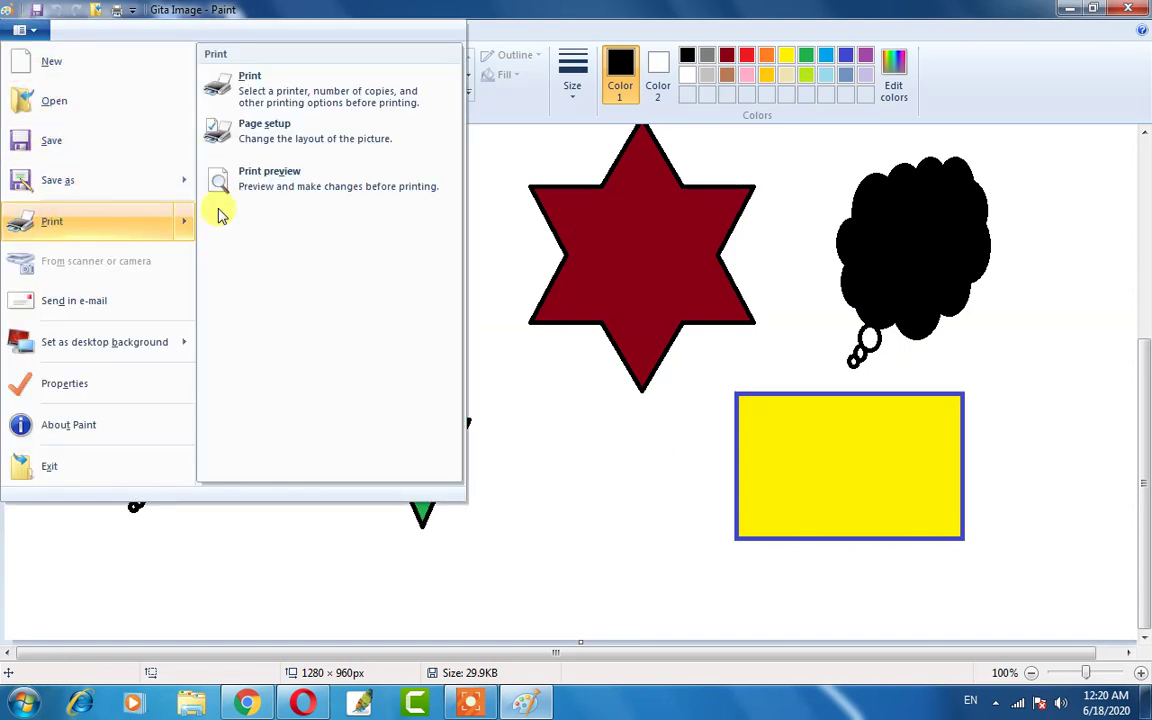
pyautogui.click(280, 92)
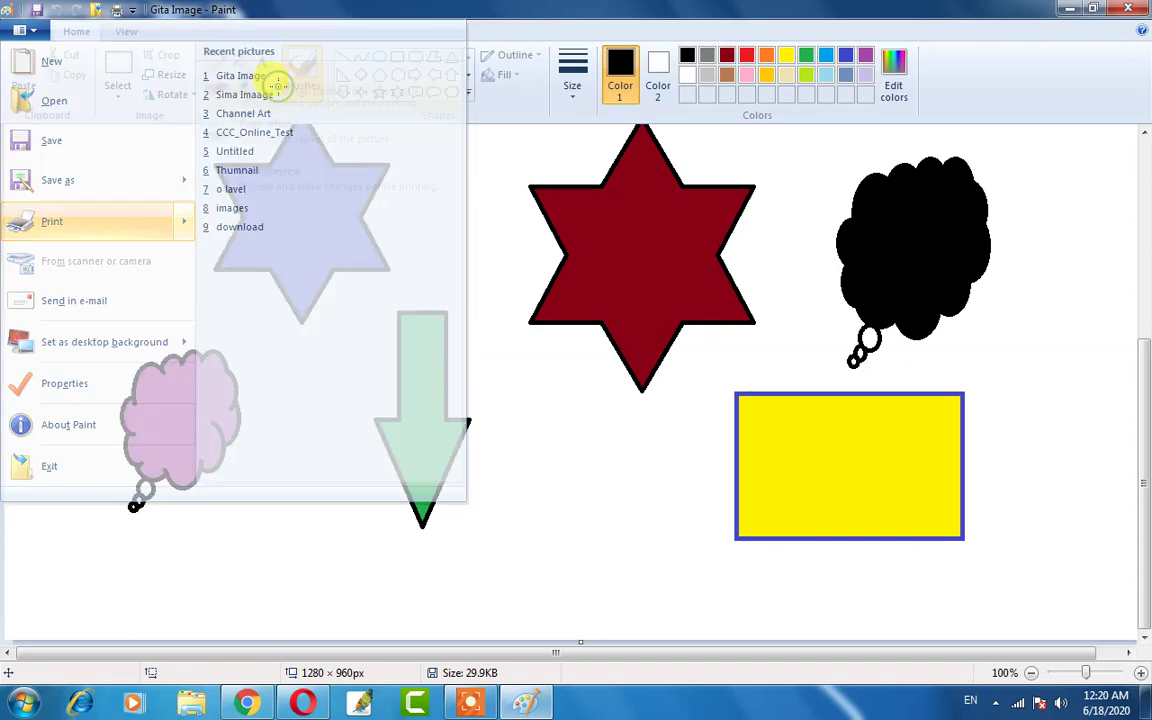
pyautogui.moveTo(180, 22); pyautogui.dragTo(231, 71)
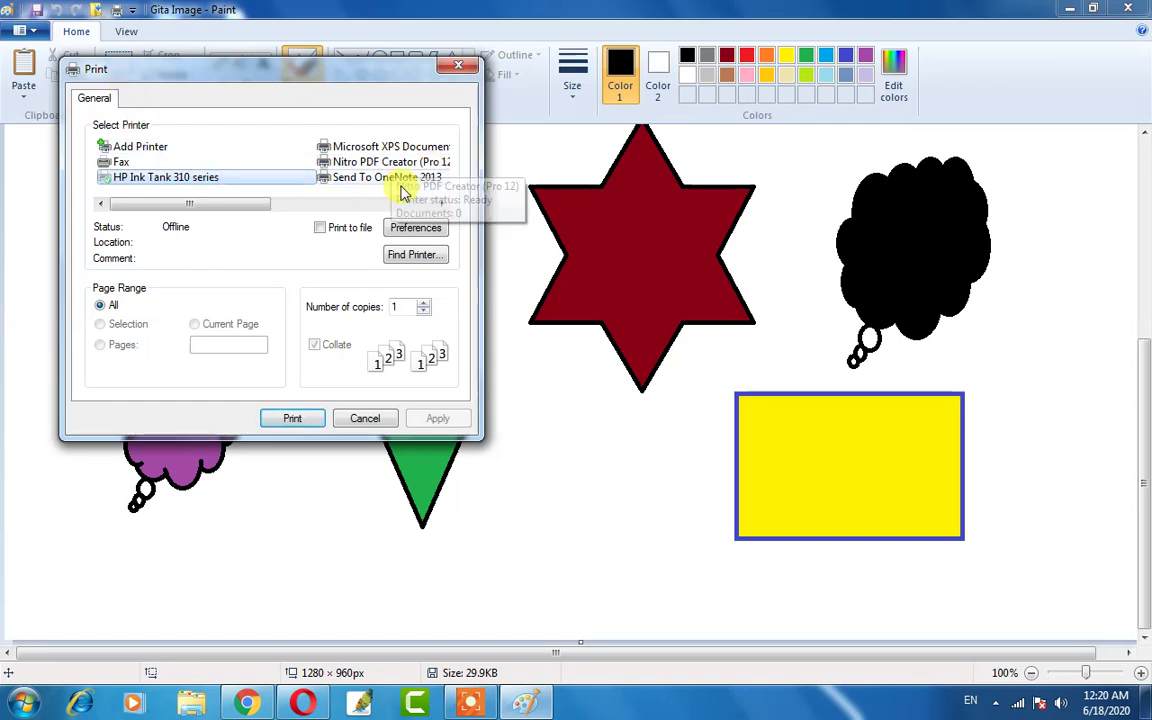
pyautogui.moveTo(200, 203)
pyautogui.mouseDown()
pyautogui.moveTo(330, 228)
pyautogui.moveTo(180, 216)
pyautogui.mouseUp()
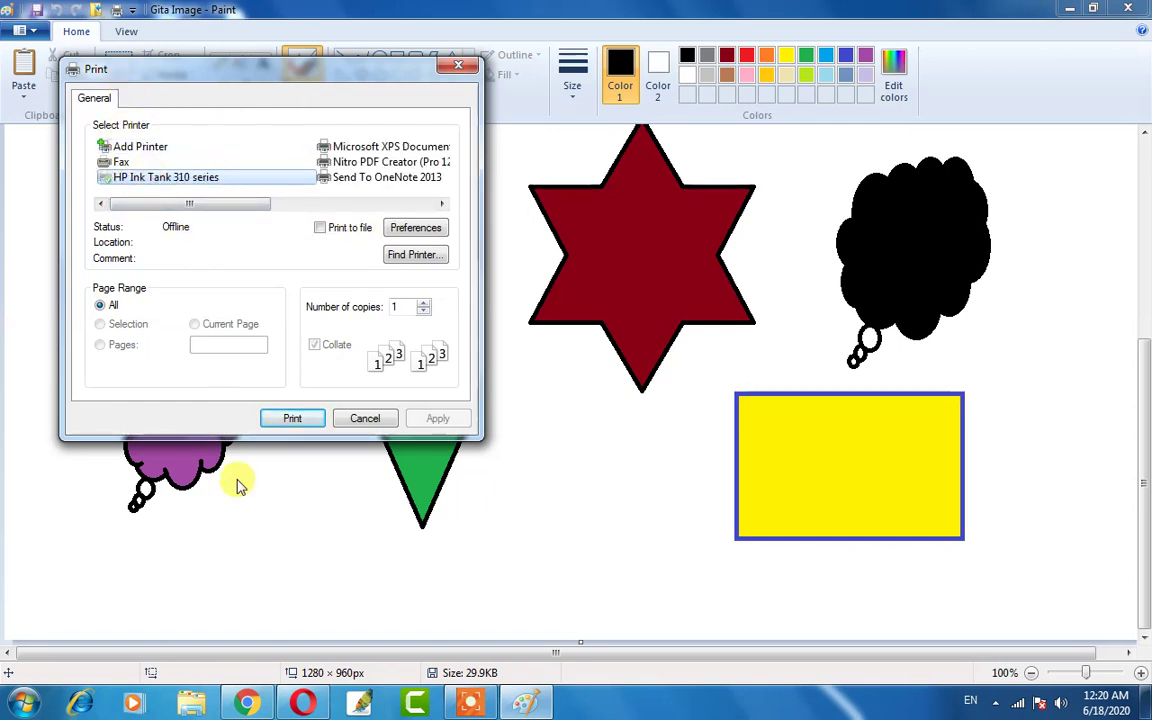
pyautogui.click(356, 418)
# Set the page setup to A4 paper size with Landscape orientation.
pyautogui.click(17, 38)
pyautogui.moveTo(62, 228)
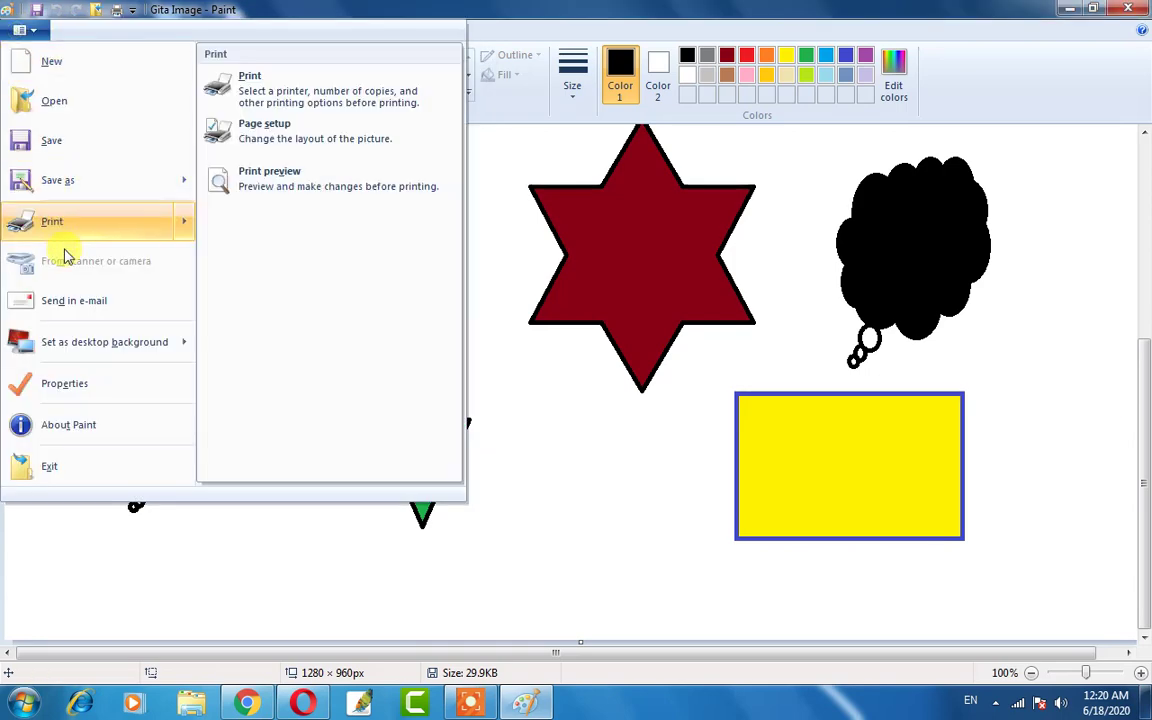
pyautogui.click(287, 128)
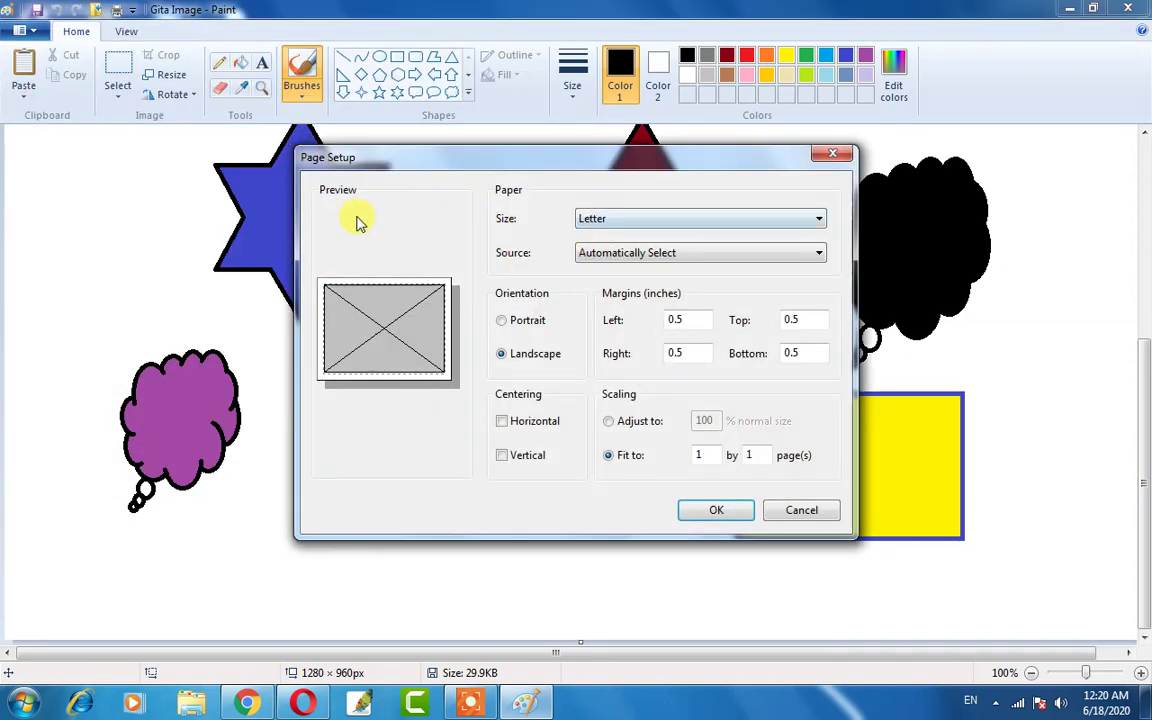
pyautogui.moveTo(433, 161); pyautogui.dragTo(422, 160)
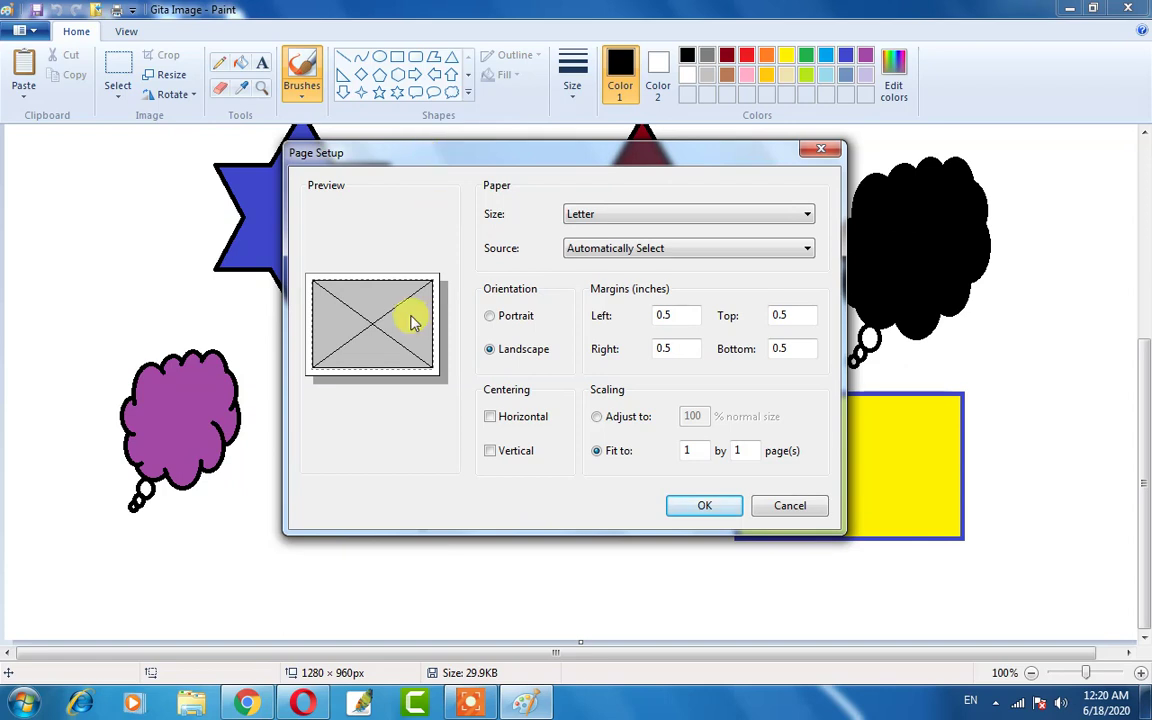
pyautogui.click(612, 222)
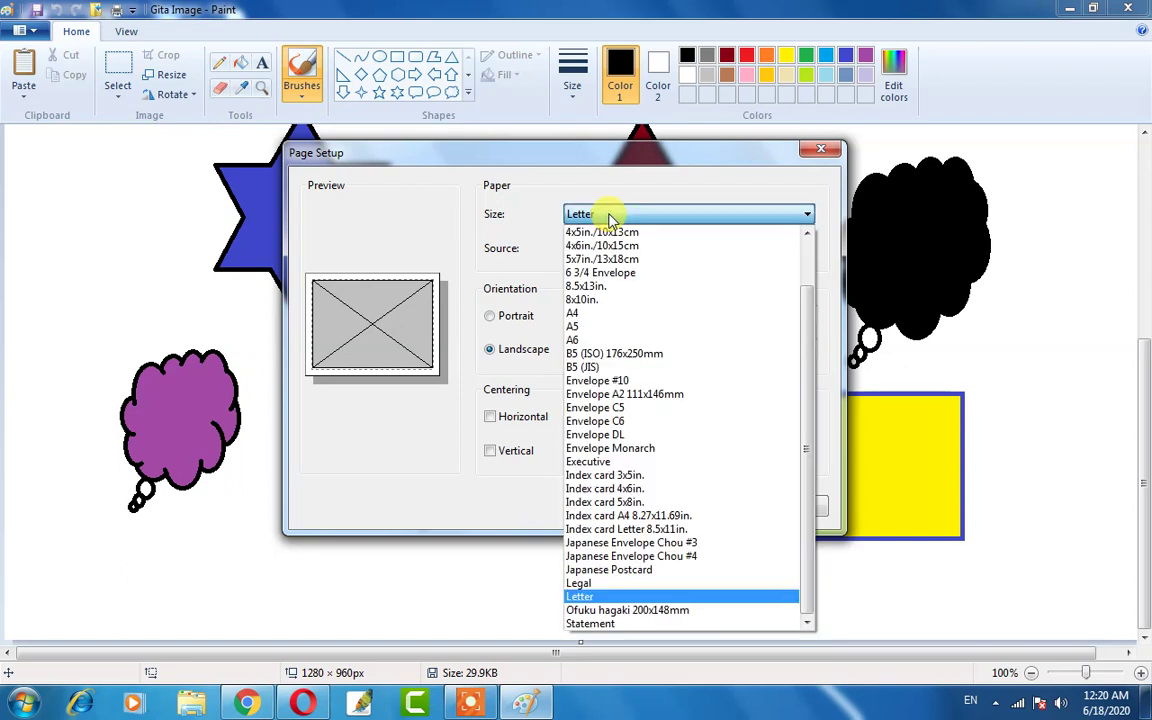
pyautogui.click(601, 315)
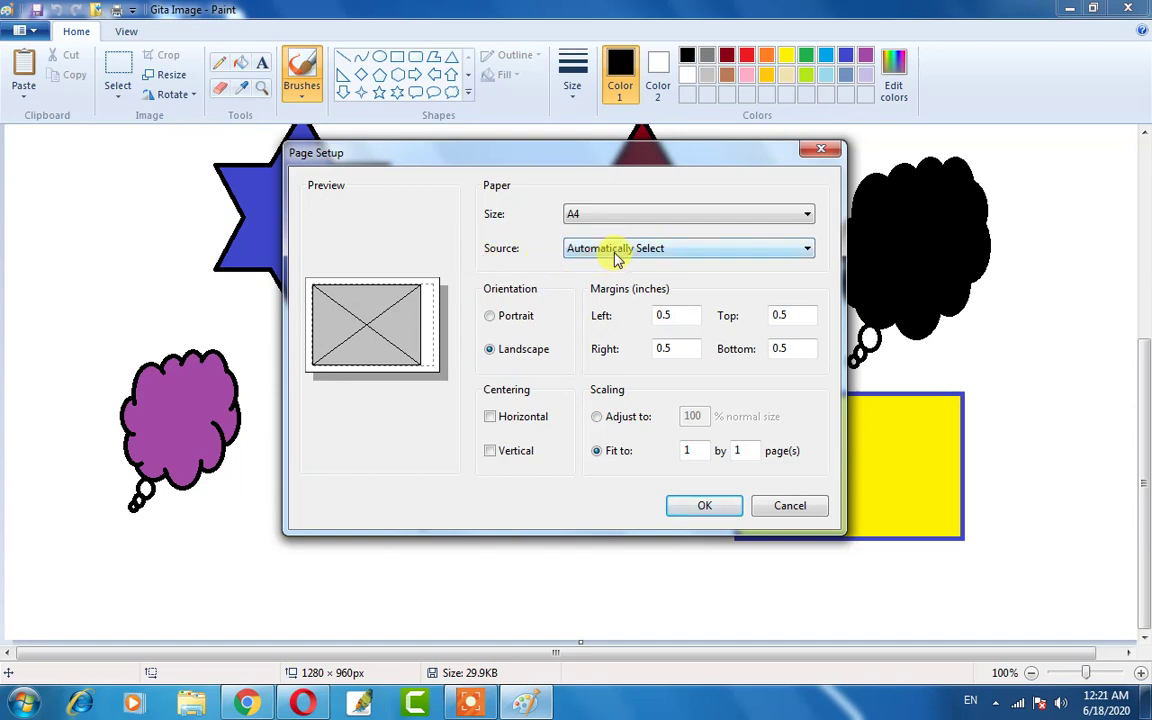
pyautogui.click(507, 322)
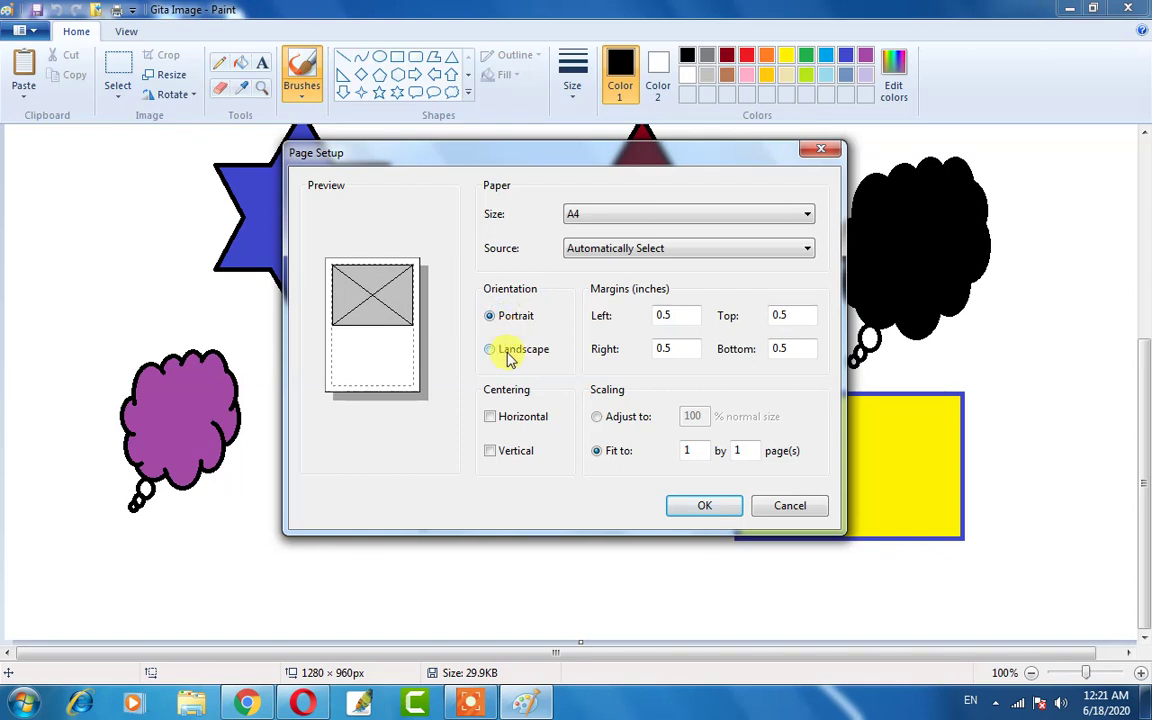
pyautogui.click(504, 350)
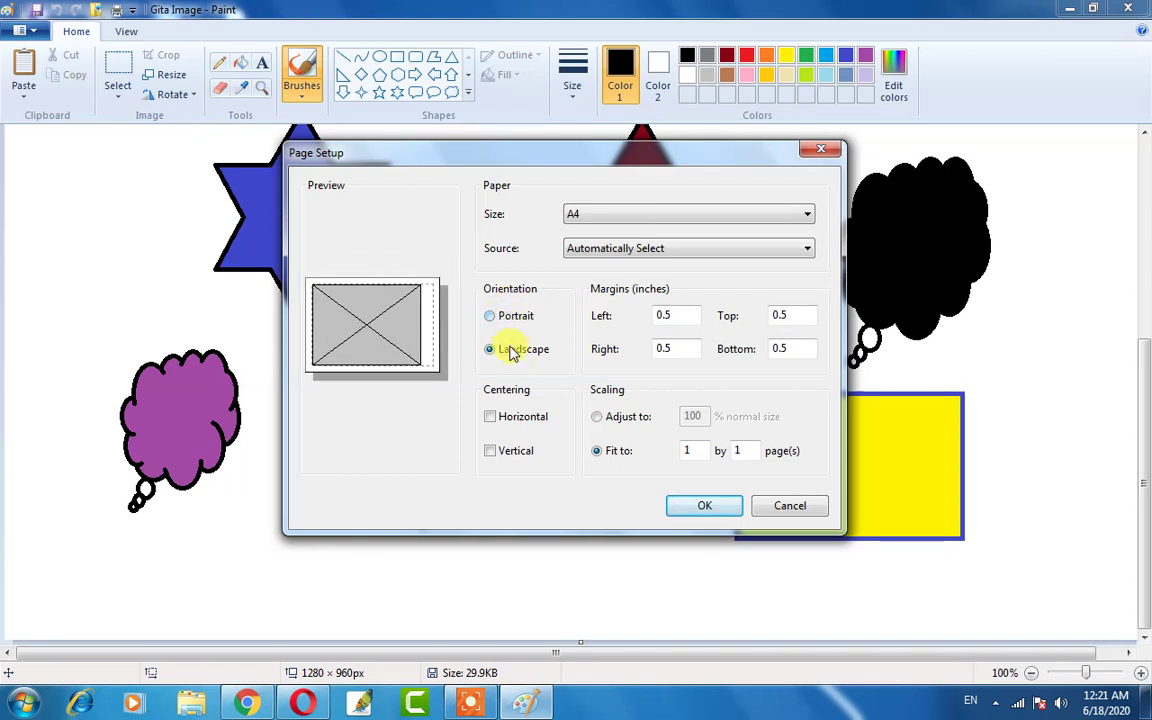
pyautogui.click(706, 507)
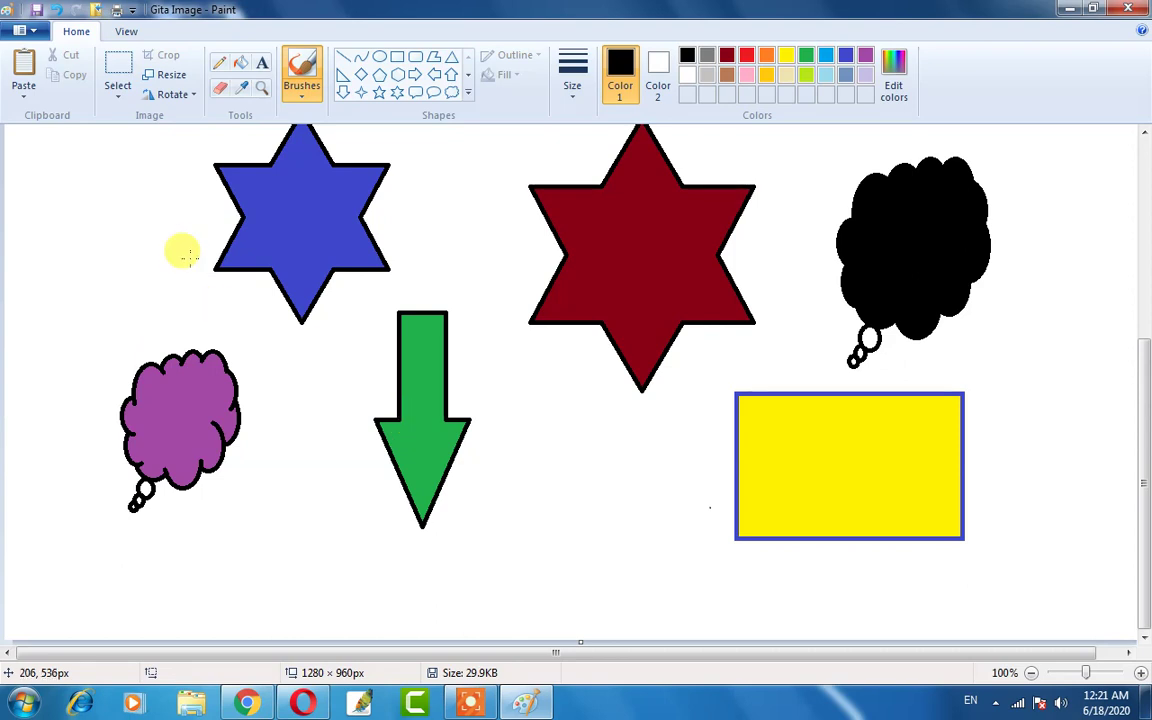
# Examine the picture's page layout in Print Preview and close the preview.
pyautogui.click(28, 30)
pyautogui.moveTo(118, 239)
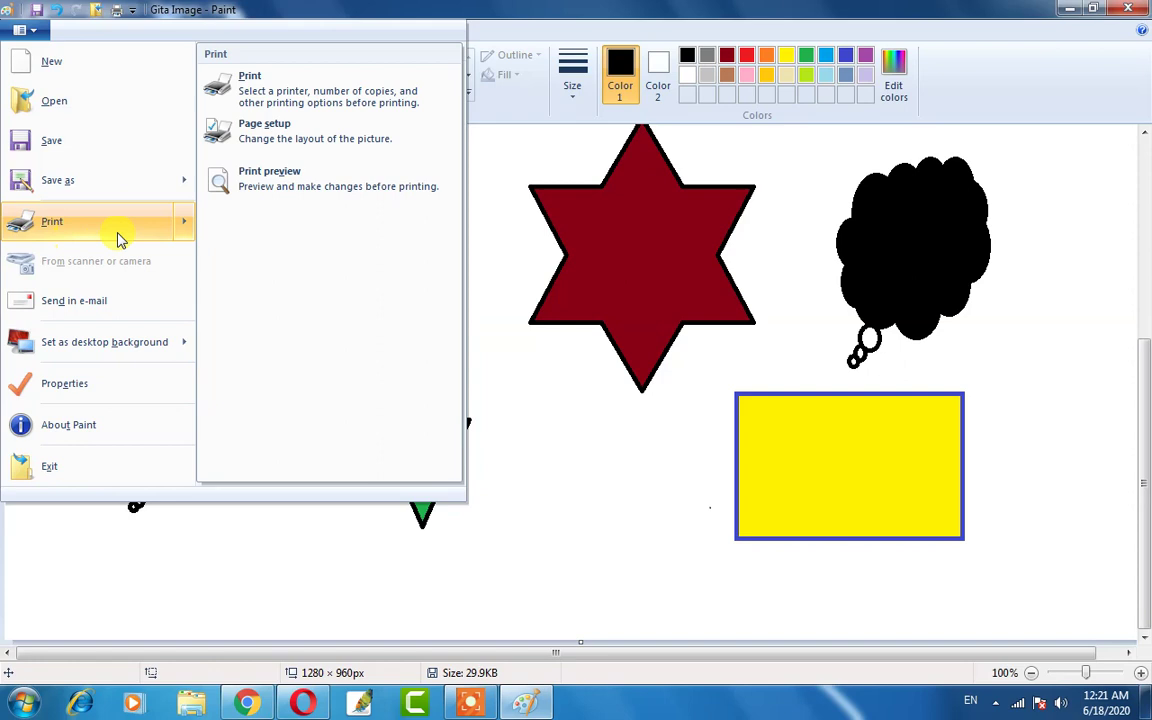
pyautogui.click(267, 172)
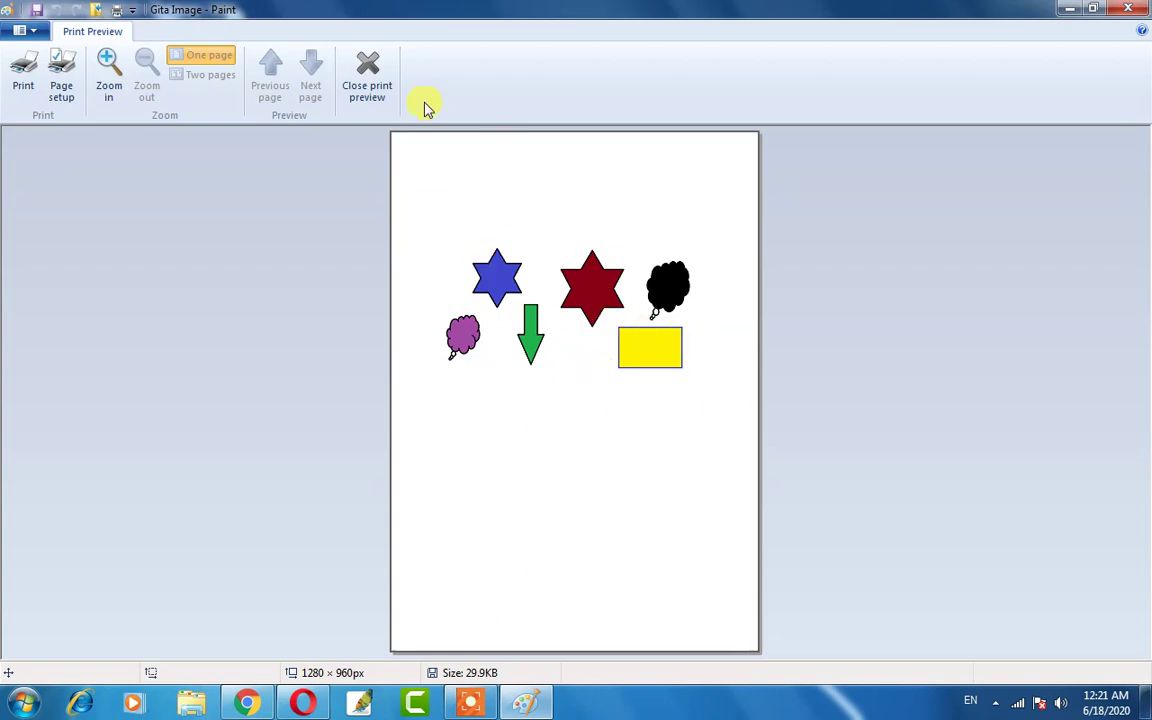
pyautogui.click(373, 92)
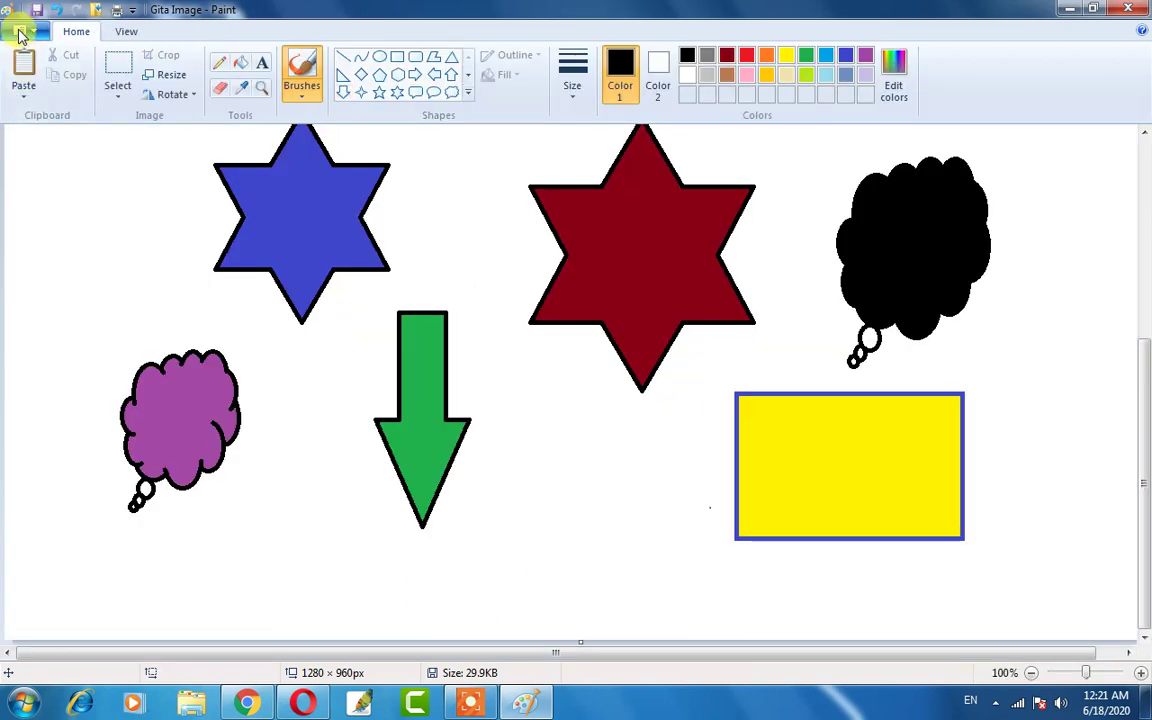
pyautogui.click(22, 30)
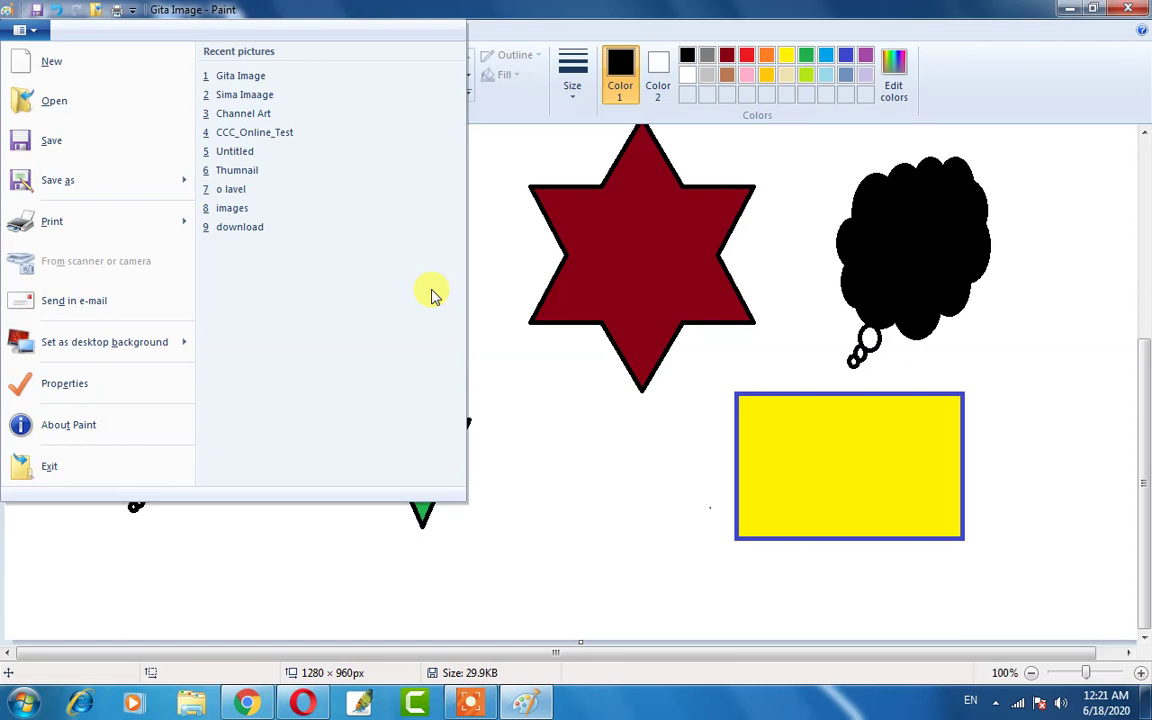
pyautogui.click(639, 261)
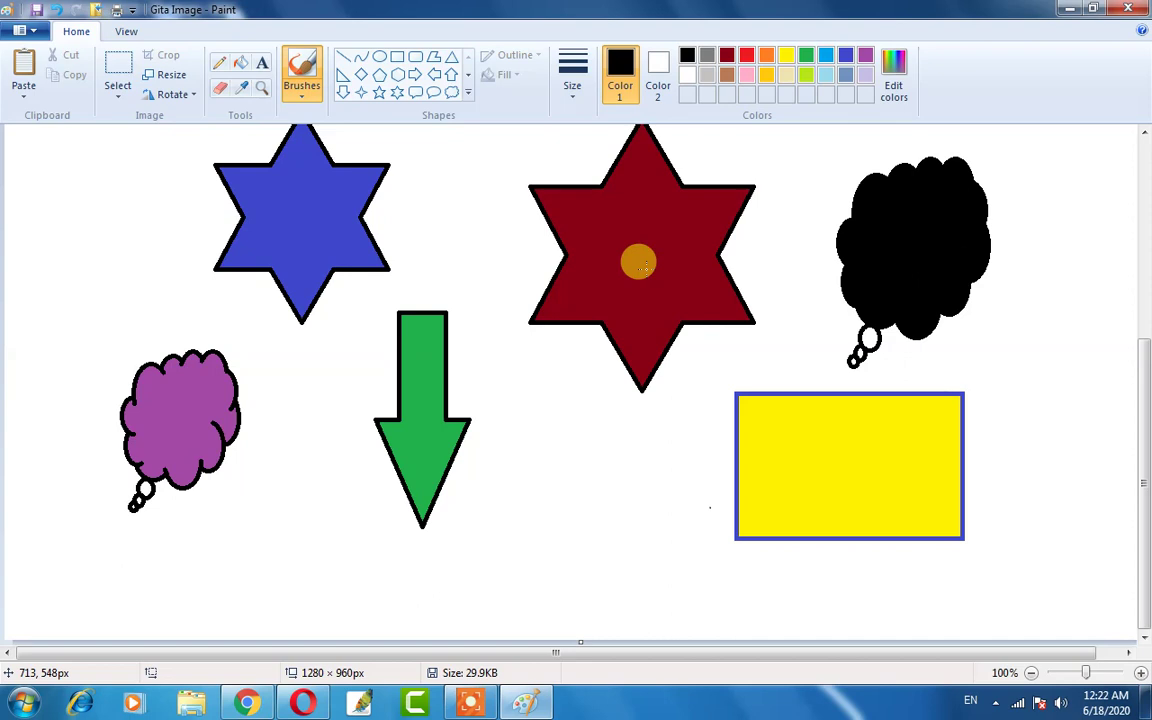
# Review the desktop background placement options, check the current desktop wallpaper, and return to the picture.
pyautogui.click(20, 30)
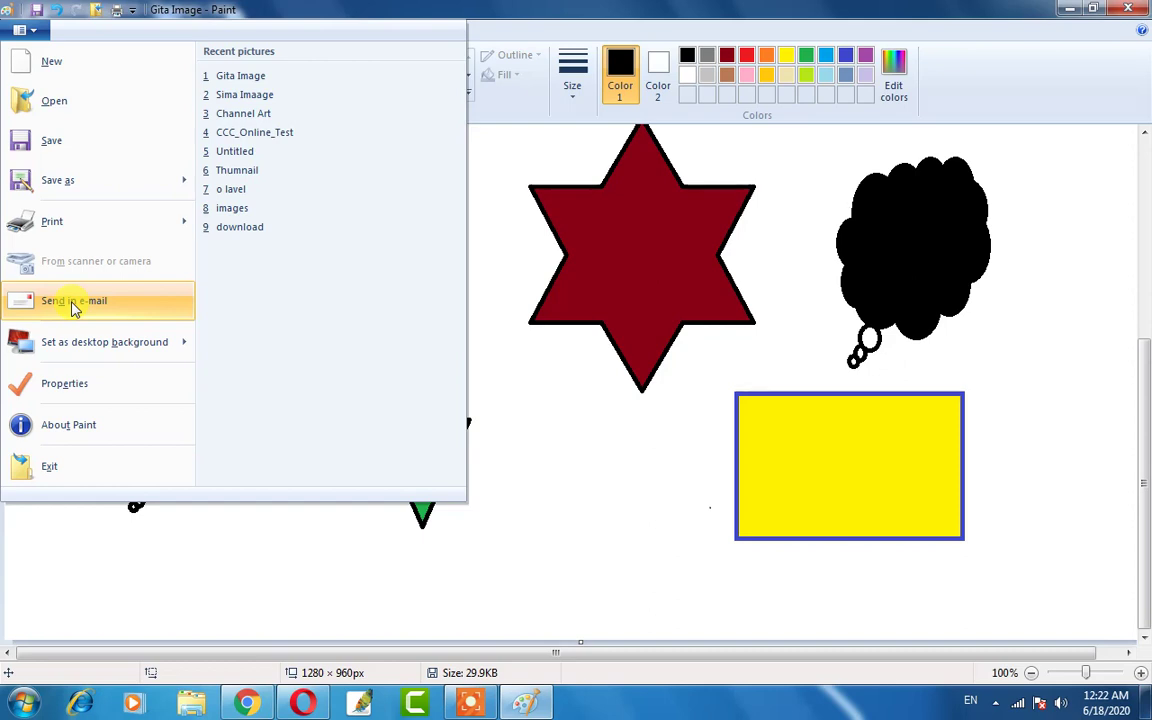
pyautogui.moveTo(107, 352)
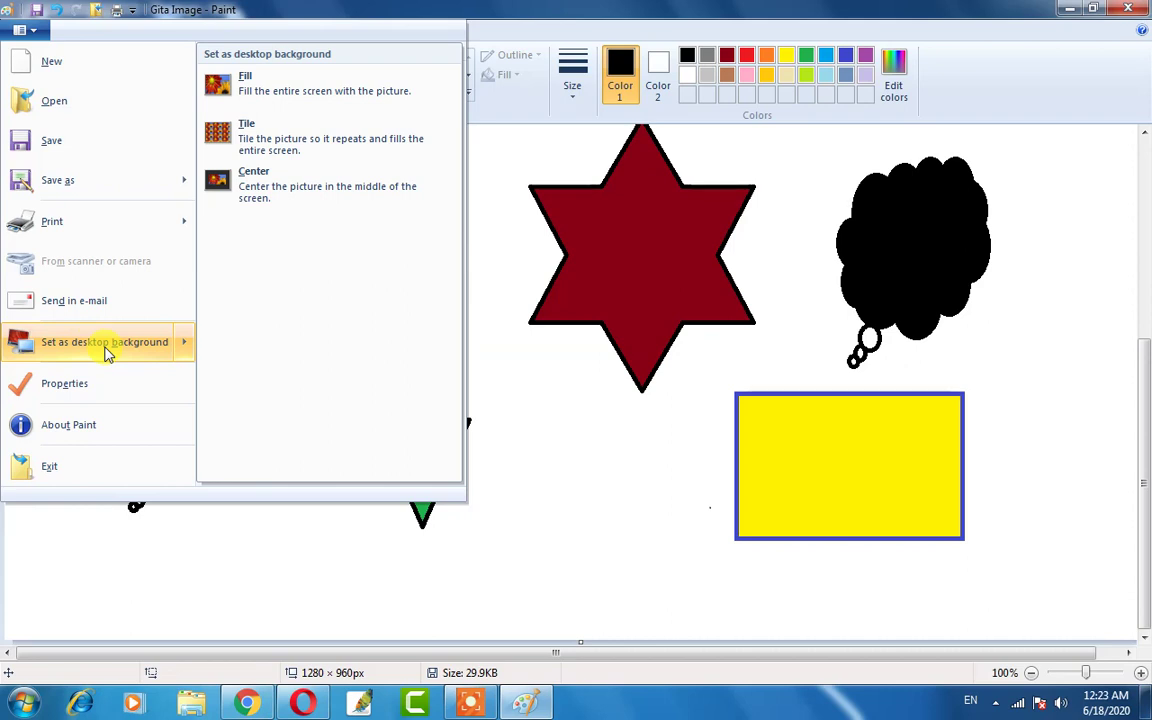
pyautogui.click(545, 342)
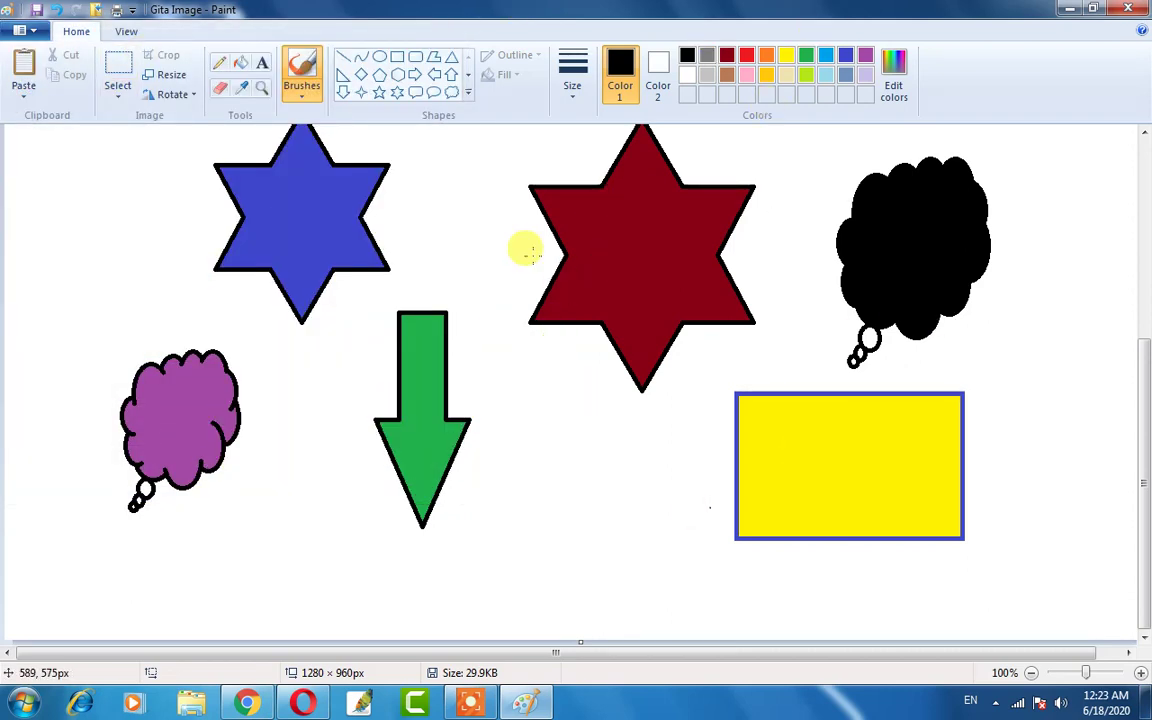
pyautogui.click(1068, 11)
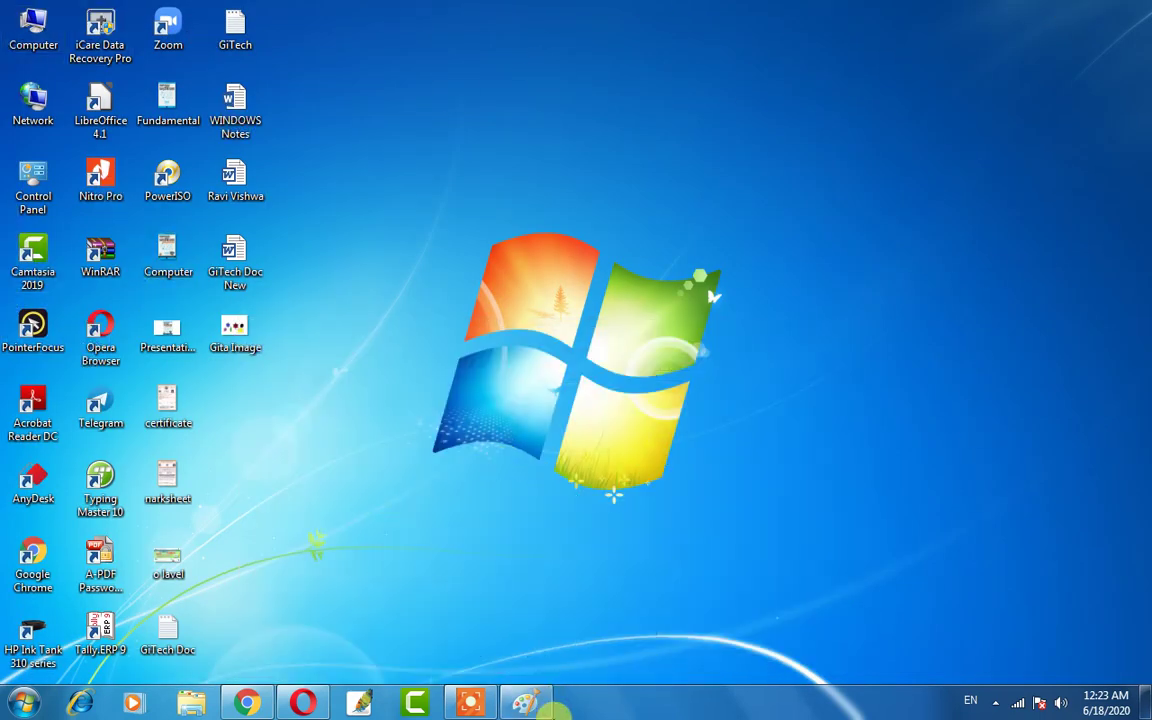
pyautogui.click(527, 703)
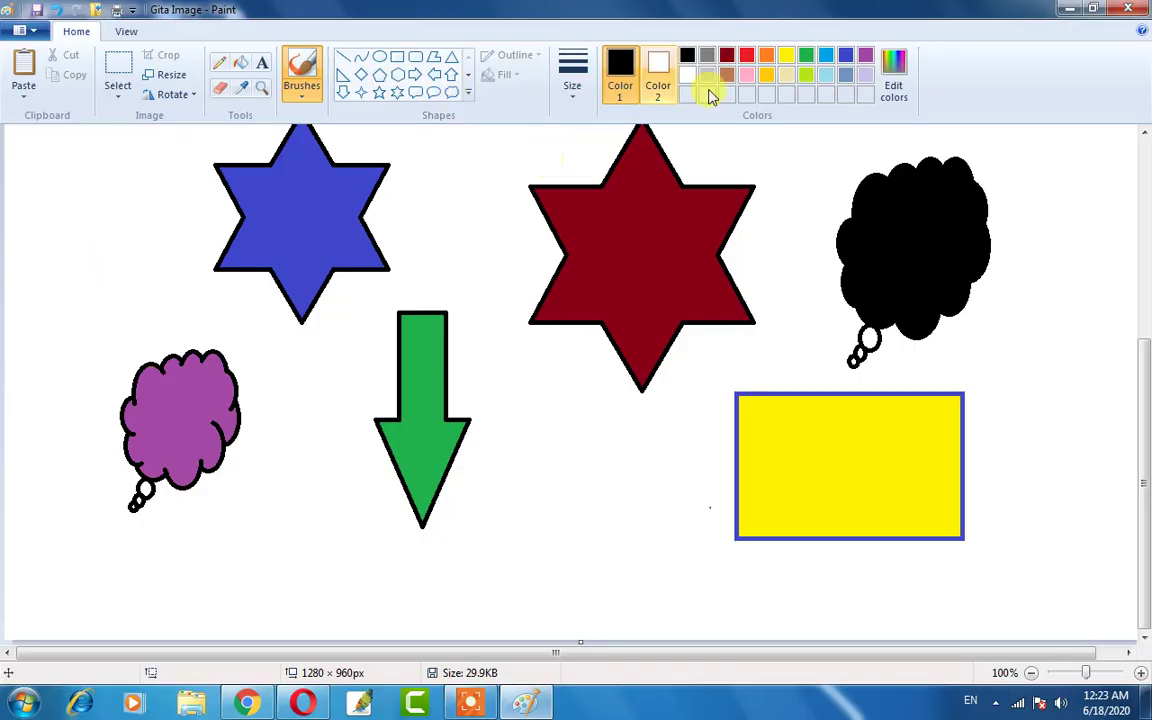
# Set the picture as the desktop background with the Fill option, agreeing to save it, and show the desktop.
pyautogui.click(16, 28)
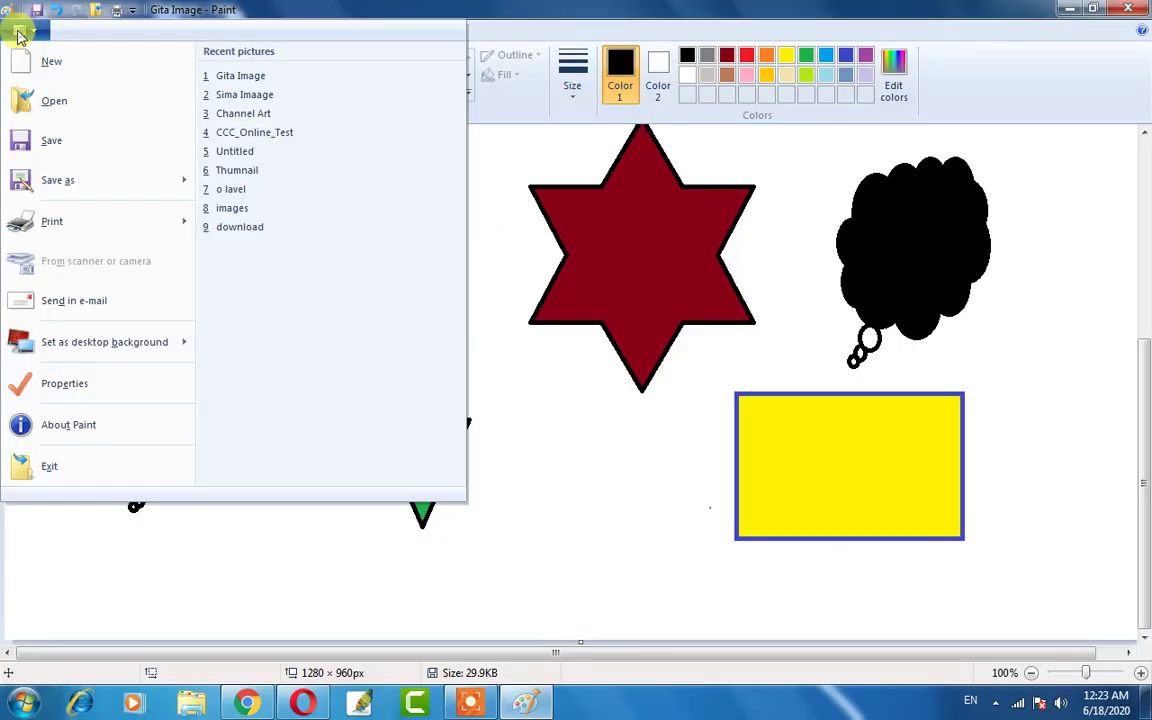
pyautogui.moveTo(68, 356)
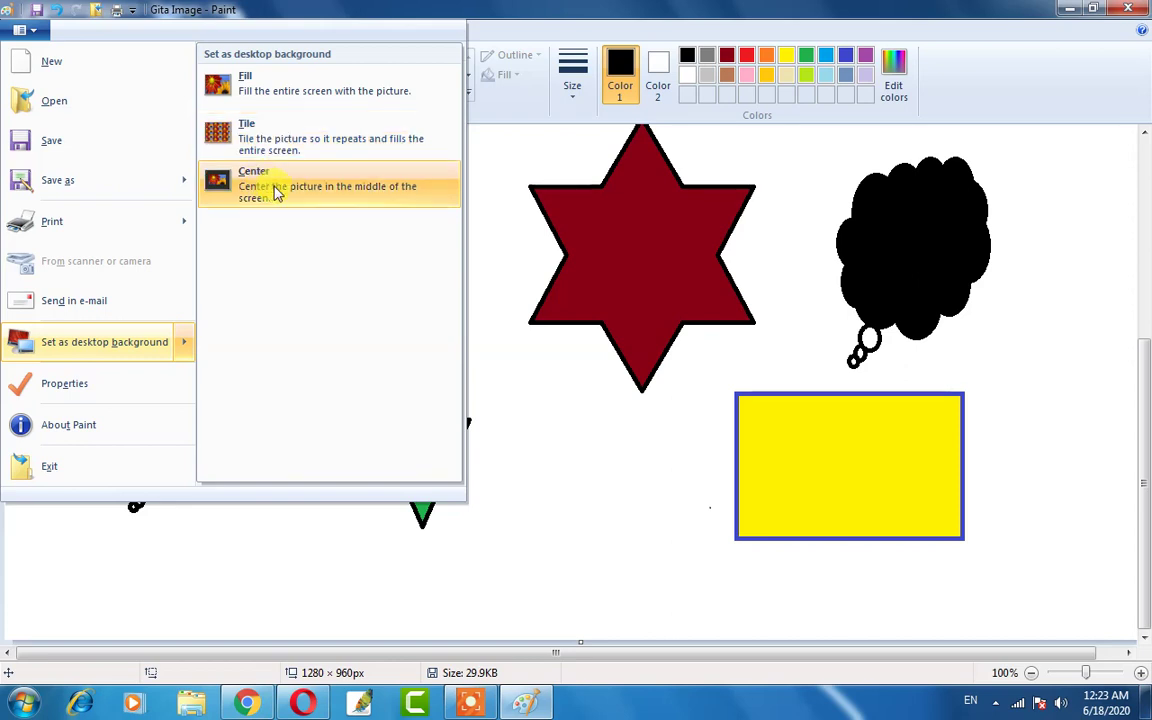
pyautogui.click(278, 86)
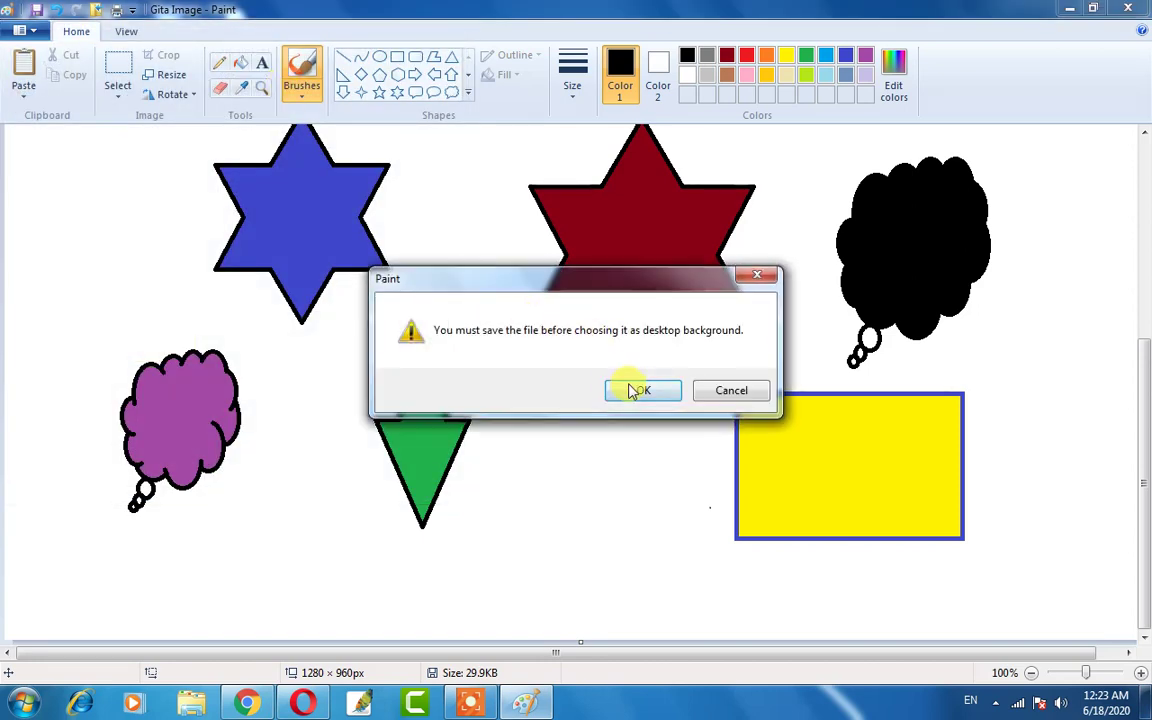
pyautogui.click(630, 387)
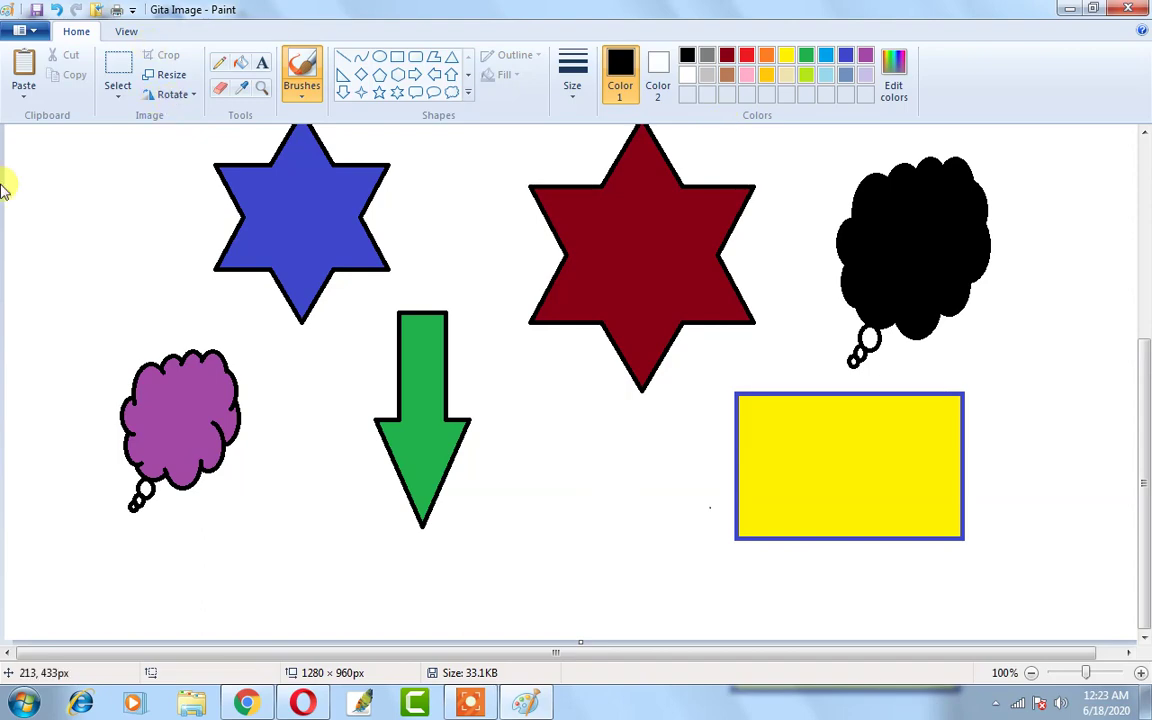
pyautogui.click(1071, 12)
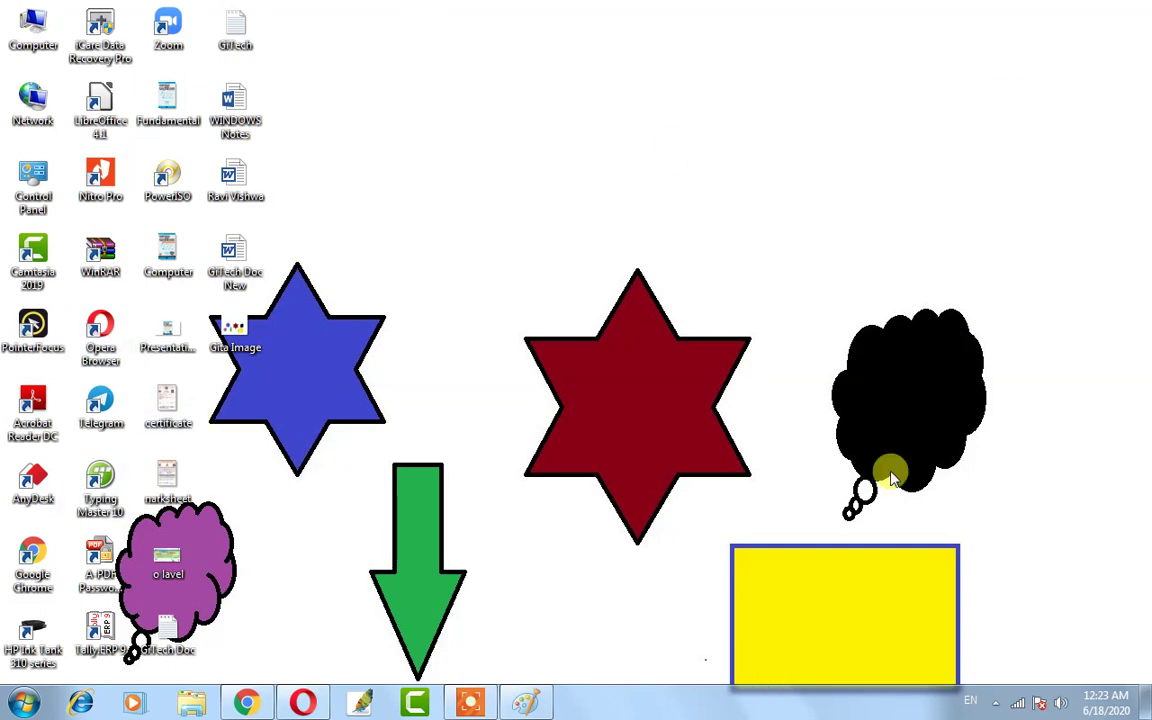
# Return to the picture, set it as the desktop background with the Tile option, and show the desktop.
pyautogui.hotkey('alt', 'Tab')
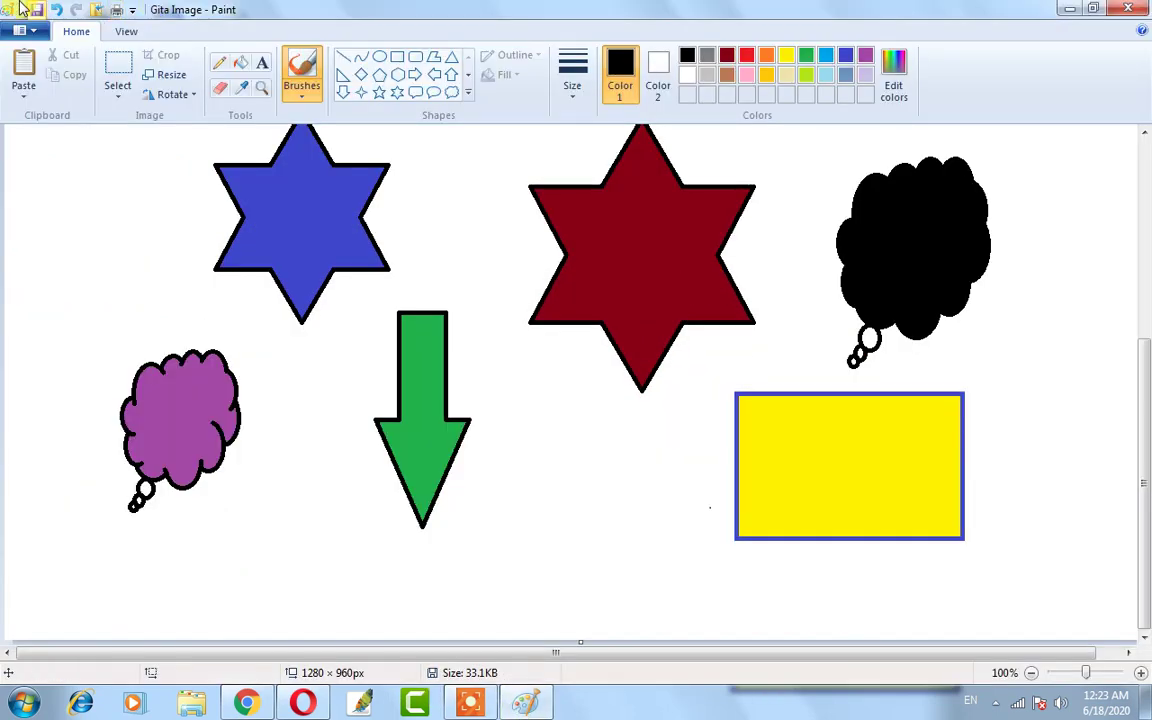
pyautogui.click(17, 33)
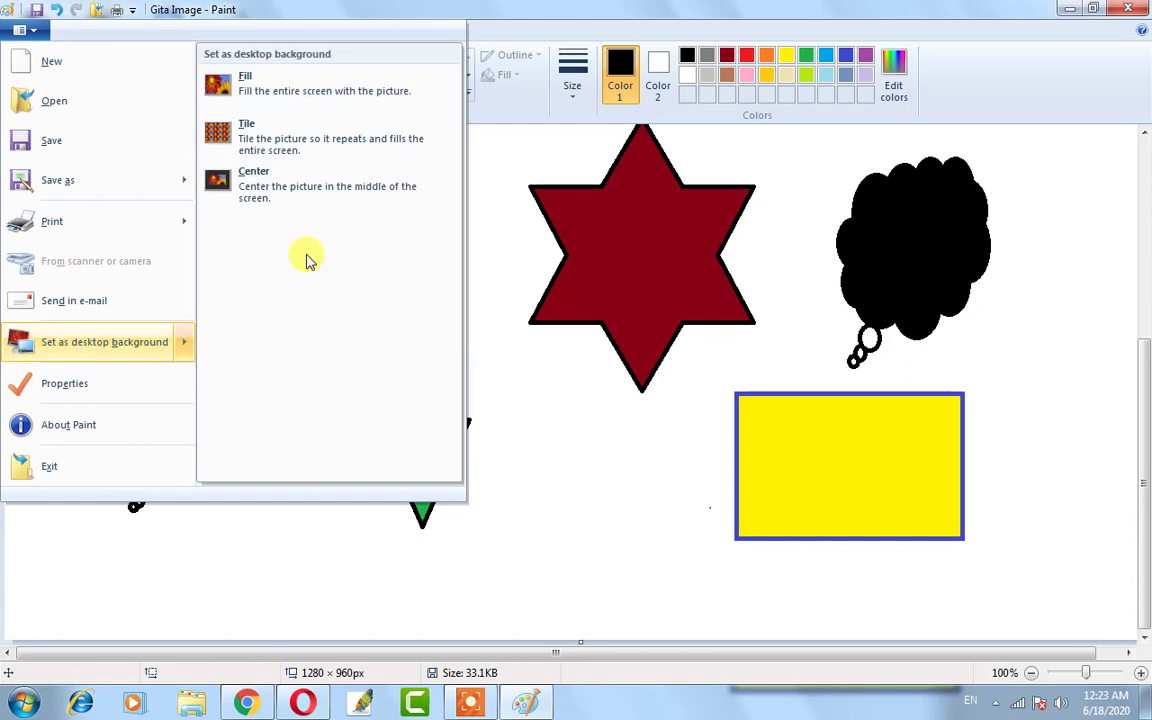
pyautogui.click(268, 143)
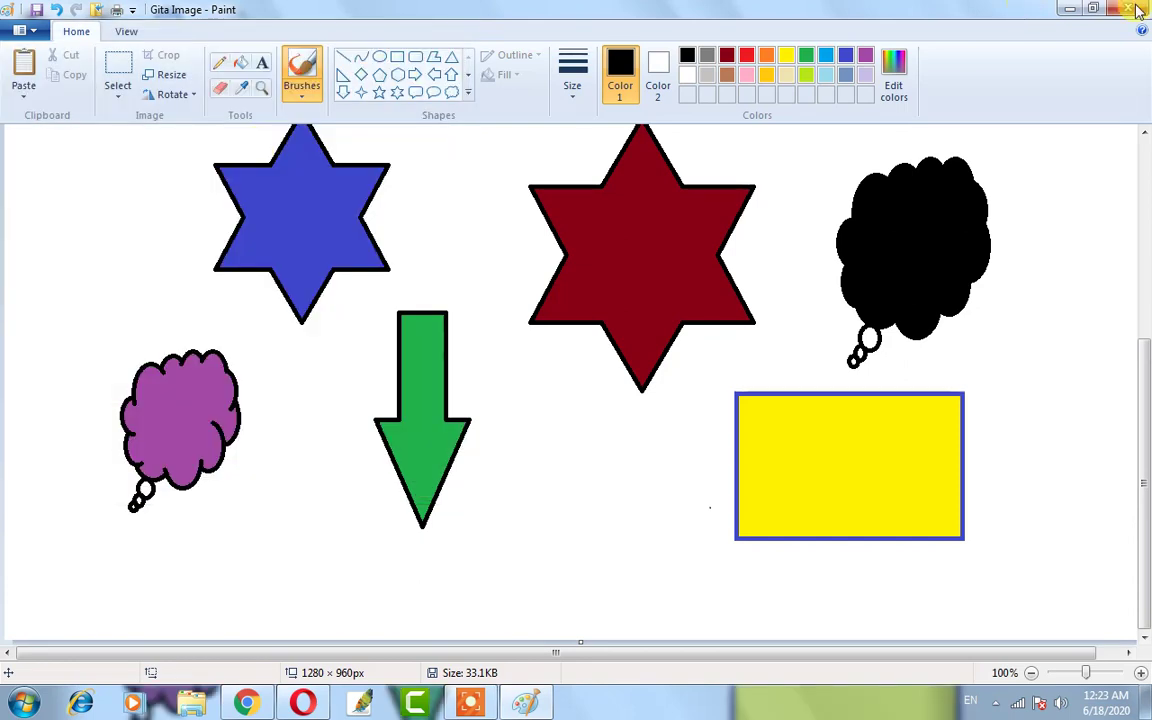
pyautogui.click(1066, 12)
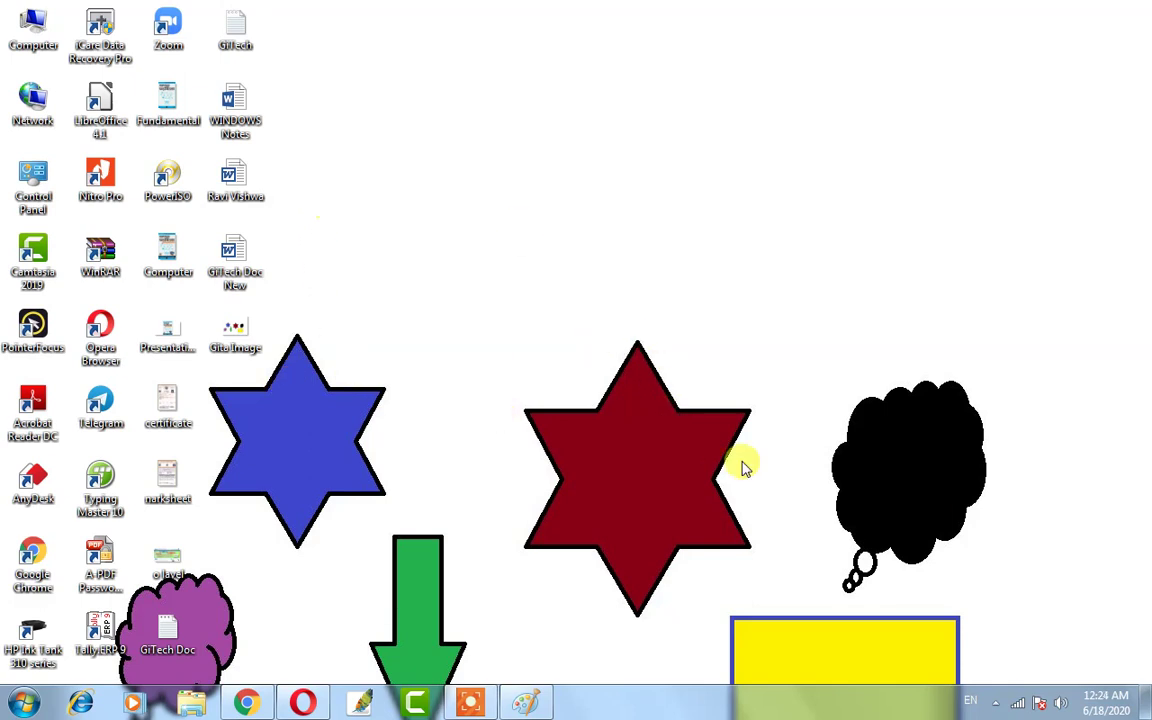
# Reapply the picture as the desktop background with the Tile option and check the repeated pattern on the desktop.
pyautogui.click(527, 707)
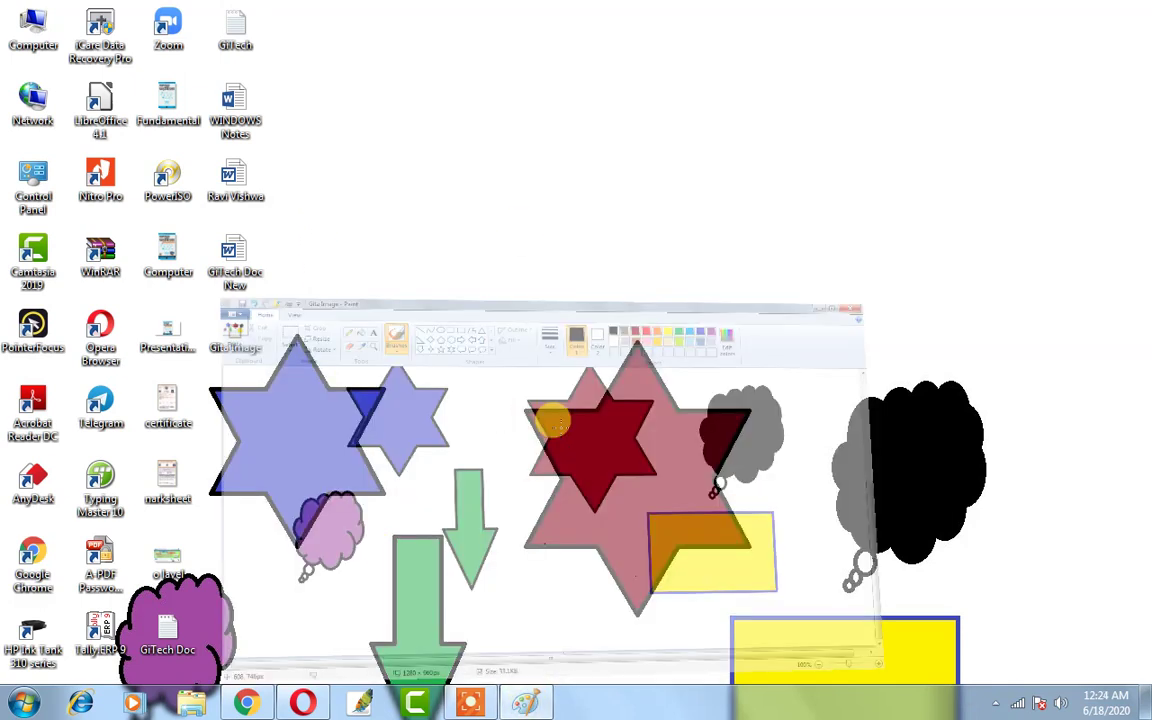
pyautogui.scroll(-3, 566, 410)
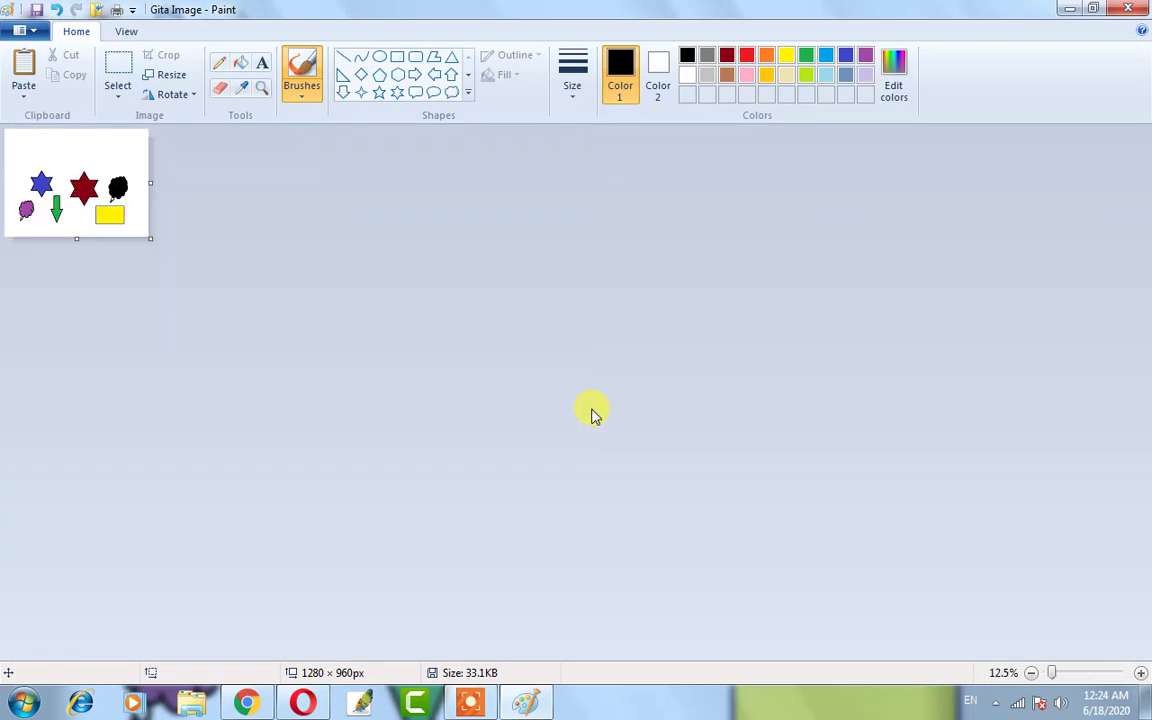
pyautogui.scroll(1, 563, 413)
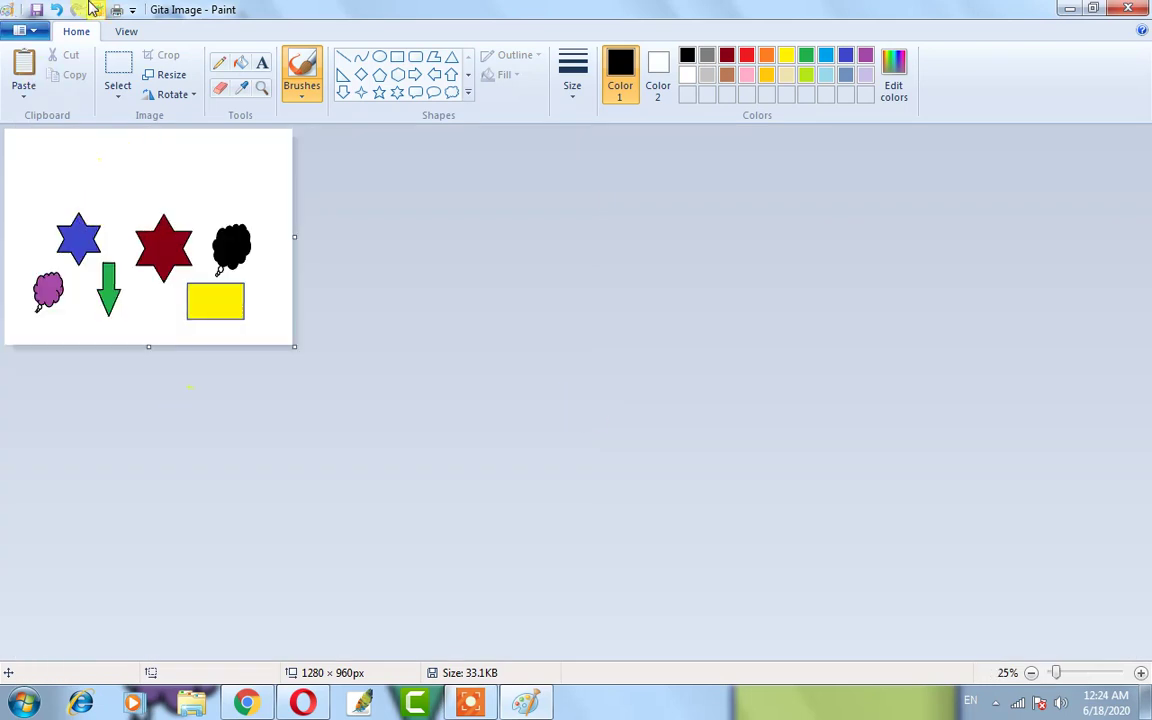
pyautogui.click(32, 30)
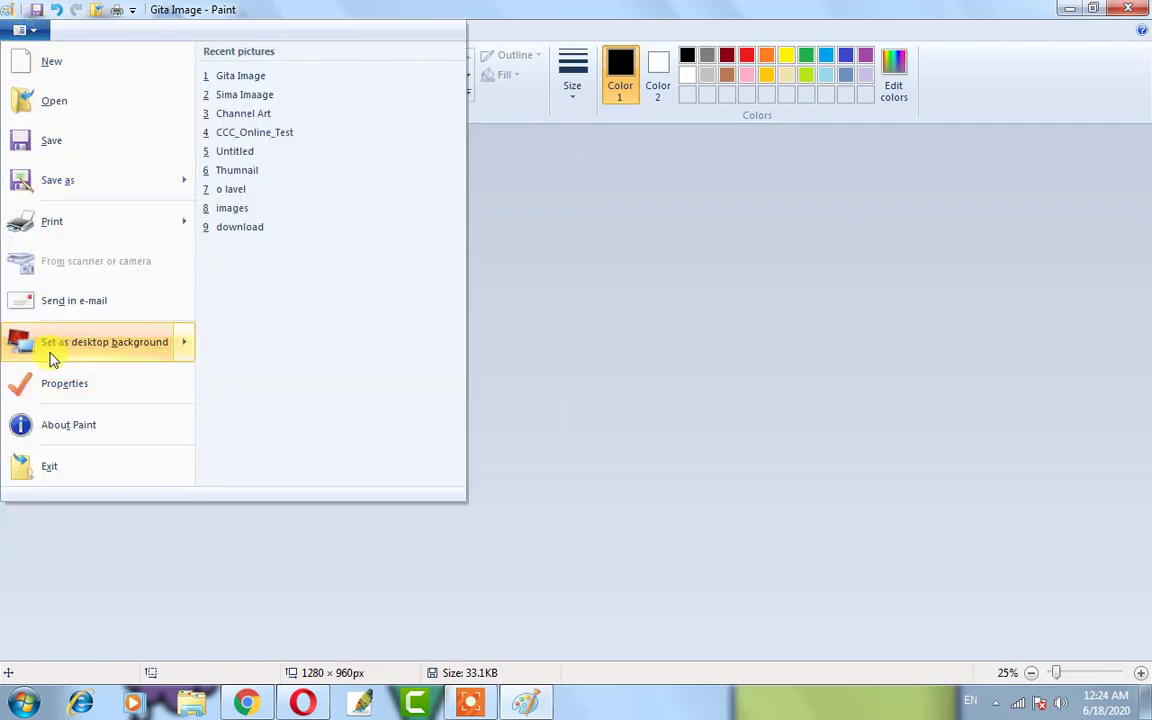
pyautogui.moveTo(98, 342)
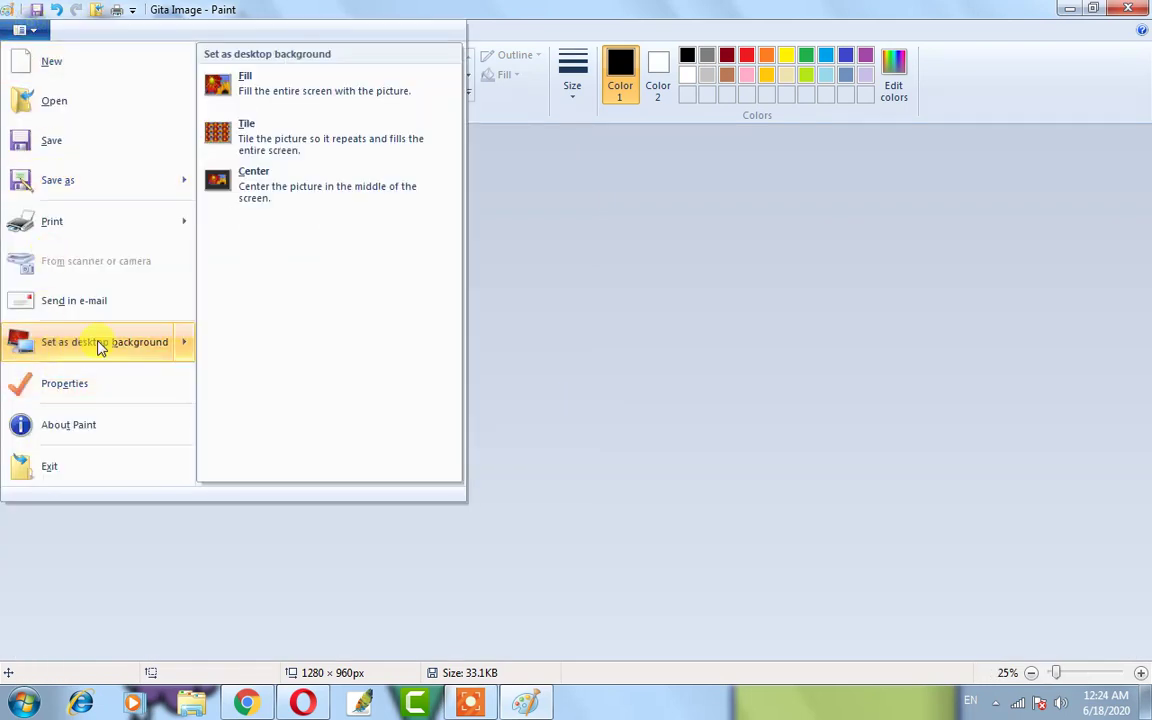
pyautogui.click(248, 140)
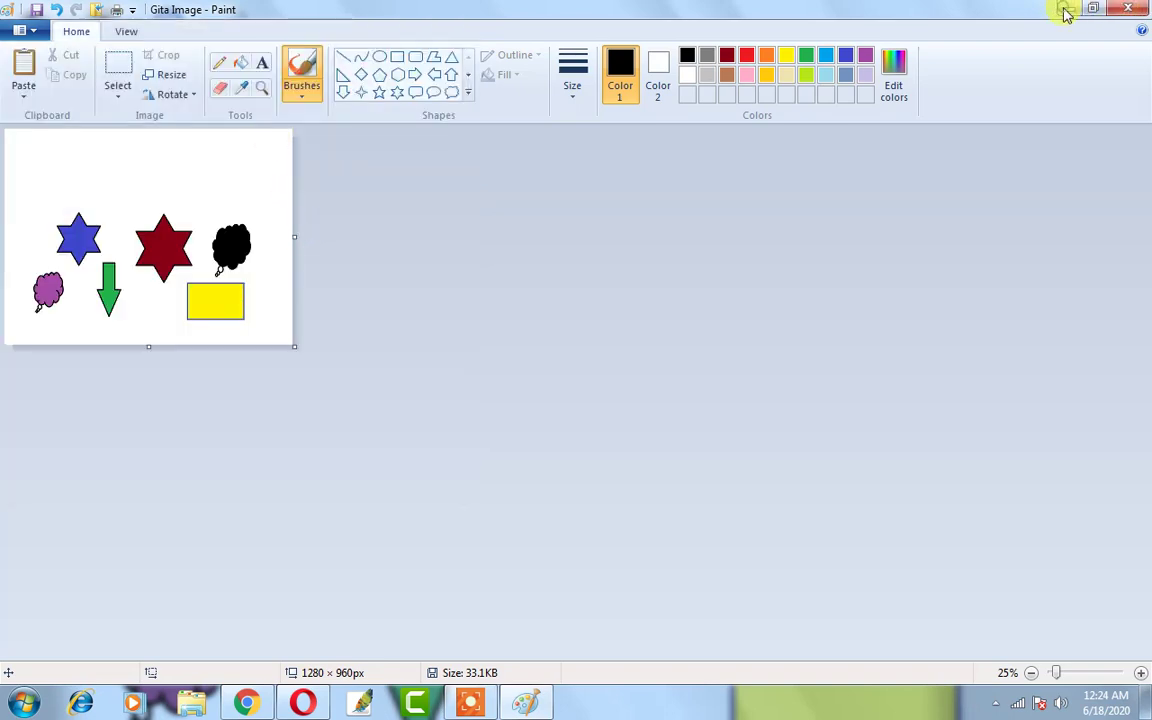
pyautogui.click(1069, 12)
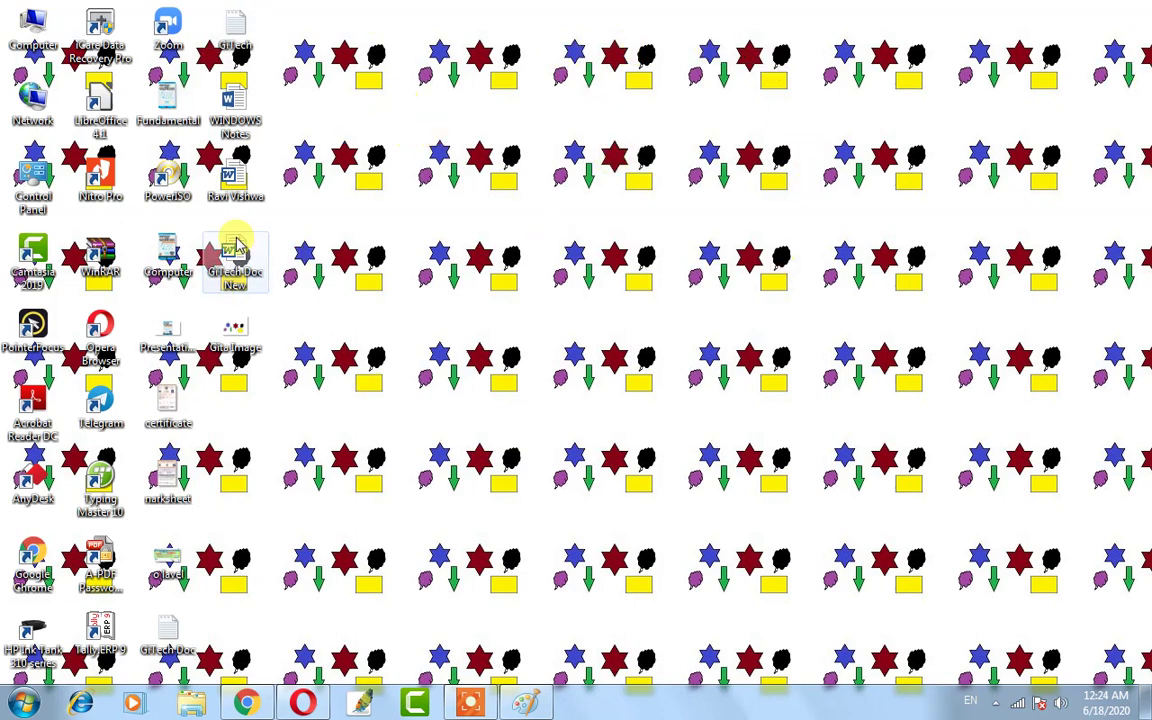
# Set the picture as the desktop background with the Center option, agreeing to save it, and compare it with the desktop.
pyautogui.click(468, 703)
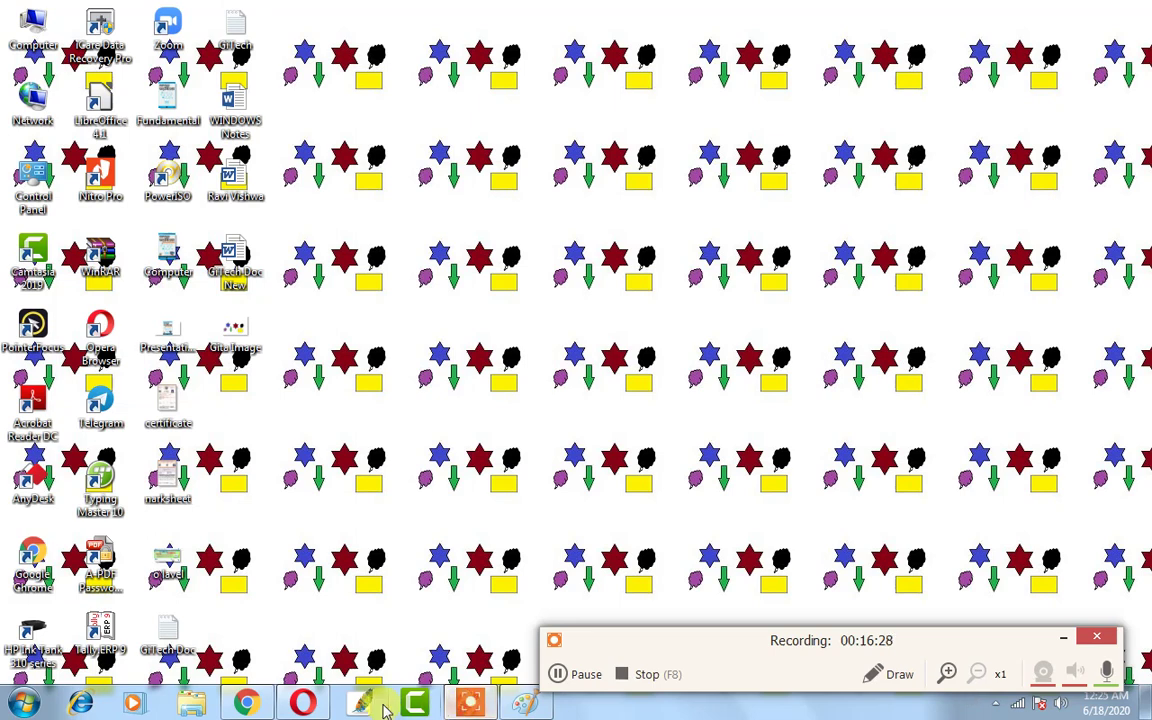
pyautogui.click(525, 704)
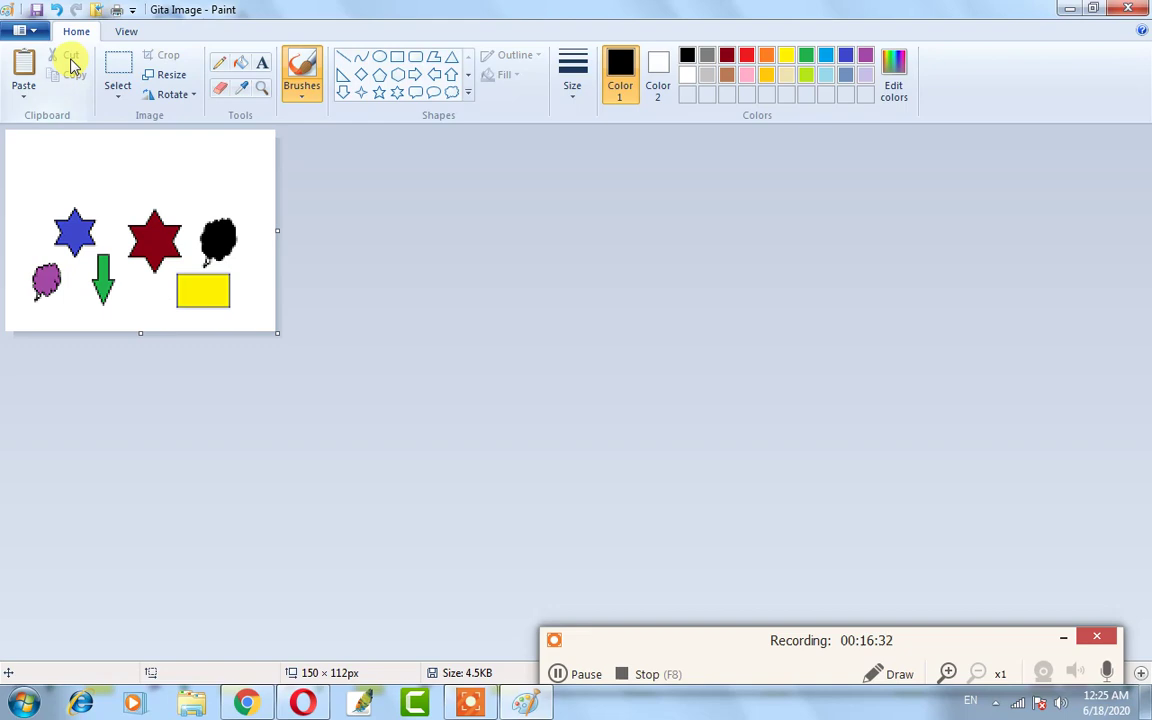
pyautogui.scroll(2, 630, 509)
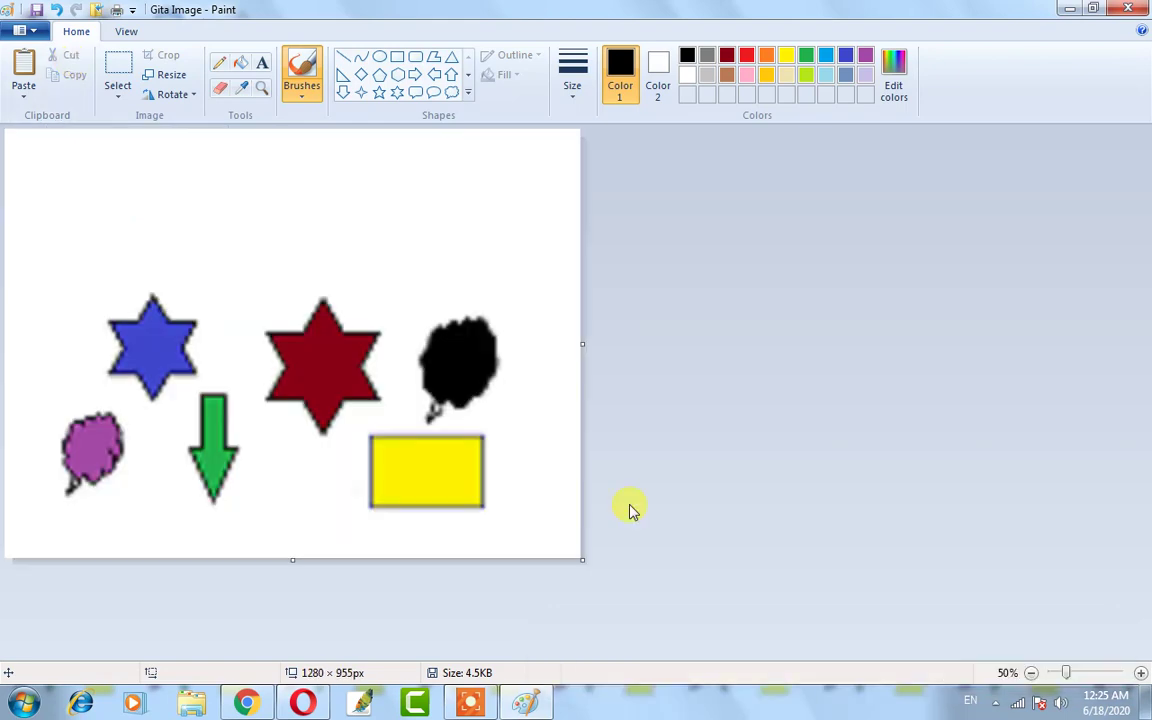
pyautogui.click(22, 30)
pyautogui.moveTo(67, 342)
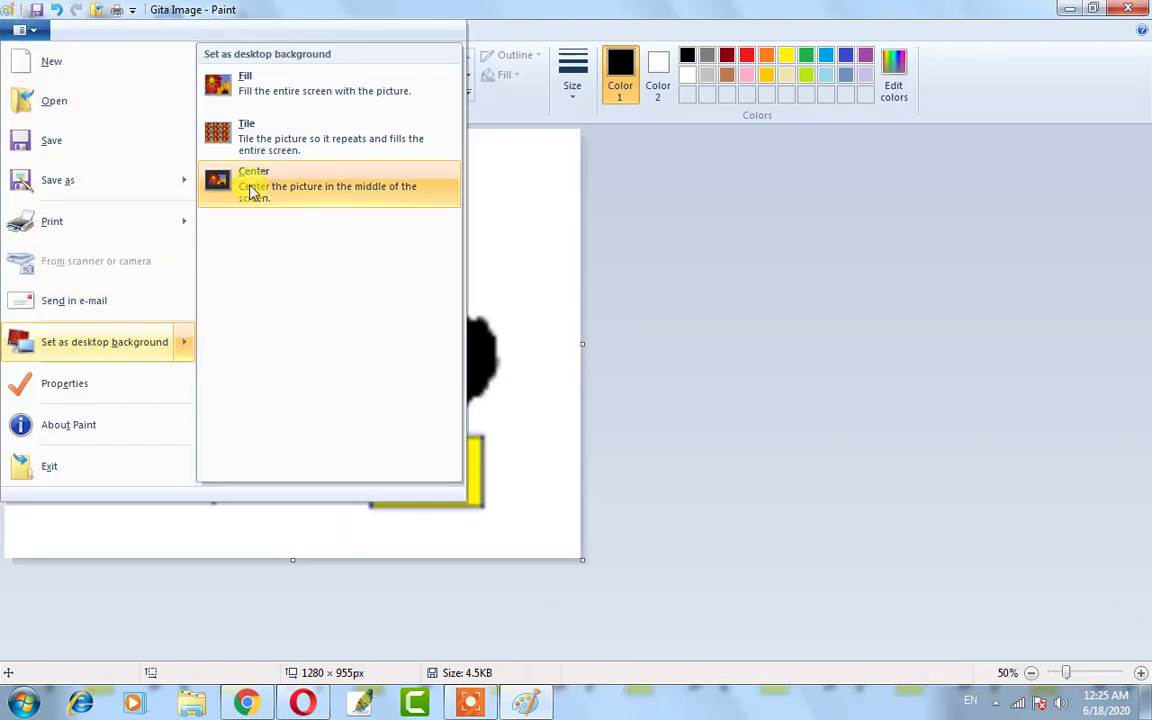
pyautogui.click(266, 197)
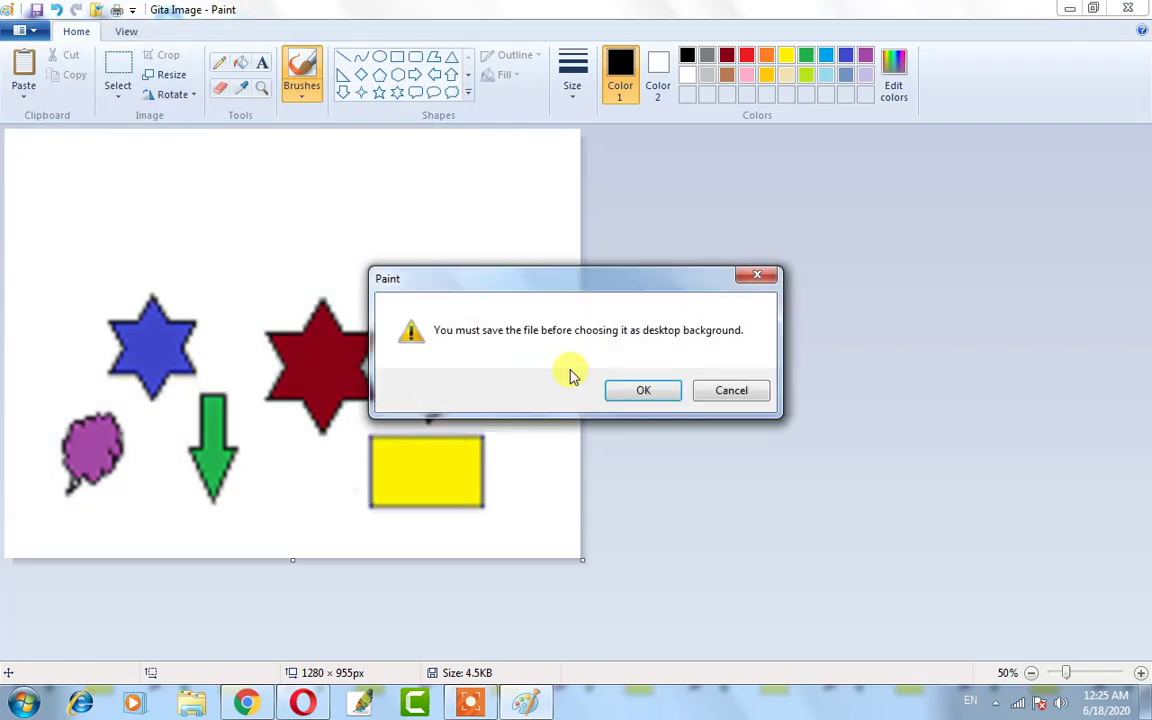
pyautogui.click(632, 398)
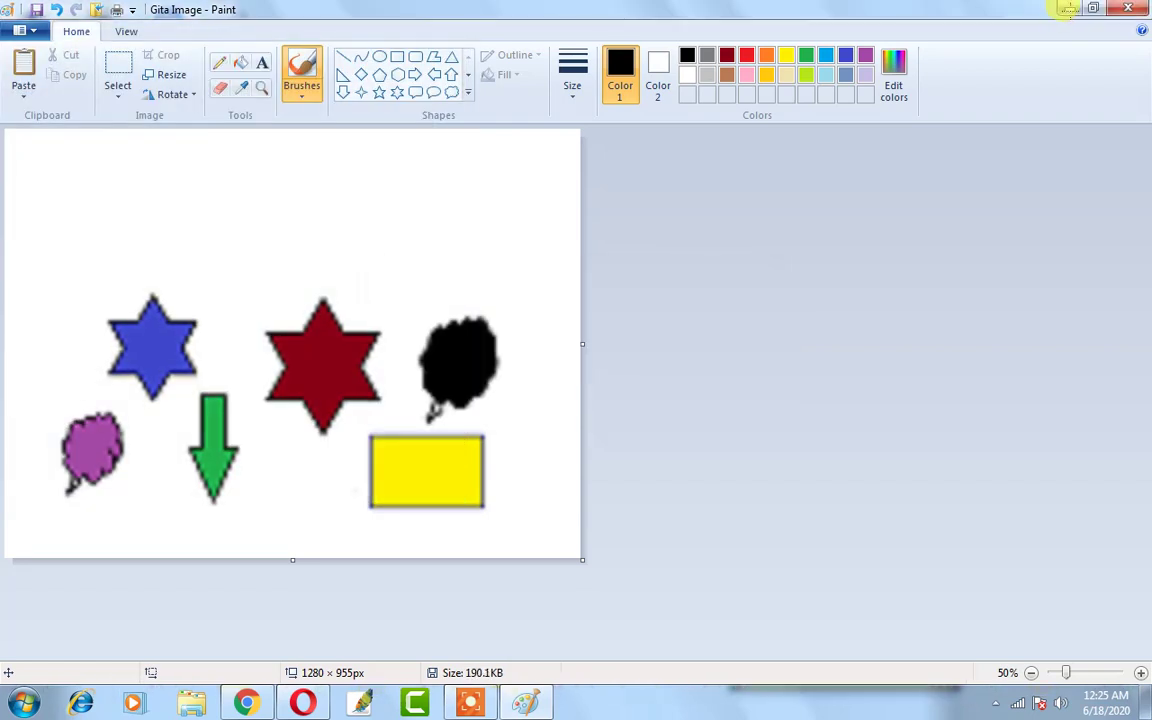
pyautogui.click(1068, 10)
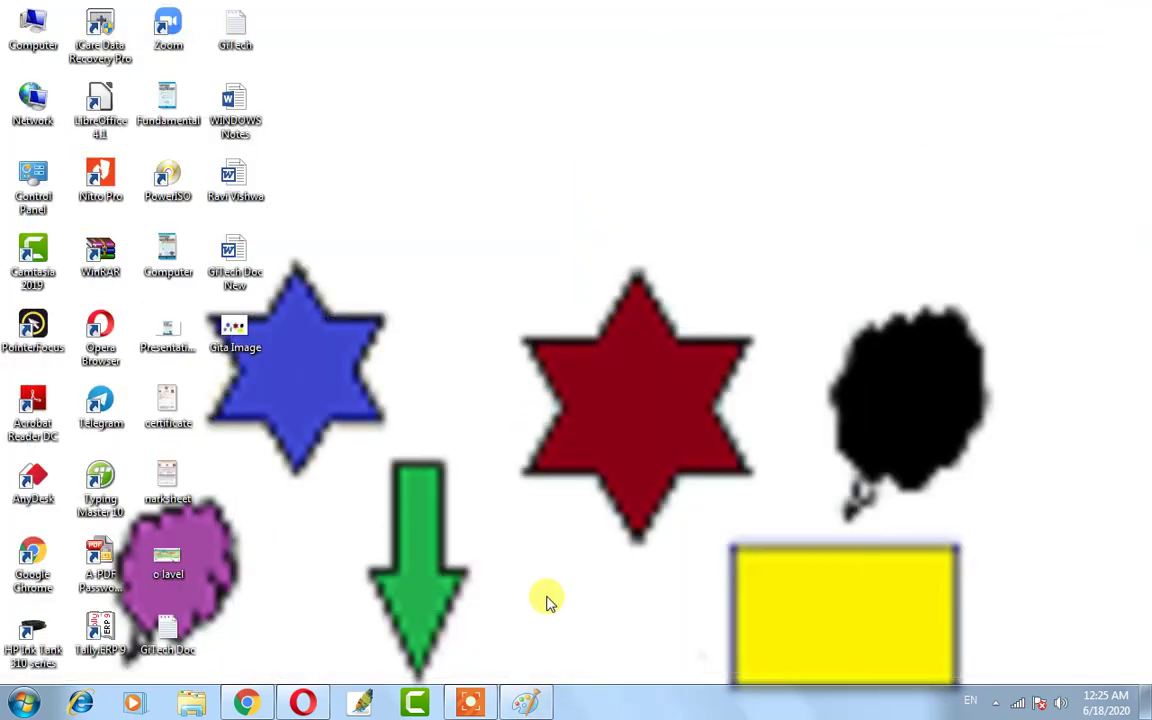
pyautogui.click(531, 706)
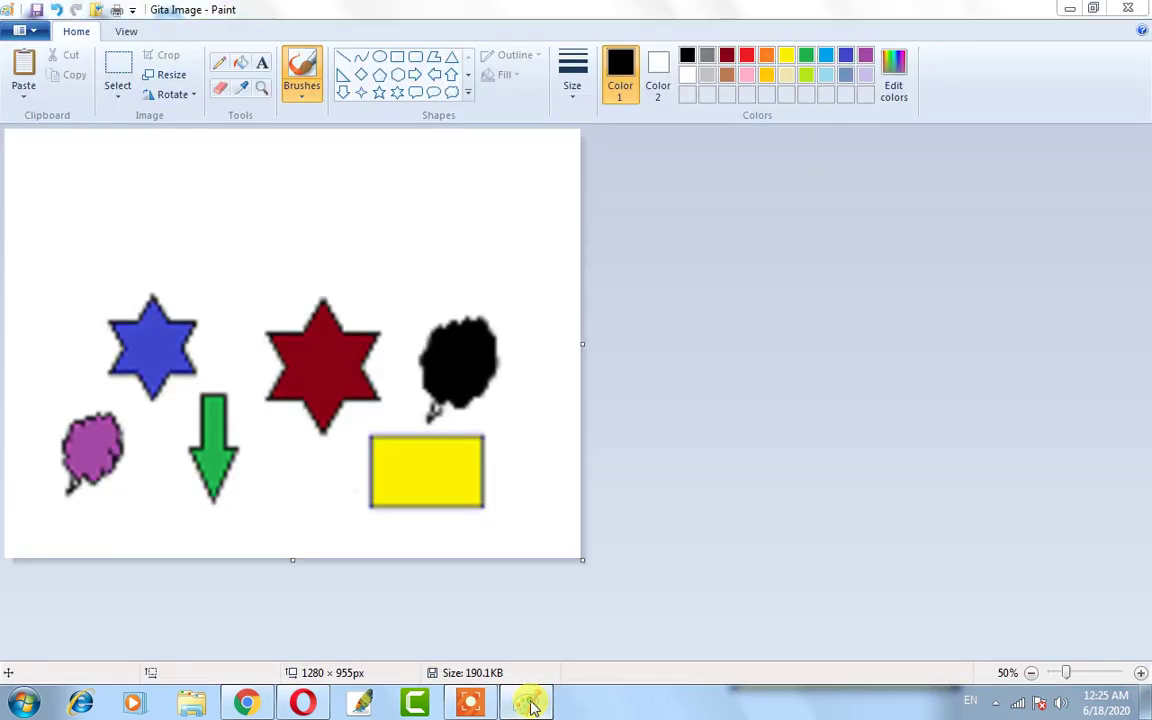
pyautogui.click(531, 706)
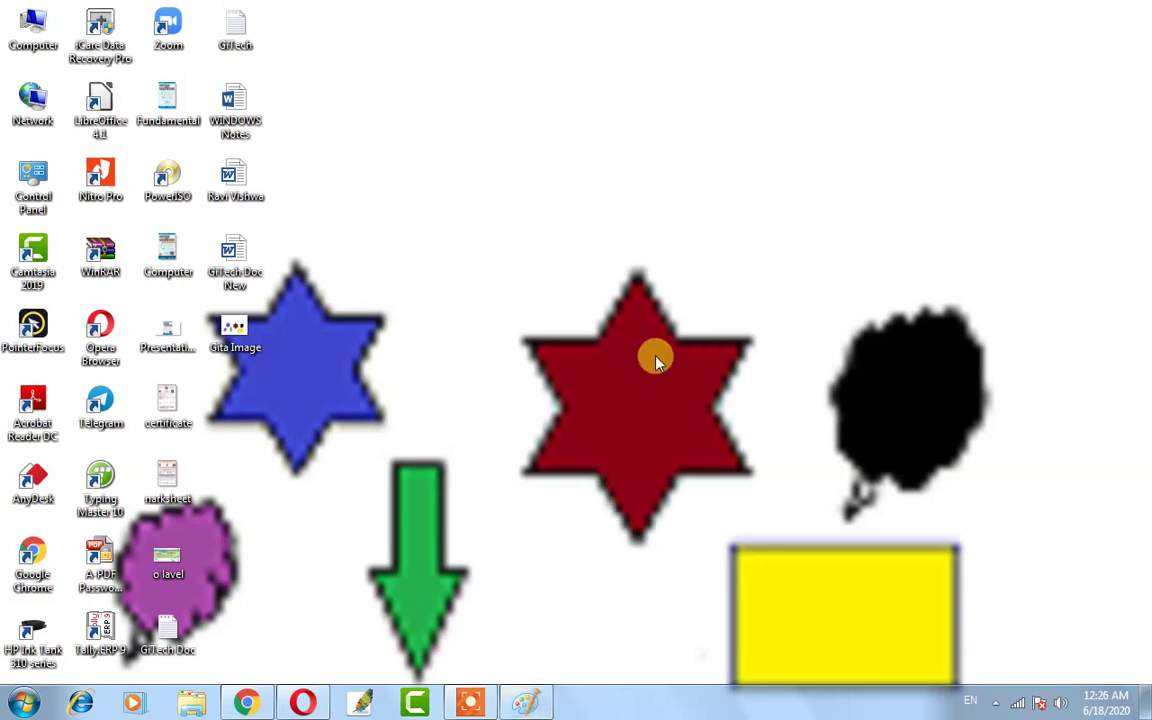
# Review the picture's Image Properties, keeping Pixels as the unit and Color as the color mode, and accept the dialog.
pyautogui.click(524, 703)
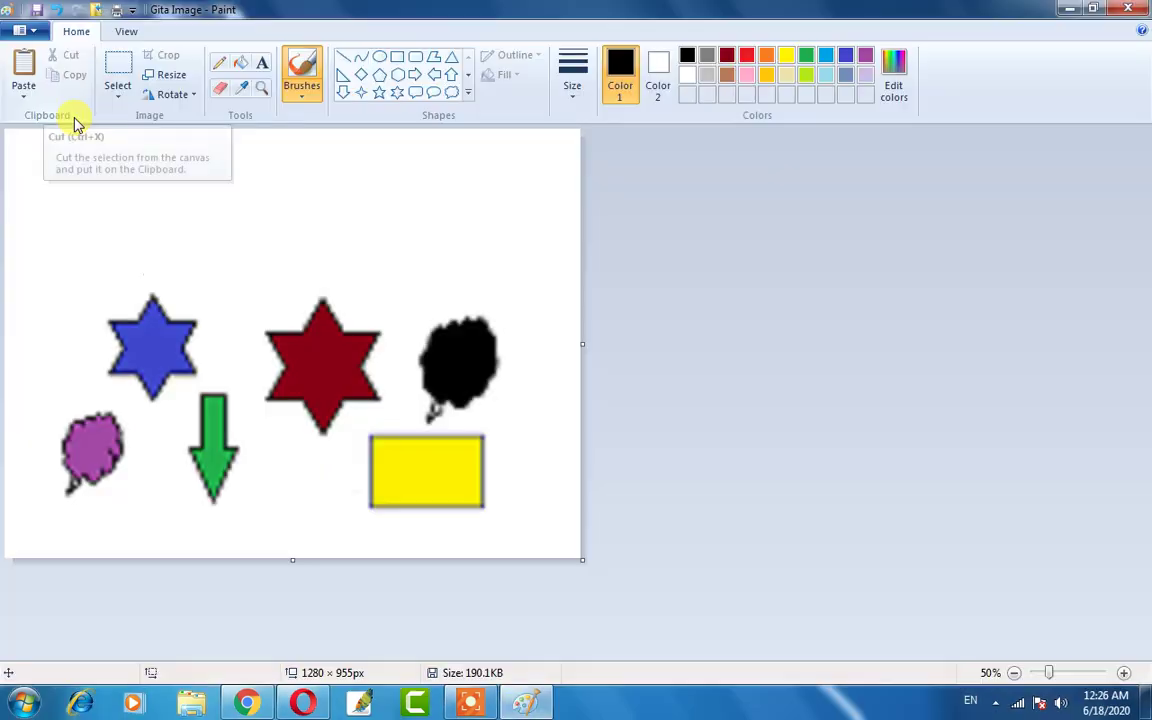
pyautogui.click(28, 30)
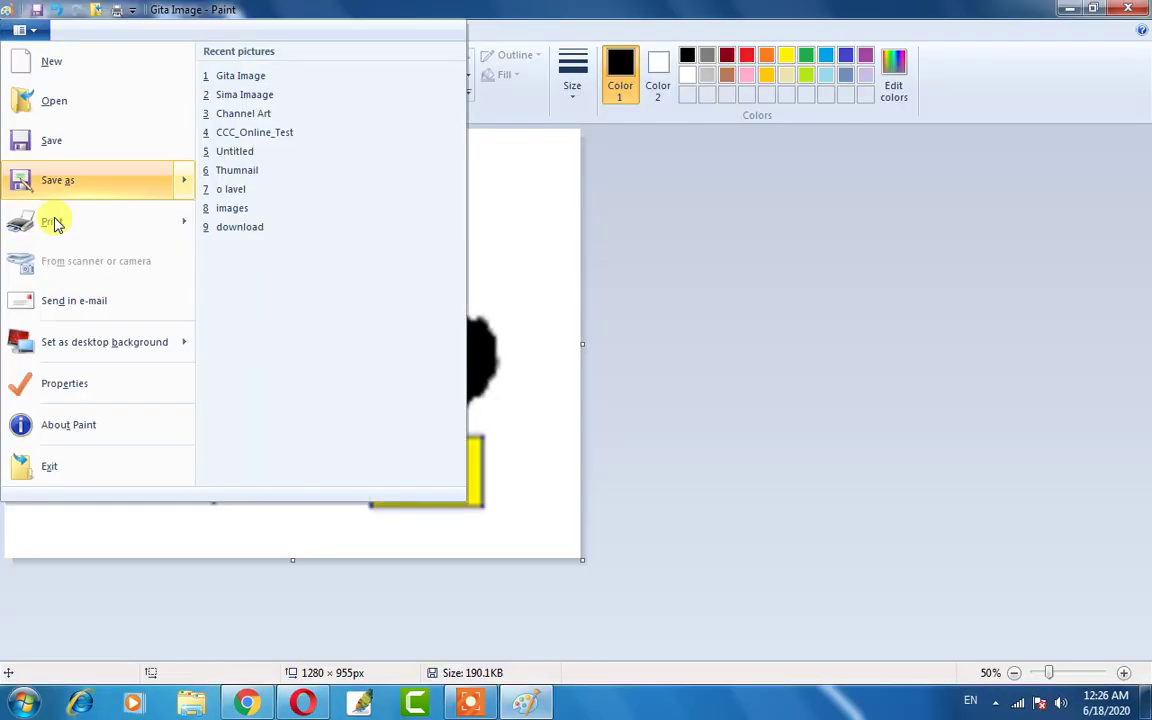
pyautogui.click(64, 386)
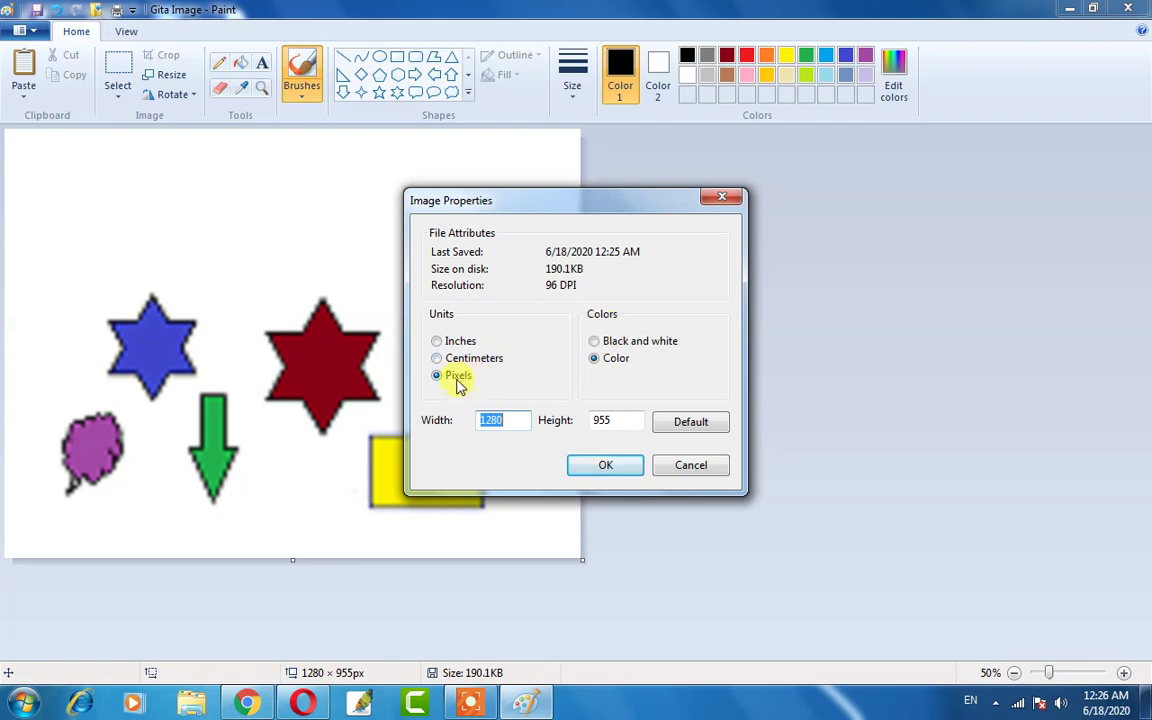
pyautogui.click(603, 366)
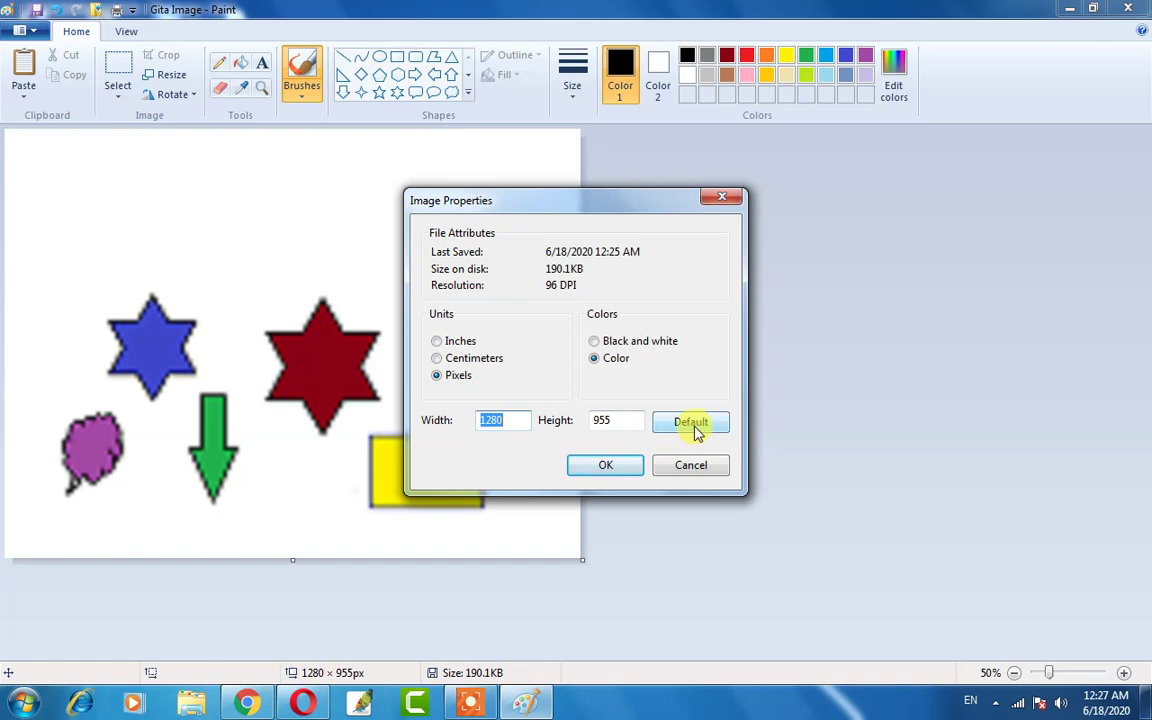
pyautogui.click(607, 465)
# Read the About Paint information, close it, and locate the Exit command without using it.
pyautogui.click(24, 32)
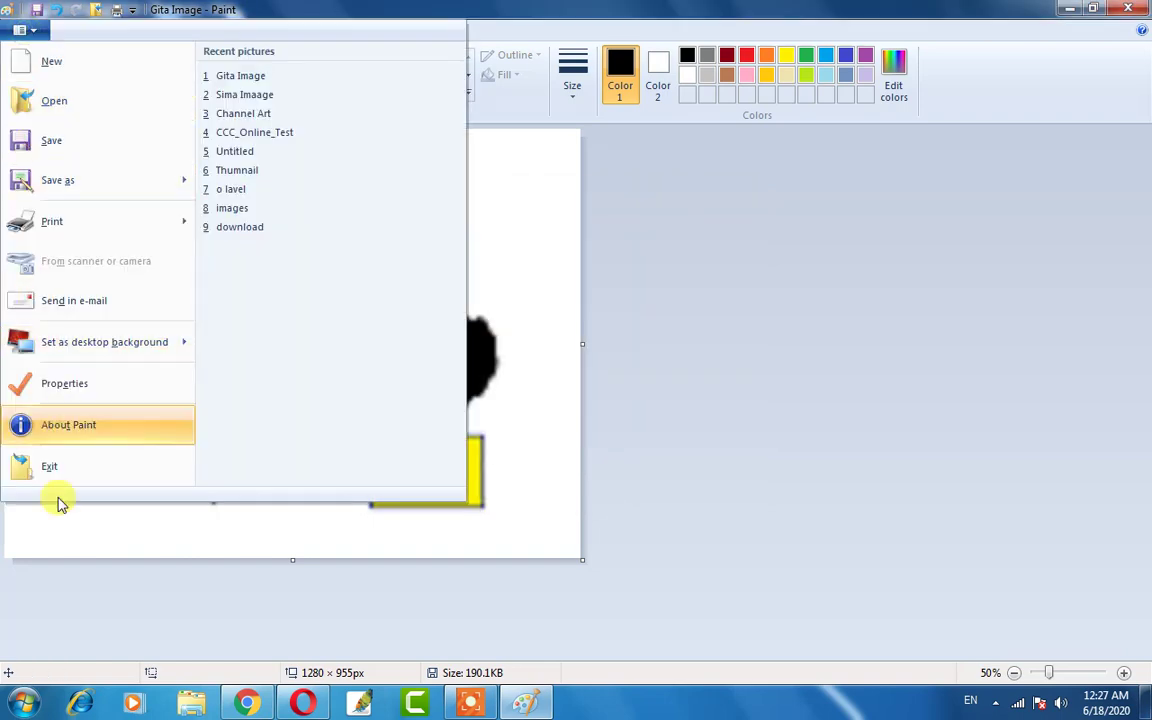
pyautogui.click(62, 428)
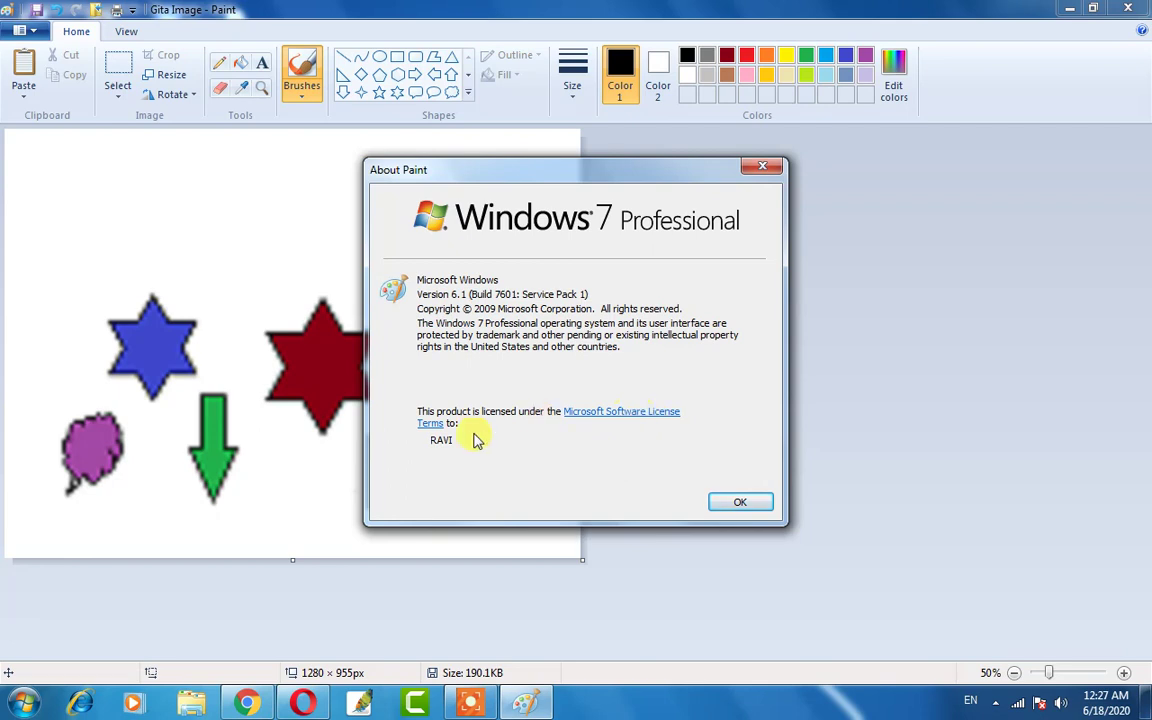
pyautogui.click(740, 503)
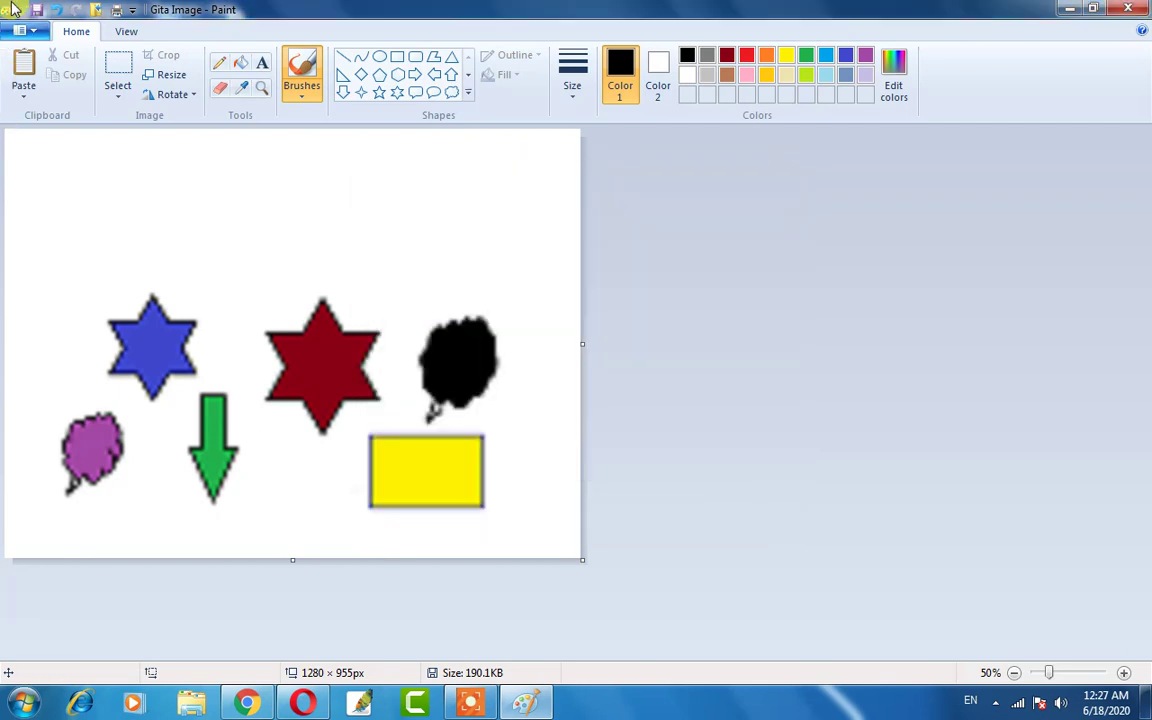
pyautogui.click(20, 30)
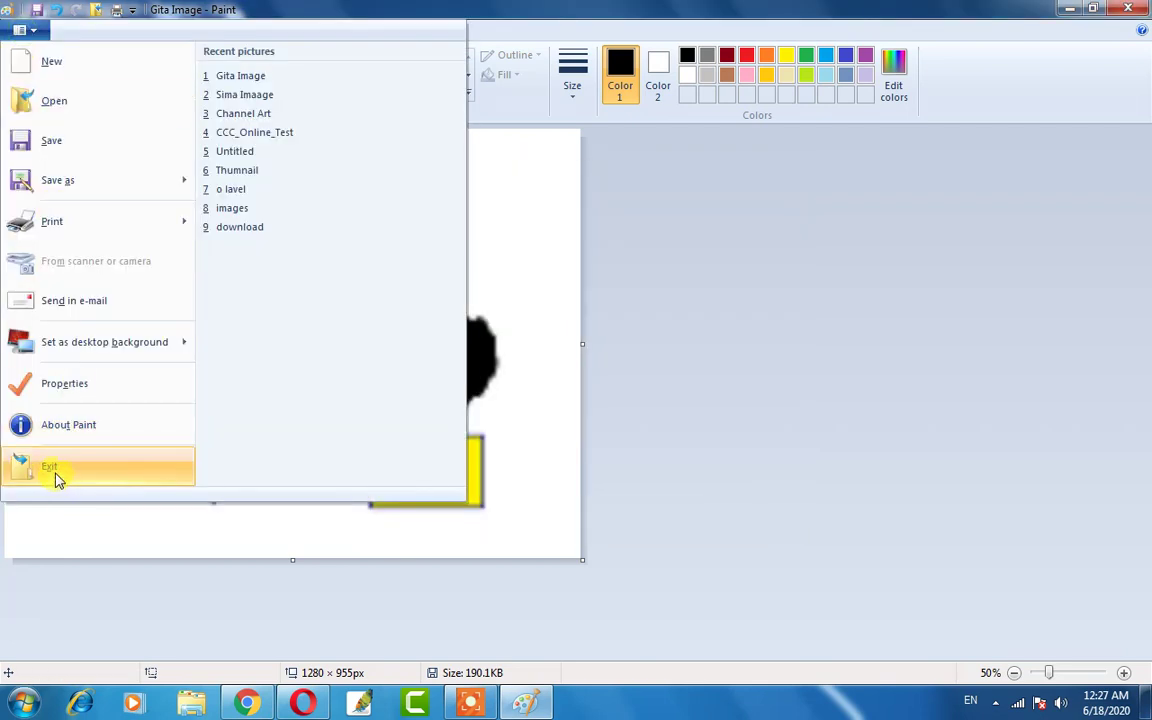
pyautogui.click(537, 197)
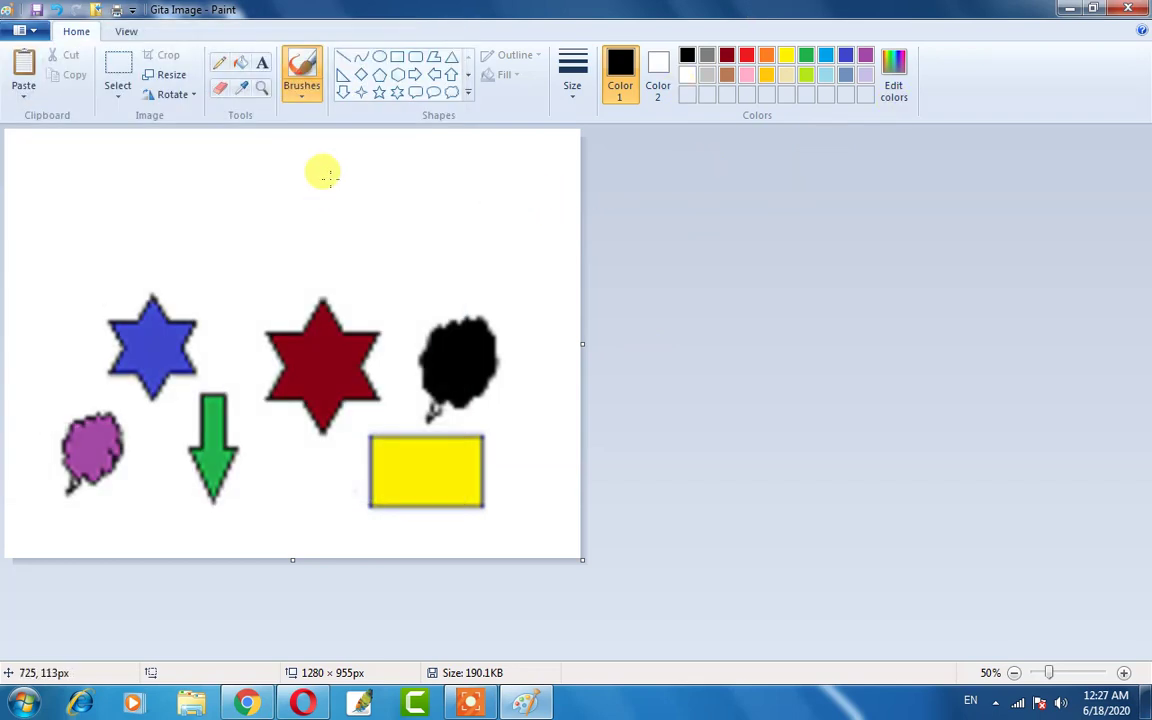
# Start a new blank picture and look through the View and Home command sets.
pyautogui.hotkey('ctrl', 'n')
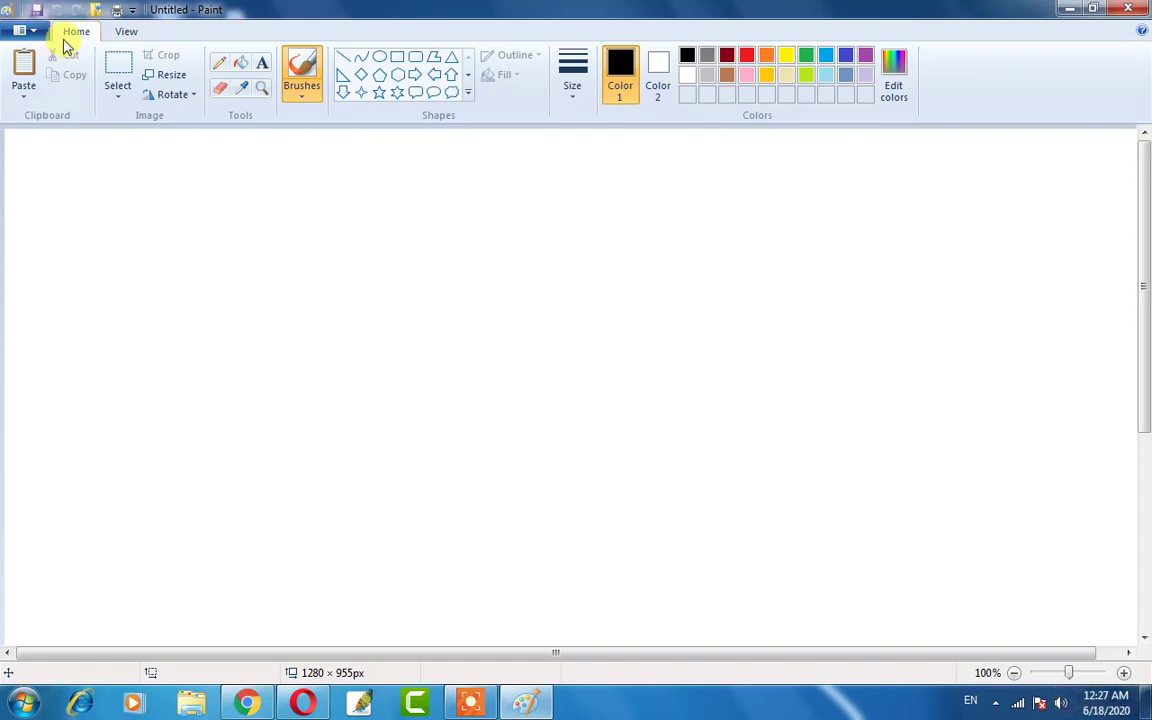
pyautogui.click(124, 31)
pyautogui.click(88, 34)
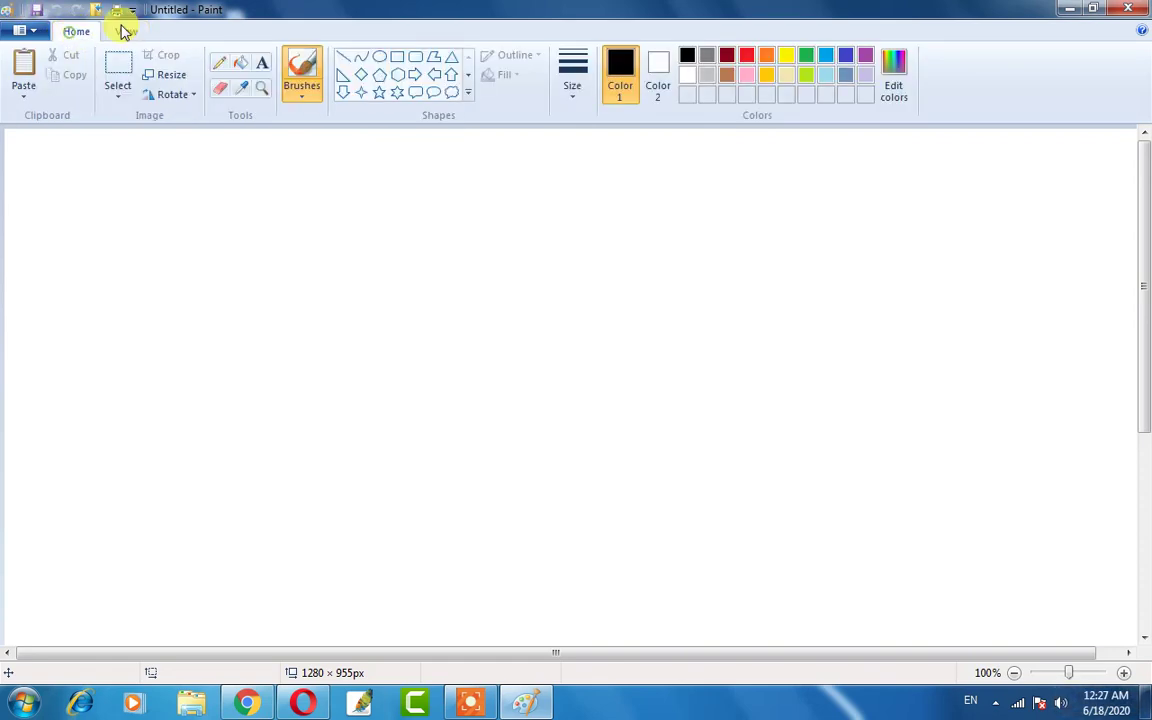
pyautogui.click(121, 28)
pyautogui.click(74, 34)
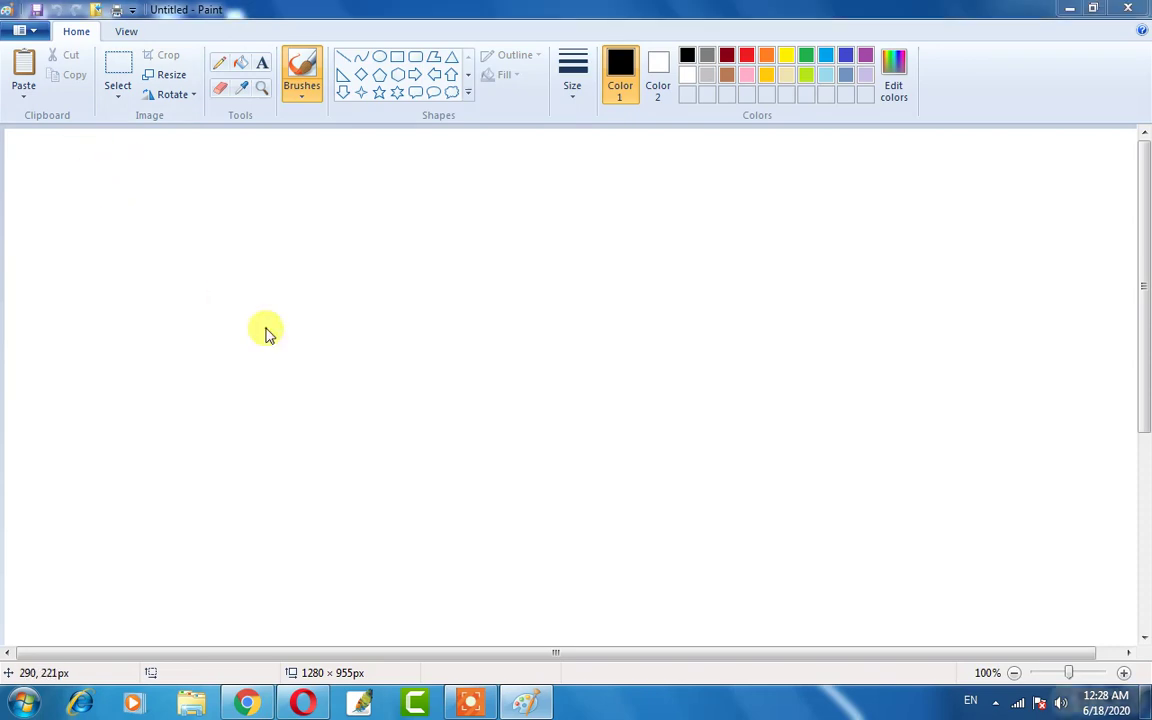
# Open the Gita Image picture from the Desktop and show its drawn shapes.
pyautogui.hotkey('ctrl', 'o')
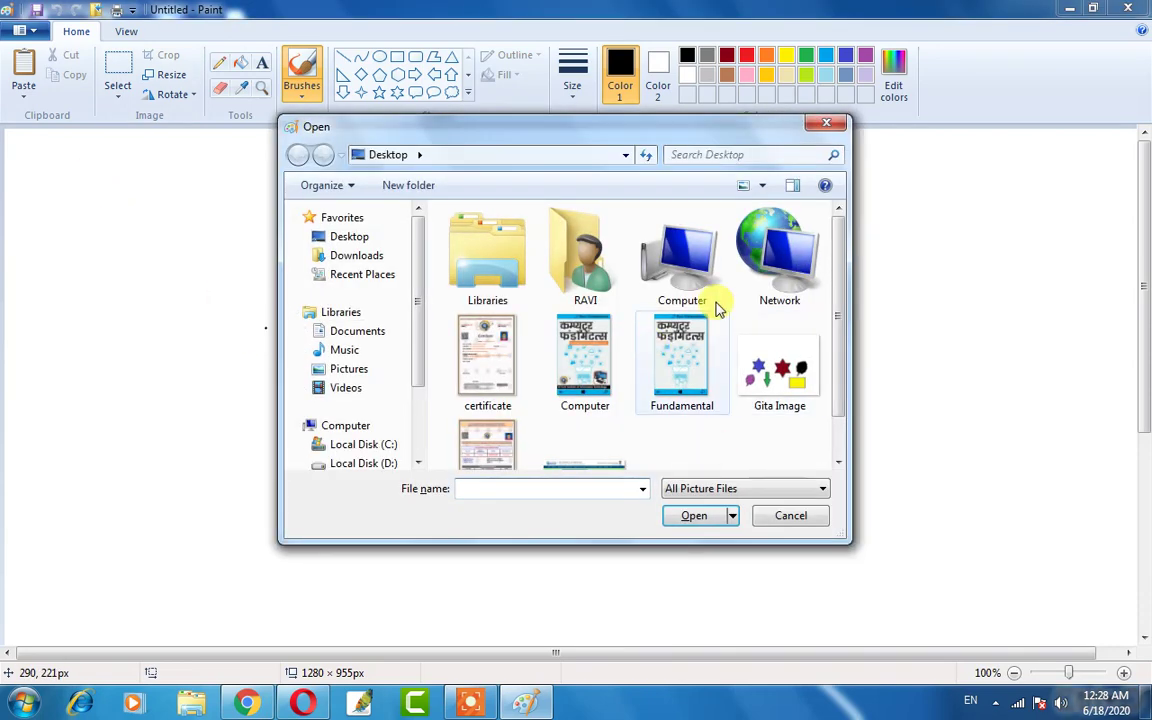
pyautogui.click(790, 371)
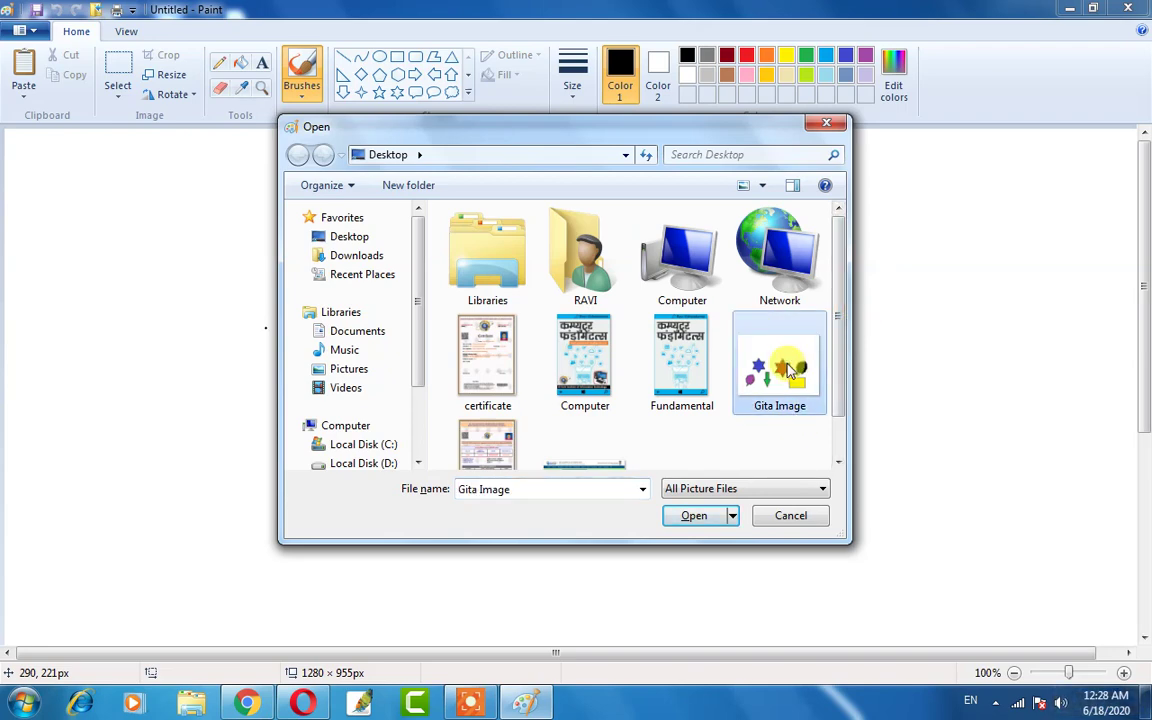
pyautogui.click(695, 515)
pyautogui.scroll(-5, 474, 360)
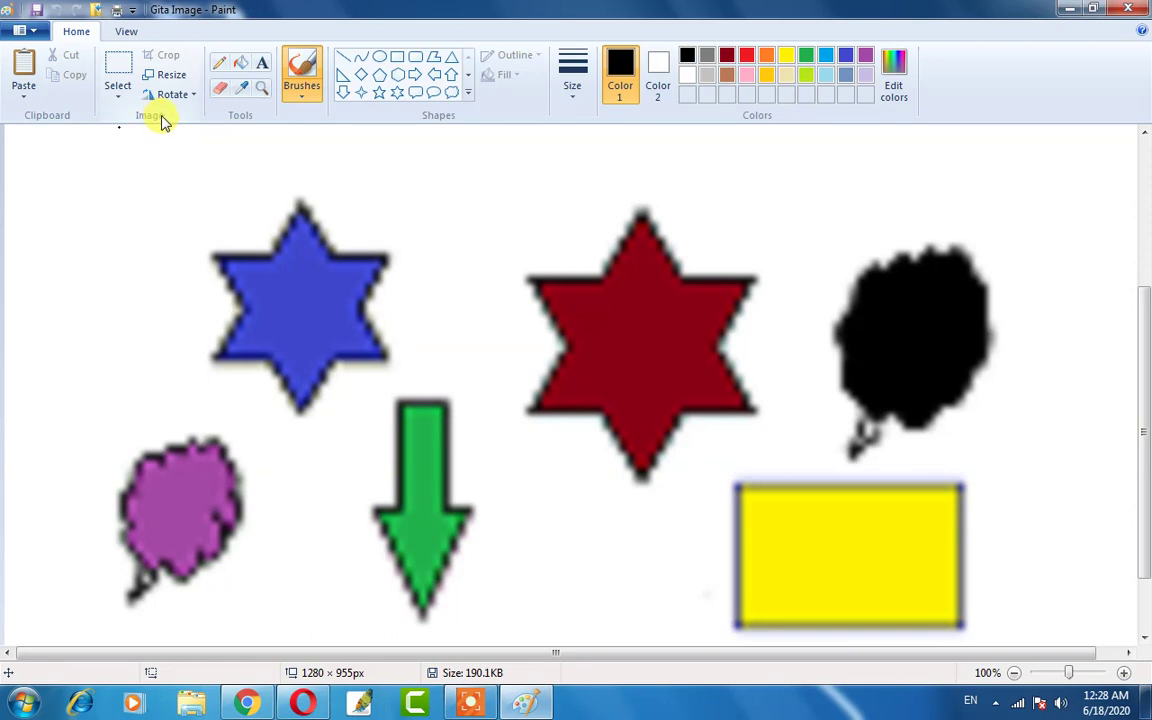
# Cut the blue star with a rectangular selection of about 276 × 288 px, paste it back and shift it slightly right.
pyautogui.click(117, 90)
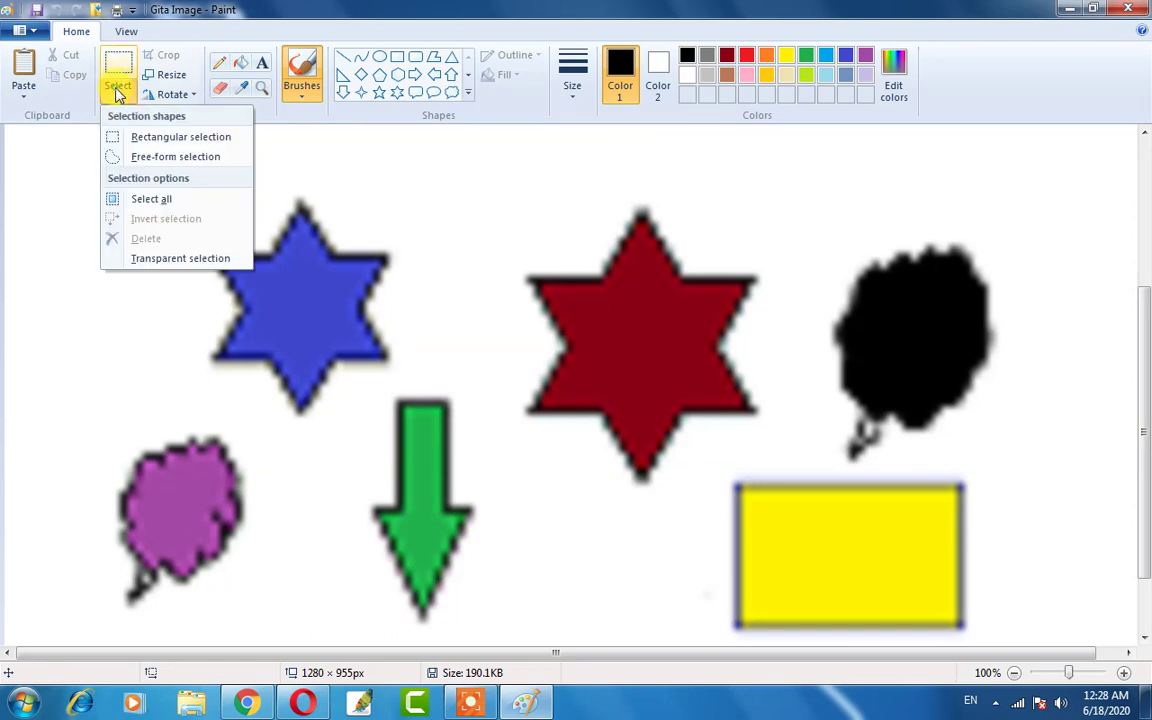
pyautogui.click(157, 144)
pyautogui.moveTo(144, 159); pyautogui.dragTo(392, 418)
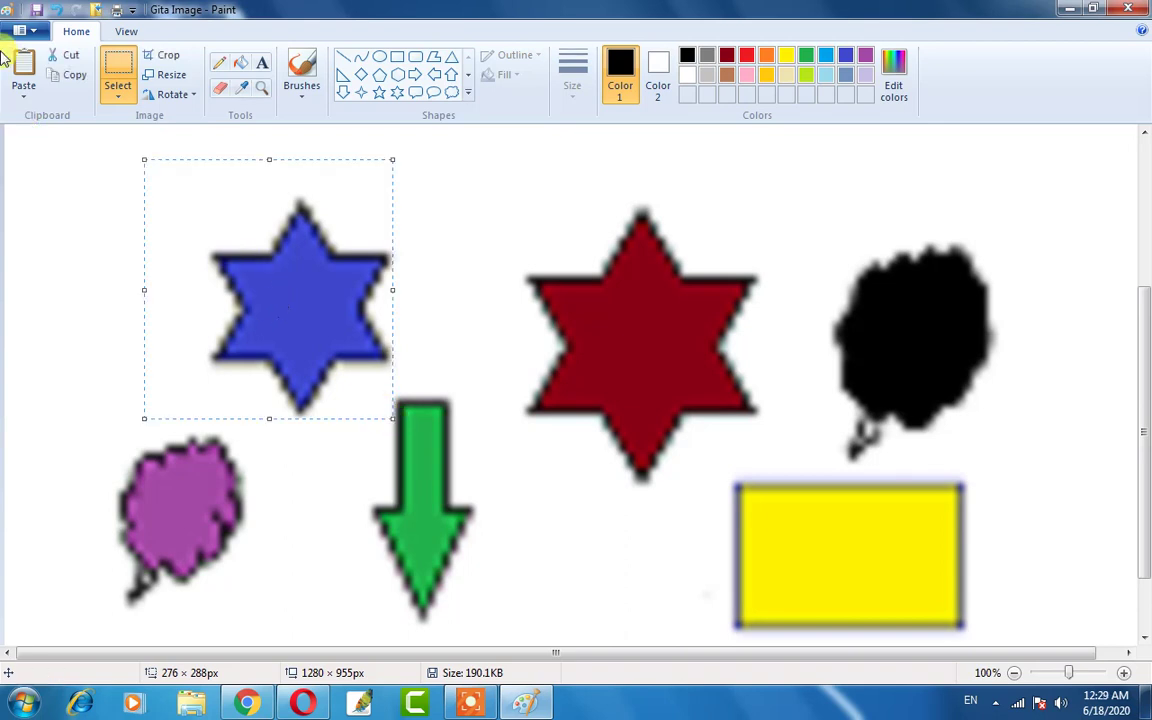
pyautogui.click(63, 57)
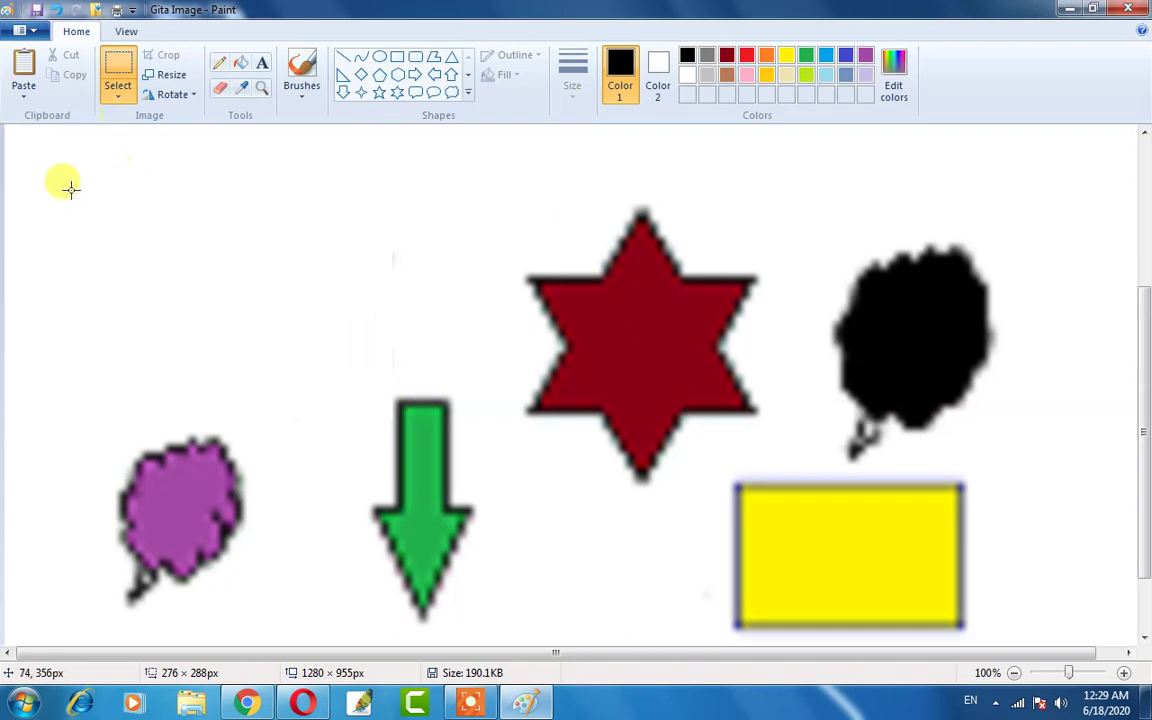
pyautogui.click(17, 66)
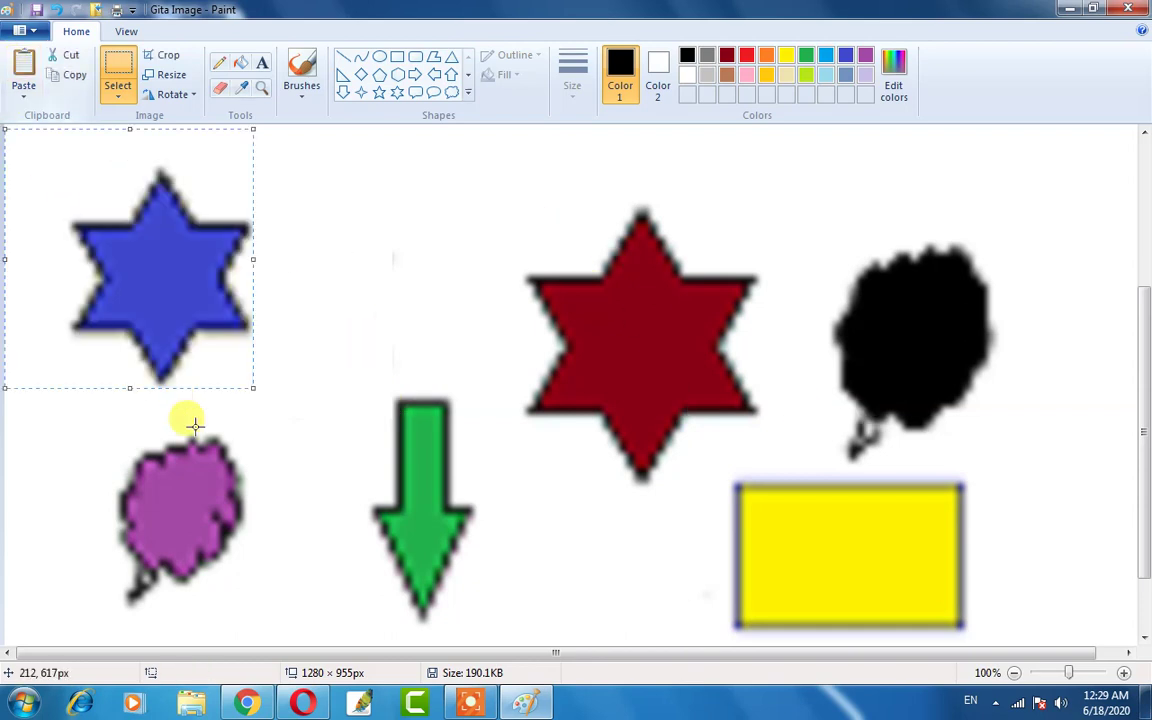
pyautogui.moveTo(113, 257); pyautogui.dragTo(185, 224)
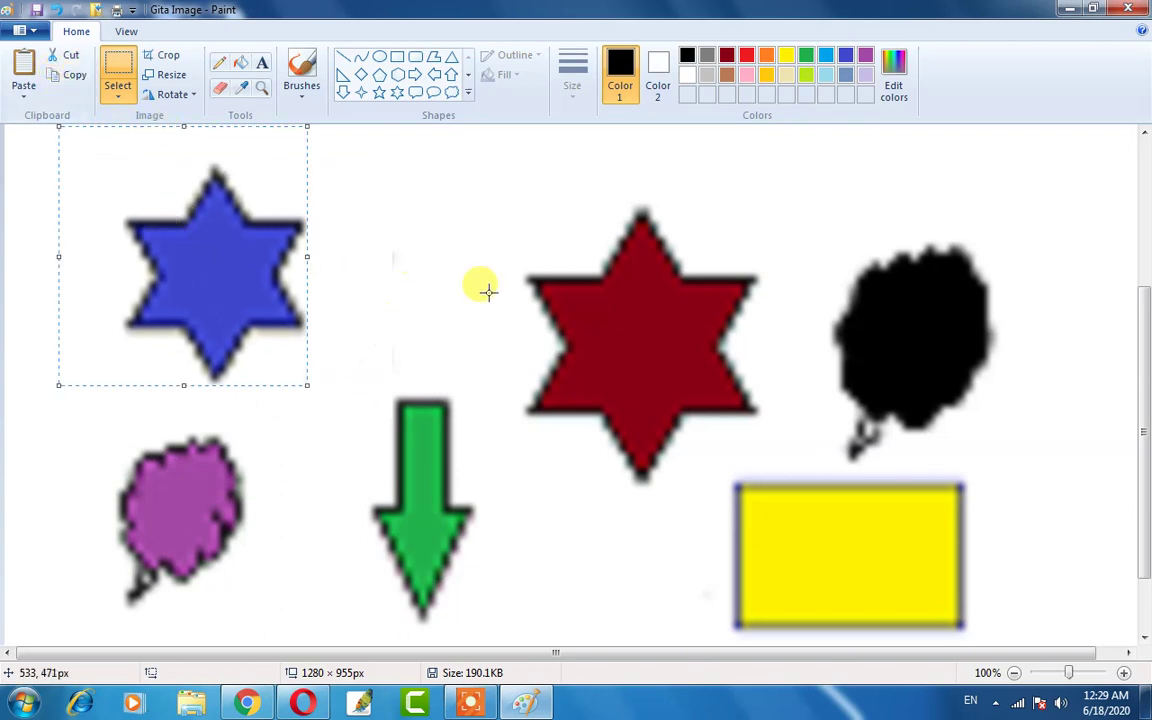
# Paste two more copies of the blue star, placing one beside the red star and one between the green arrow and yellow rectangle.
pyautogui.click(16, 70)
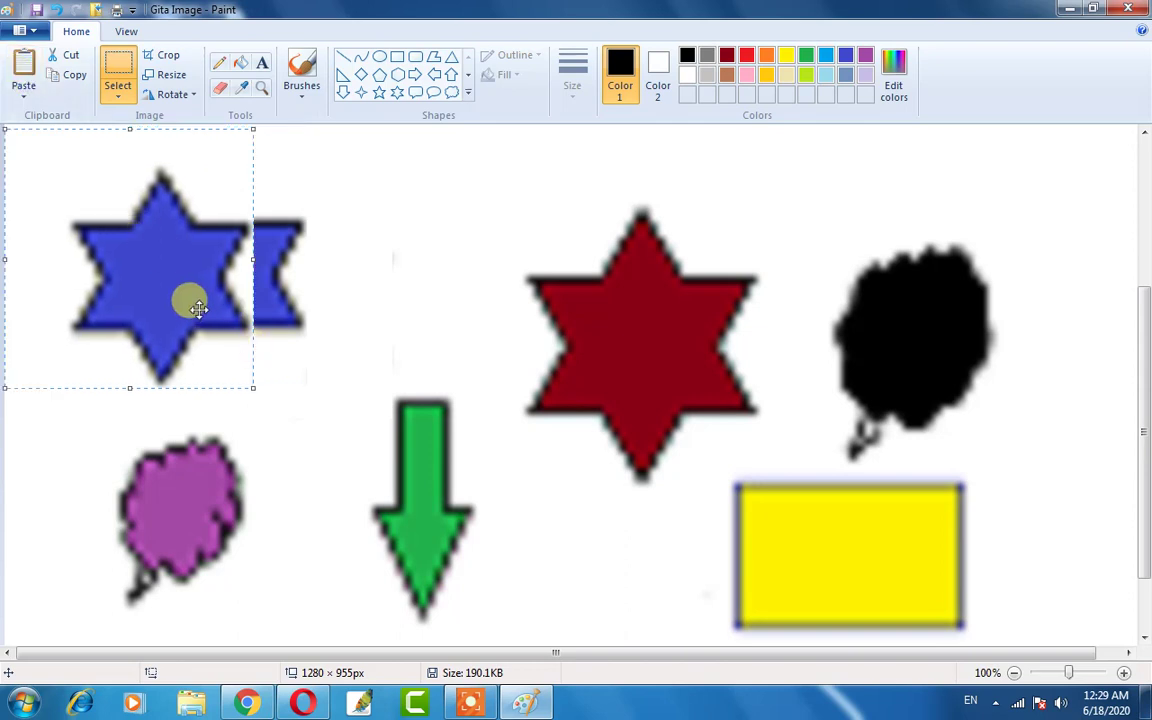
pyautogui.moveTo(188, 301); pyautogui.dragTo(510, 360)
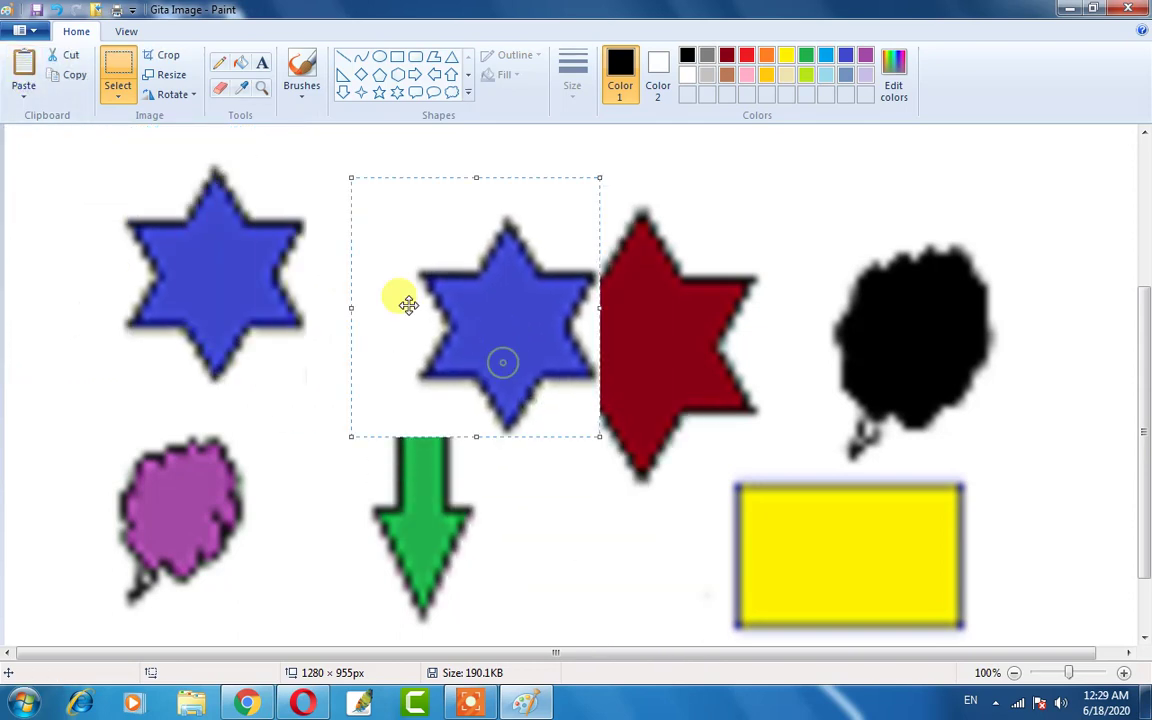
pyautogui.click(27, 67)
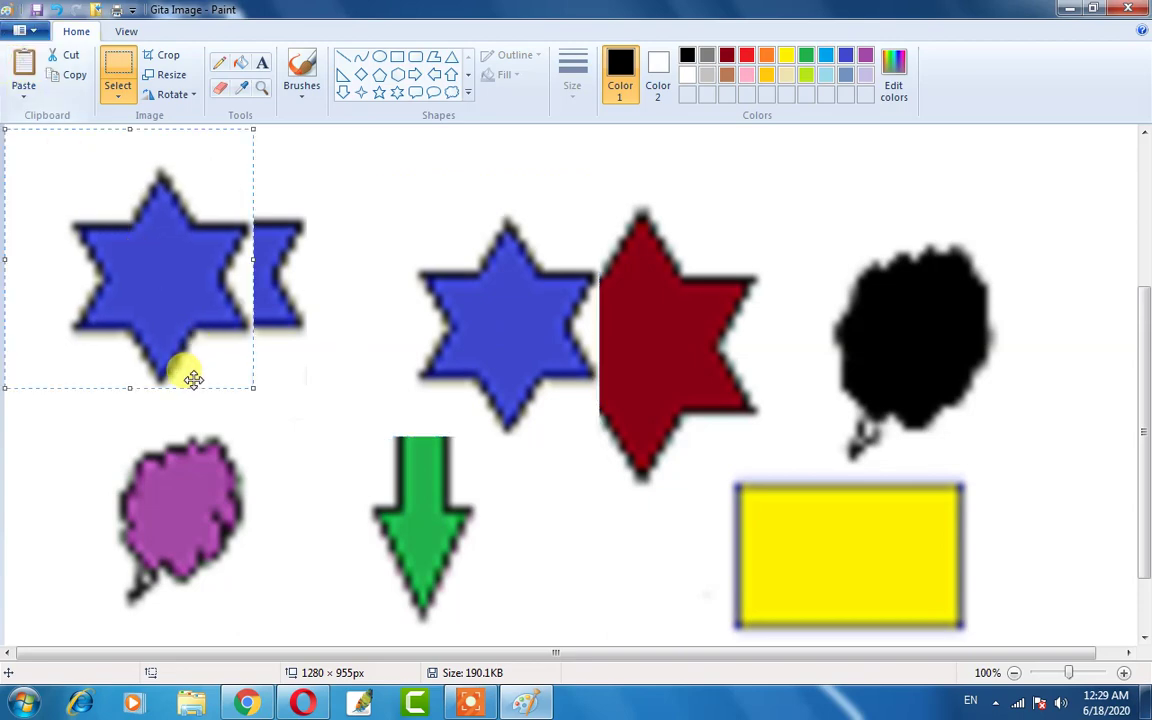
pyautogui.moveTo(187, 377); pyautogui.dragTo(632, 638)
pyautogui.scroll(-2, 560, 575)
pyautogui.moveTo(625, 530); pyautogui.dragTo(622, 543)
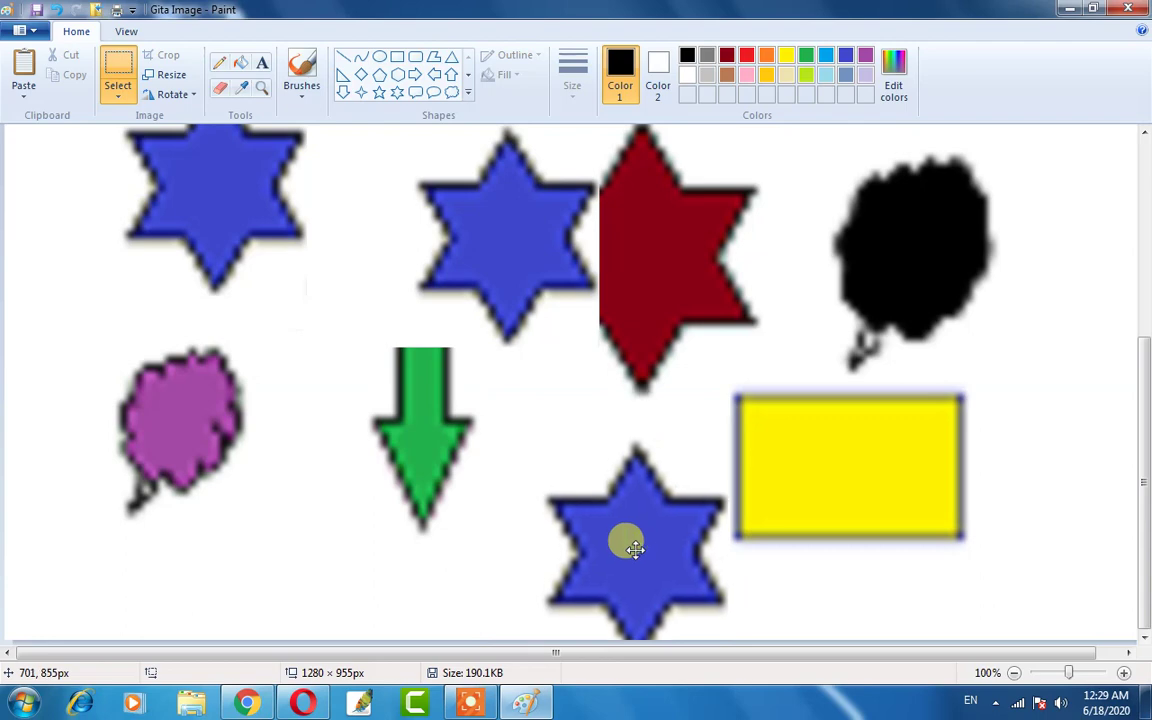
pyautogui.scroll(5, 257, 293)
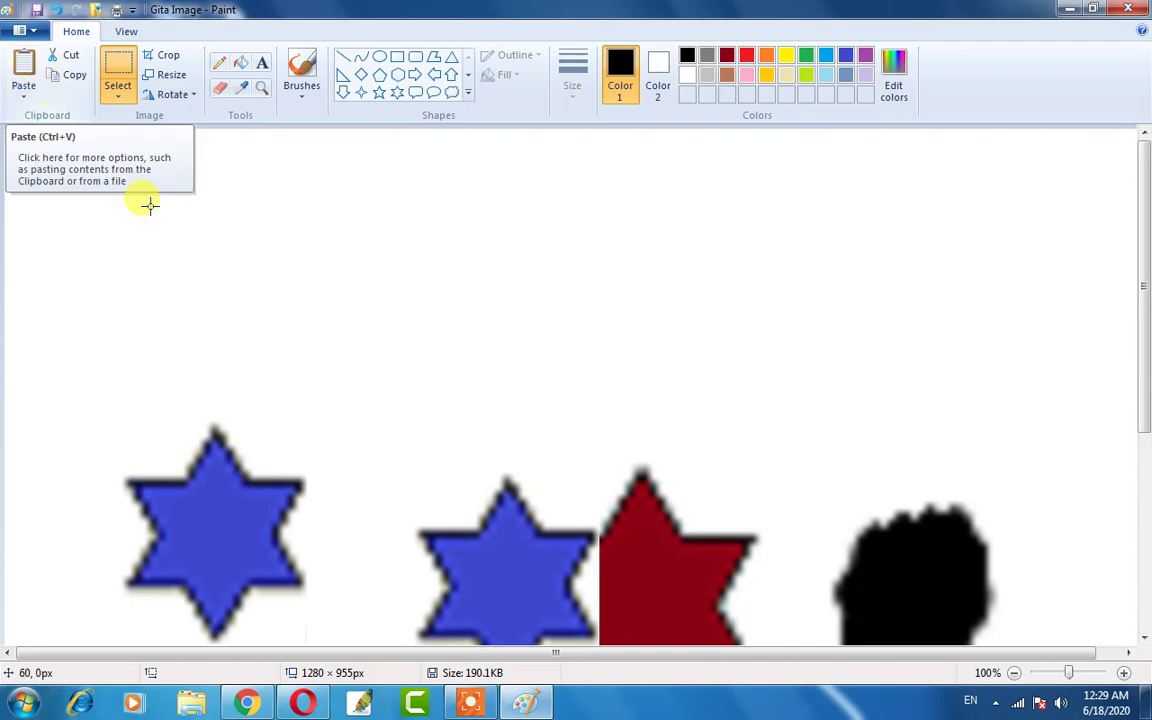
pyautogui.click(275, 232)
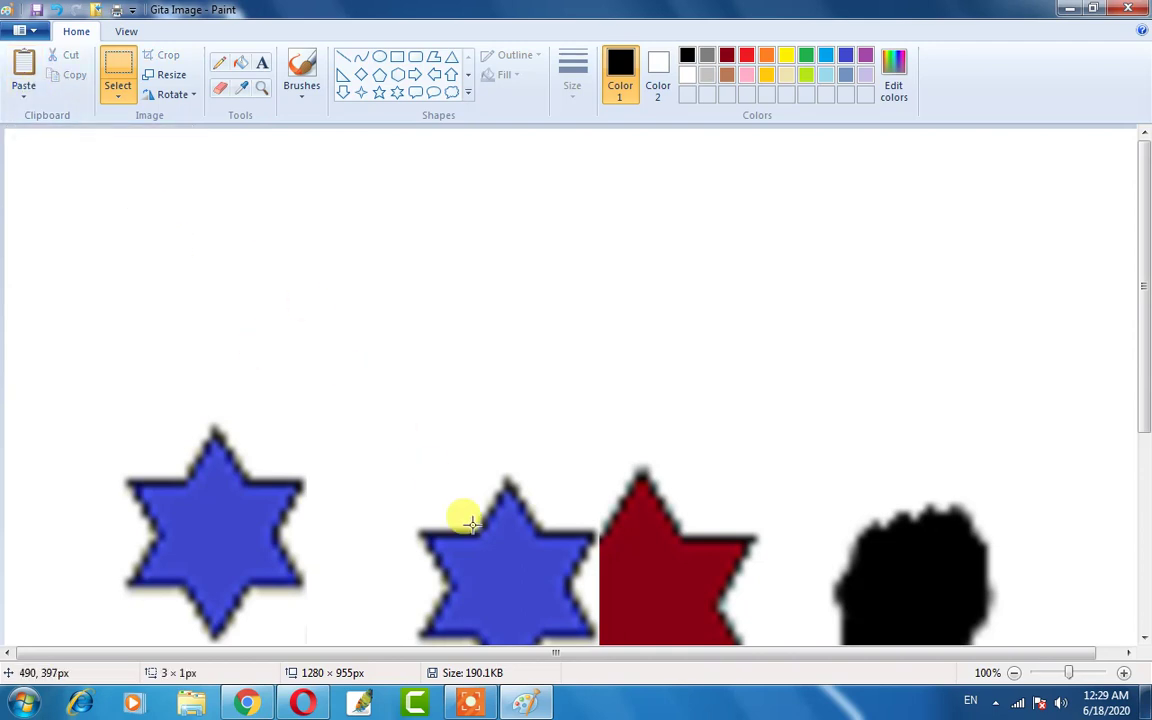
pyautogui.moveTo(489, 547); pyautogui.dragTo(391, 276)
pyautogui.click(666, 334)
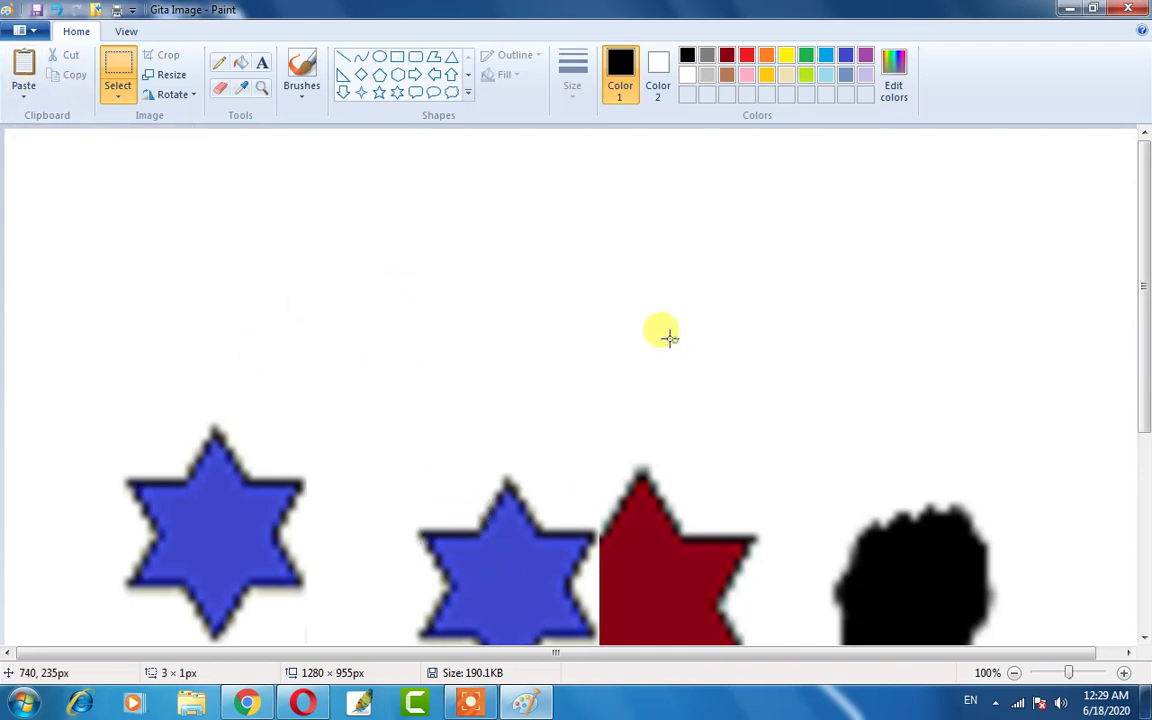
pyautogui.moveTo(207, 510); pyautogui.dragTo(233, 341)
pyautogui.click(383, 362)
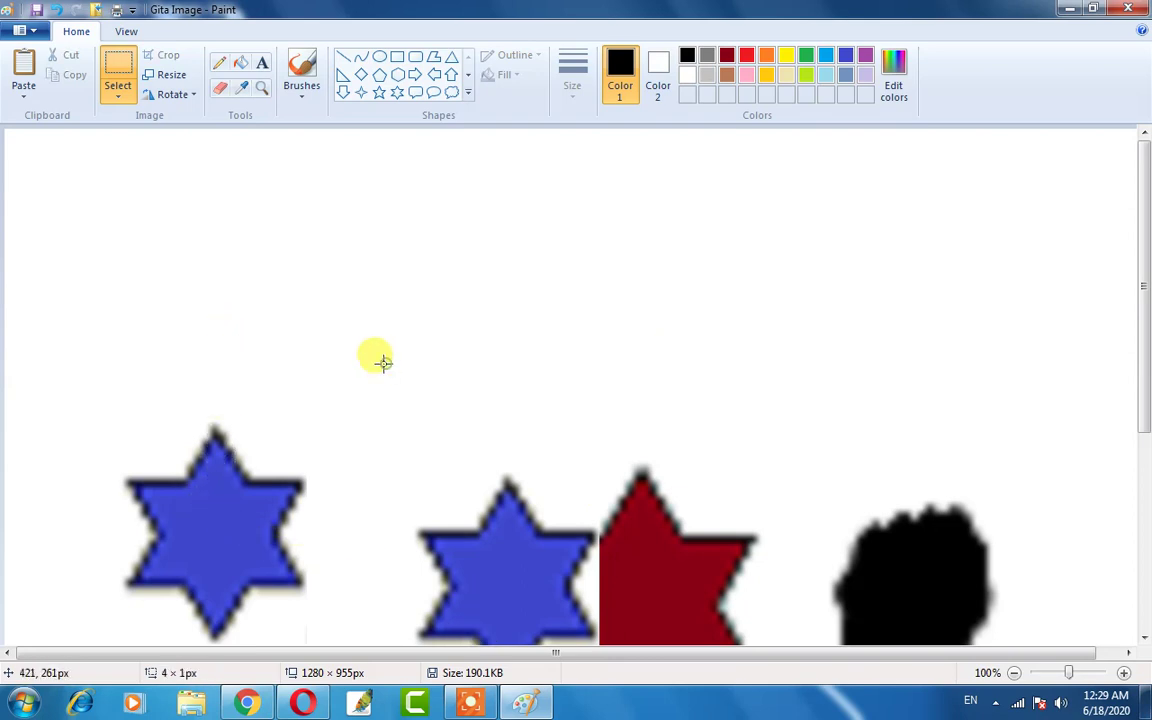
pyautogui.scroll(-4, 221, 257)
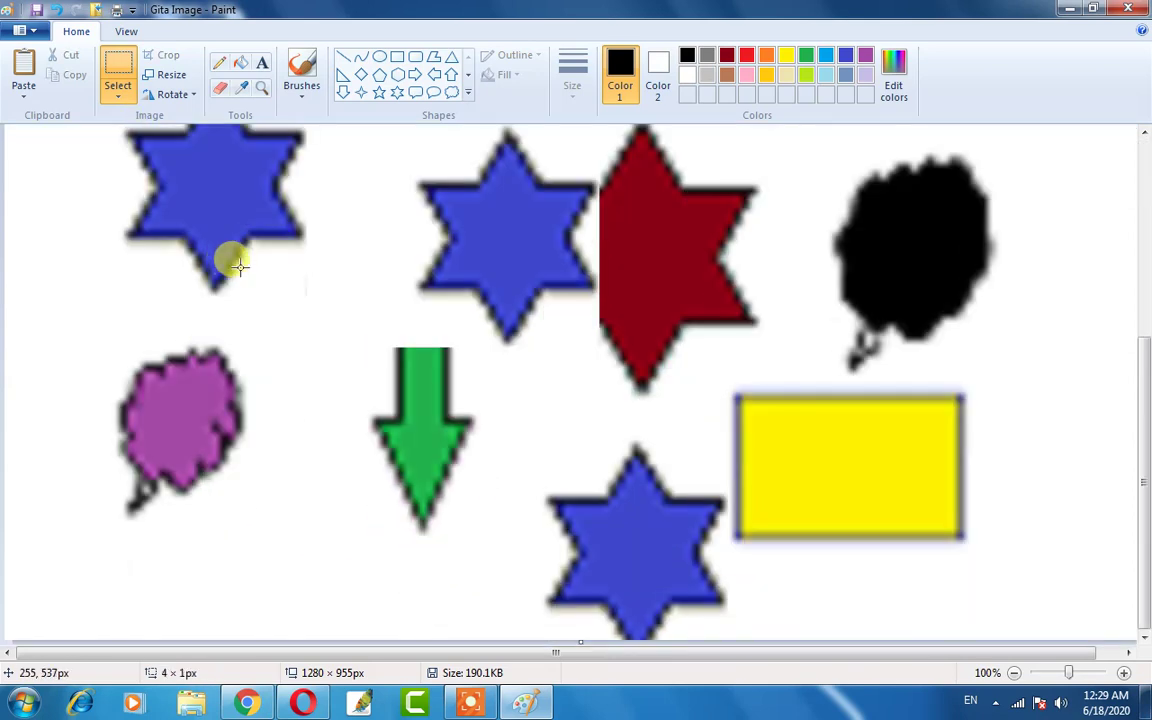
pyautogui.scroll(4, 475, 371)
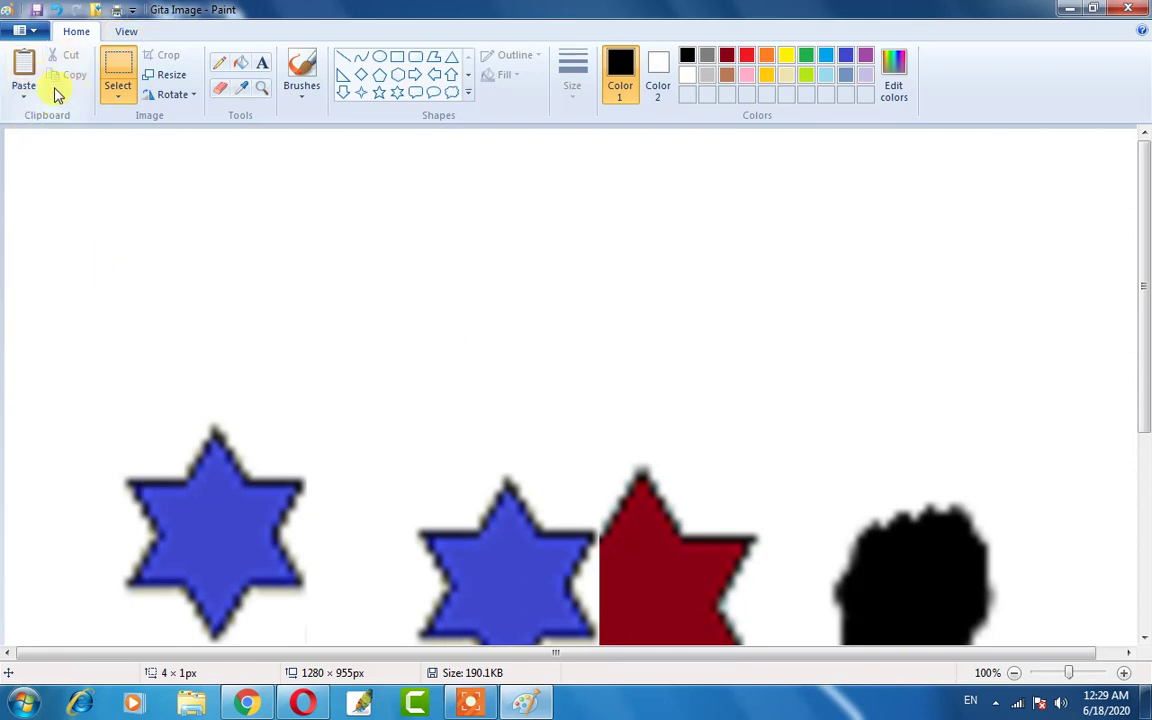
# Review the selection shapes, draw a rectangular selection of about 248 × 208 px around the leftmost blue star and clear it.
pyautogui.click(117, 93)
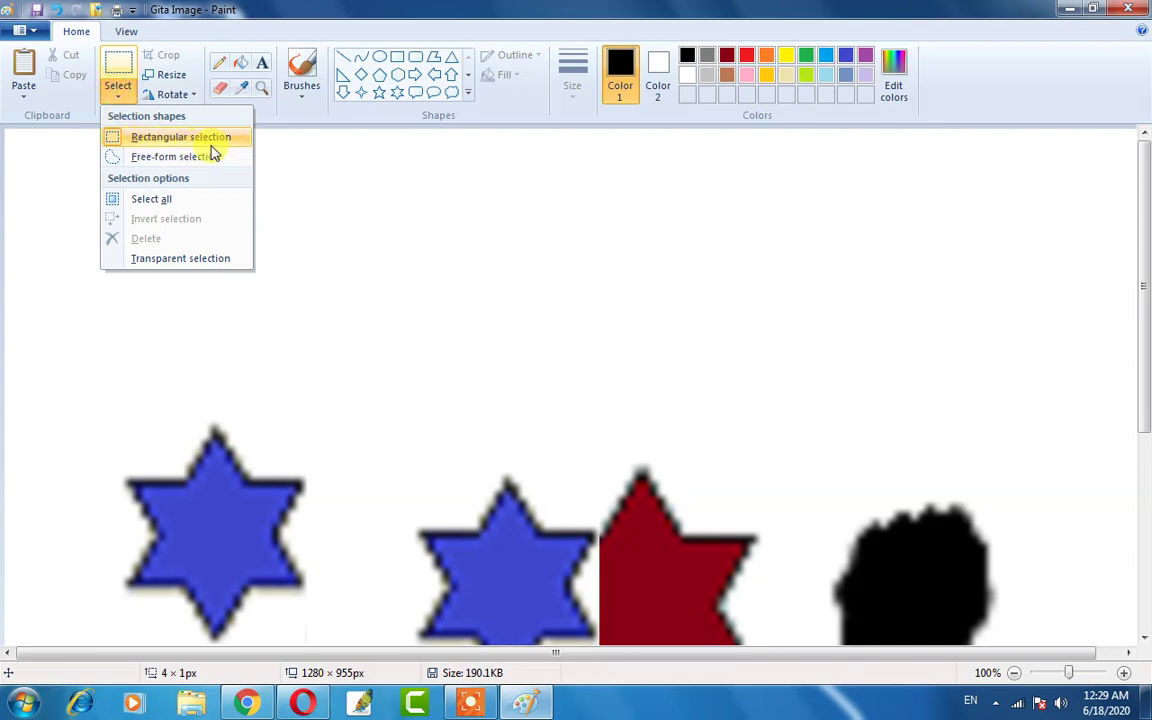
pyautogui.click(306, 261)
pyautogui.click(117, 93)
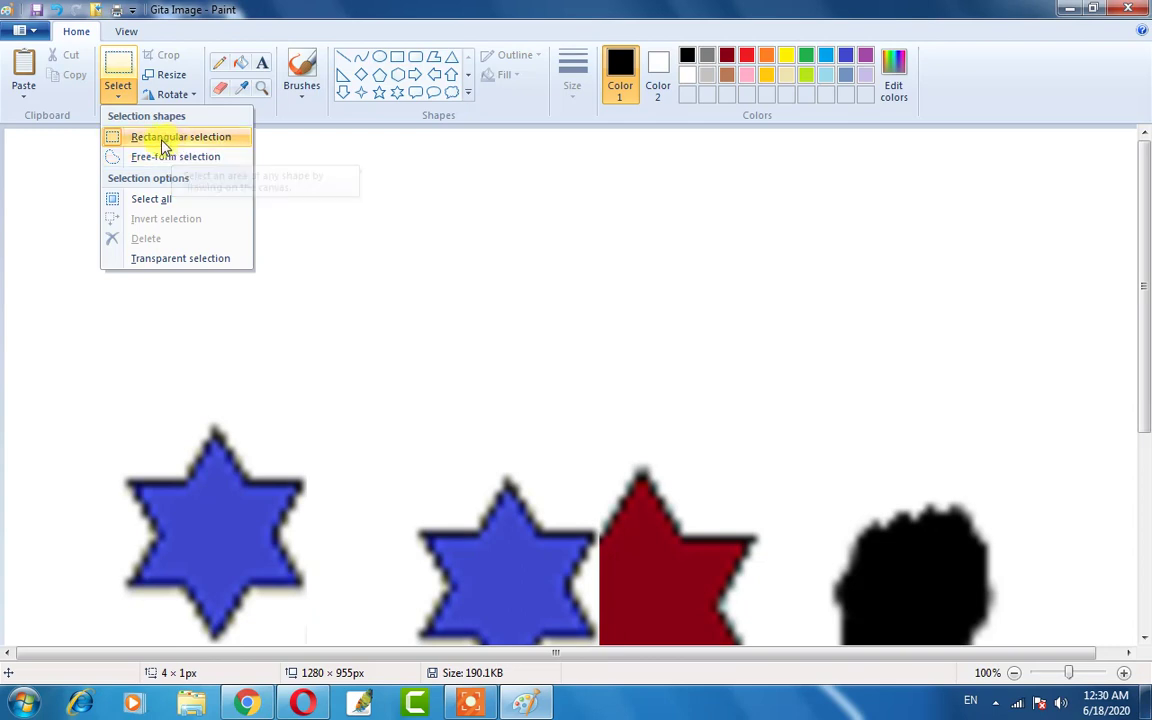
pyautogui.click(316, 298)
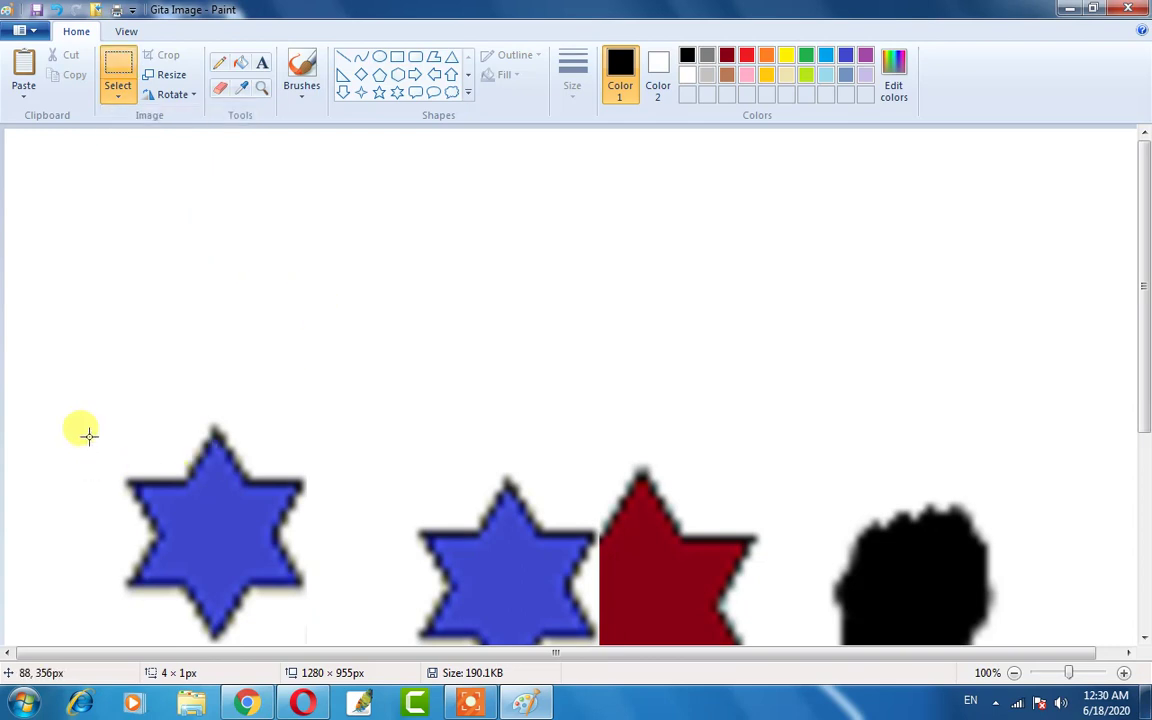
pyautogui.moveTo(88, 443); pyautogui.dragTo(310, 622)
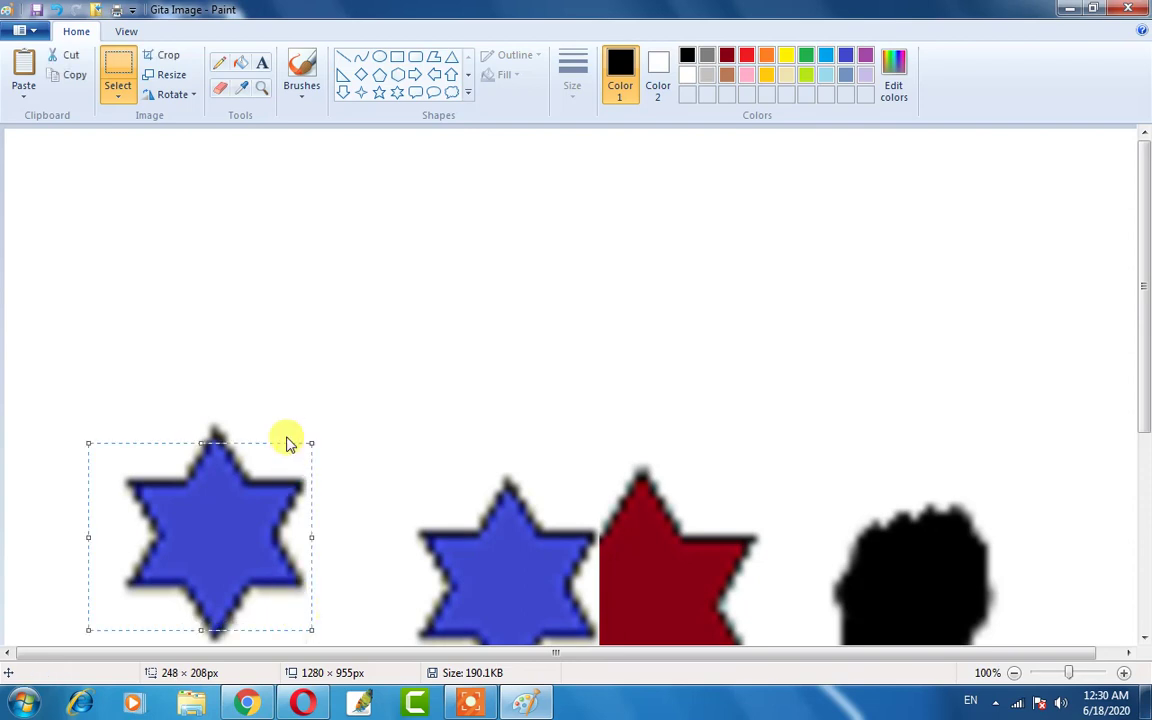
pyautogui.click(252, 386)
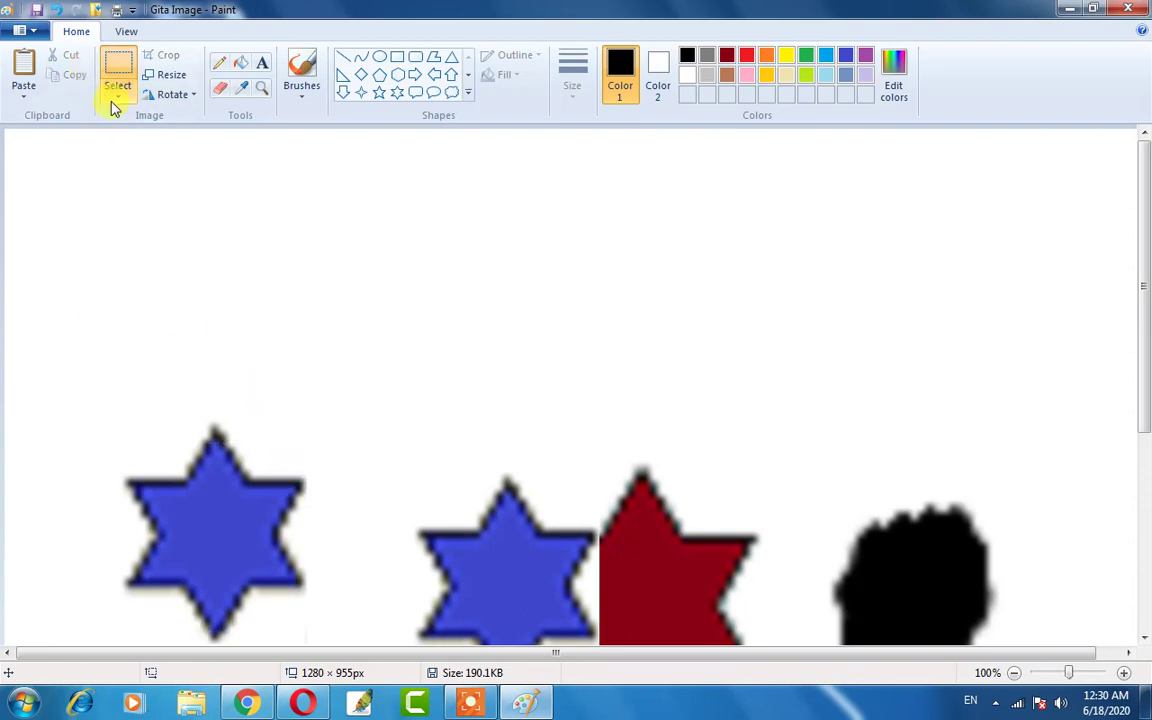
# Outline the leftmost blue star with a free-form selection and move it a little to the left.
pyautogui.click(112, 96)
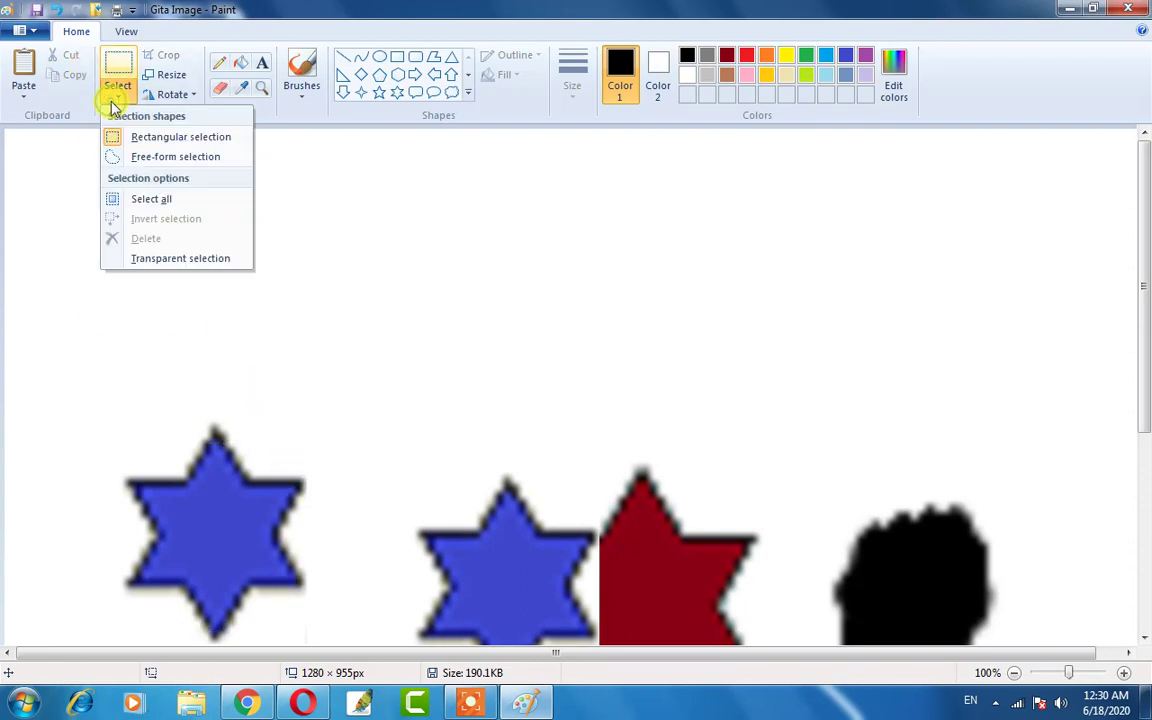
pyautogui.click(155, 157)
pyautogui.scroll(-5, 240, 245)
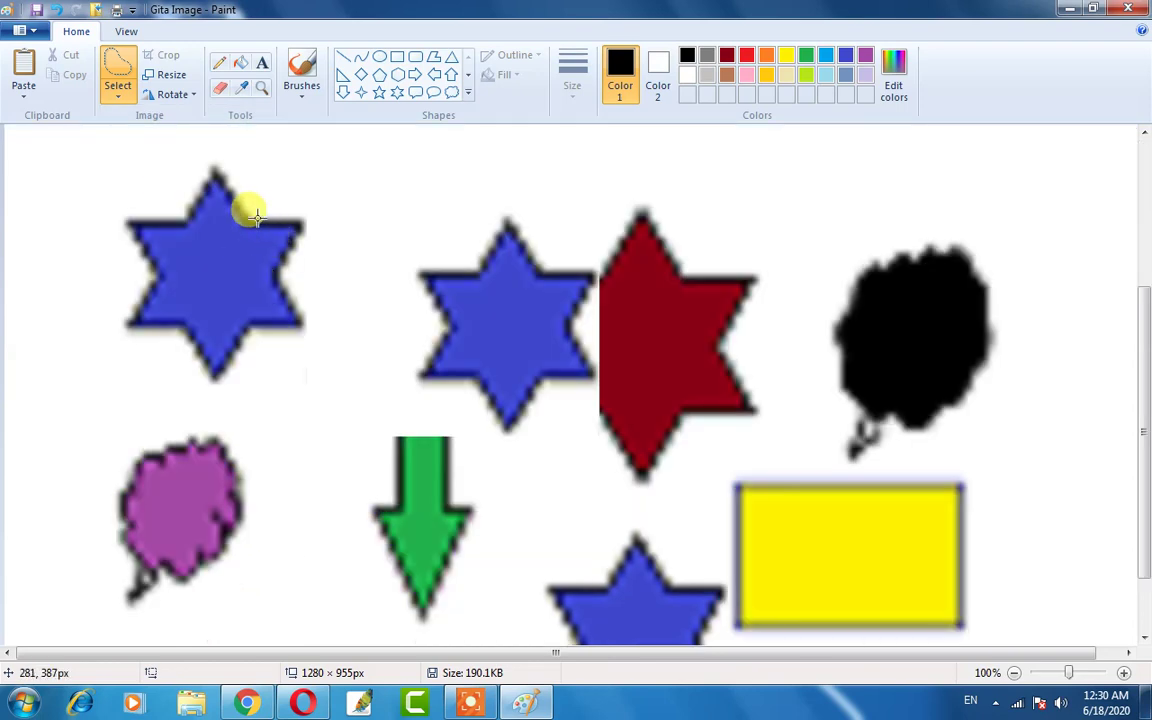
pyautogui.moveTo(255, 217)
pyautogui.mouseDown()
pyautogui.moveTo(306, 220)
pyautogui.moveTo(294, 268)
pyautogui.moveTo(313, 322)
pyautogui.moveTo(305, 343)
pyautogui.moveTo(265, 341)
pyautogui.moveTo(228, 384)
pyautogui.moveTo(207, 388)
pyautogui.moveTo(176, 348)
pyautogui.moveTo(103, 320)
pyautogui.moveTo(133, 278)
pyautogui.moveTo(102, 208)
pyautogui.moveTo(127, 195)
pyautogui.moveTo(148, 212)
pyautogui.moveTo(176, 203)
pyautogui.moveTo(221, 160)
pyautogui.moveTo(247, 200)
pyautogui.mouseUp()
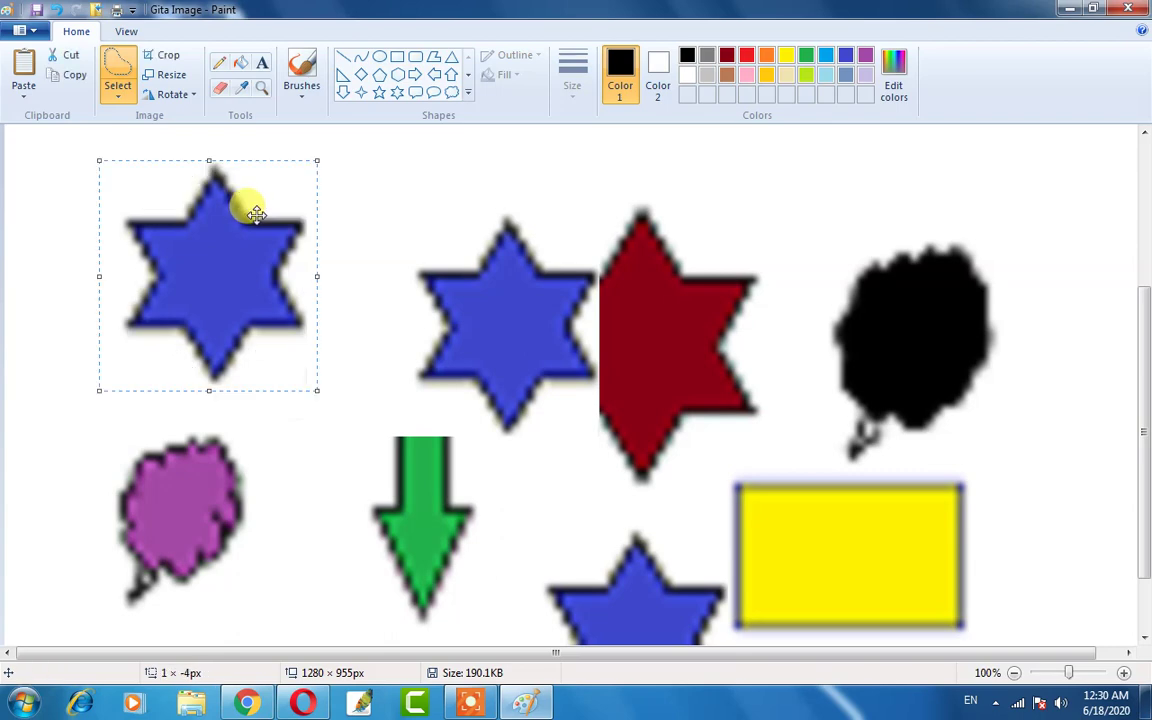
pyautogui.click(221, 247)
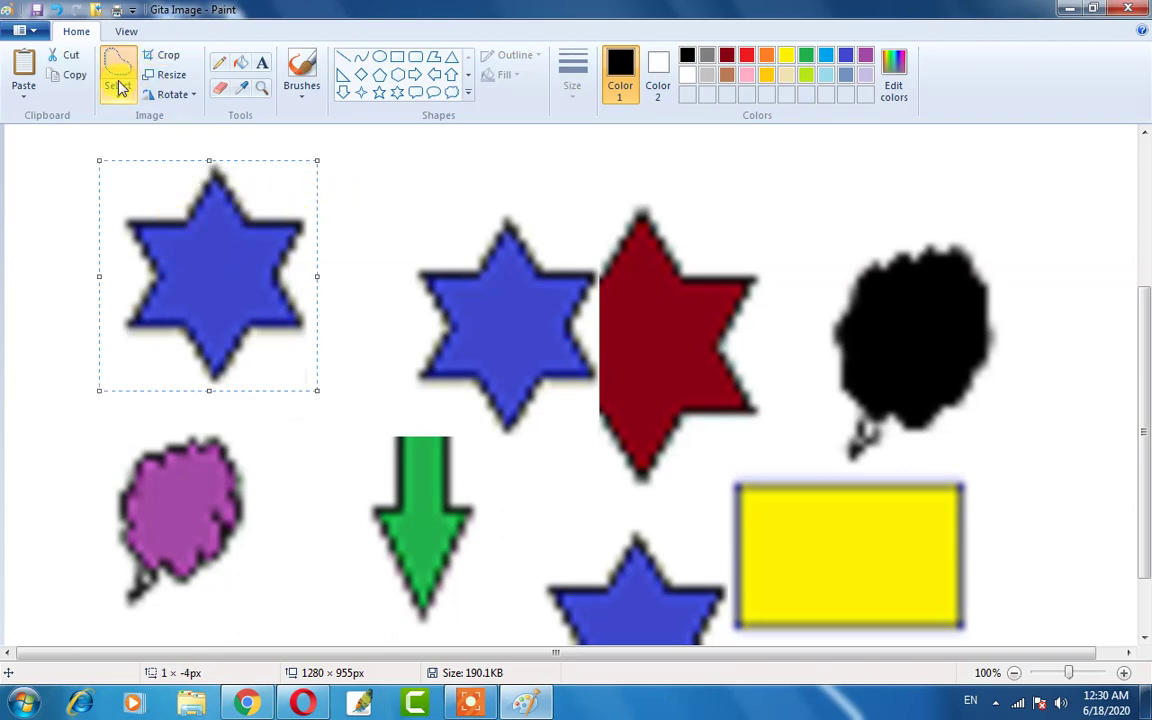
pyautogui.moveTo(244, 321); pyautogui.dragTo(189, 342)
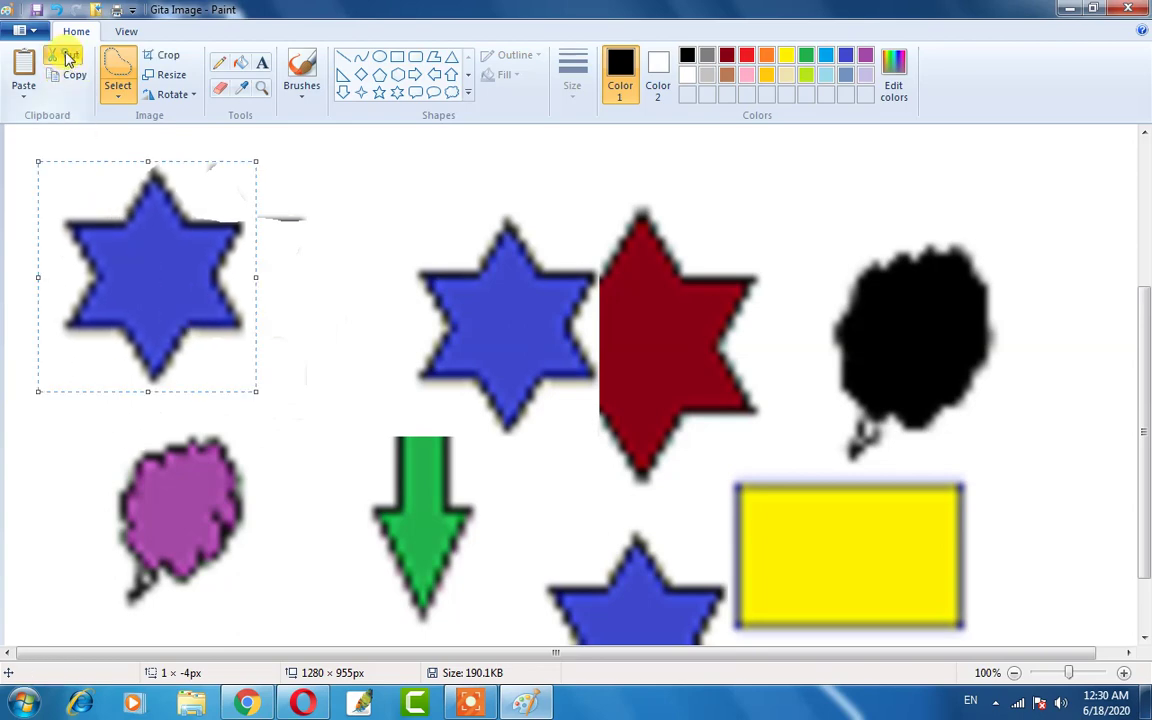
# Cut the selected blue star and paste it twice, moving the second copy into the blank area at the top of the picture.
pyautogui.click(68, 54)
pyautogui.click(24, 64)
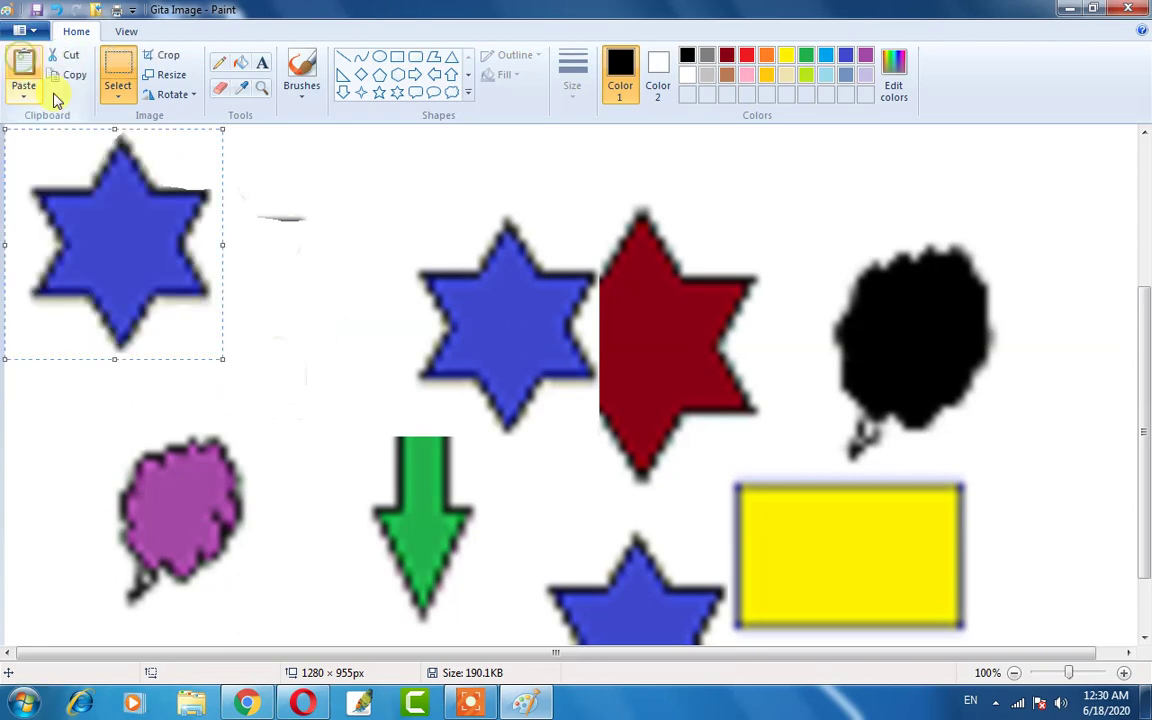
pyautogui.click(22, 64)
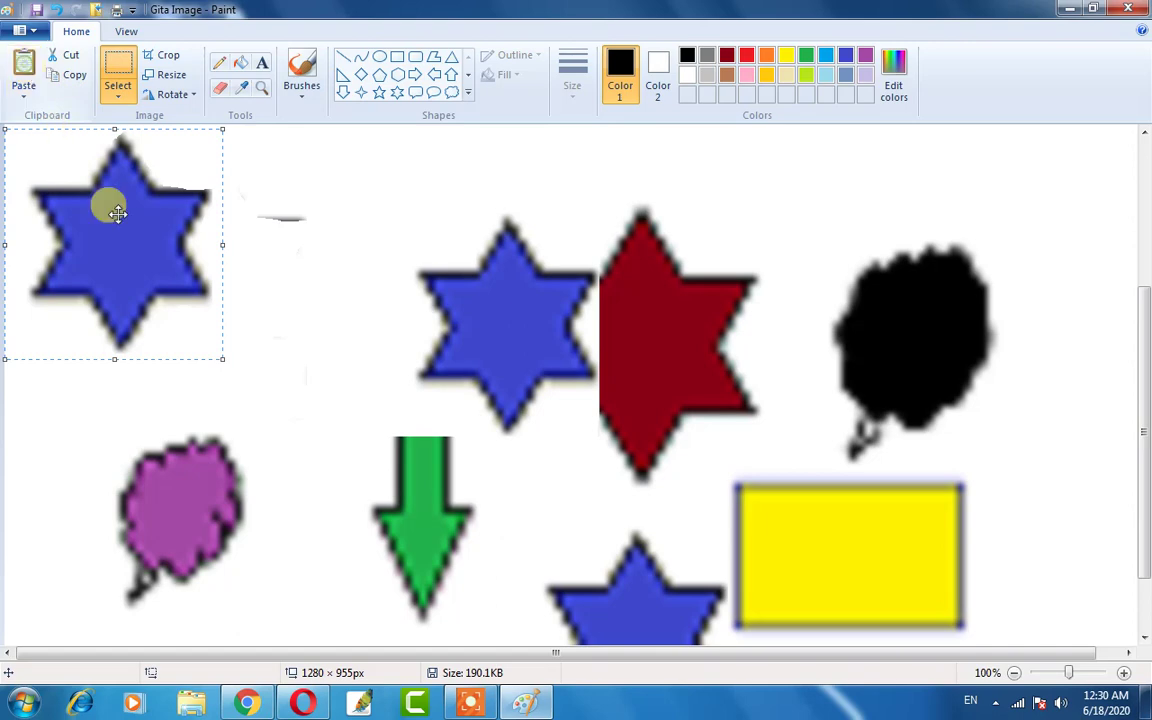
pyautogui.moveTo(103, 200); pyautogui.dragTo(372, 227)
pyautogui.scroll(5, 372, 227)
pyautogui.moveTo(360, 360); pyautogui.dragTo(309, 211)
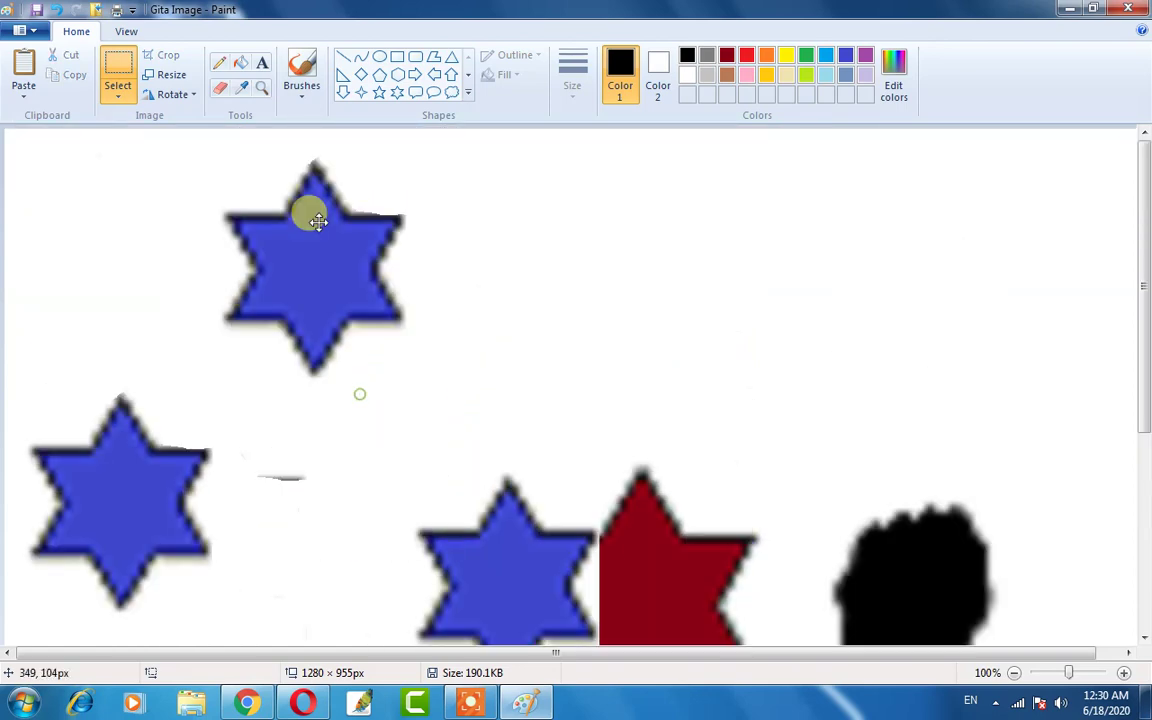
pyautogui.click(503, 291)
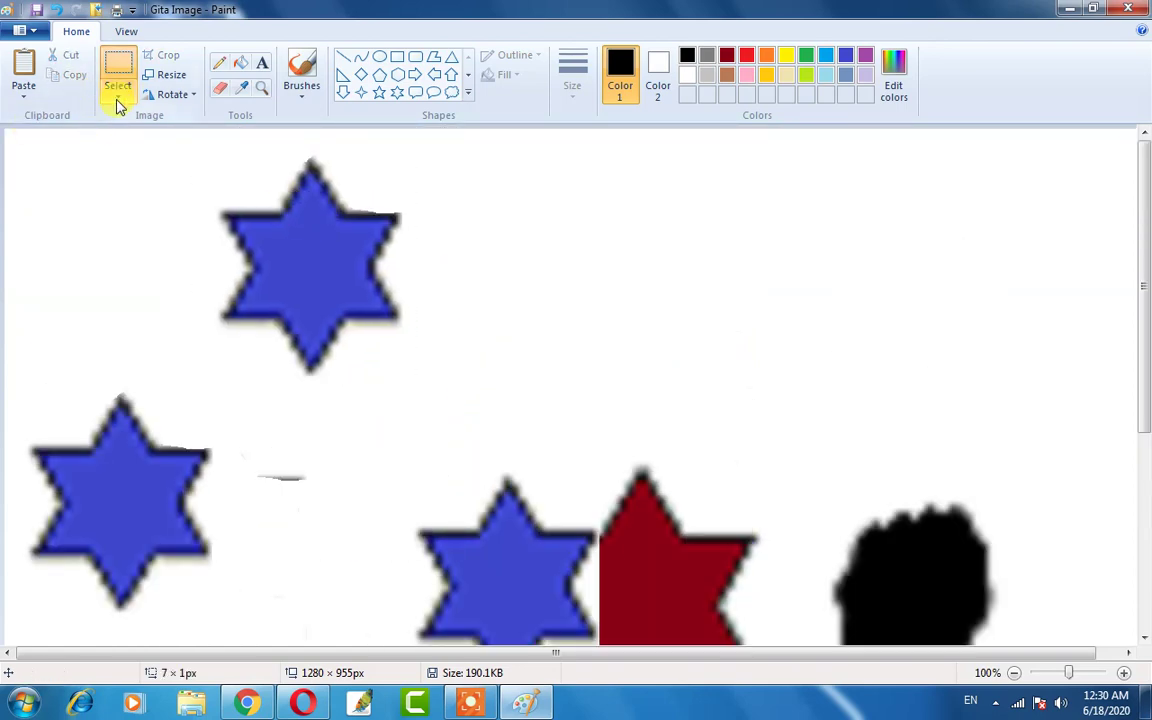
# Select the entire picture, invert the selection and look over the shapes on the canvas.
pyautogui.click(118, 100)
pyautogui.click(149, 200)
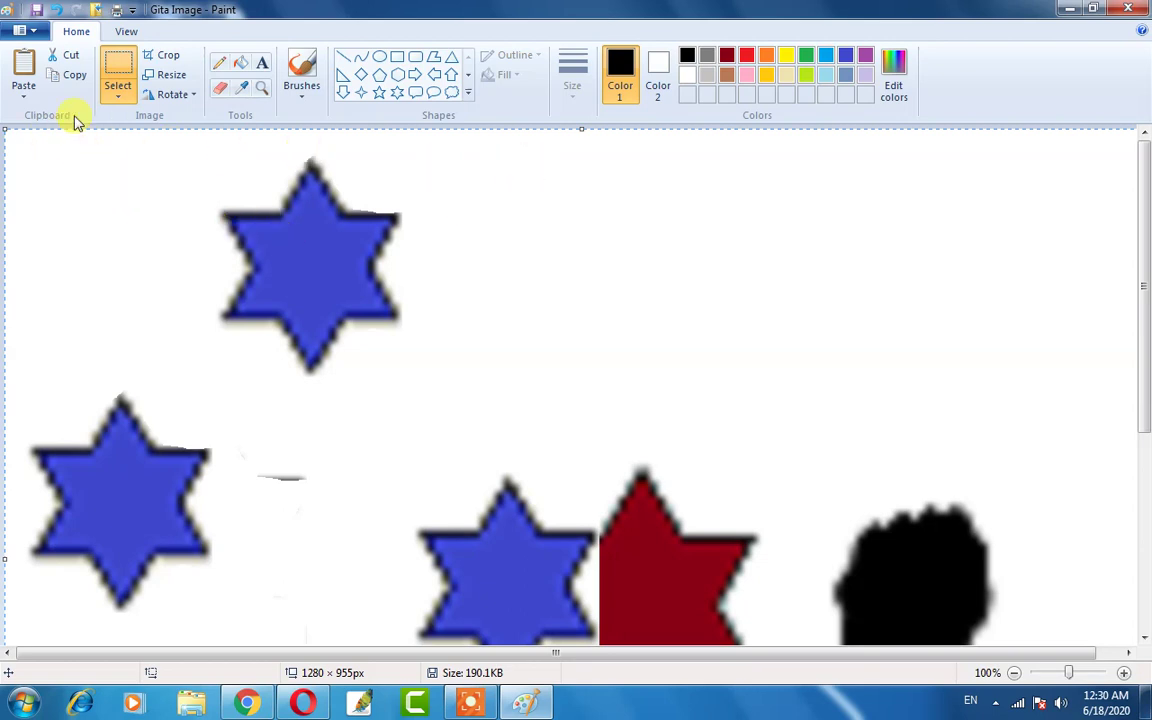
pyautogui.click(117, 93)
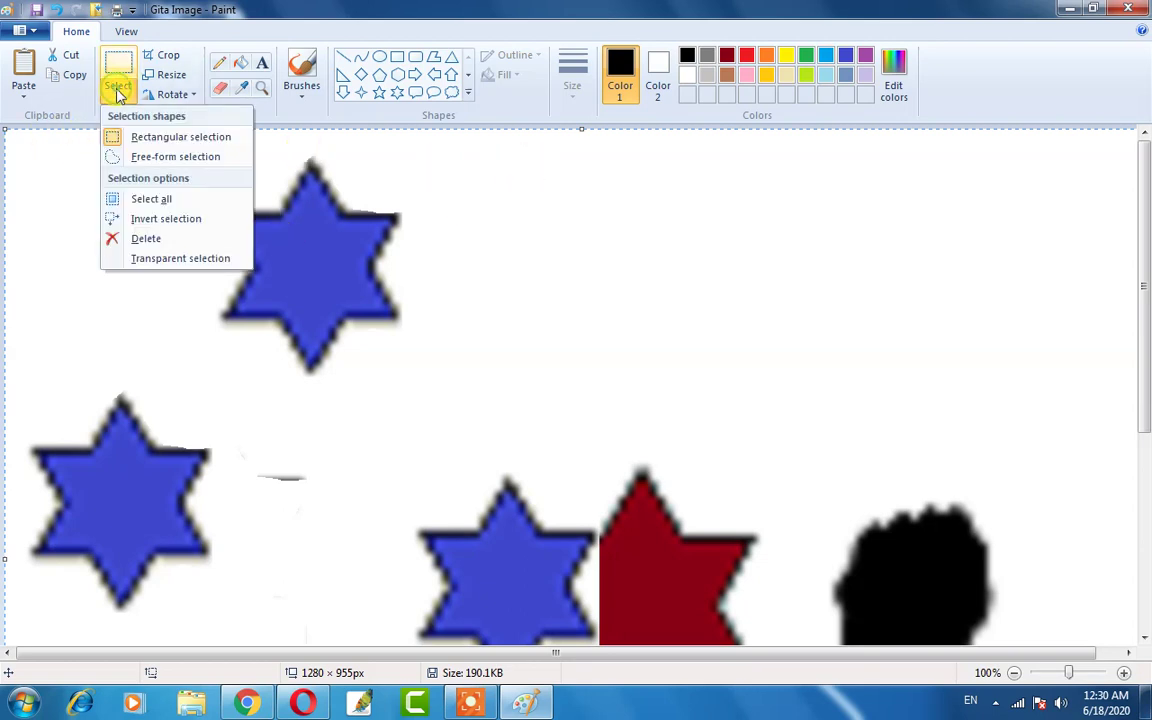
pyautogui.click(155, 222)
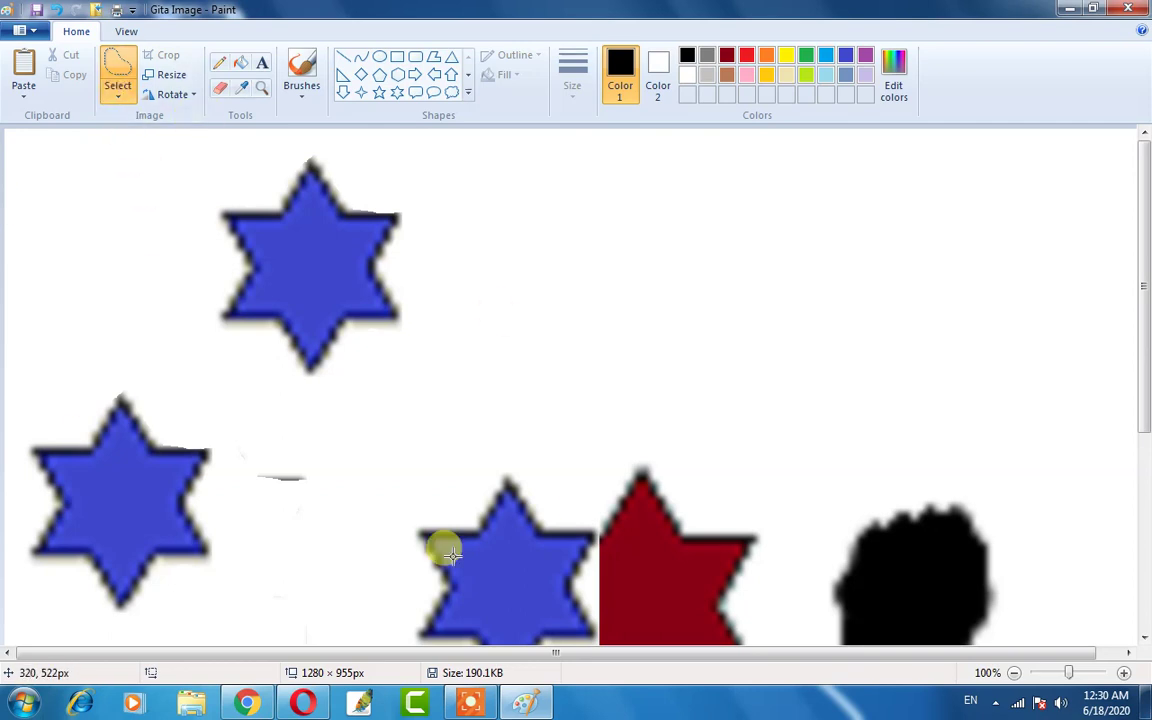
pyautogui.scroll(-5, 486, 418)
pyautogui.scroll(-2, 510, 418)
pyautogui.scroll(7, 535, 420)
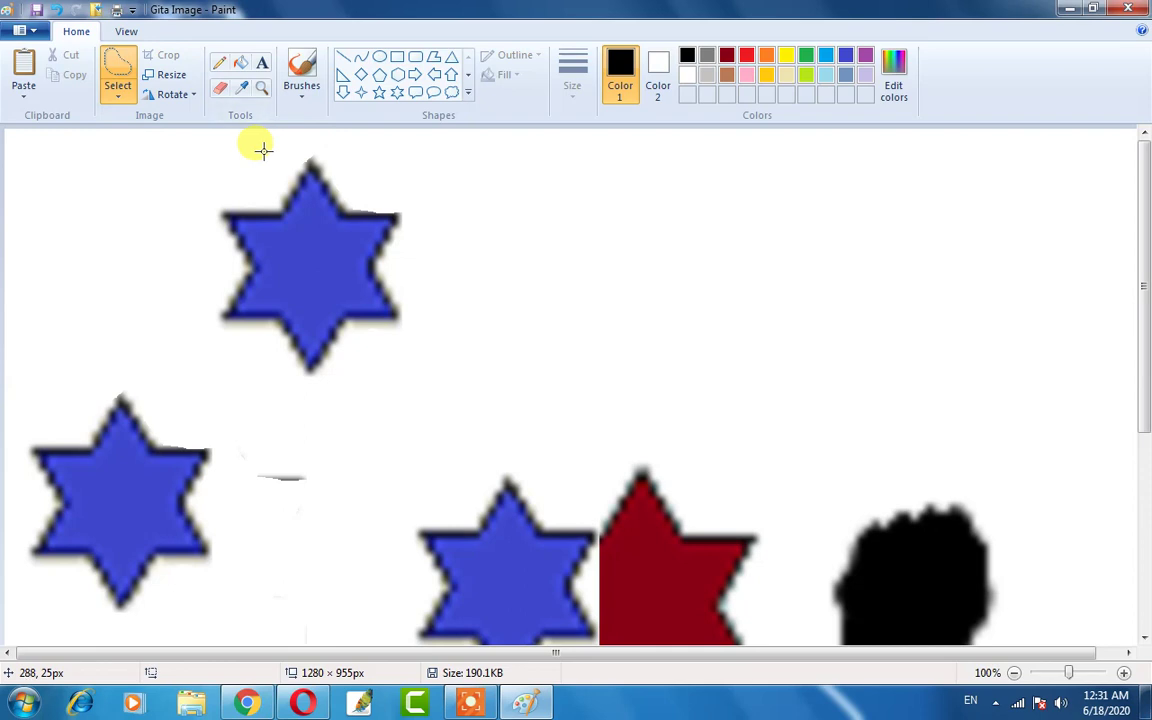
# Open the picture ecommerce-web-design-768x512 from the Gi-Tech Doc folder on Local Disk (D:), discarding the changes to Gita Image.
pyautogui.hotkey('ctrl', 'o')
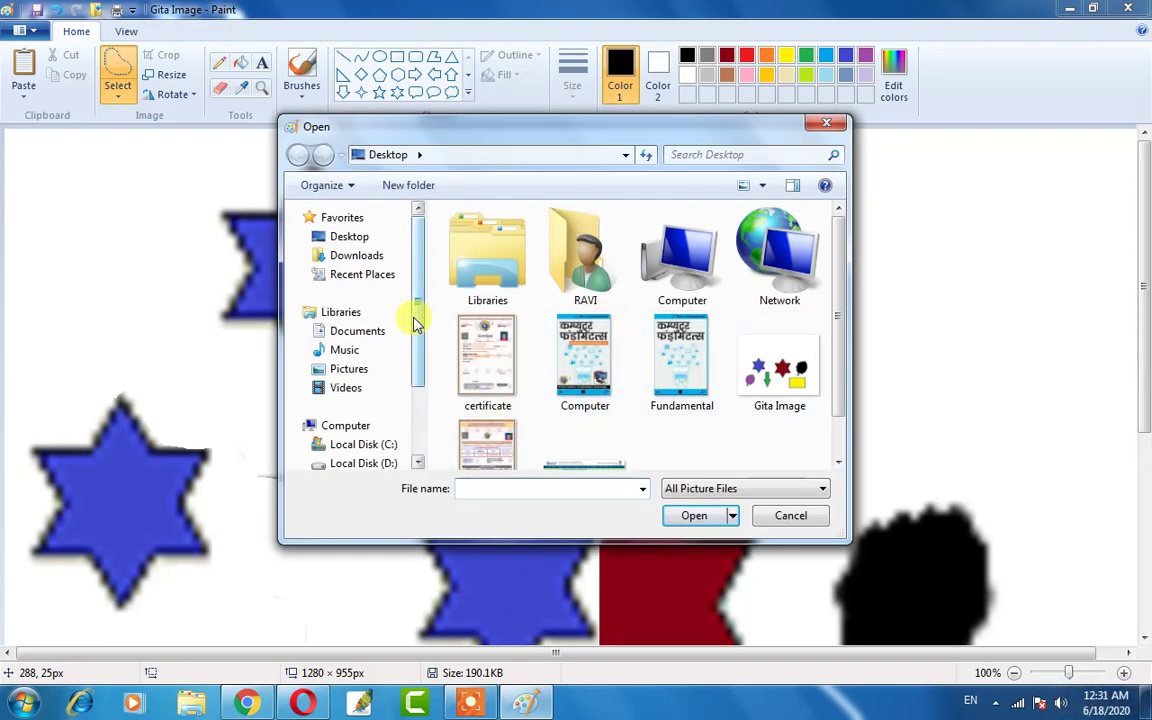
pyautogui.moveTo(419, 309); pyautogui.dragTo(421, 376)
pyautogui.click(363, 380)
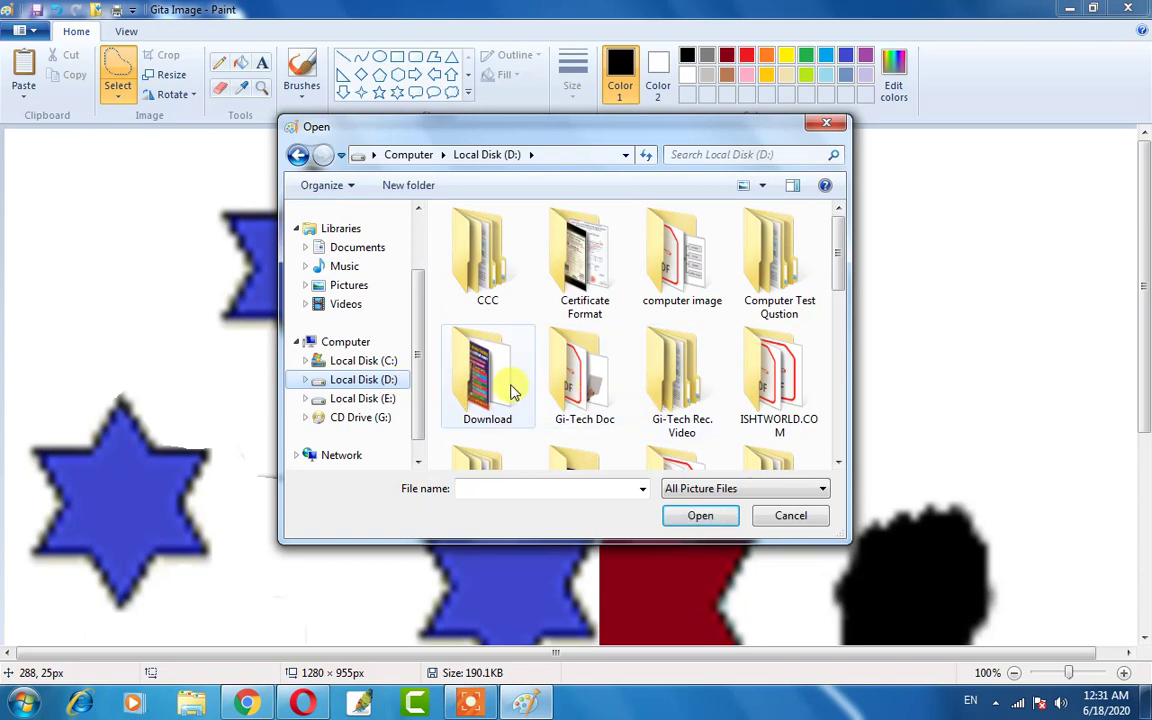
pyautogui.doubleClick(584, 372)
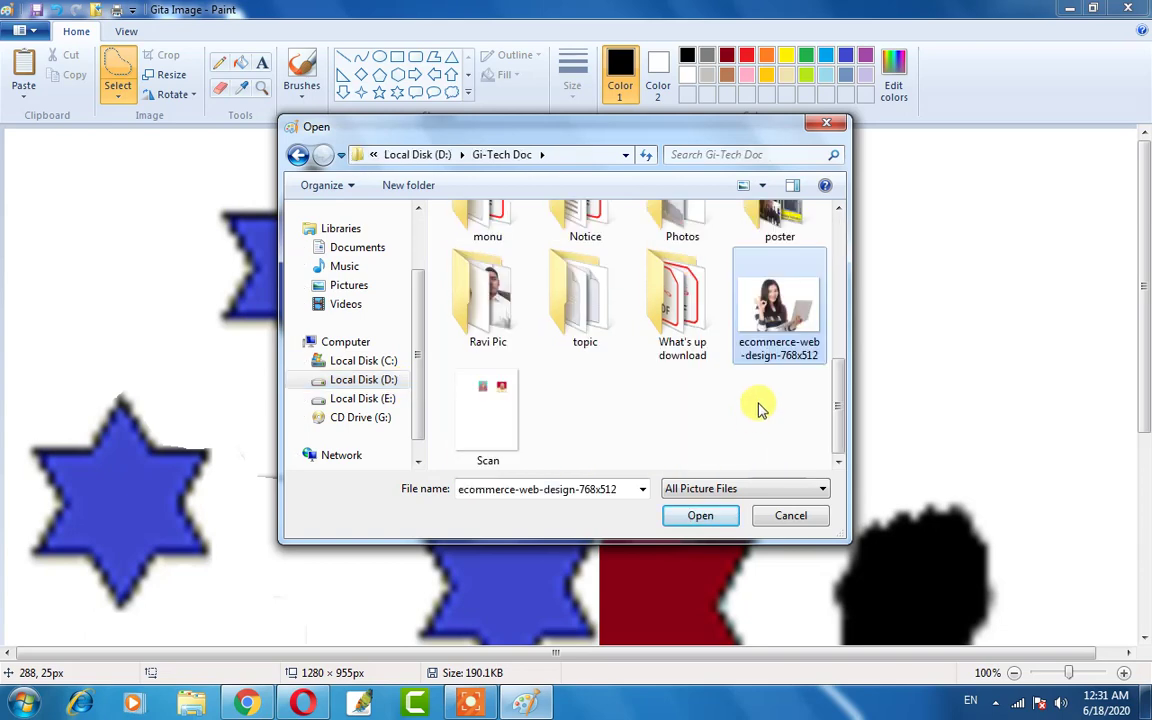
pyautogui.click(708, 515)
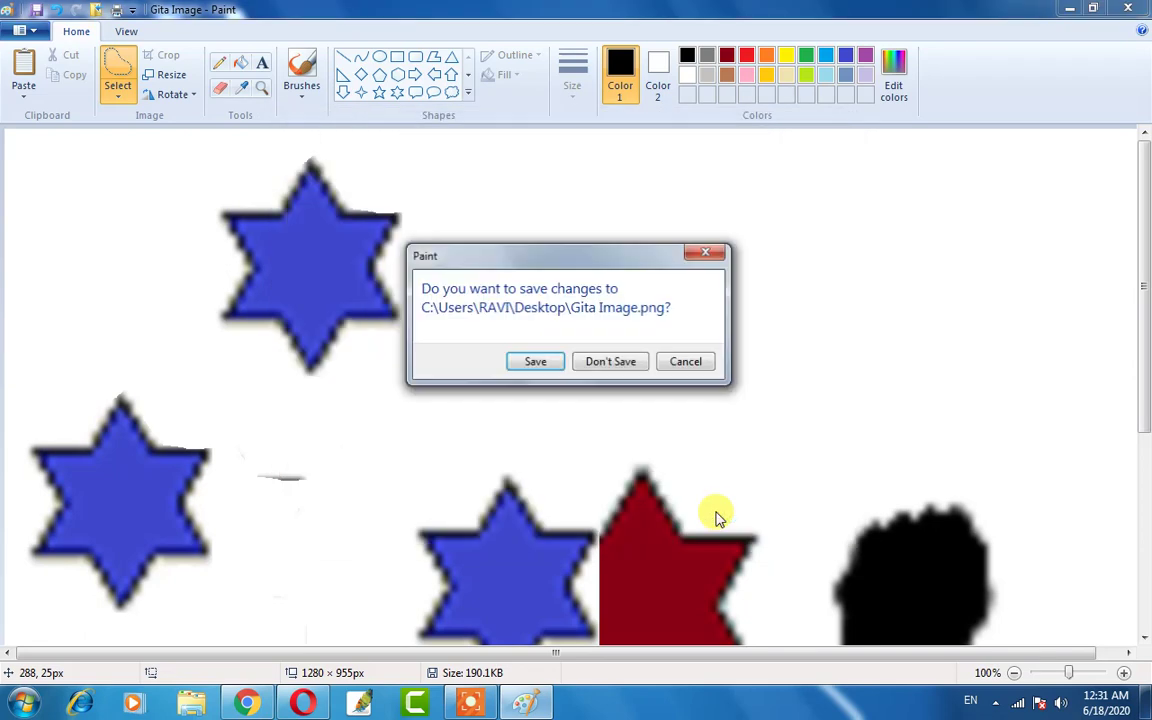
pyautogui.click(626, 378)
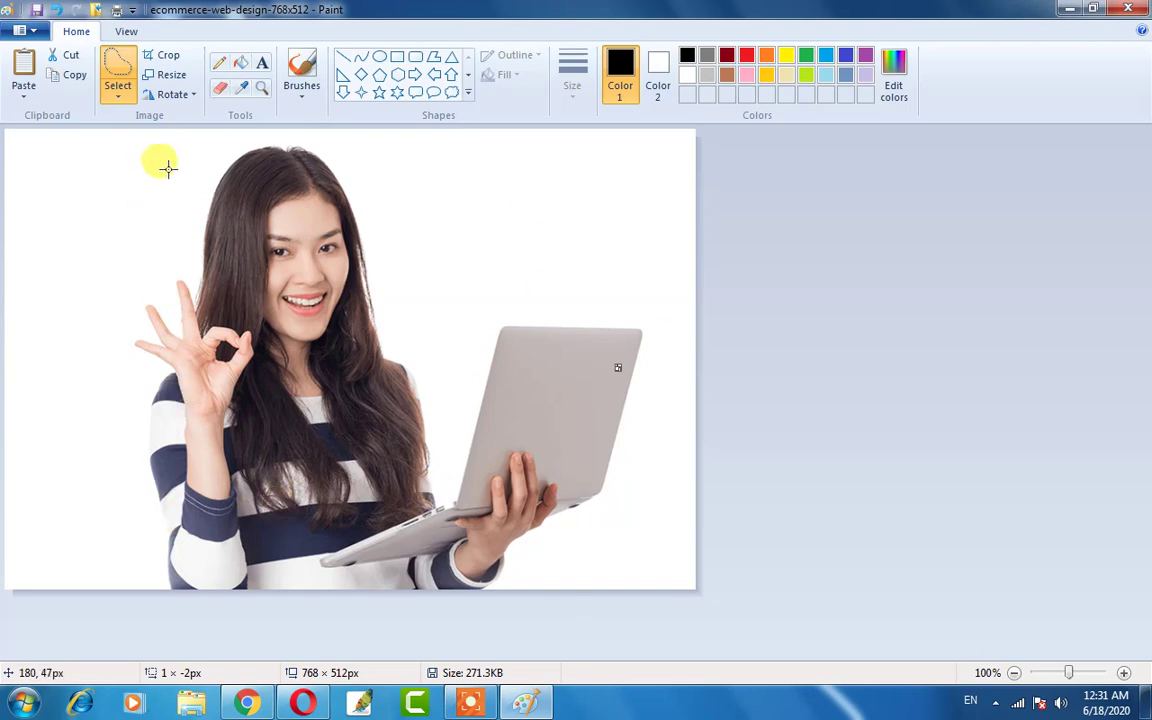
# Crop the photo to a rectangular selection of about 387 × 333 px around the woman's head and raised hand, and undo the crop.
pyautogui.click(164, 60)
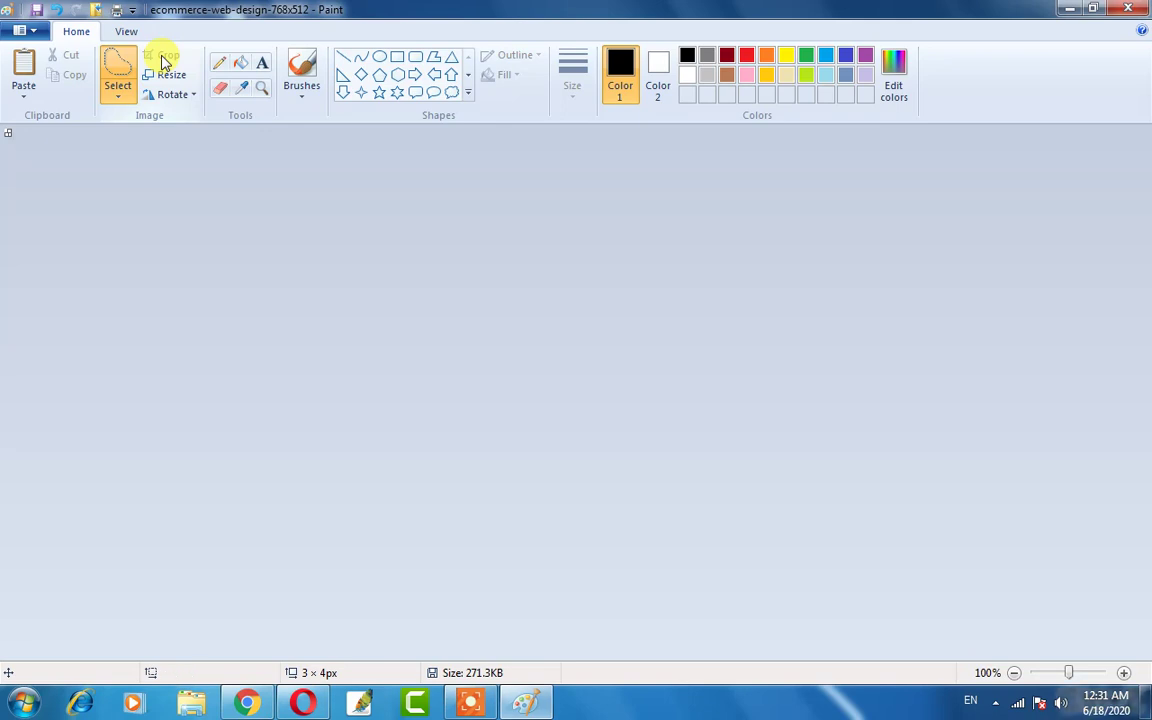
pyautogui.hotkey('ctrl', 'z')
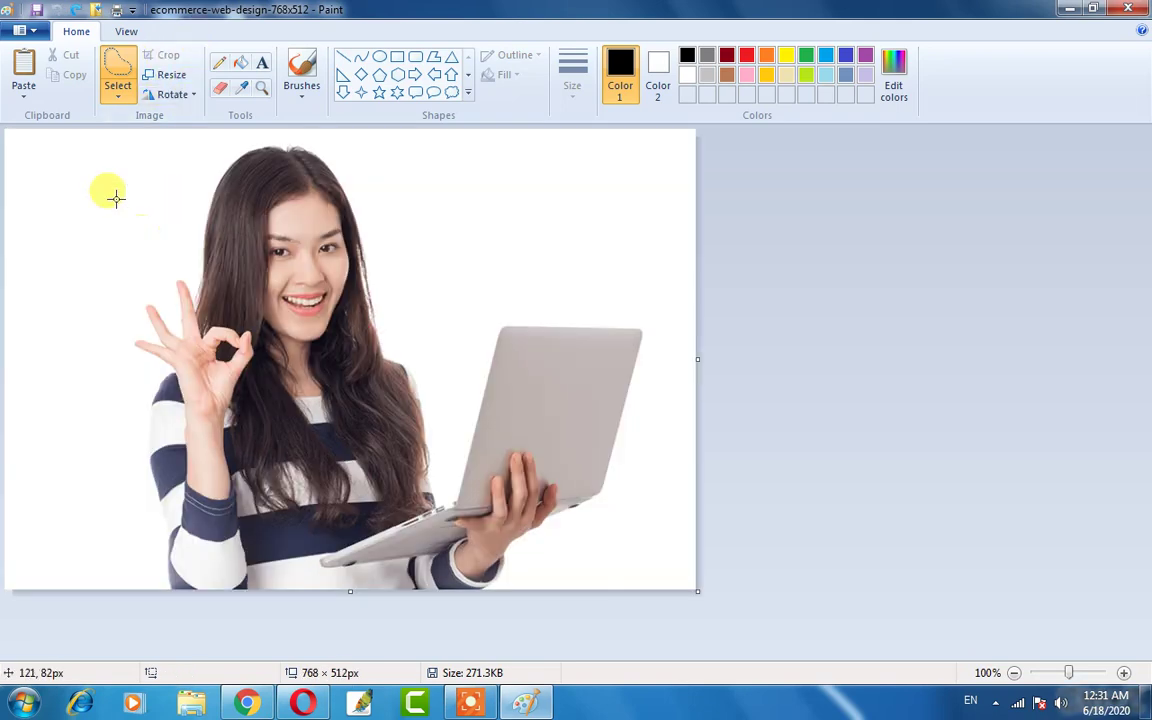
pyautogui.click(118, 76)
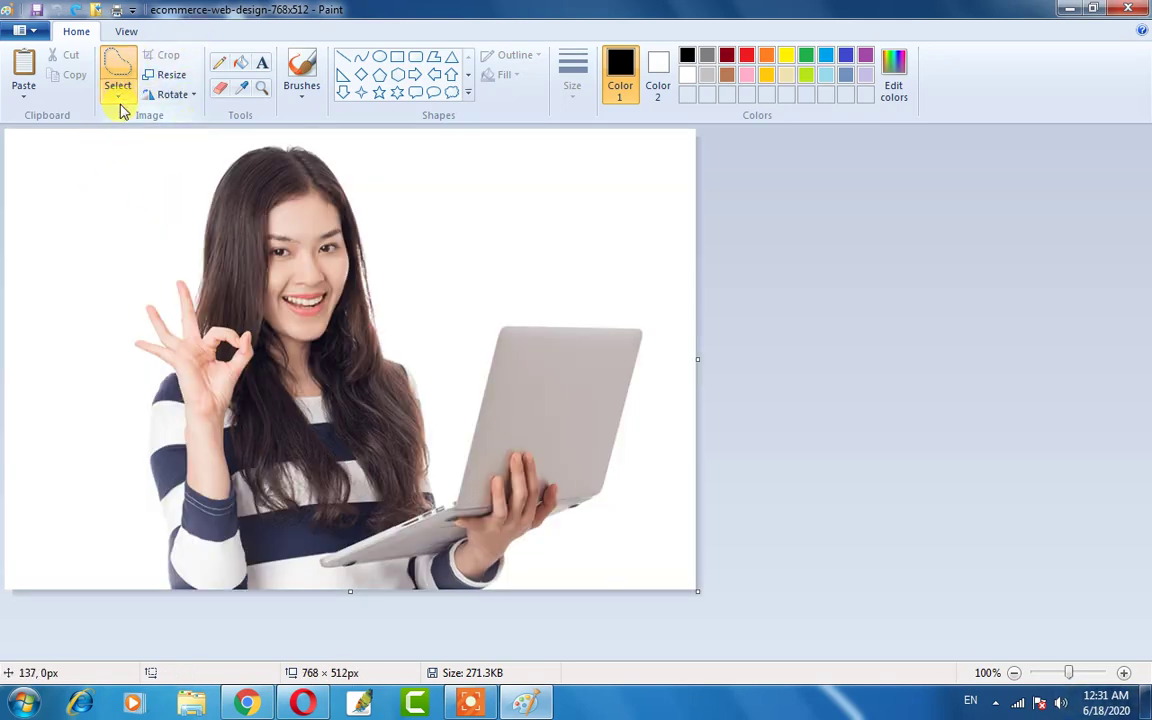
pyautogui.click(118, 95)
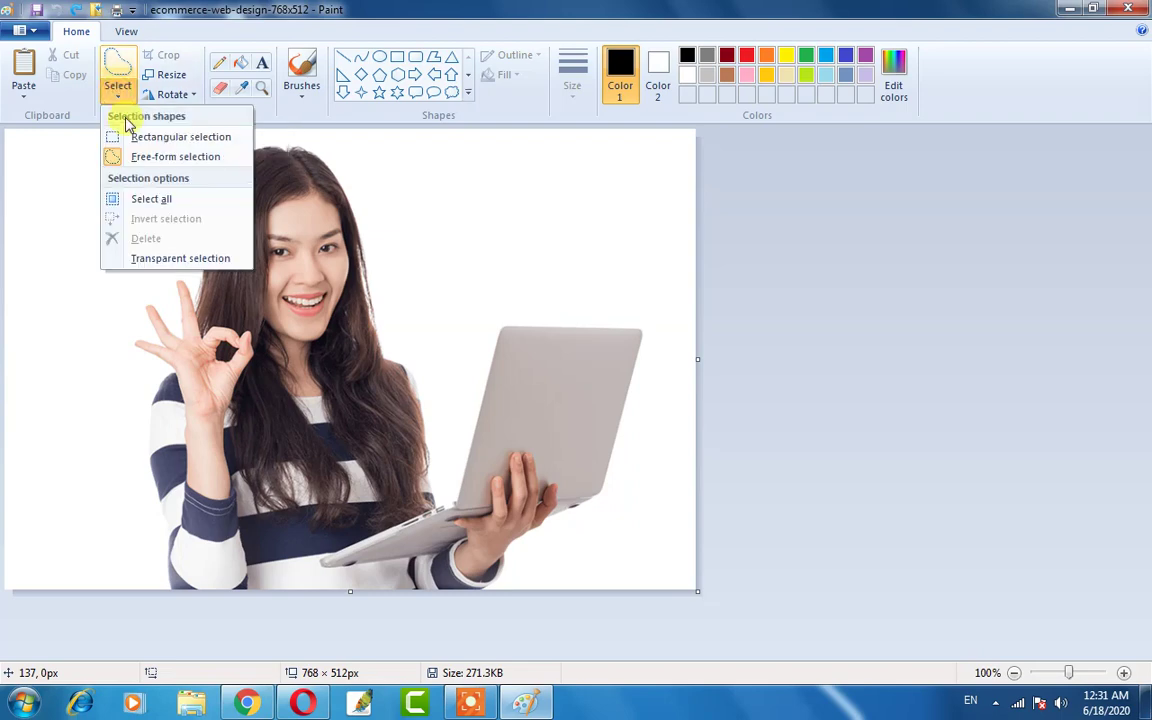
pyautogui.click(138, 135)
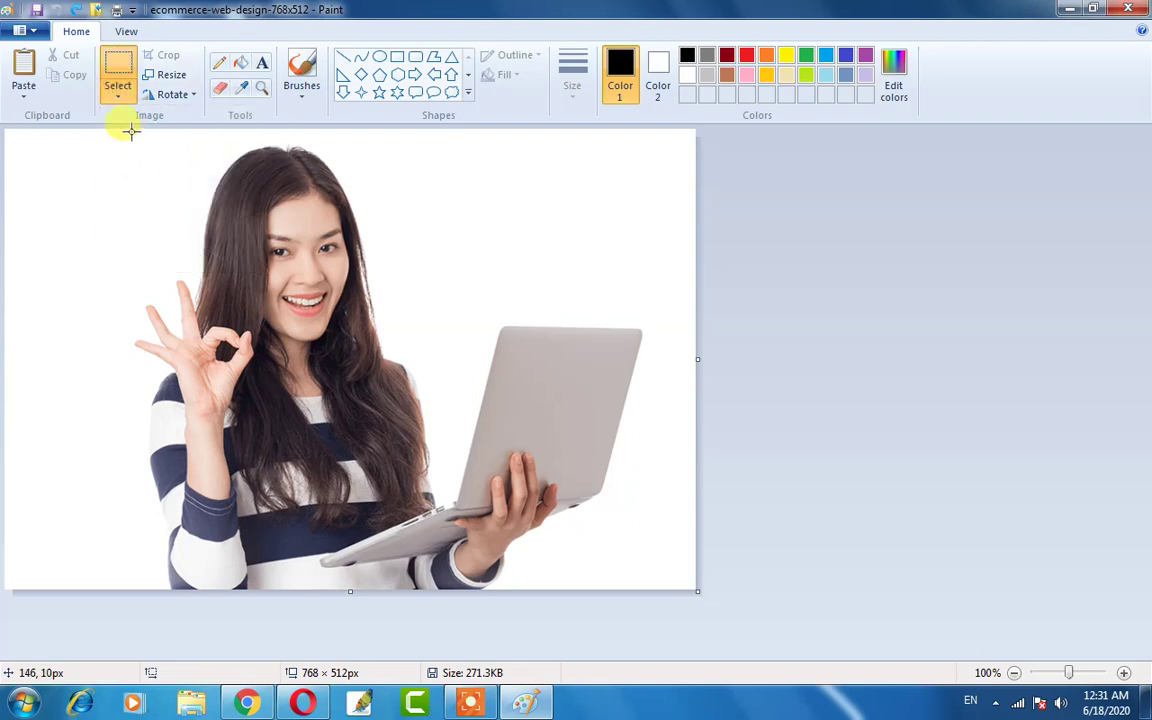
pyautogui.moveTo(97, 140); pyautogui.dragTo(445, 438)
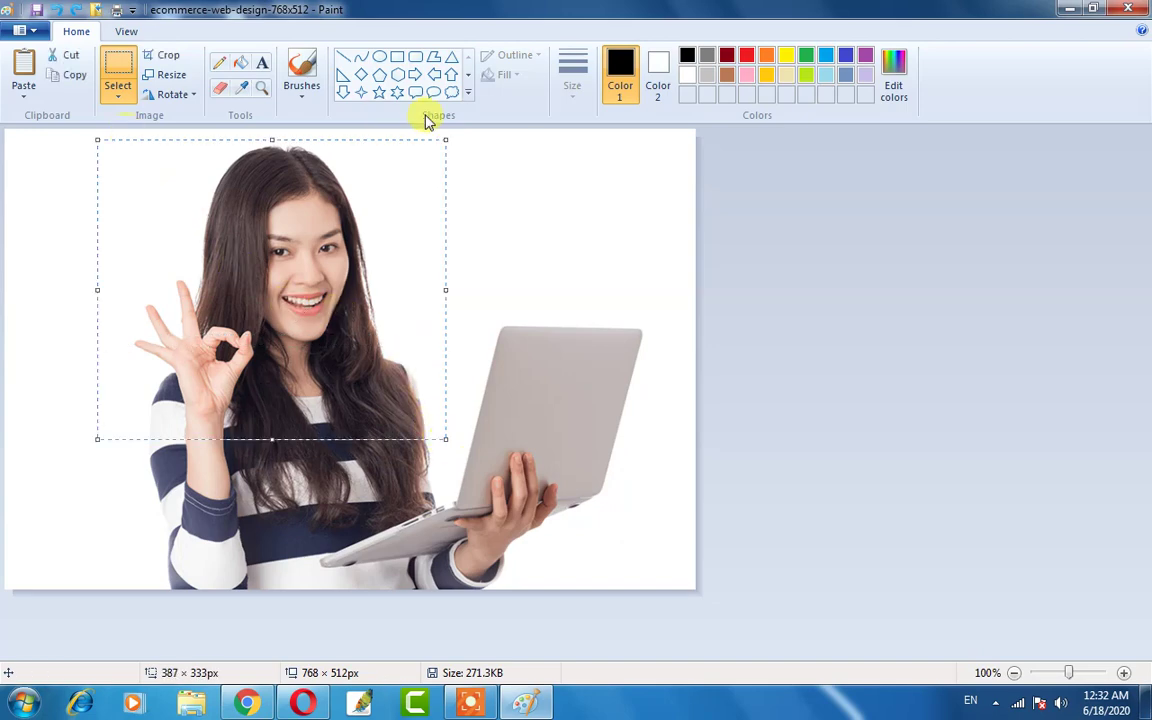
pyautogui.click(160, 54)
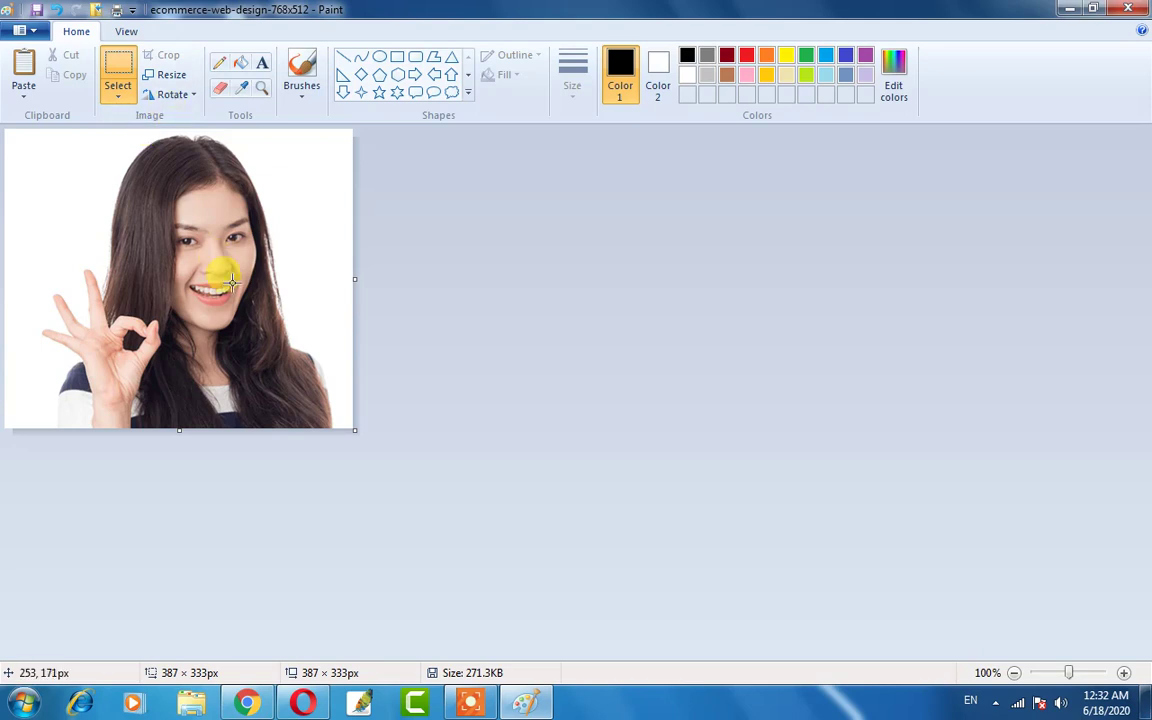
pyautogui.hotkey('ctrl', 'z')
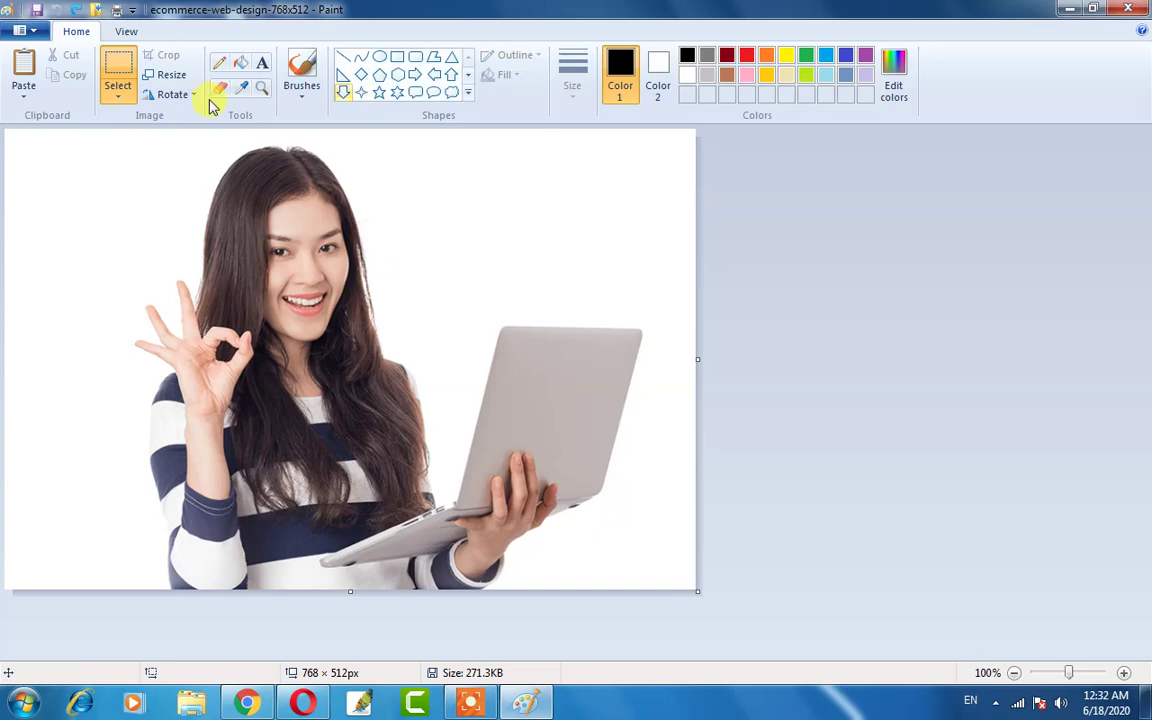
# Resize the photo to 150 × 100 pixels with the aspect ratio maintained, and undo the resize.
pyautogui.click(165, 75)
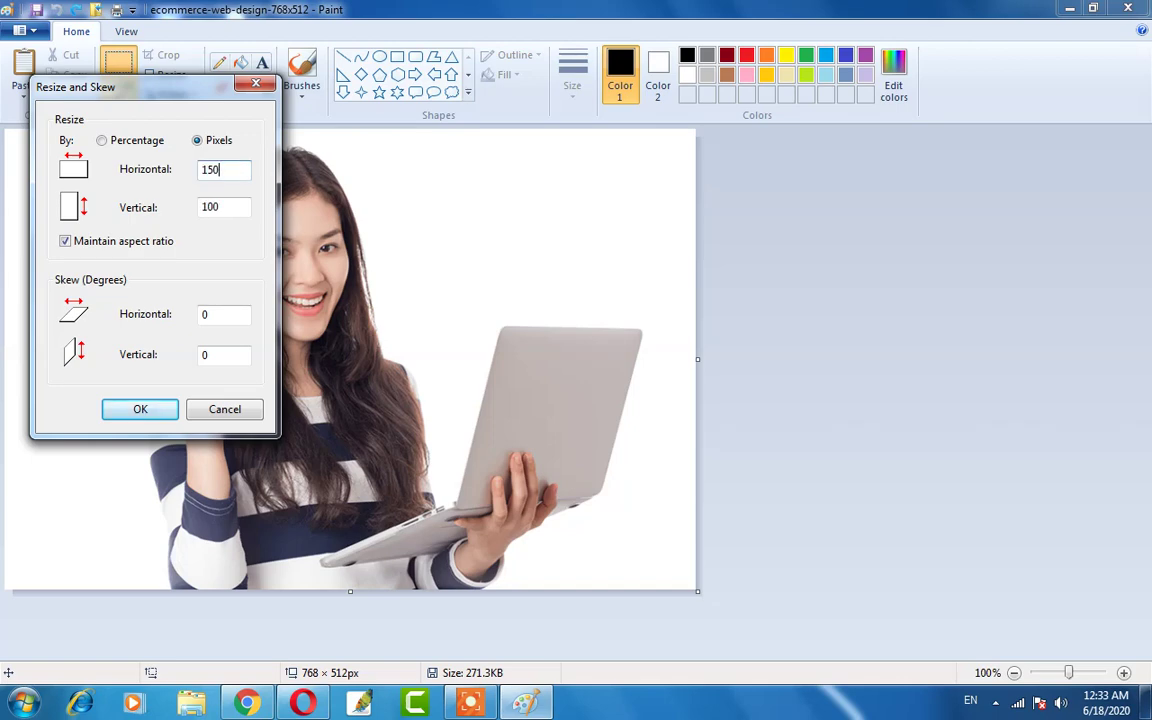
pyautogui.click(140, 409)
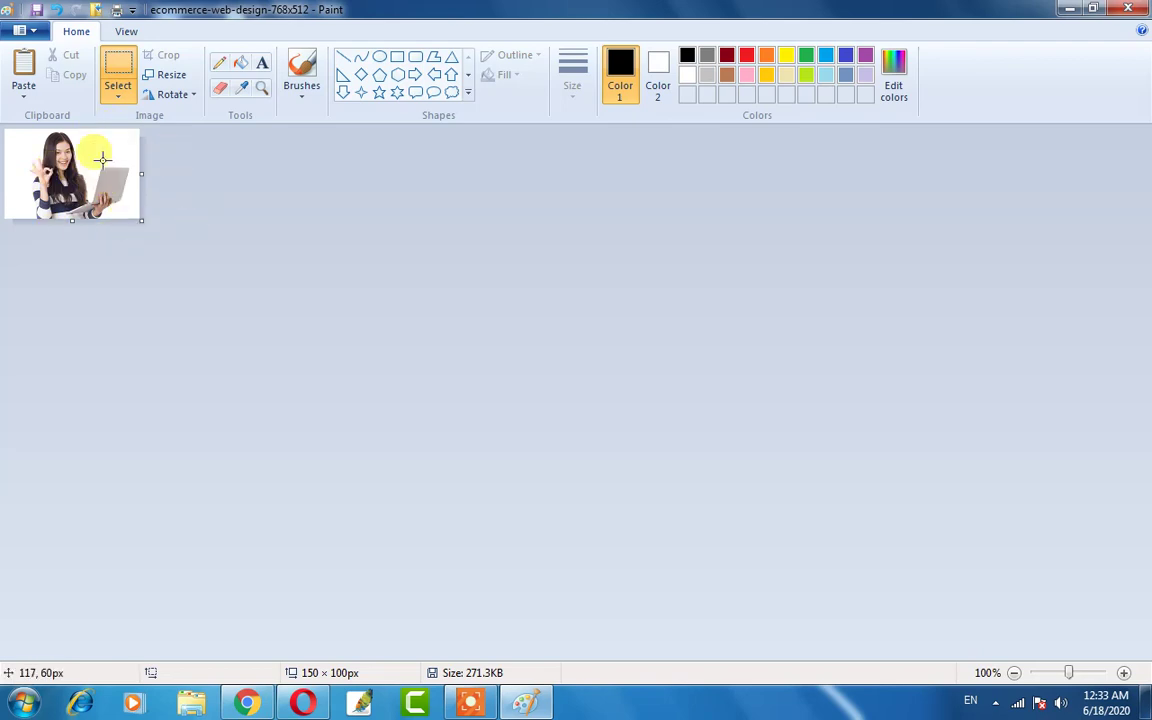
pyautogui.hotkey('ctrl', 'z')
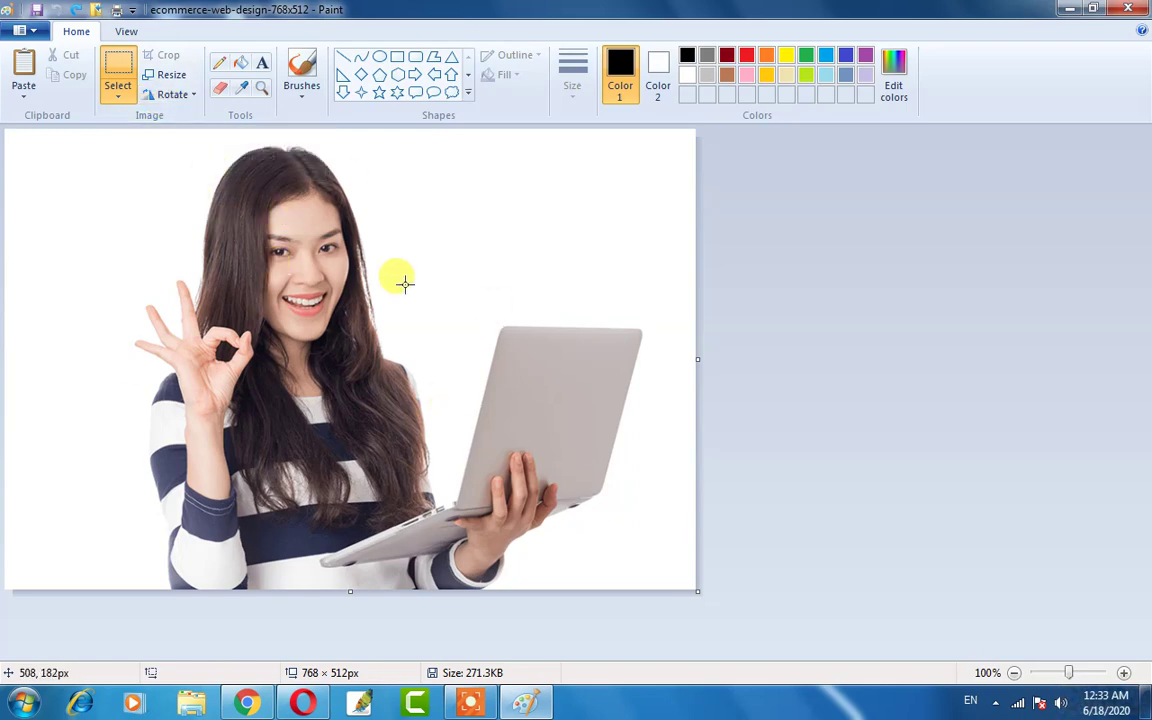
# Rotate the photo right 90° and back left 90°.
pyautogui.click(172, 95)
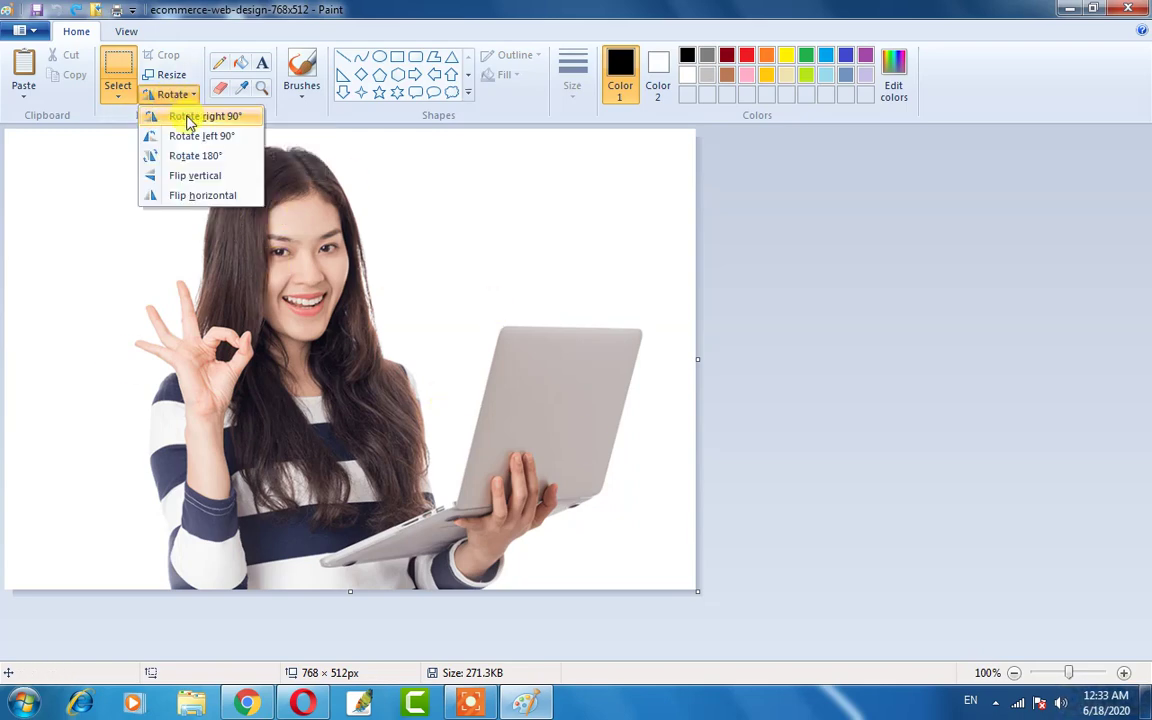
pyautogui.click(190, 117)
pyautogui.click(163, 96)
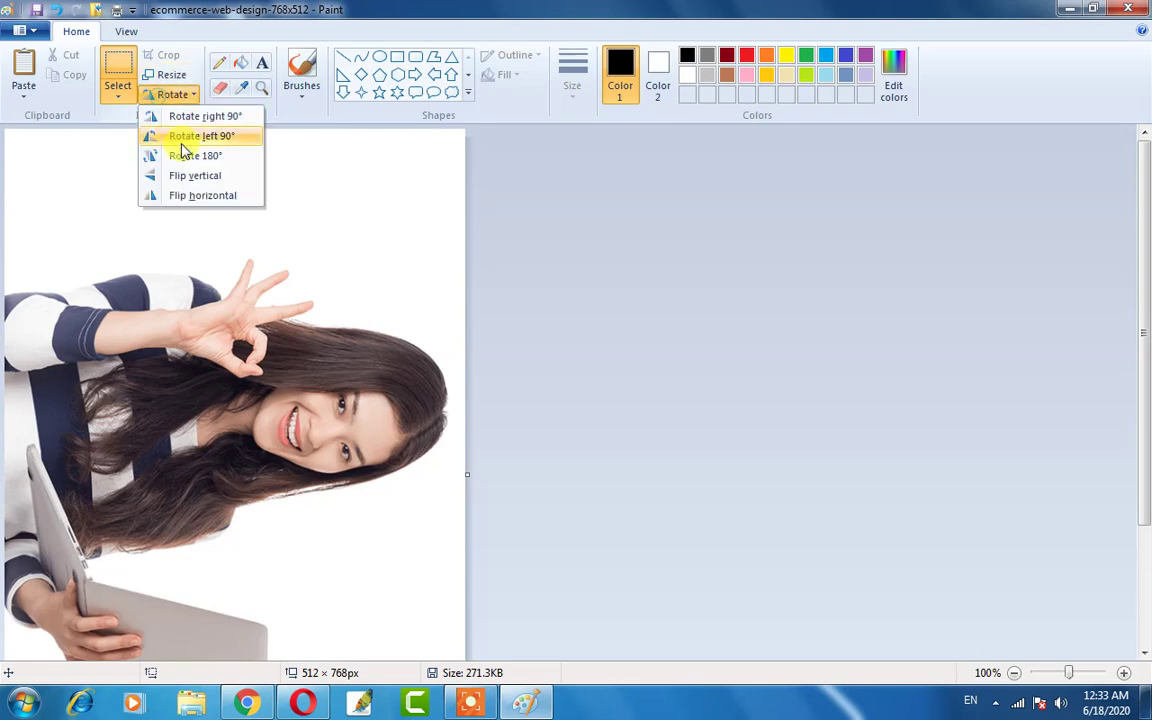
pyautogui.click(186, 140)
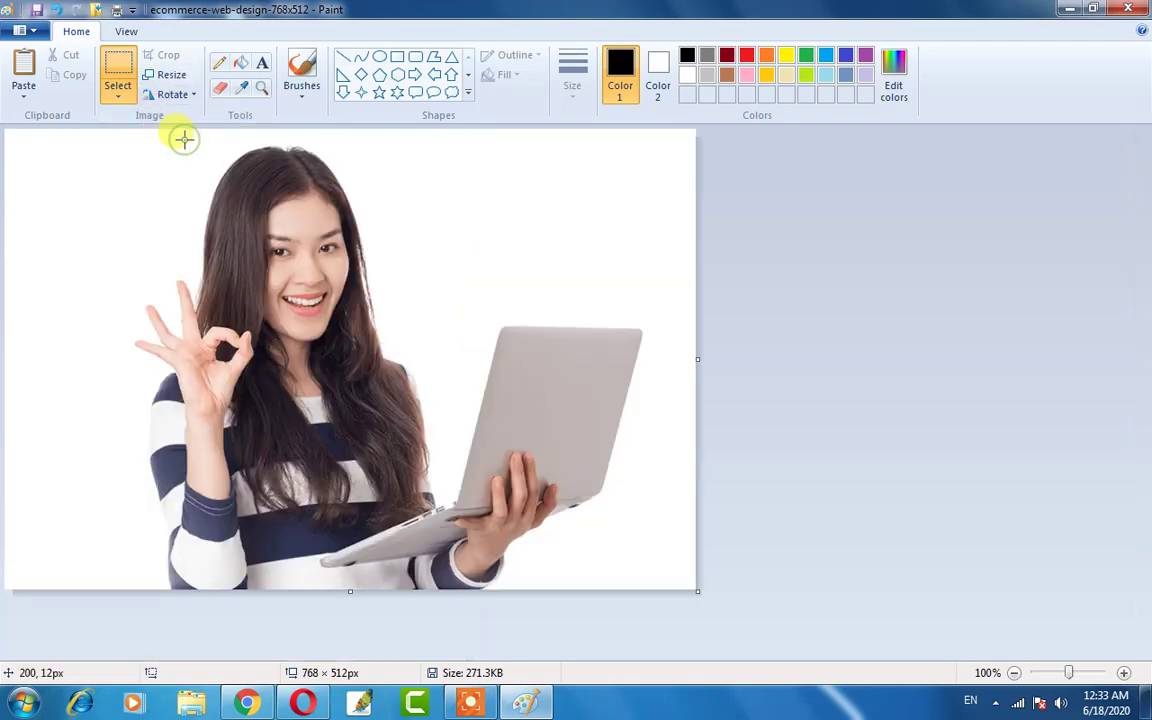
# Rotate the photo 180° and flip it vertically and horizontally back to its original orientation.
pyautogui.click(172, 100)
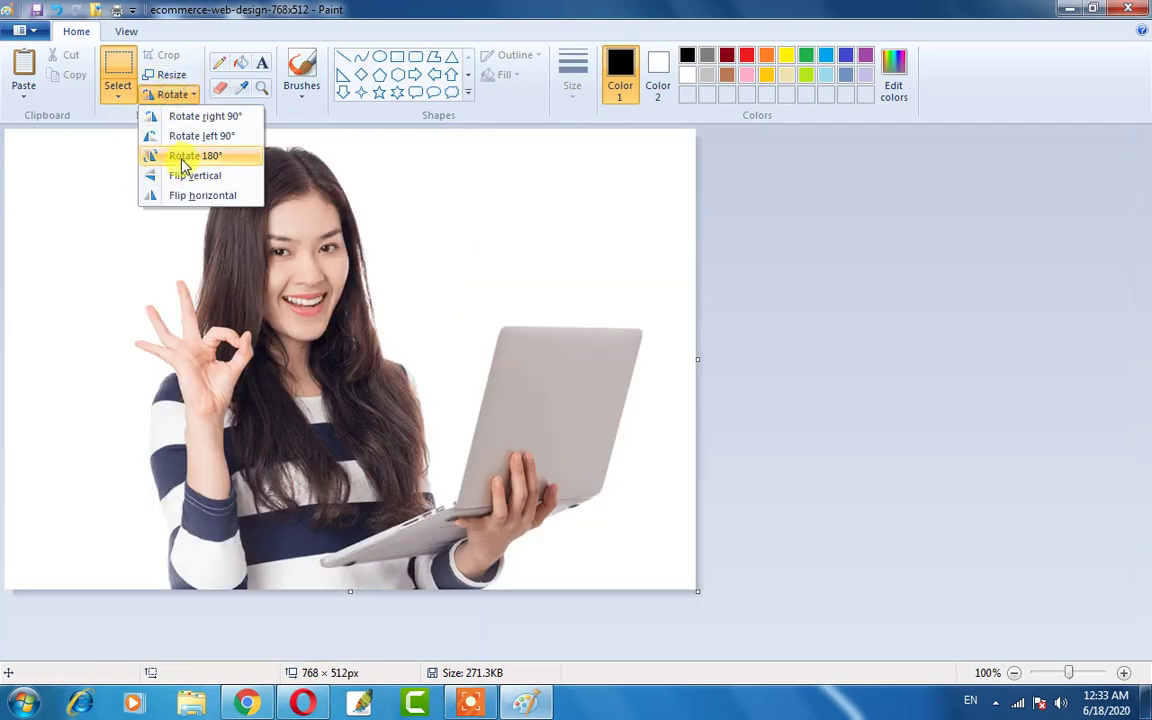
pyautogui.click(178, 156)
pyautogui.click(170, 94)
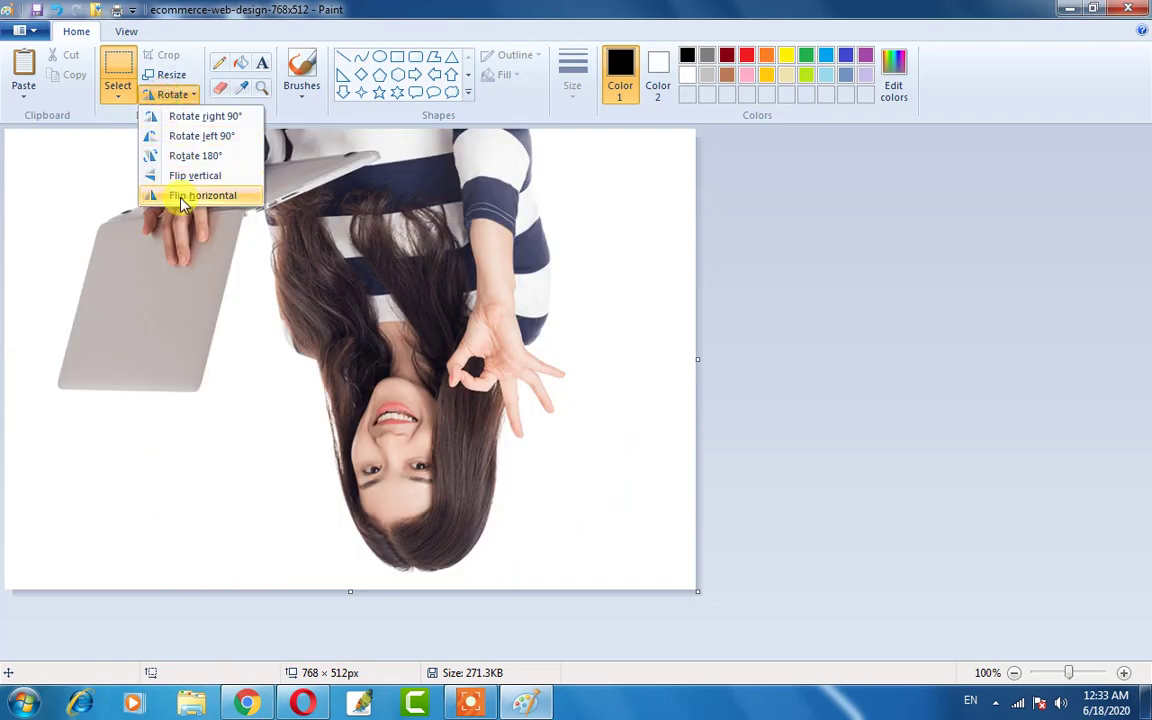
pyautogui.click(180, 175)
pyautogui.click(170, 95)
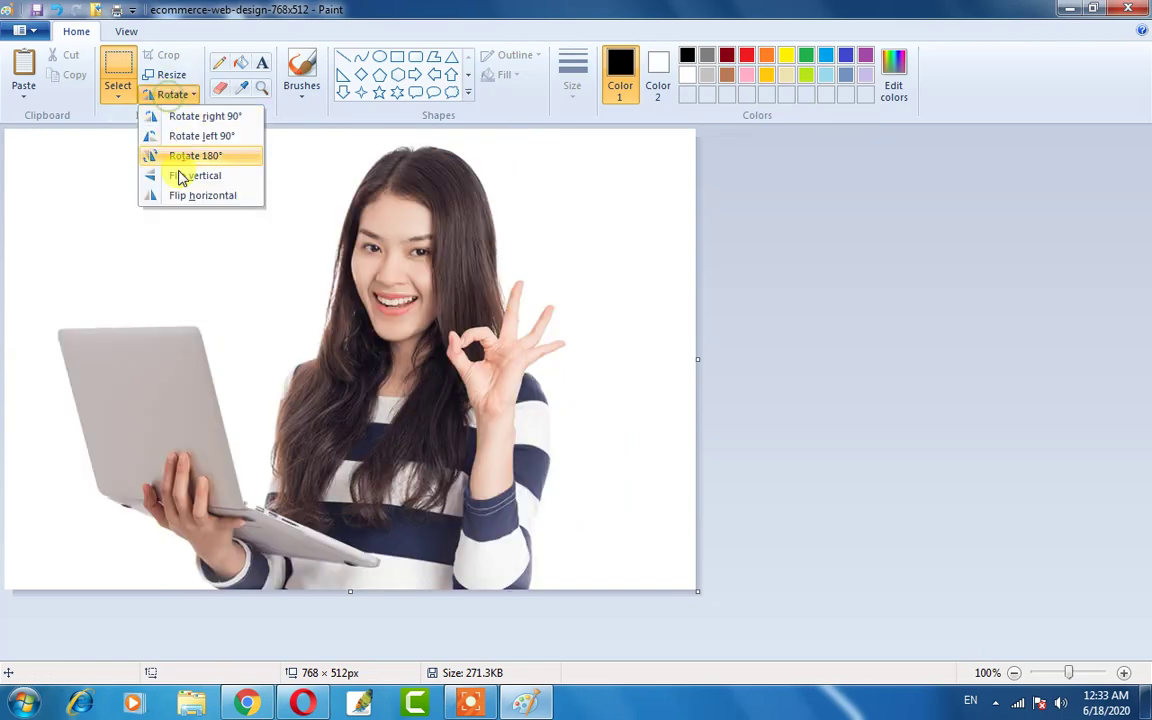
pyautogui.click(186, 200)
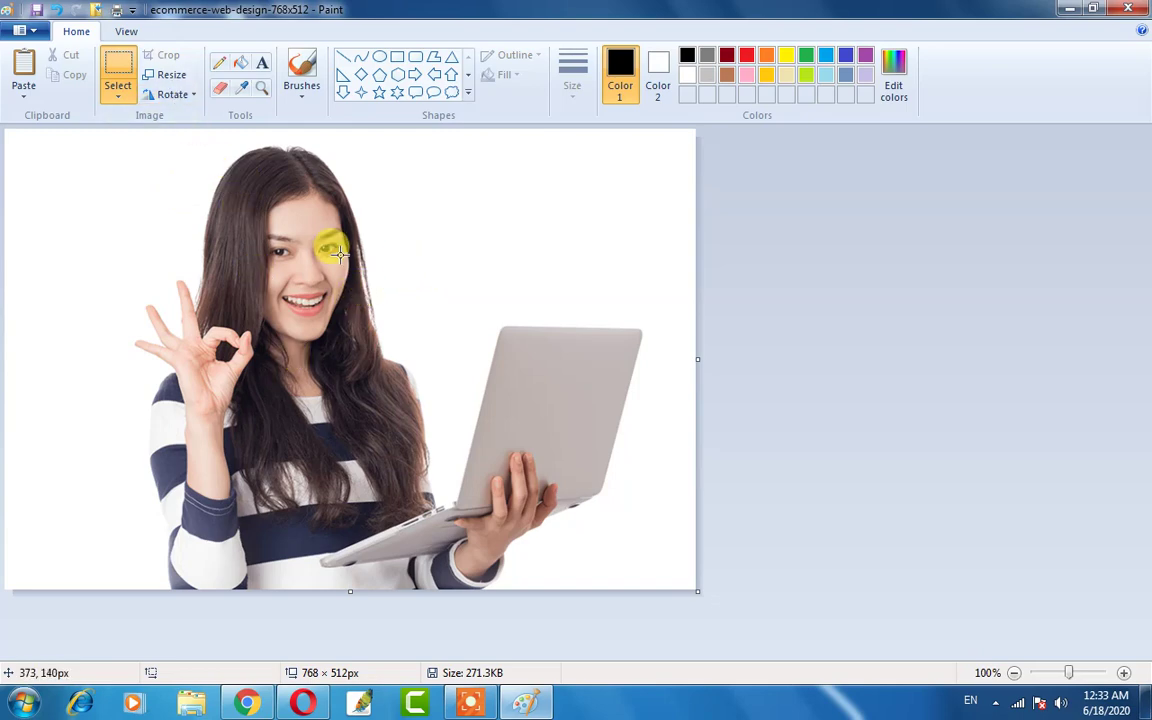
# Start a new picture without saving the photo and enlarge the blank canvas to about 1017 × 537 px.
pyautogui.hotkey('ctrl', 'n')
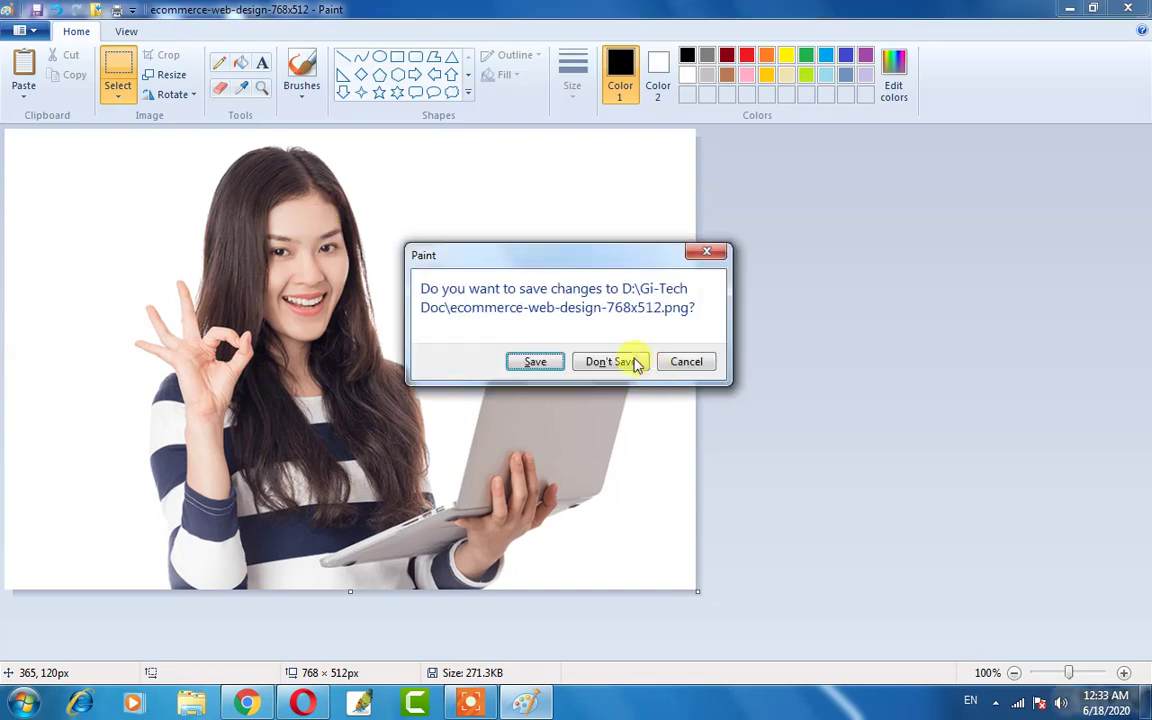
pyautogui.click(611, 362)
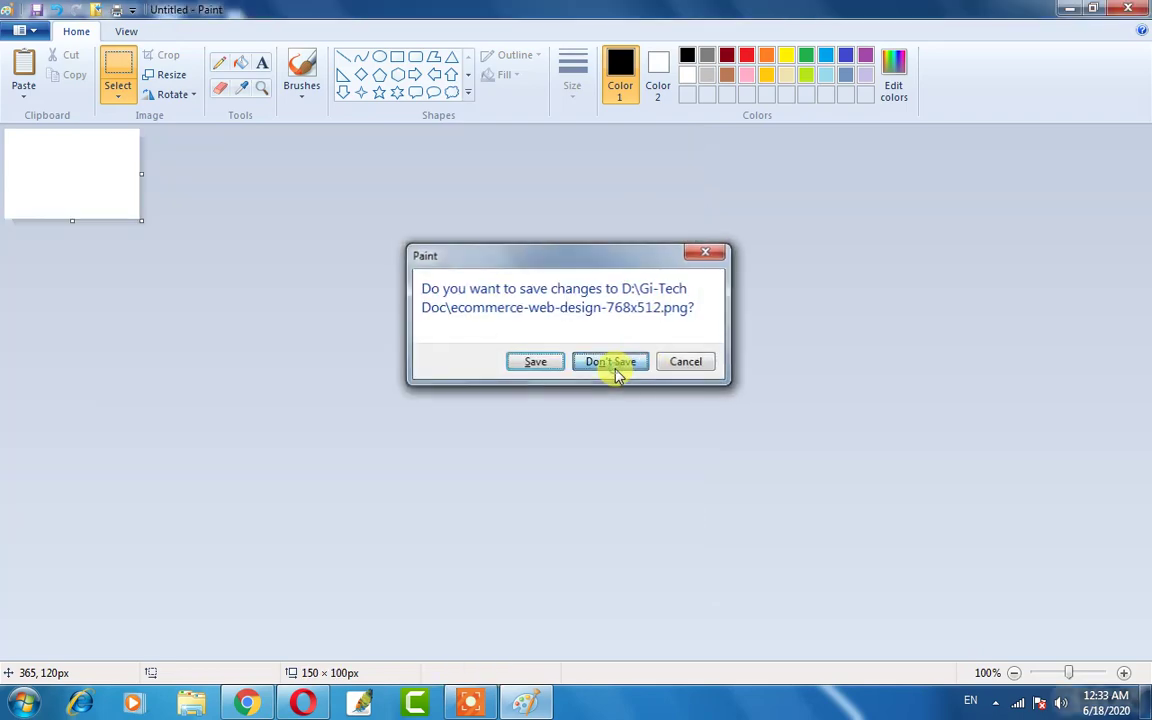
pyautogui.click(134, 211)
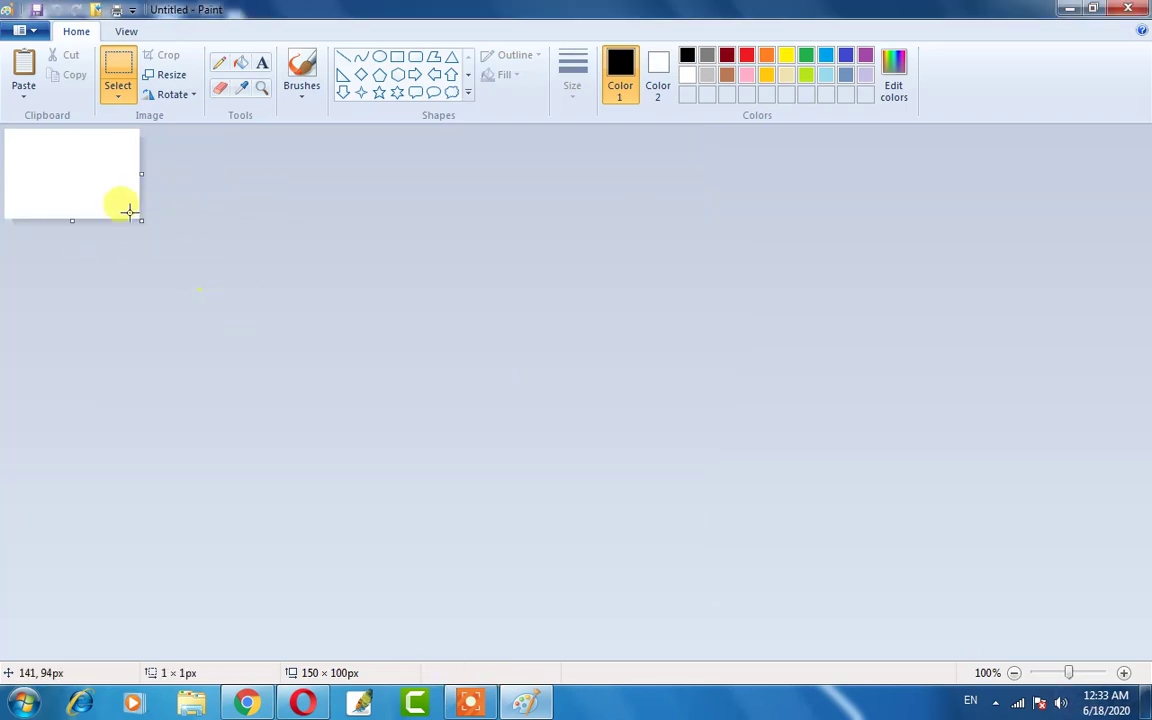
pyautogui.moveTo(138, 218); pyautogui.dragTo(916, 609)
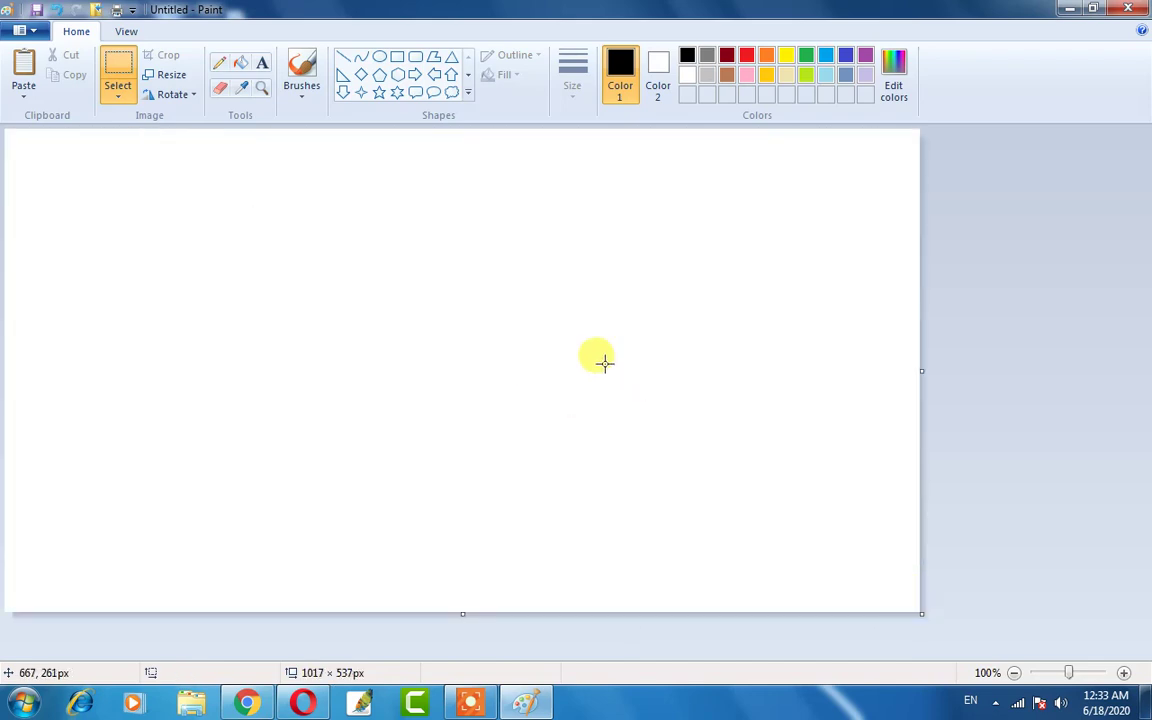
# Sketch a freehand flower with petals and leaves on the blank canvas, using the Pencil in dark red with the second-thinnest line.
pyautogui.click(220, 68)
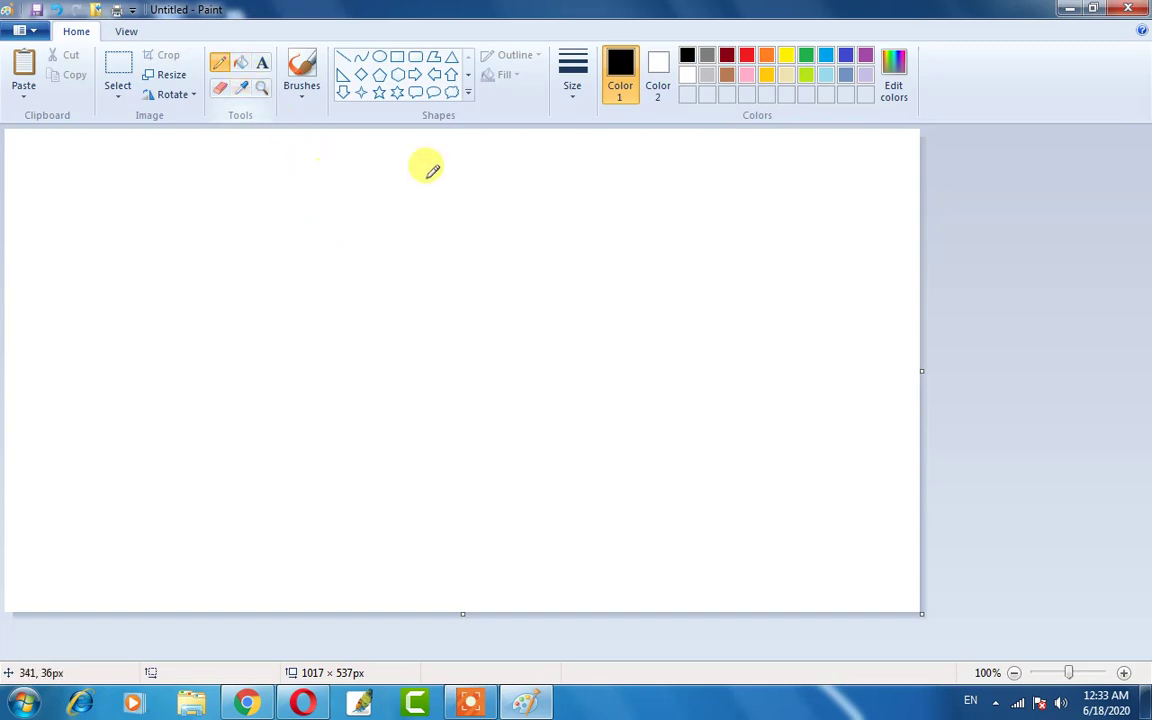
pyautogui.click(749, 58)
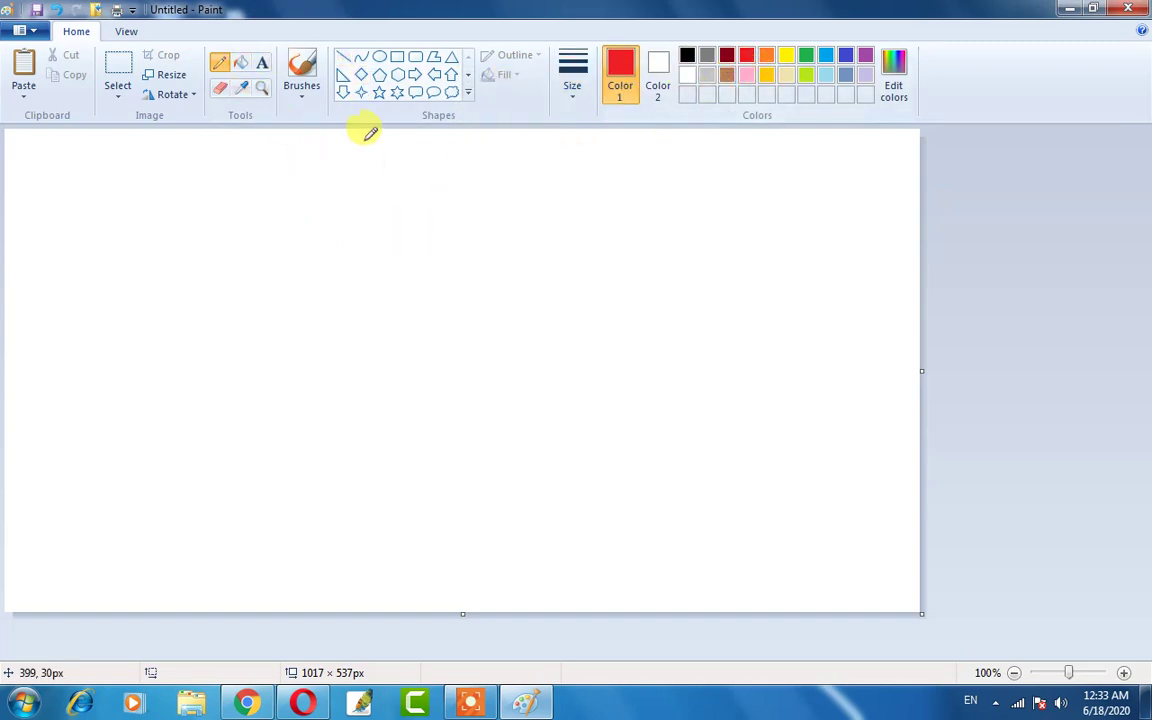
pyautogui.click(220, 66)
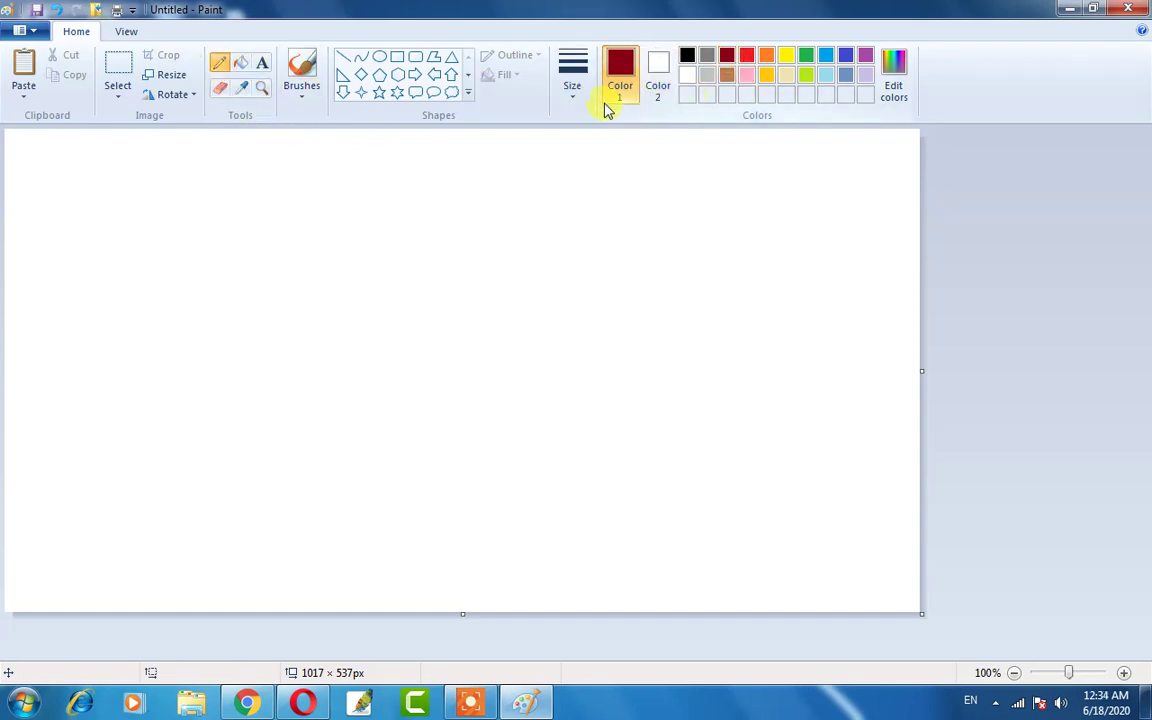
pyautogui.click(576, 90)
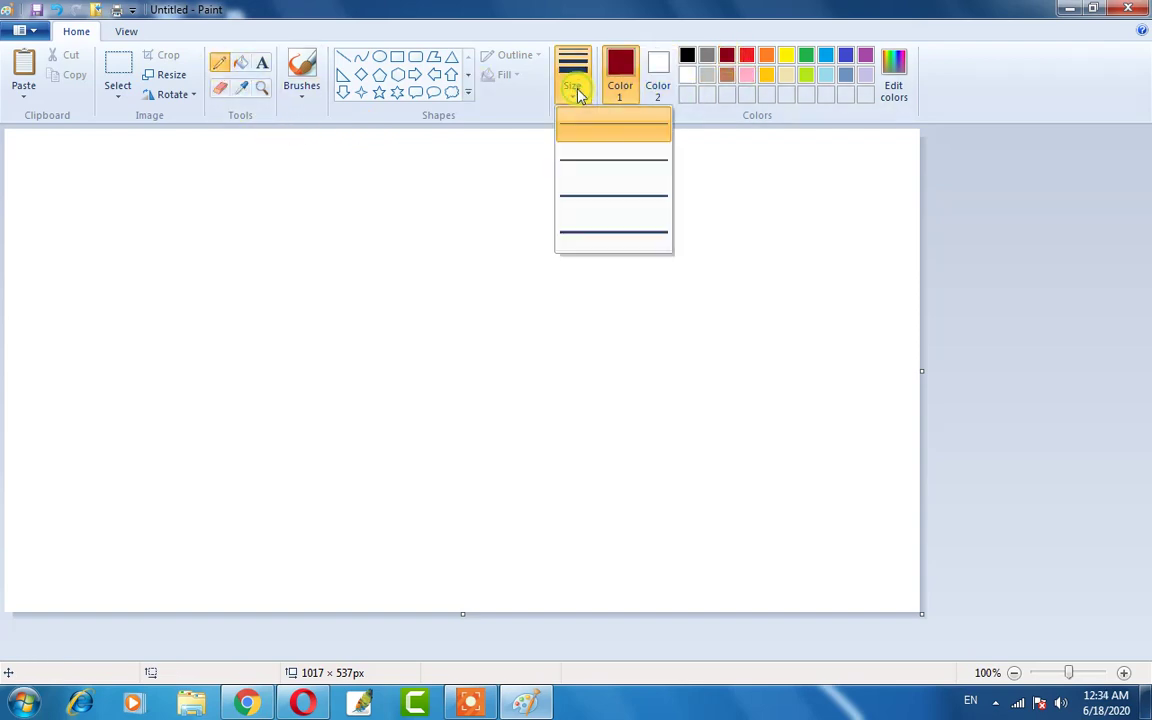
pyautogui.click(586, 155)
pyautogui.moveTo(297, 265)
pyautogui.mouseDown()
pyautogui.moveTo(292, 292)
pyautogui.moveTo(310, 320)
pyautogui.mouseUp()
pyautogui.moveTo(330, 239)
pyautogui.mouseDown()
pyautogui.moveTo(341, 321)
pyautogui.moveTo(356, 282)
pyautogui.moveTo(331, 235)
pyautogui.moveTo(351, 297)
pyautogui.moveTo(375, 245)
pyautogui.moveTo(401, 240)
pyautogui.moveTo(394, 289)
pyautogui.moveTo(337, 357)
pyautogui.mouseUp()
pyautogui.moveTo(290, 268)
pyautogui.mouseDown()
pyautogui.moveTo(245, 299)
pyautogui.moveTo(325, 349)
pyautogui.moveTo(294, 337)
pyautogui.moveTo(253, 361)
pyautogui.moveTo(192, 347)
pyautogui.moveTo(233, 381)
pyautogui.moveTo(252, 380)
pyautogui.moveTo(269, 428)
pyautogui.moveTo(288, 429)
pyautogui.moveTo(381, 366)
pyautogui.mouseUp()
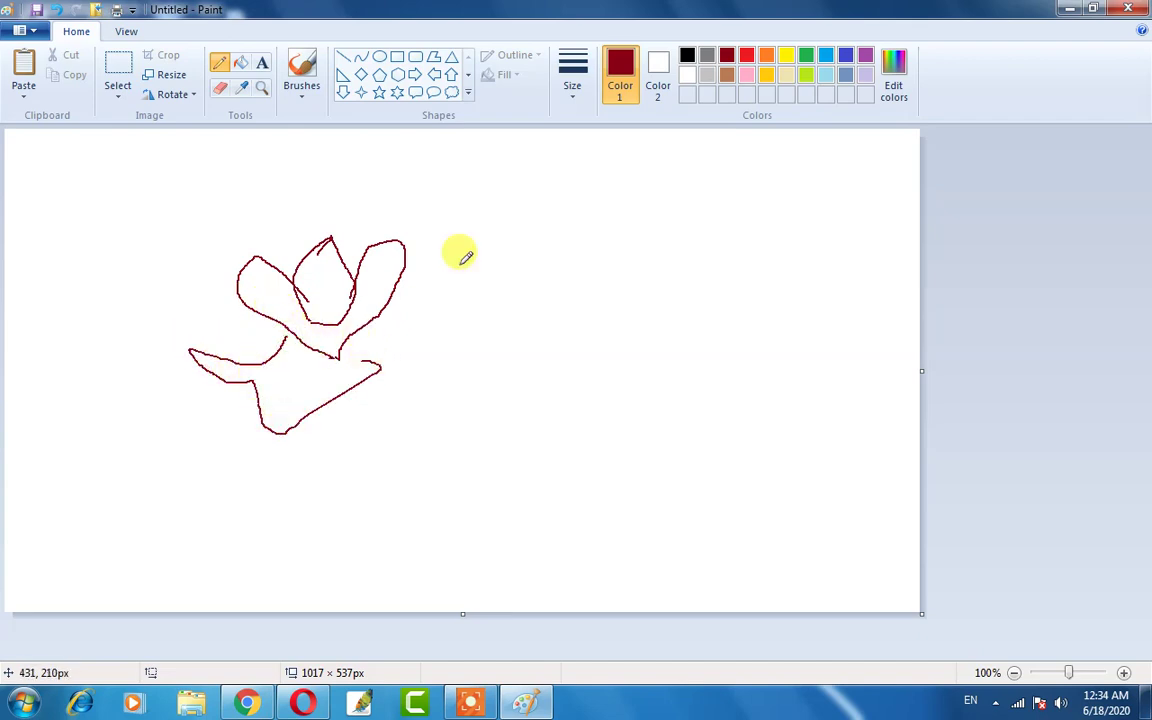
pyautogui.moveTo(385, 299); pyautogui.dragTo(446, 325)
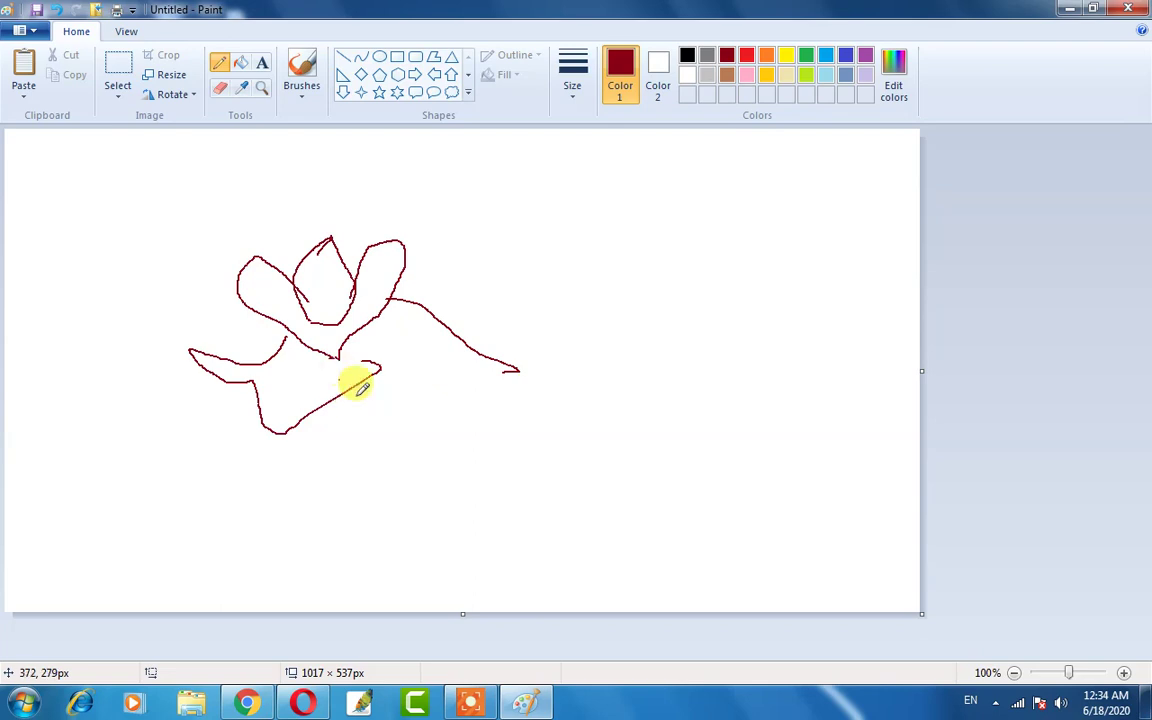
pyautogui.moveTo(342, 380)
pyautogui.mouseDown()
pyautogui.moveTo(414, 472)
pyautogui.moveTo(447, 437)
pyautogui.mouseUp()
pyautogui.moveTo(467, 328)
pyautogui.mouseDown()
pyautogui.moveTo(481, 405)
pyautogui.moveTo(434, 458)
pyautogui.mouseUp()
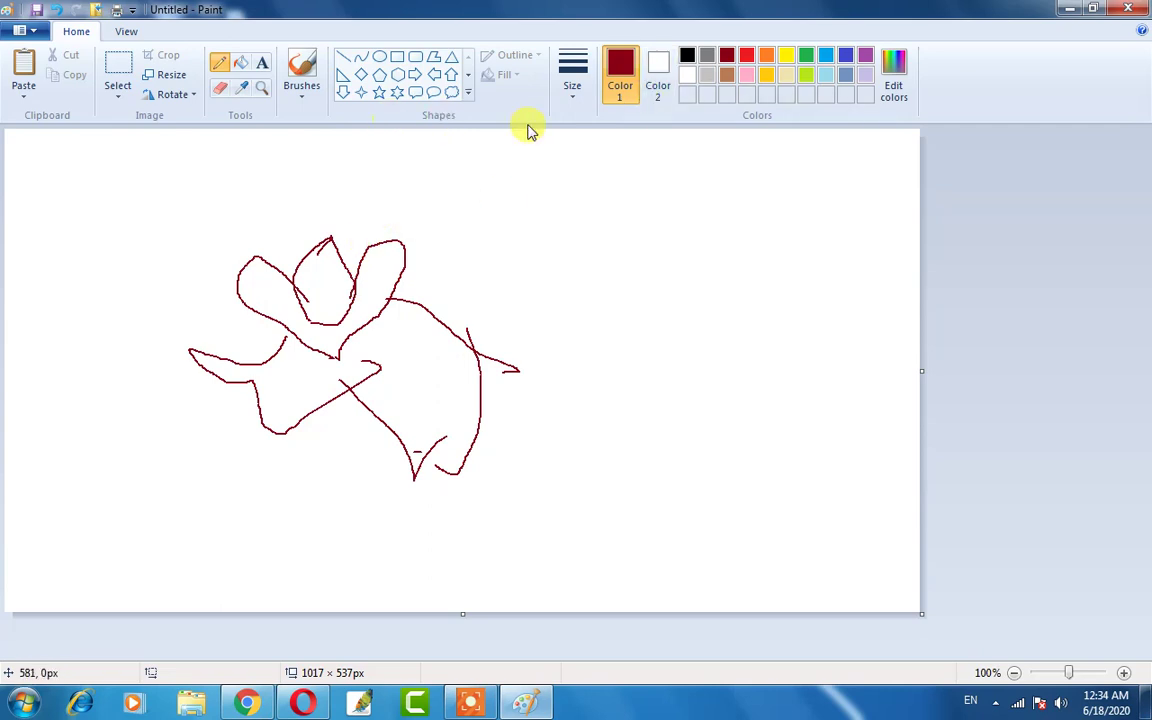
# Sketch a closed four-sided outline beside the flower with the Pencil, using the second-thickest line in dark red.
pyautogui.click(578, 101)
pyautogui.click(587, 203)
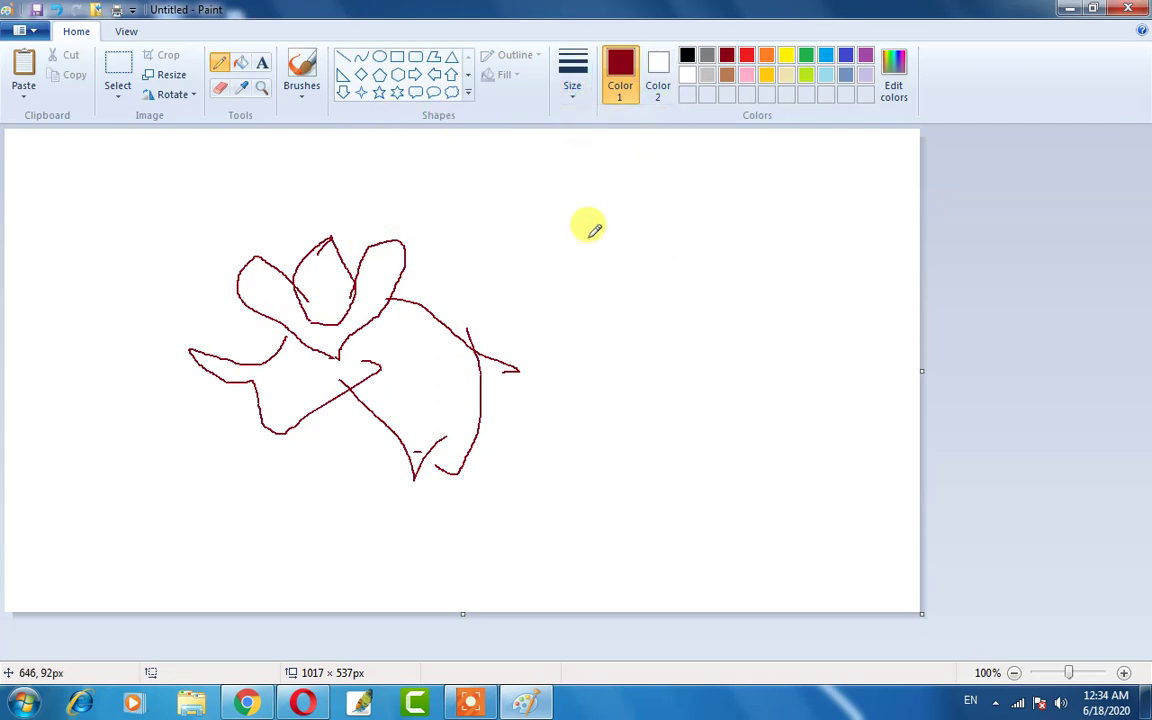
pyautogui.moveTo(577, 218)
pyautogui.mouseDown()
pyautogui.moveTo(671, 234)
pyautogui.moveTo(685, 371)
pyautogui.moveTo(600, 401)
pyautogui.moveTo(577, 348)
pyautogui.moveTo(578, 222)
pyautogui.mouseUp()
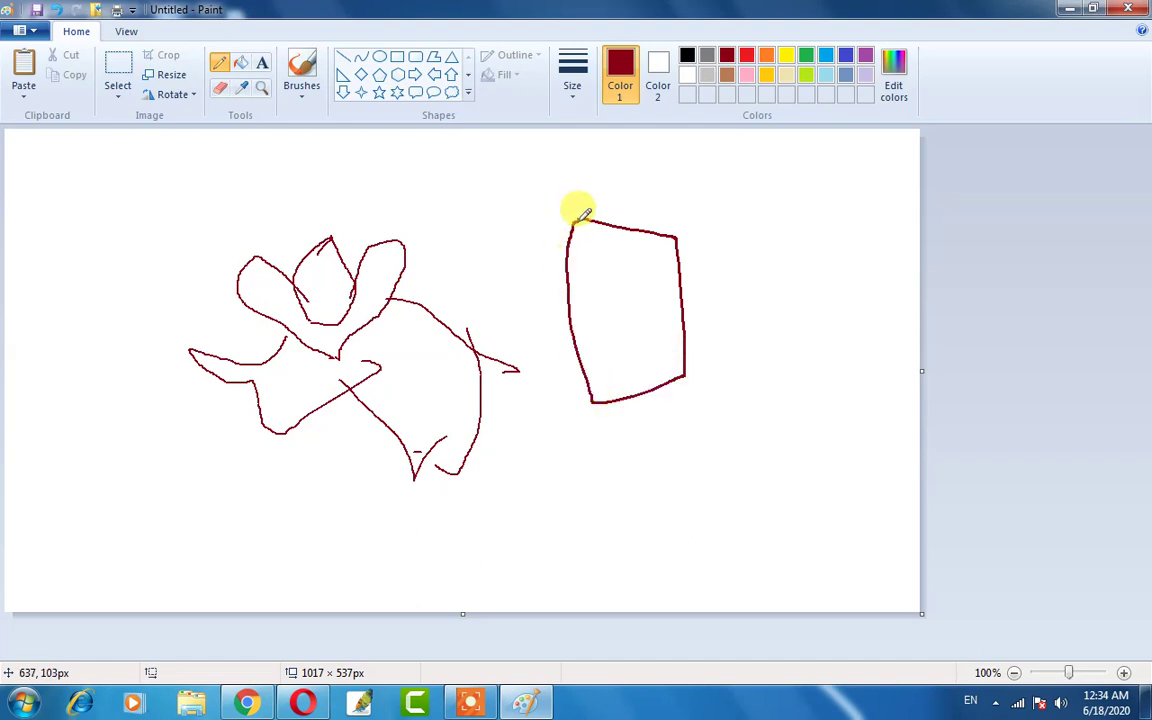
# Sketch a long winding Pencil stroke beside the outline and short face marks inside the flower's middle petal, using the thickest line.
pyautogui.click(568, 98)
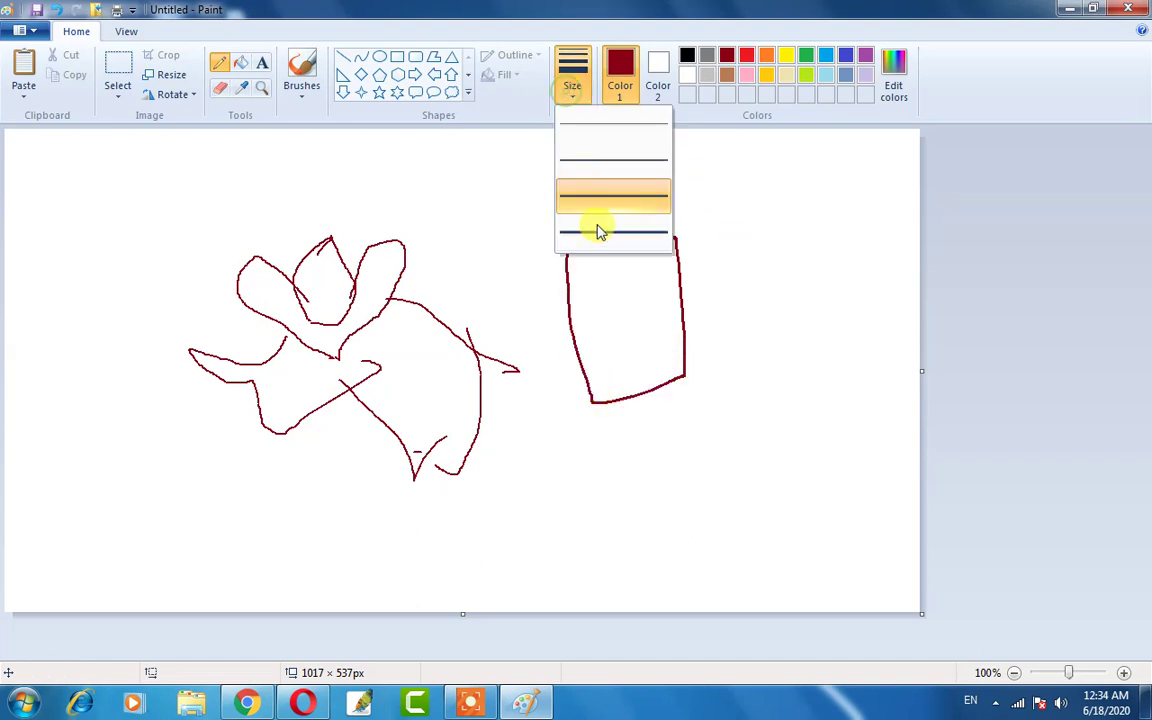
pyautogui.click(595, 229)
pyautogui.moveTo(720, 186)
pyautogui.mouseDown()
pyautogui.moveTo(782, 420)
pyautogui.moveTo(802, 220)
pyautogui.moveTo(856, 321)
pyautogui.moveTo(750, 500)
pyautogui.moveTo(582, 513)
pyautogui.mouseUp()
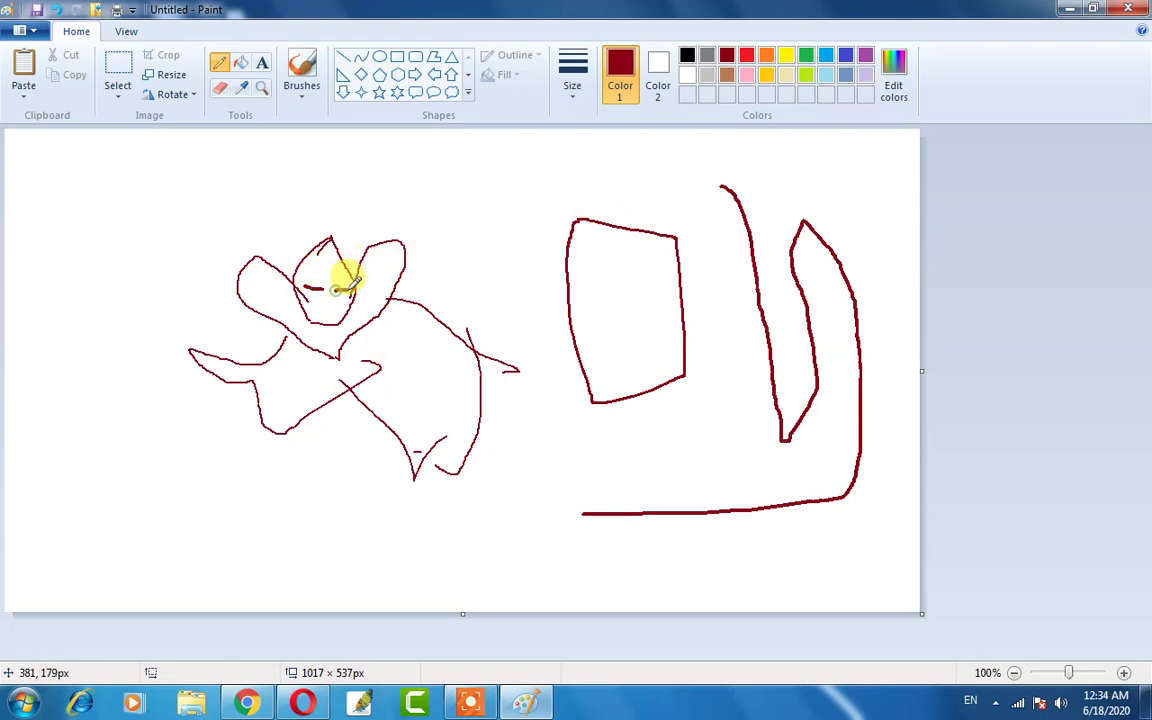
pyautogui.moveTo(327, 250); pyautogui.dragTo(328, 270)
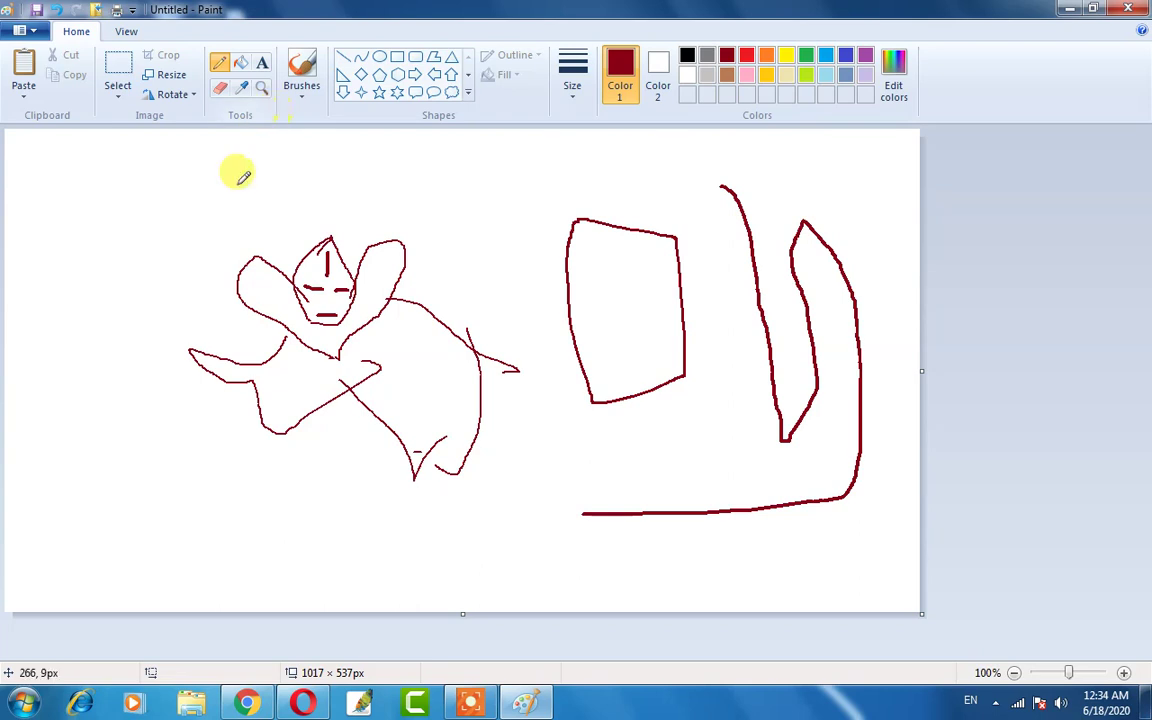
# Select the whole picture and delete it to clear the canvas.
pyautogui.hotkey('ctrl', 'a')
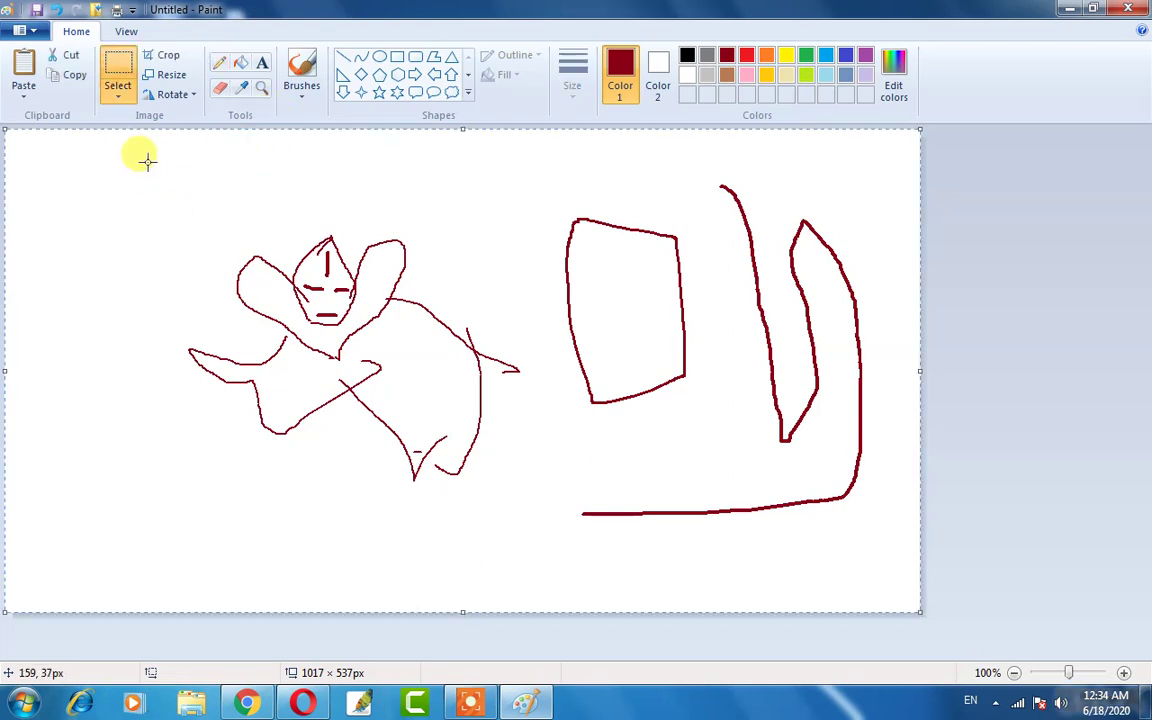
pyautogui.press('Delete')
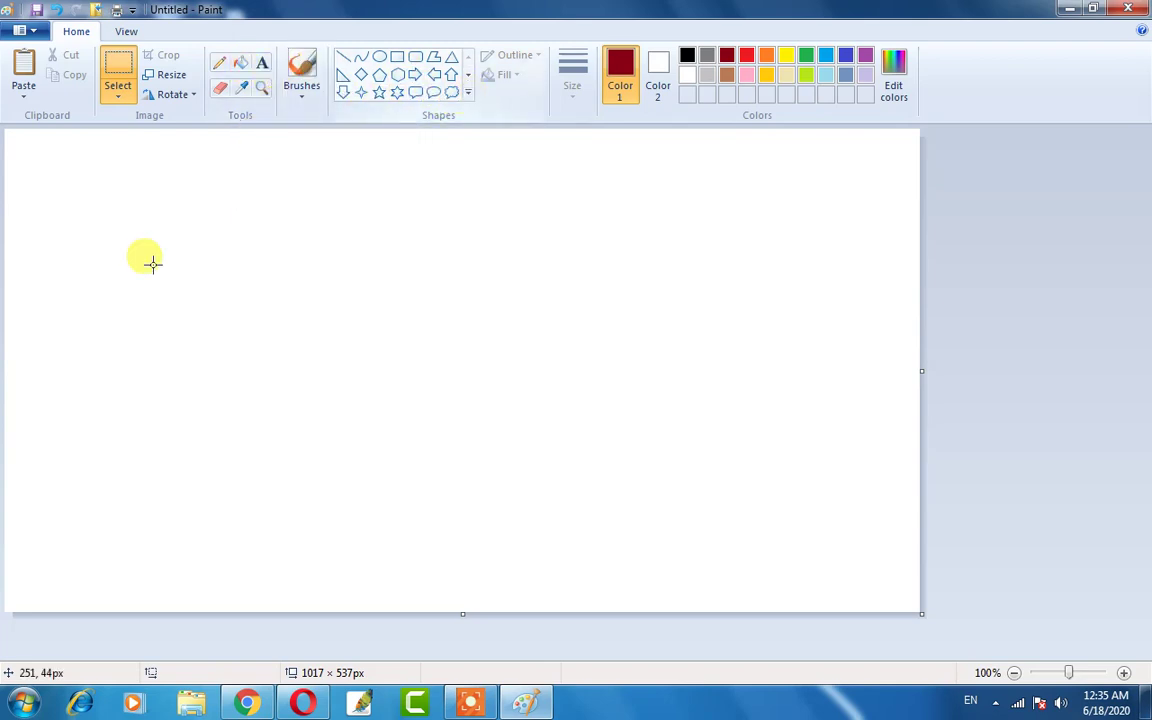
# Draw a tall dark red rectangle about 124 × 283 px and a diamond about 165 × 218 px overlapping its upper end.
pyautogui.click(398, 58)
pyautogui.moveTo(130, 293); pyautogui.dragTo(242, 548)
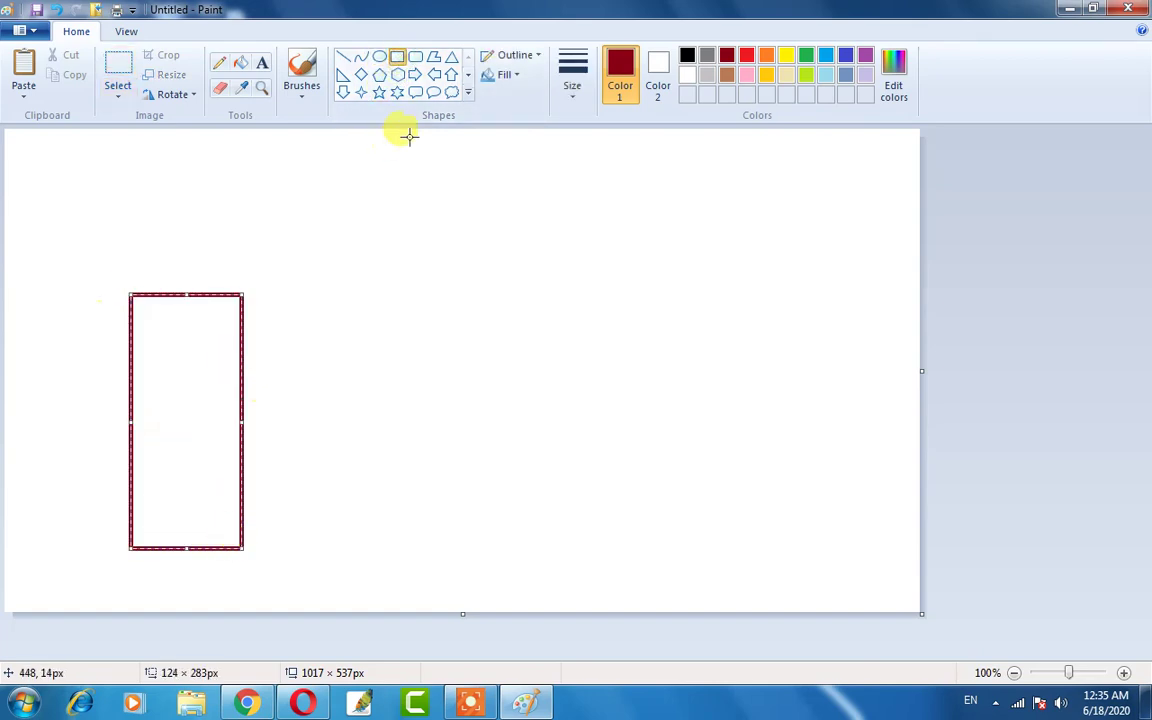
pyautogui.click(362, 75)
pyautogui.moveTo(110, 198); pyautogui.dragTo(259, 396)
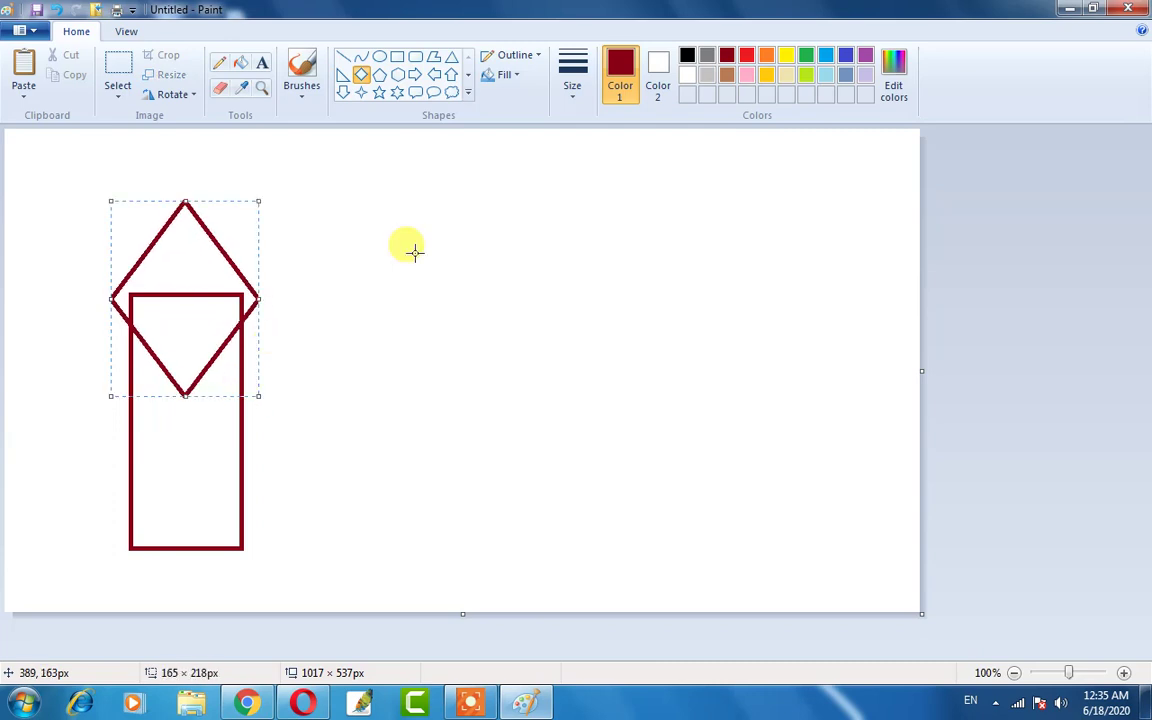
# Add a wide rectangle about 376 × 277 px beside the tall one and a sloping roof line from the diamond's peak to its far corner.
pyautogui.click(349, 61)
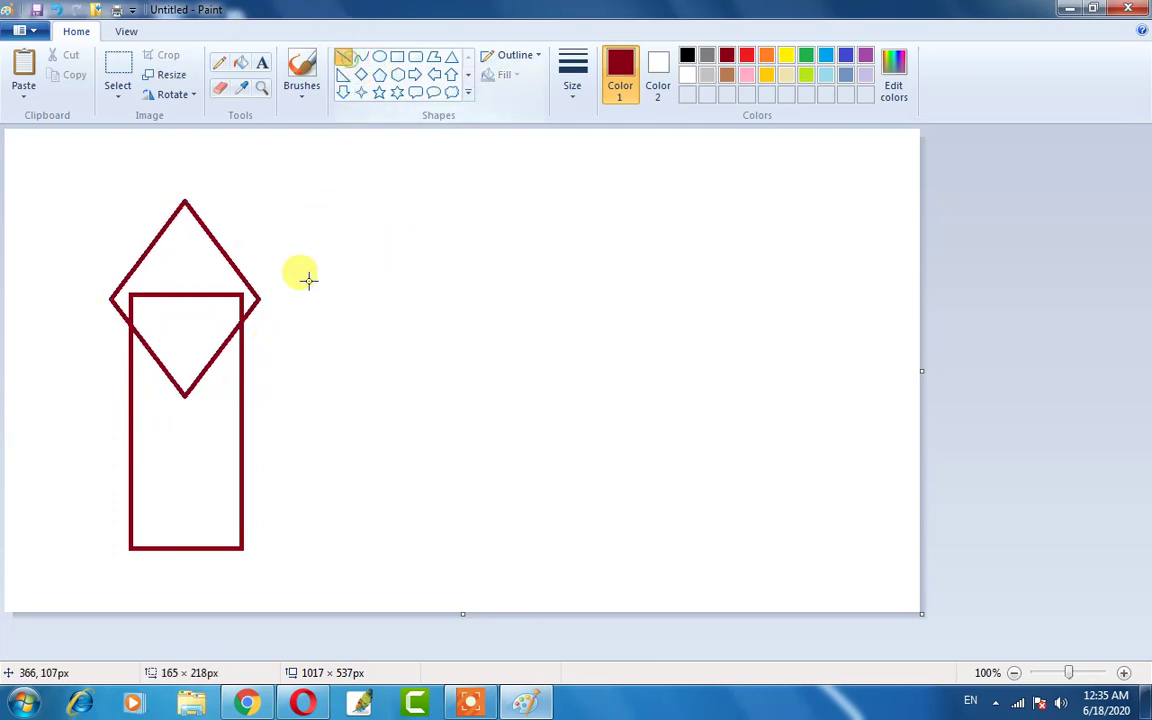
pyautogui.click(398, 59)
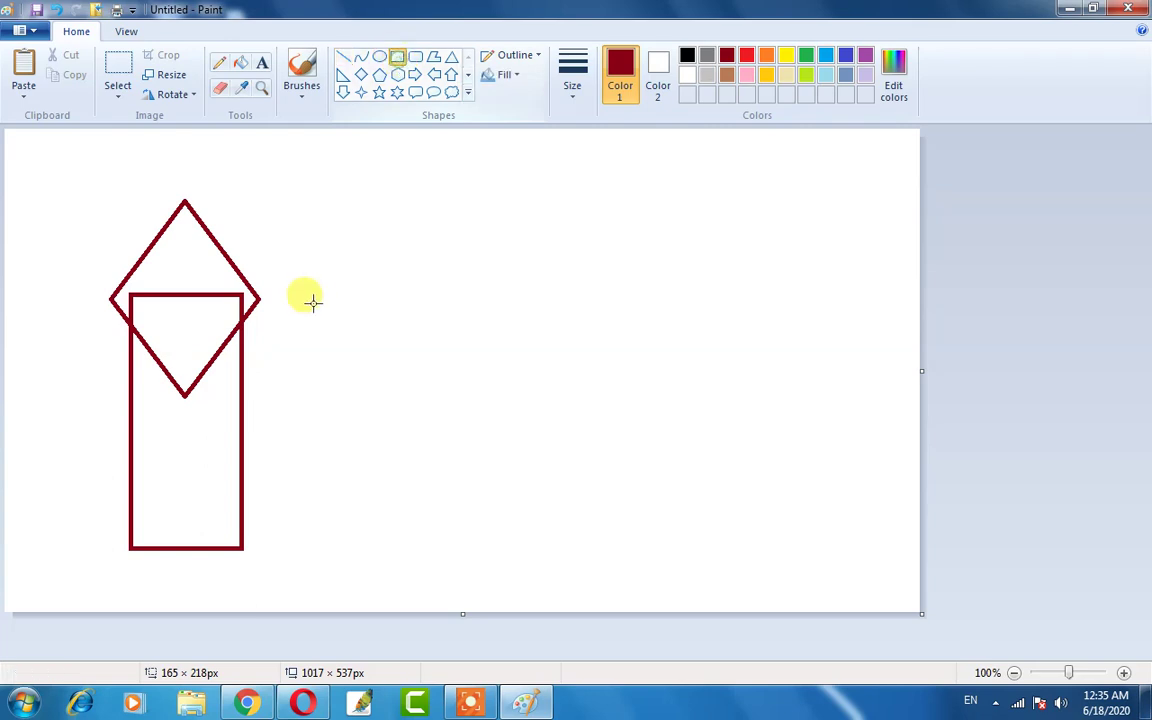
pyautogui.moveTo(241, 296); pyautogui.dragTo(580, 545)
pyautogui.click(348, 60)
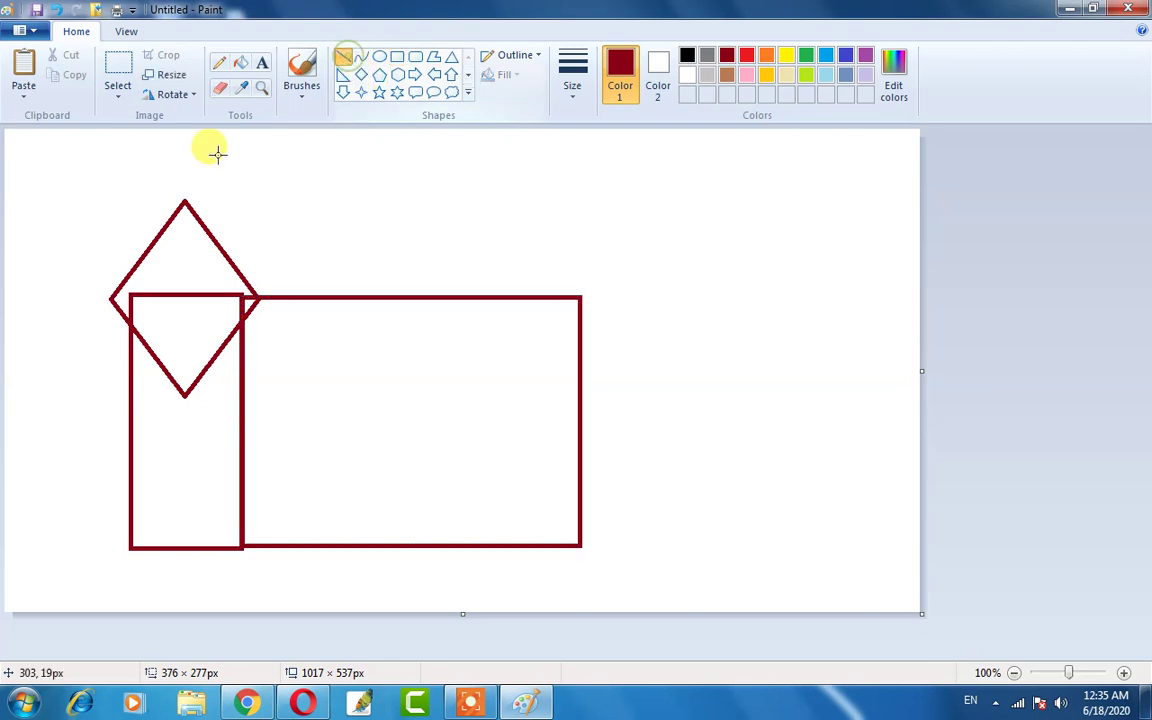
pyautogui.moveTo(185, 197); pyautogui.dragTo(576, 297)
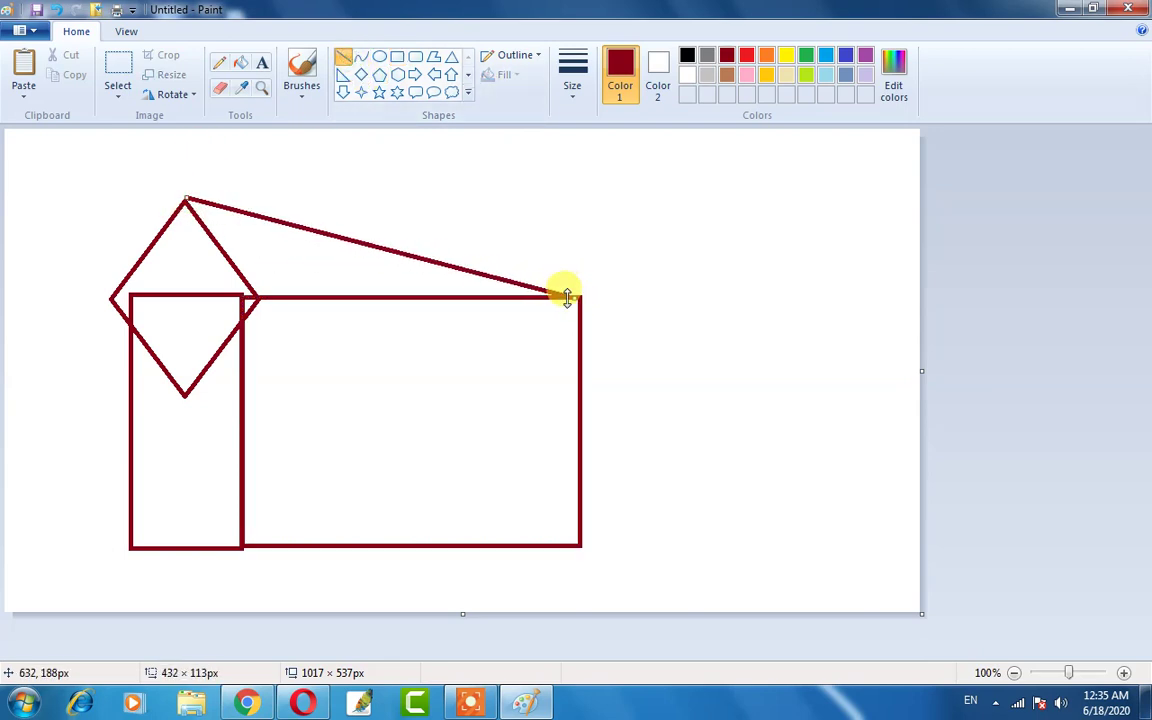
# Draw a window rectangle about 159 × 128 px inside the wide wall, with a diamond about 66 × 91 px inside it.
pyautogui.click(397, 57)
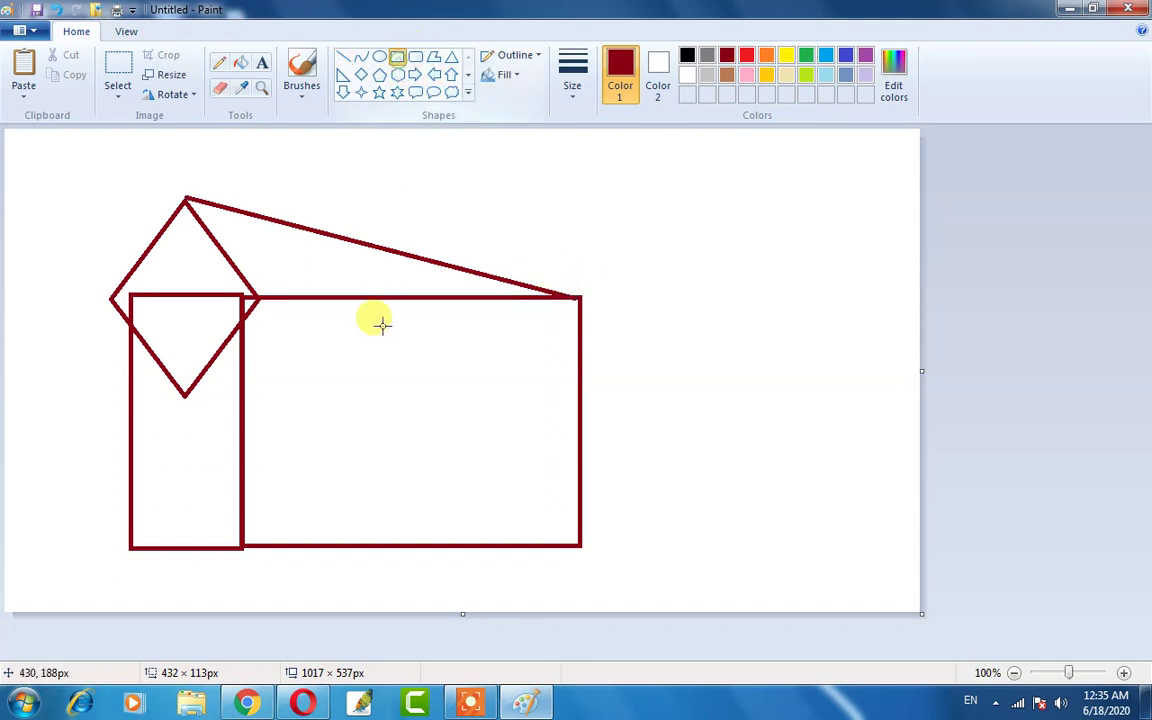
pyautogui.moveTo(348, 359); pyautogui.dragTo(495, 476)
pyautogui.click(361, 74)
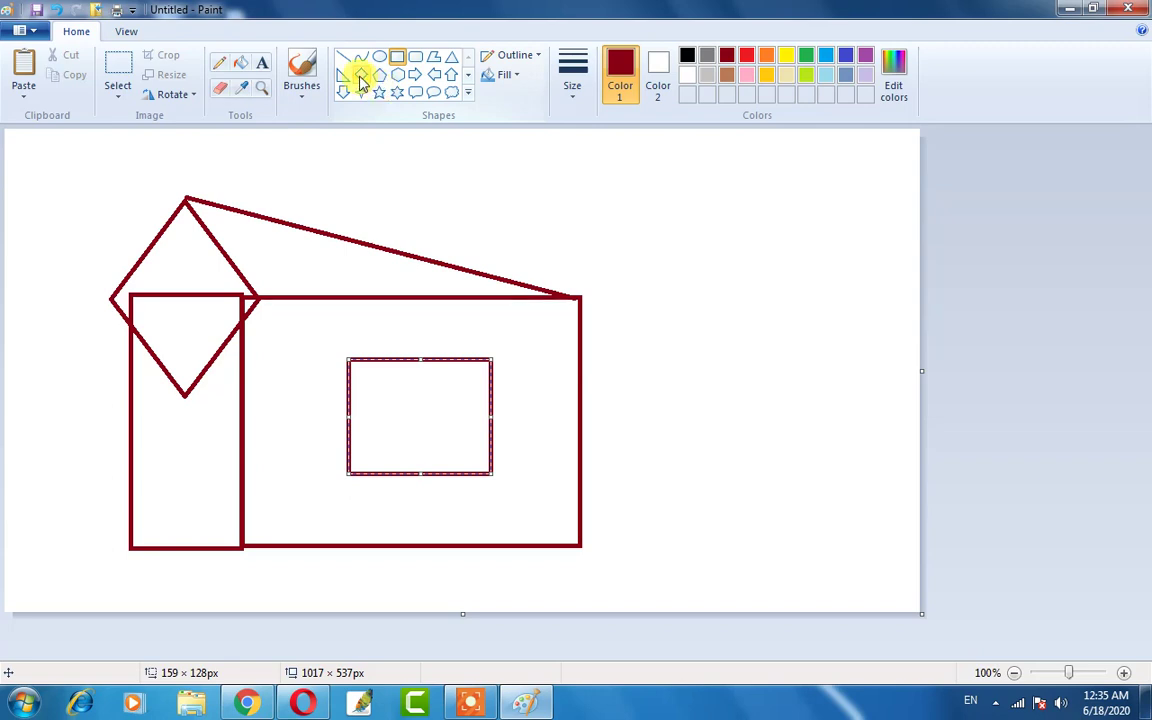
pyautogui.moveTo(389, 374); pyautogui.dragTo(445, 450)
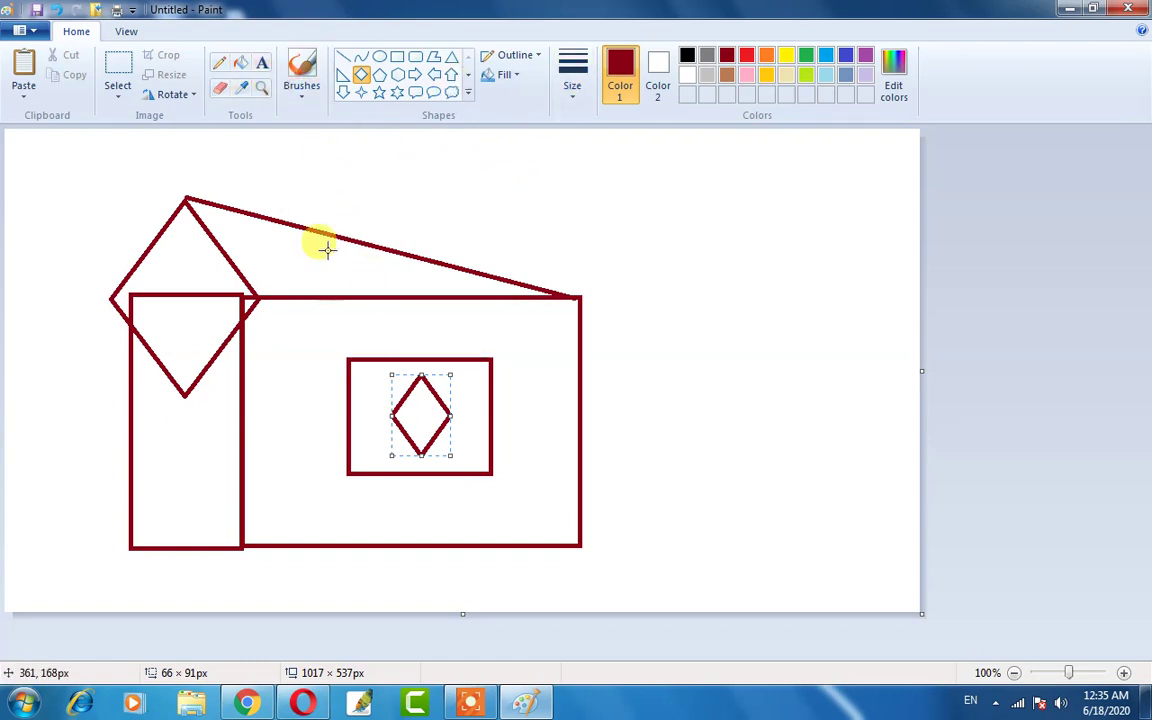
# Fill the wide wall with light yellow, the window with indigo blue and the small diamond inside it with black.
pyautogui.click(240, 66)
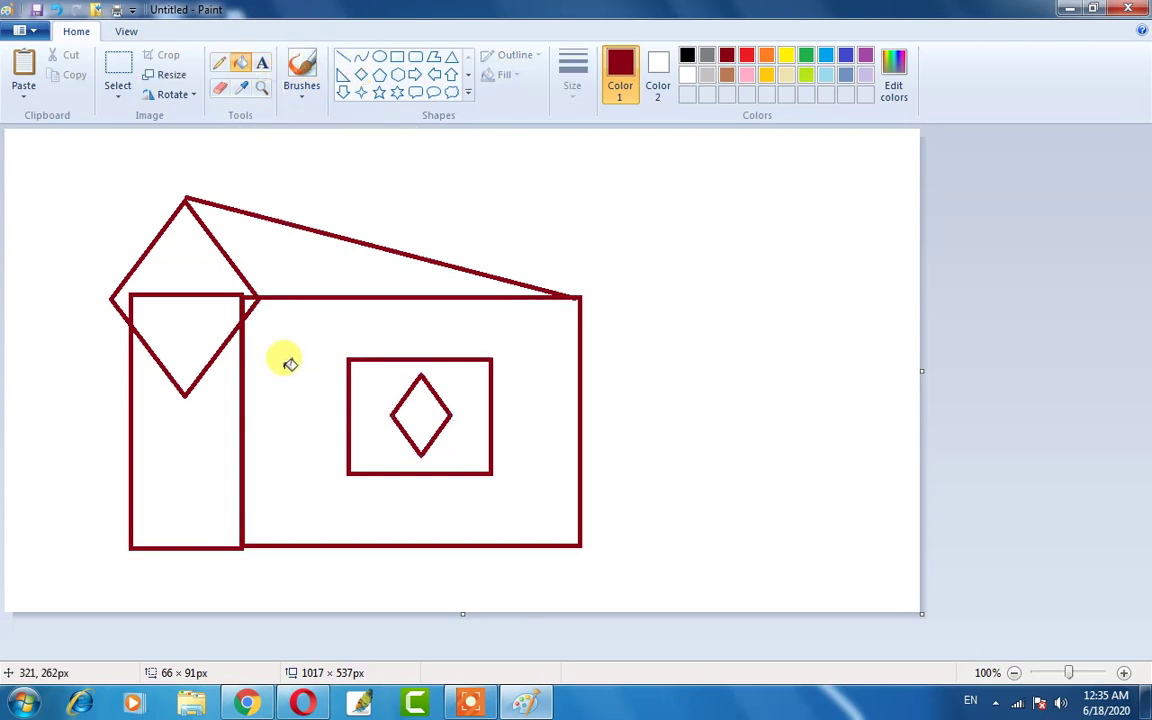
pyautogui.click(787, 76)
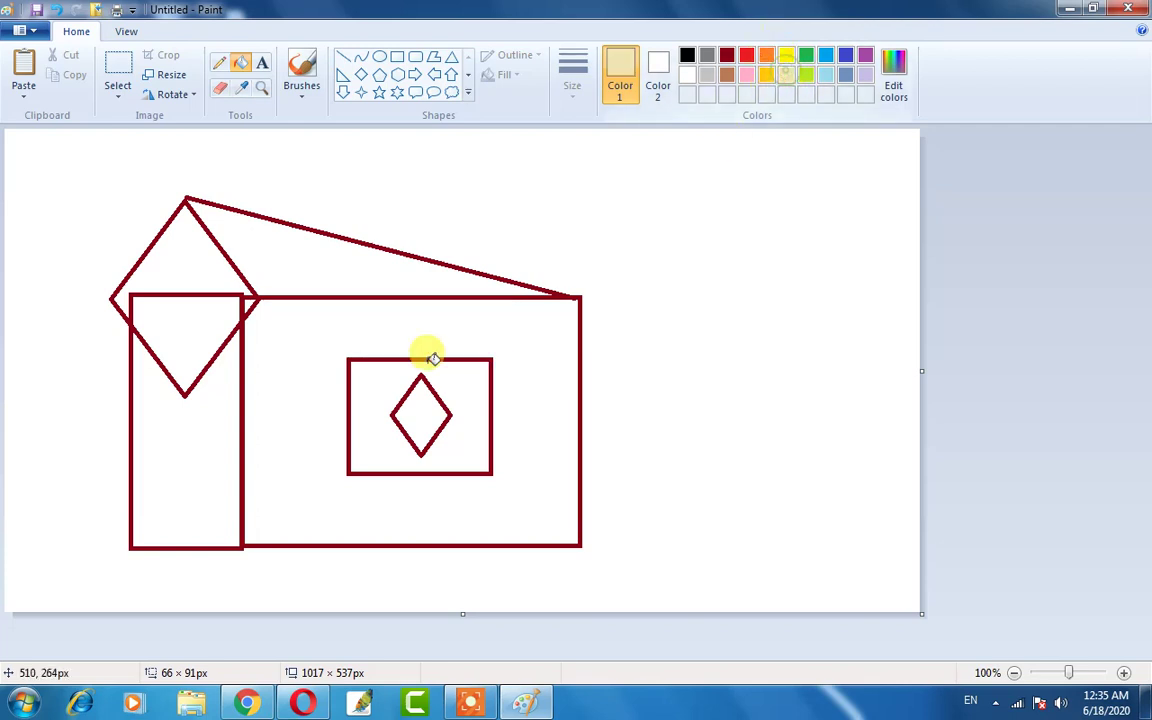
pyautogui.click(336, 330)
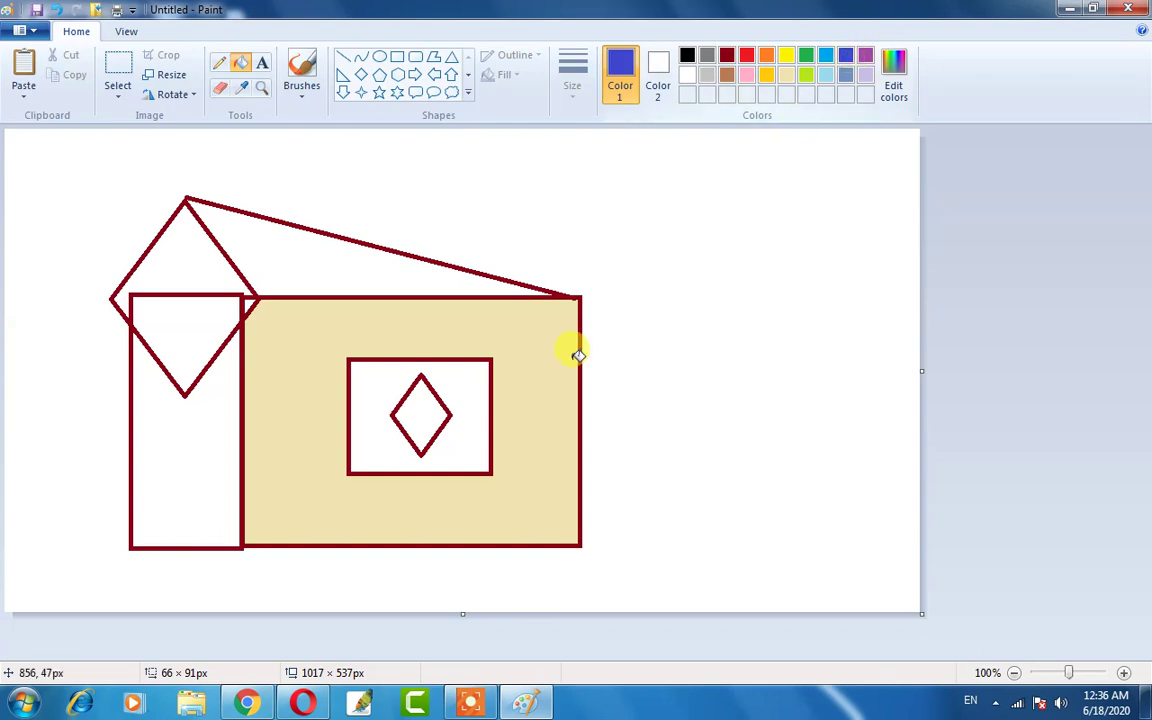
pyautogui.click(382, 393)
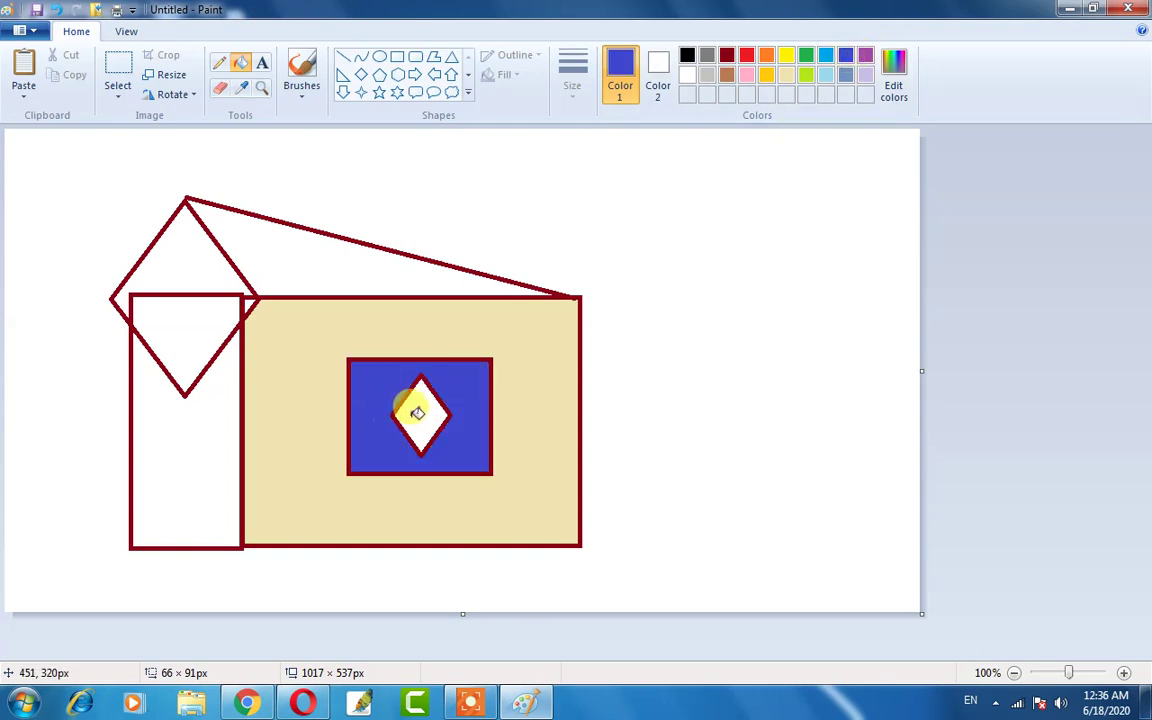
pyautogui.click(687, 57)
pyautogui.click(424, 412)
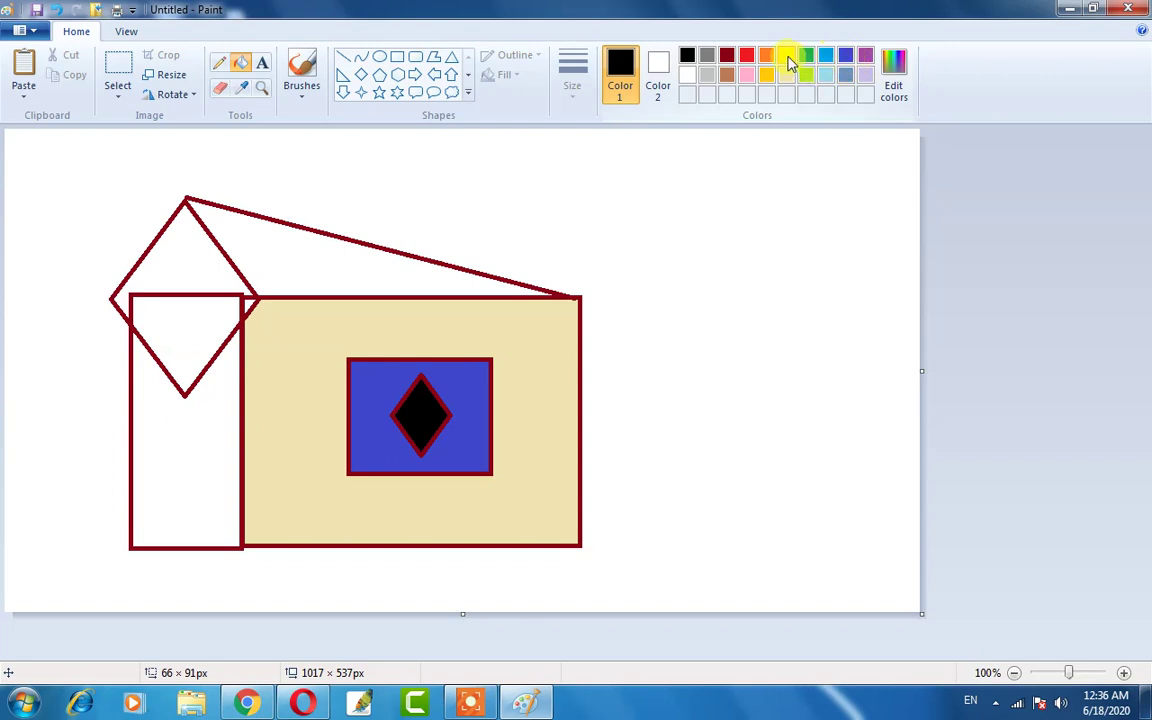
# Fill the sloping roof and the large diamond's sections with orange, and the rest of the tall rectangle with pink.
pyautogui.click(303, 243)
pyautogui.click(190, 253)
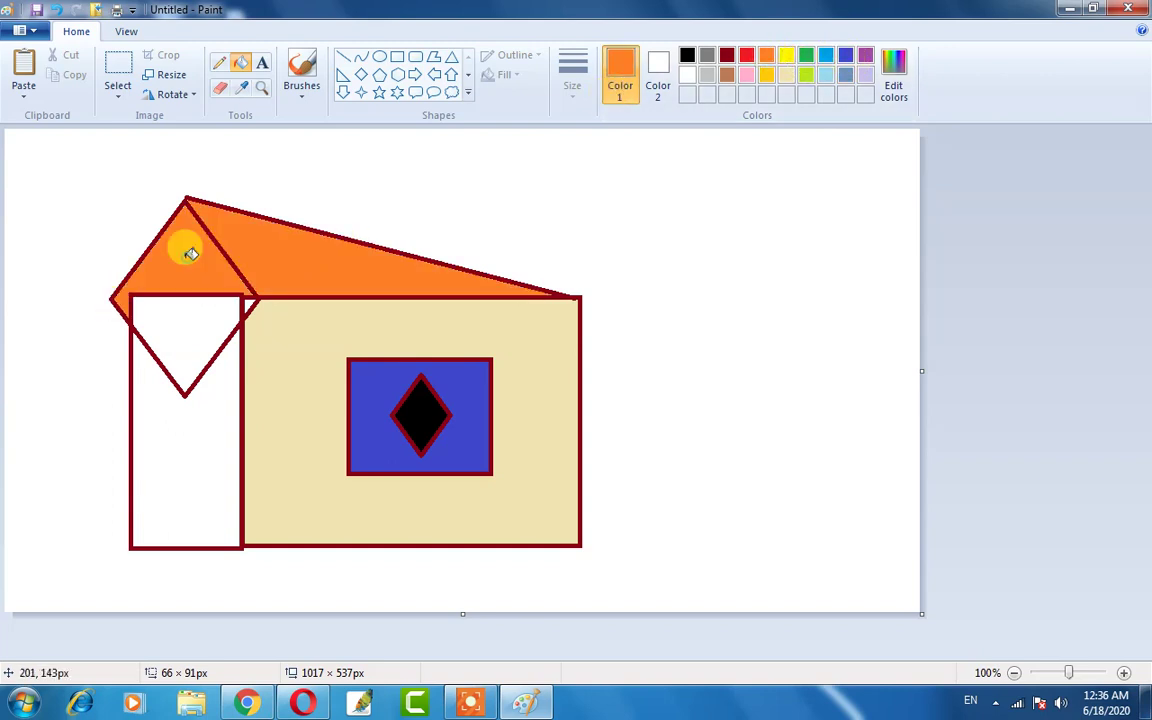
pyautogui.click(181, 328)
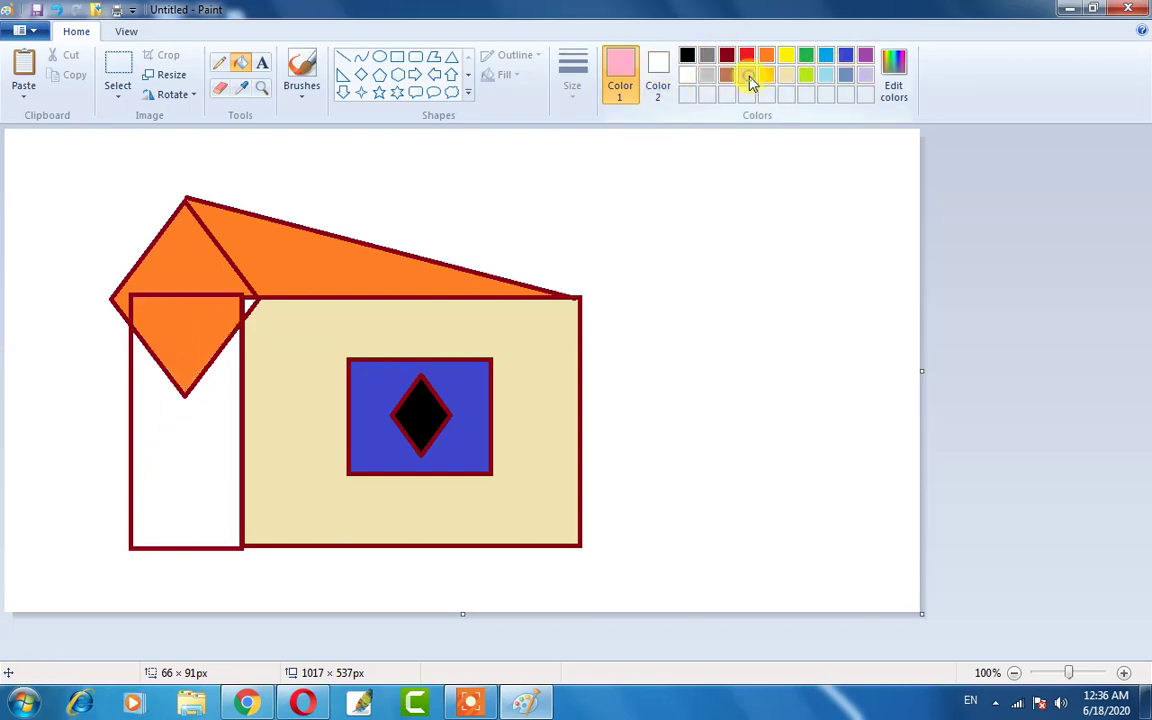
pyautogui.click(187, 413)
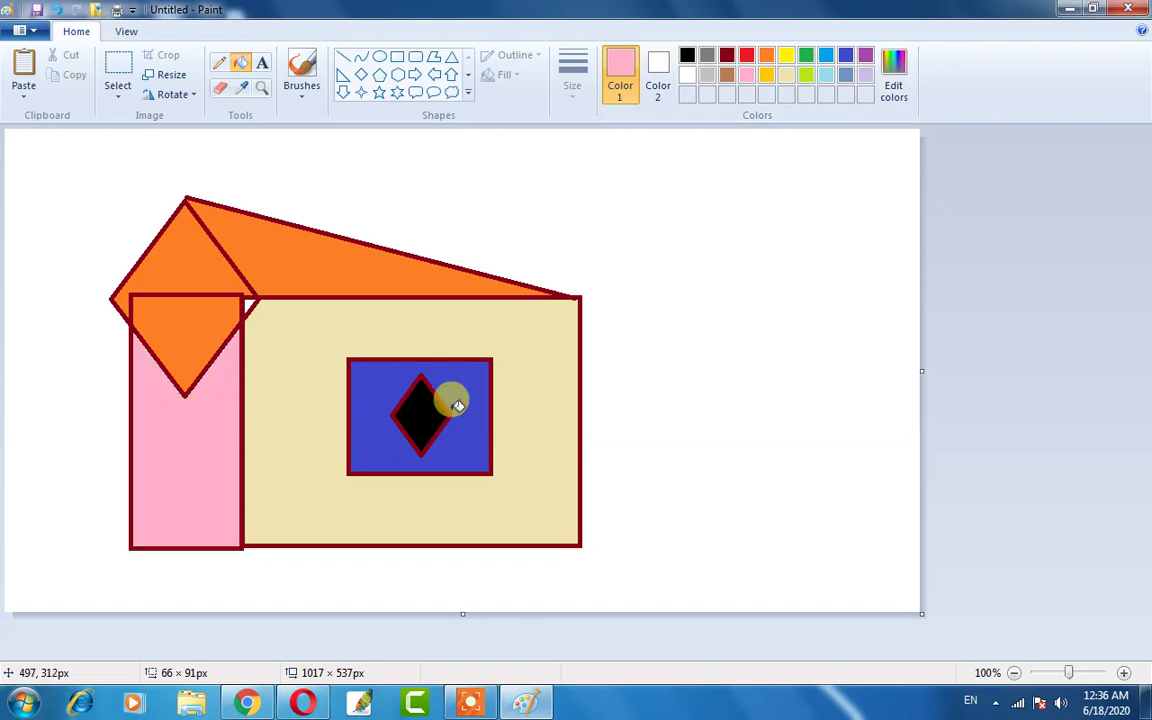
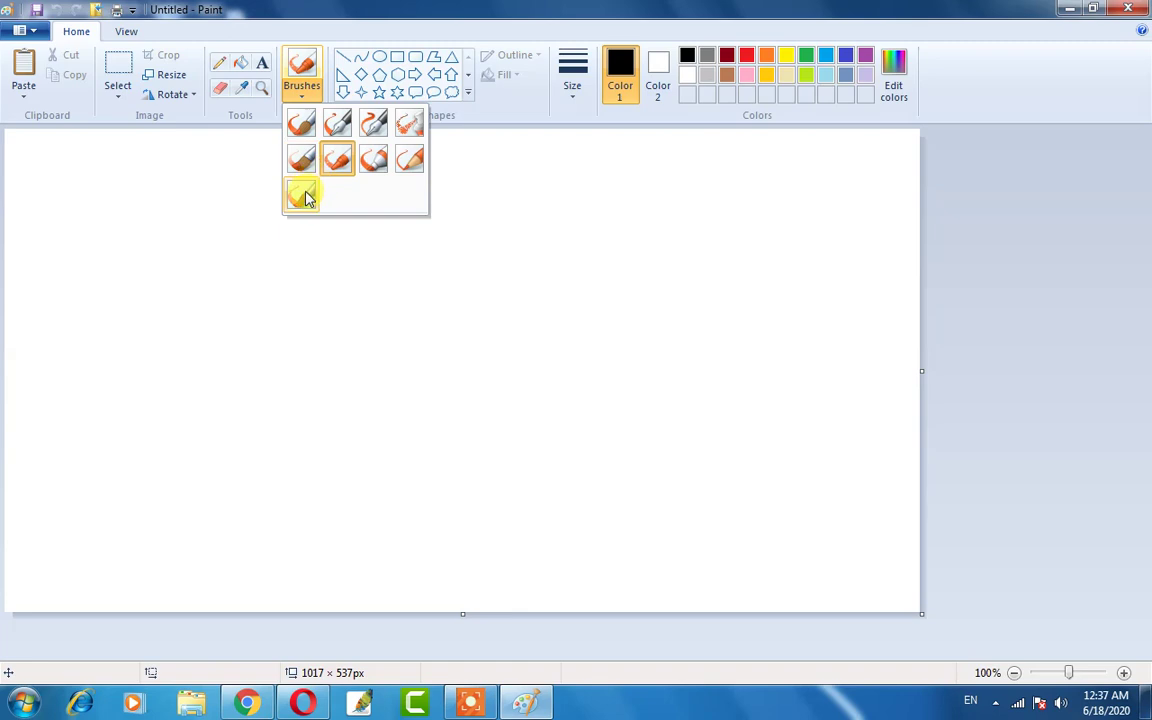
# Paint a black horizontal stroke with the Watercolor brush and another below it with the Oil brush.
pyautogui.click(302, 195)
pyautogui.moveTo(80, 182); pyautogui.dragTo(278, 185)
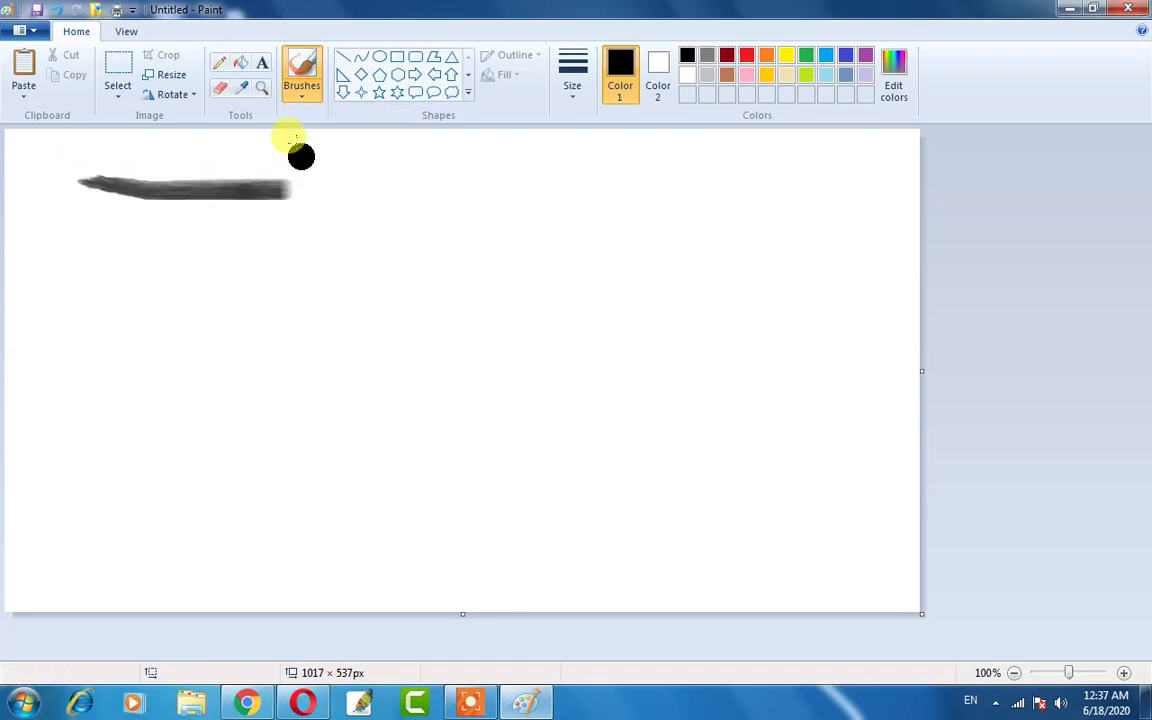
pyautogui.click(301, 92)
pyautogui.click(301, 160)
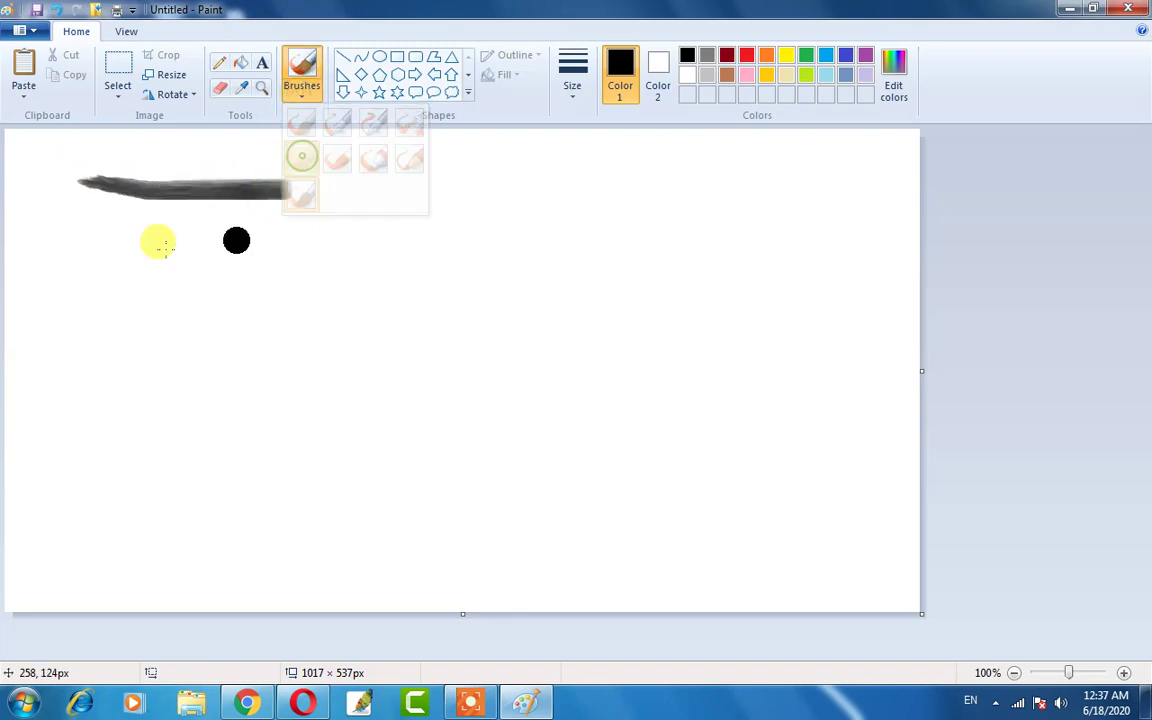
pyautogui.moveTo(80, 237); pyautogui.dragTo(296, 255)
# Paint a second black Oil brush stroke below the others, followed by a red one beneath it.
pyautogui.click(301, 92)
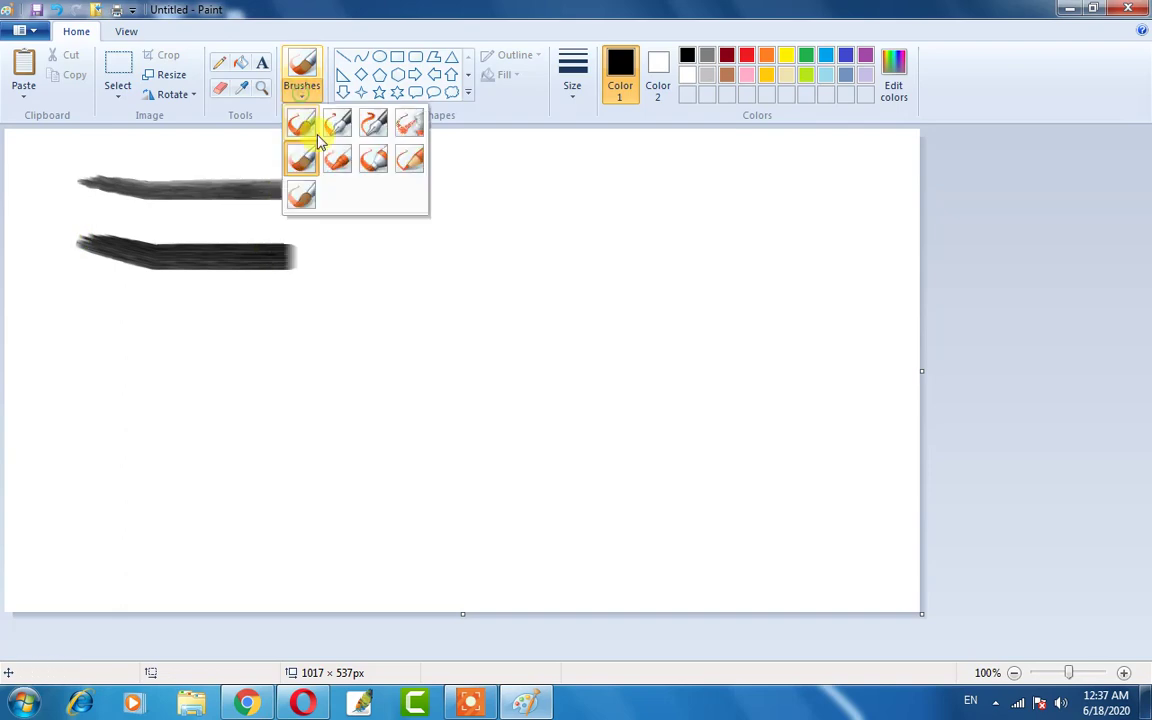
pyautogui.click(753, 95)
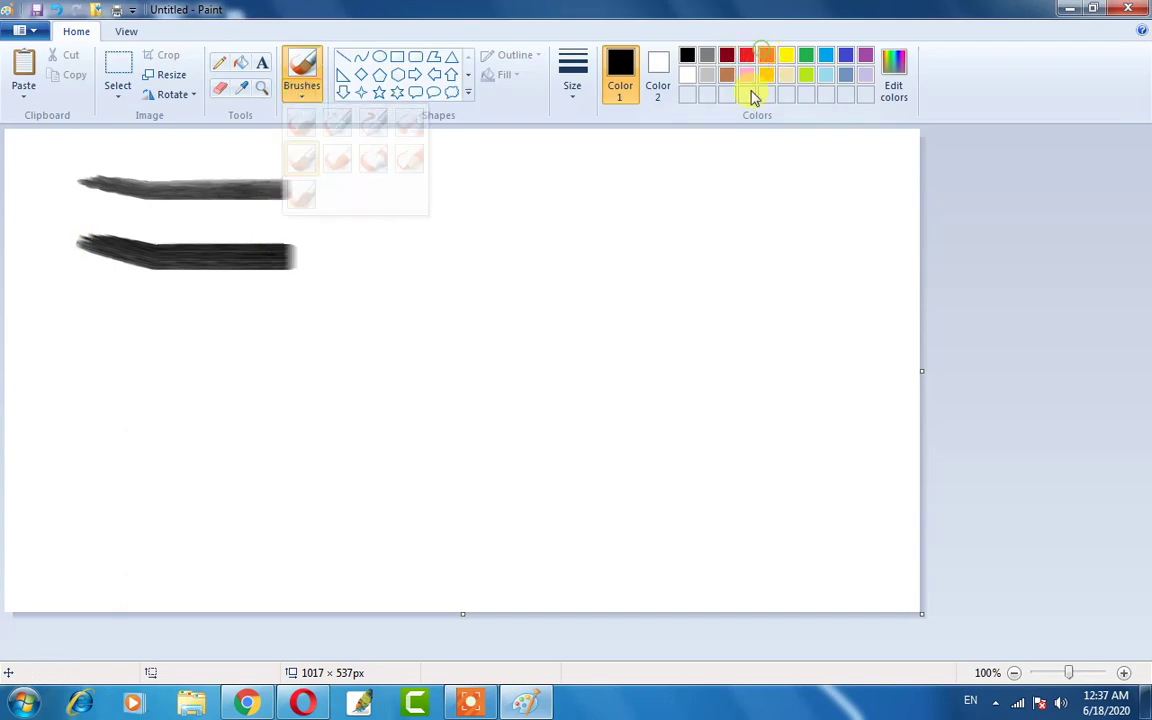
pyautogui.moveTo(60, 318); pyautogui.dragTo(310, 340)
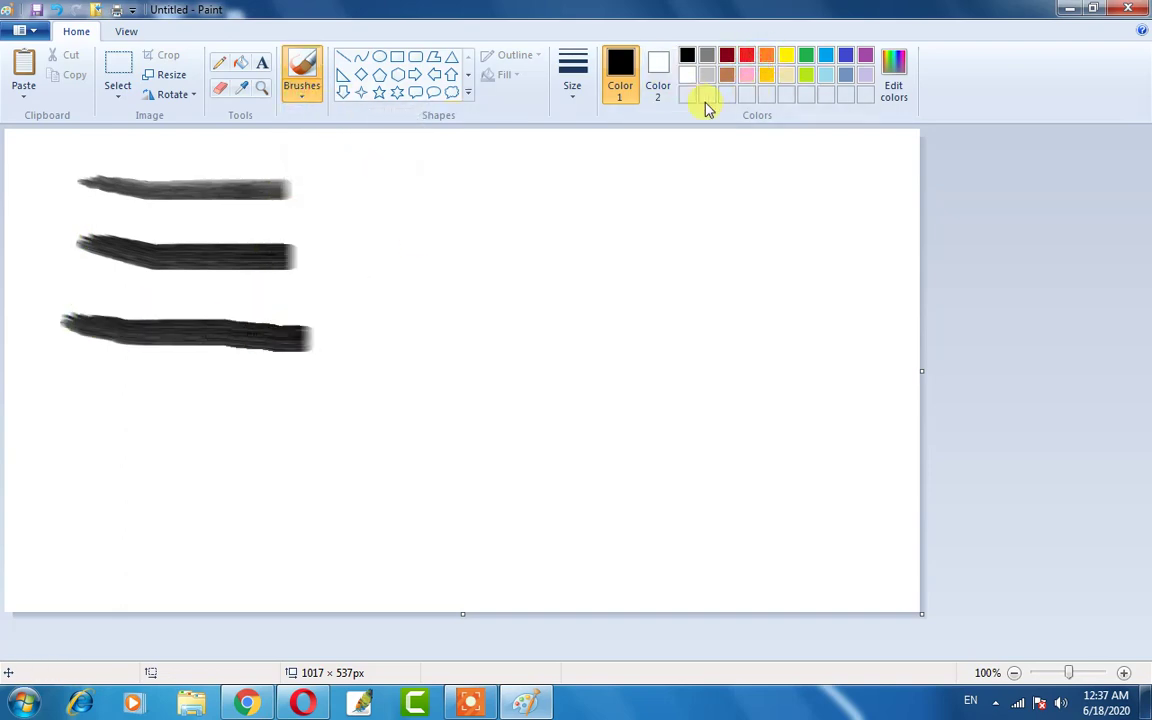
pyautogui.click(747, 55)
pyautogui.moveTo(78, 398); pyautogui.dragTo(298, 415)
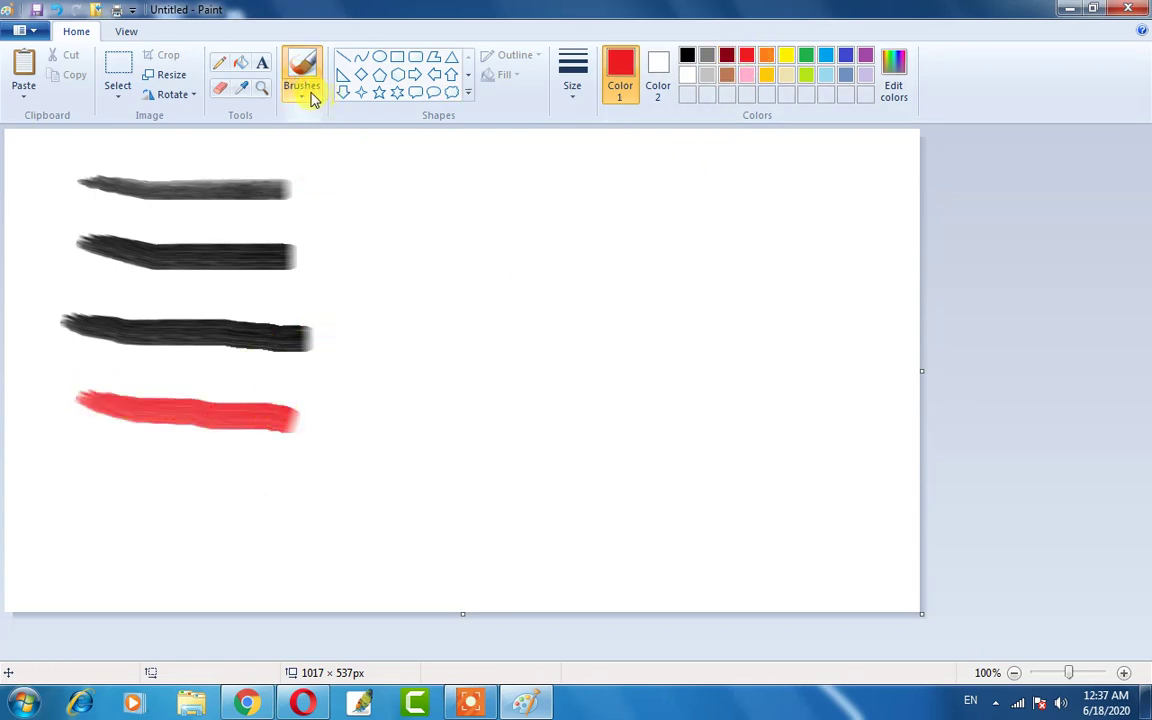
# Paint a red Airbrush stroke beside the existing strokes and a red Natural pencil stroke below it.
pyautogui.click(310, 95)
pyautogui.click(409, 133)
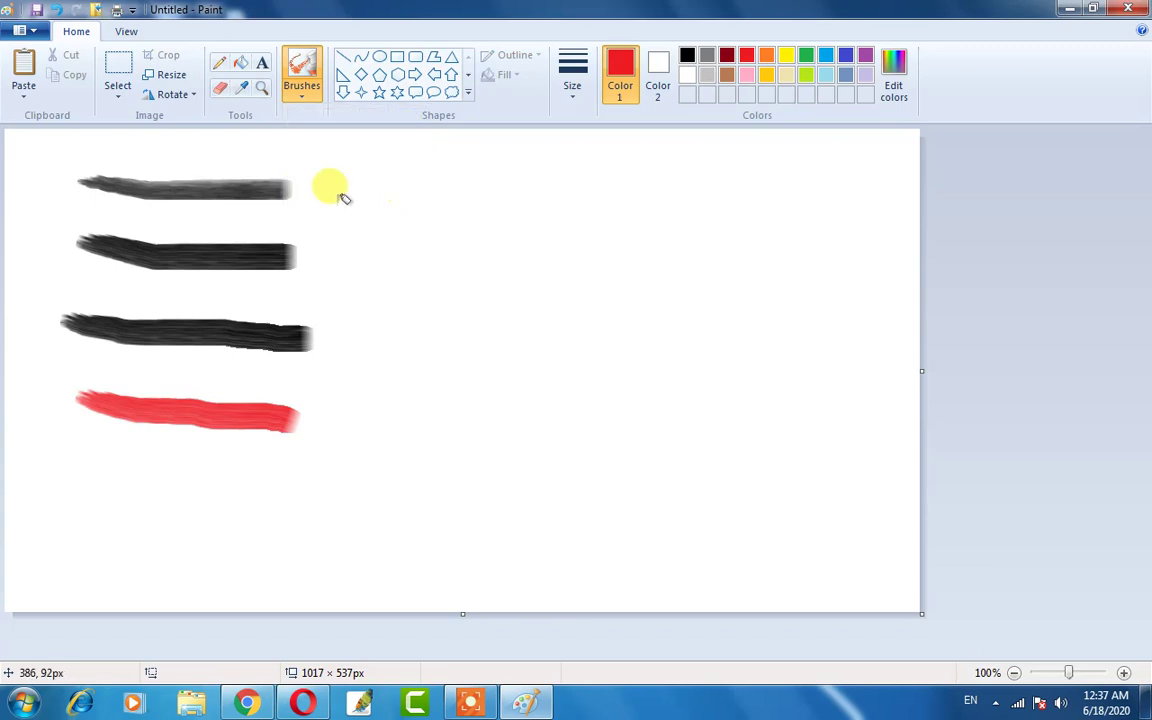
pyautogui.moveTo(334, 204)
pyautogui.mouseDown()
pyautogui.moveTo(513, 232)
pyautogui.moveTo(561, 224)
pyautogui.mouseUp()
pyautogui.click(303, 95)
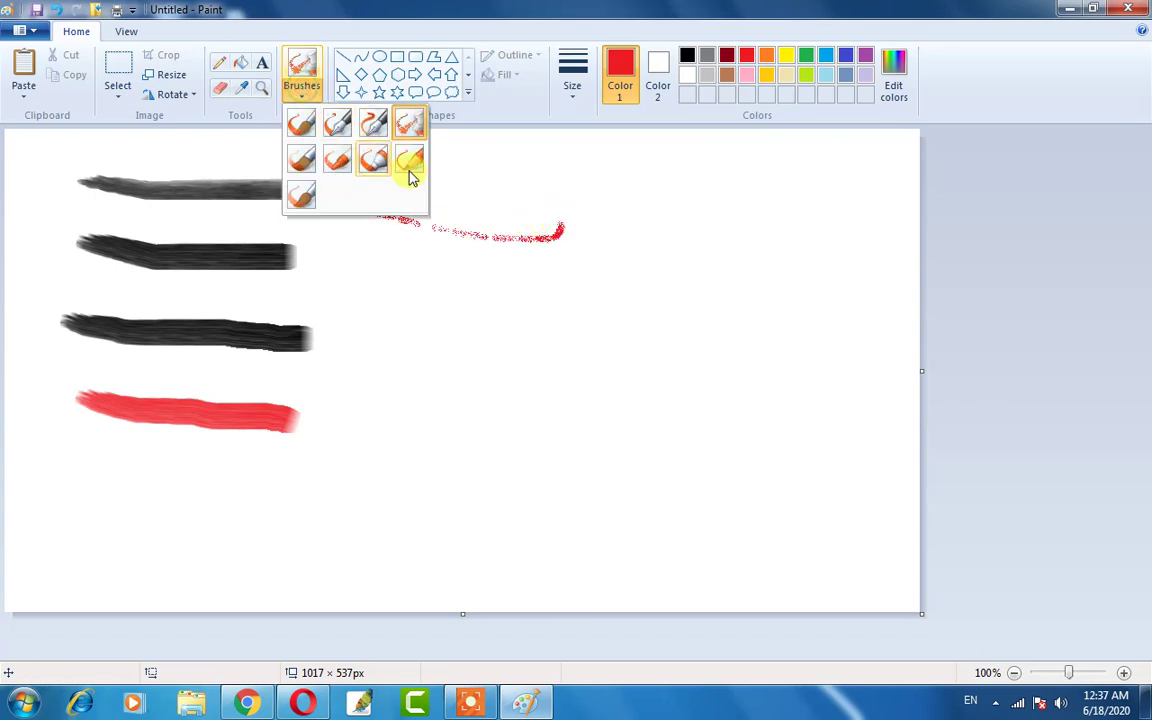
pyautogui.click(407, 167)
pyautogui.moveTo(369, 282); pyautogui.dragTo(586, 303)
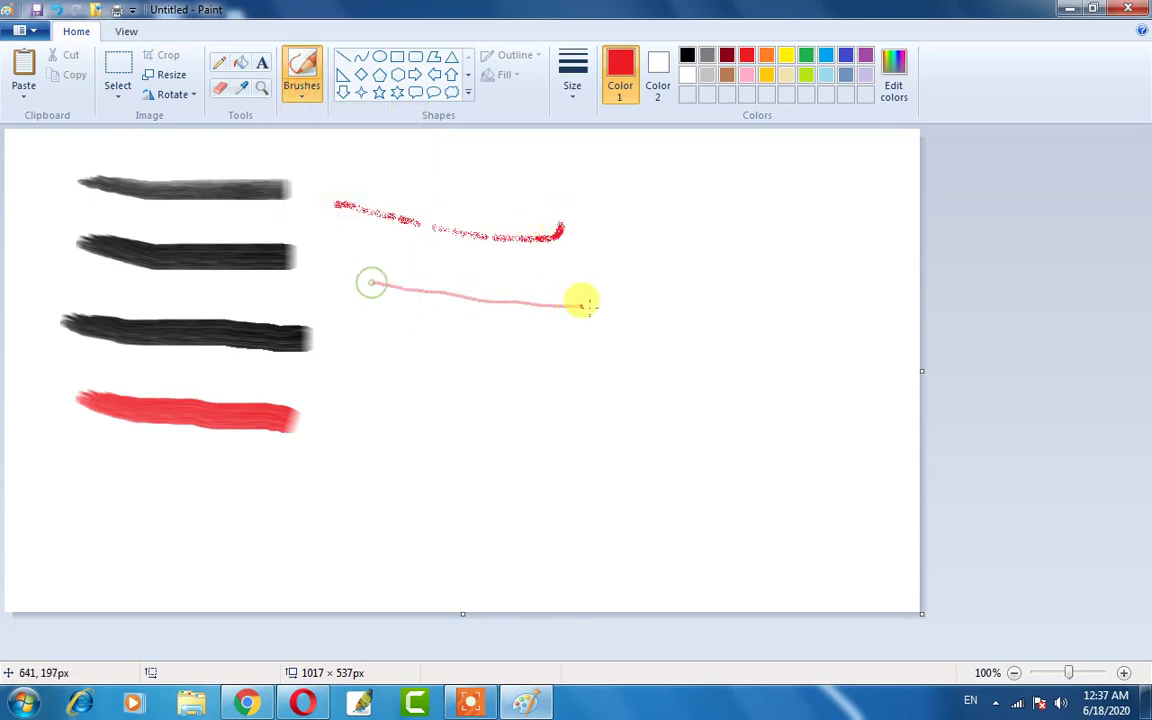
# Paint a curved red stroke with the Crayon brush below the thin Natural pencil line.
pyautogui.click(297, 100)
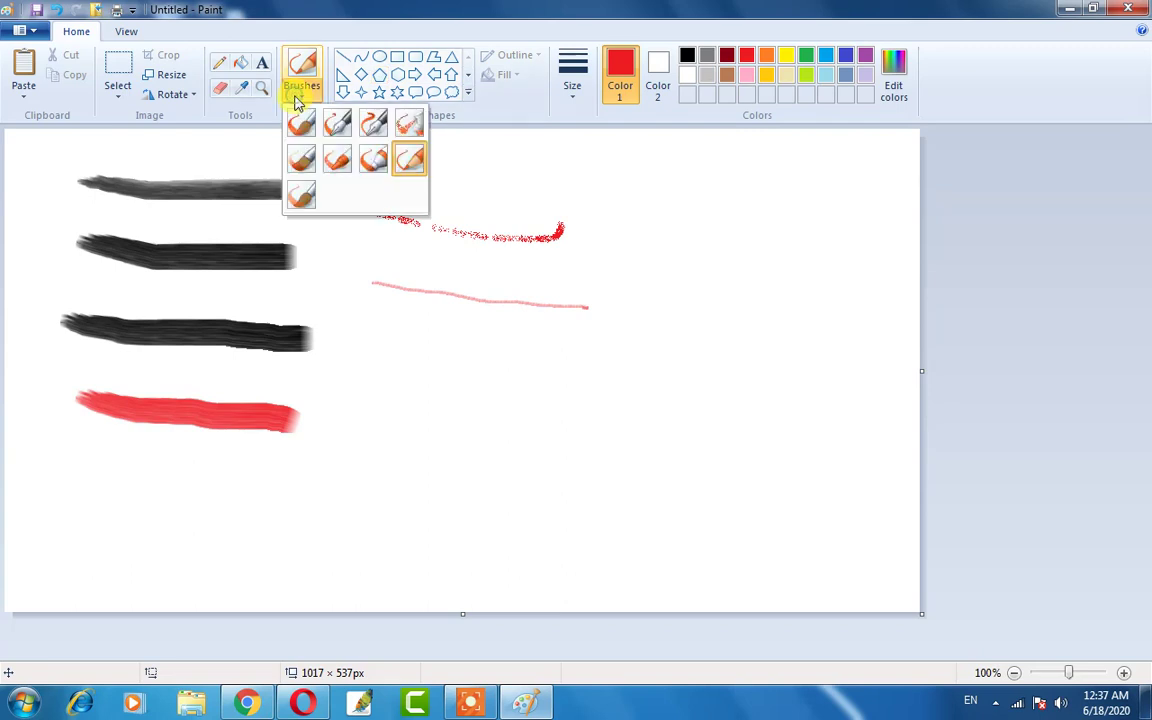
pyautogui.click(338, 162)
pyautogui.moveTo(388, 348)
pyautogui.mouseDown()
pyautogui.moveTo(620, 387)
pyautogui.moveTo(600, 453)
pyautogui.moveTo(519, 458)
pyautogui.moveTo(418, 502)
pyautogui.mouseUp()
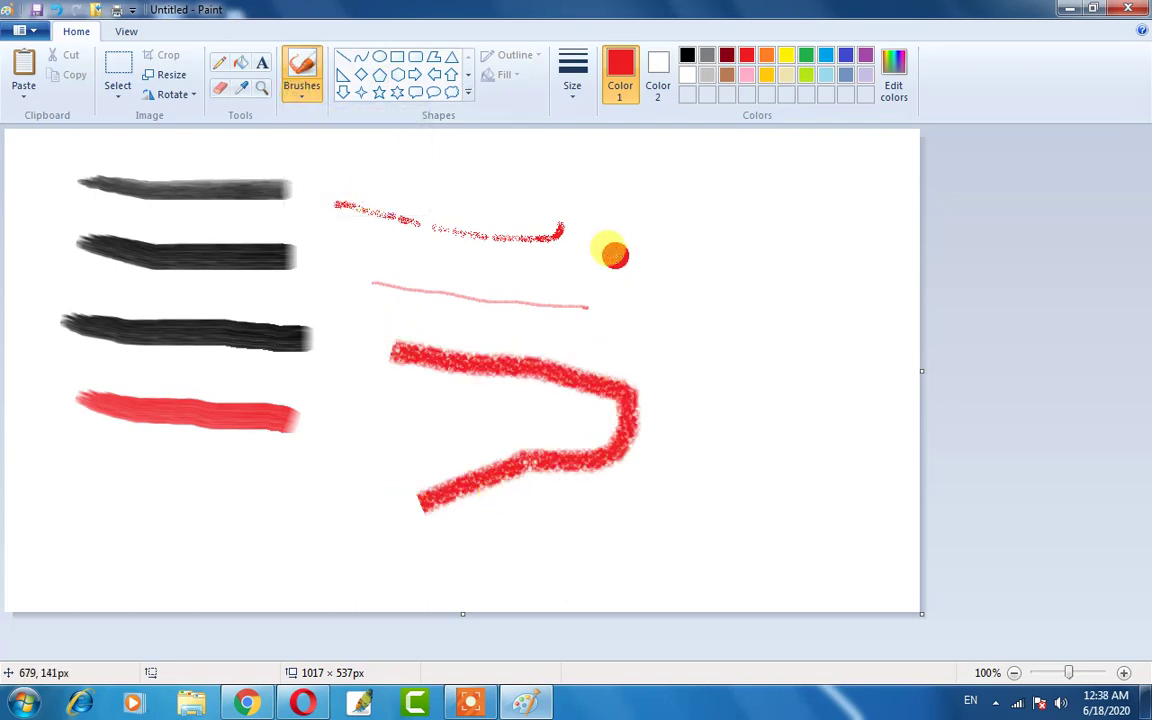
# Delete everything on the canvas and undo the deletion.
pyautogui.hotkey('ctrl', 'a')
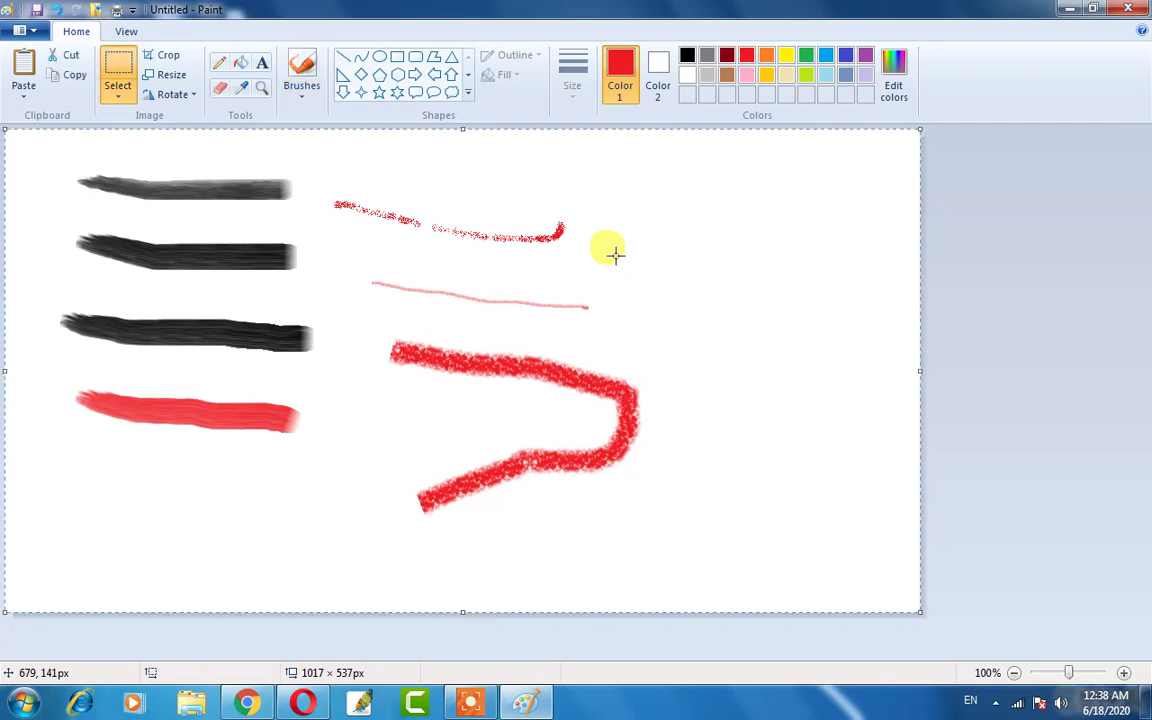
pyautogui.press('Delete')
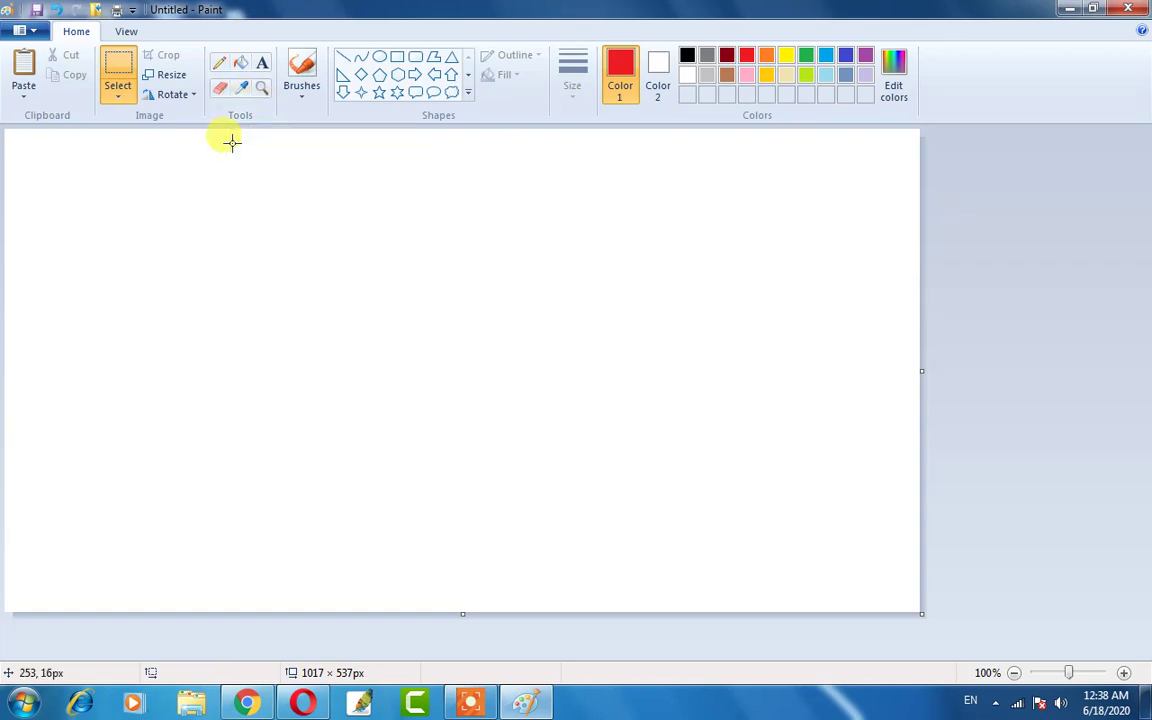
pyautogui.hotkey('ctrl', 'z')
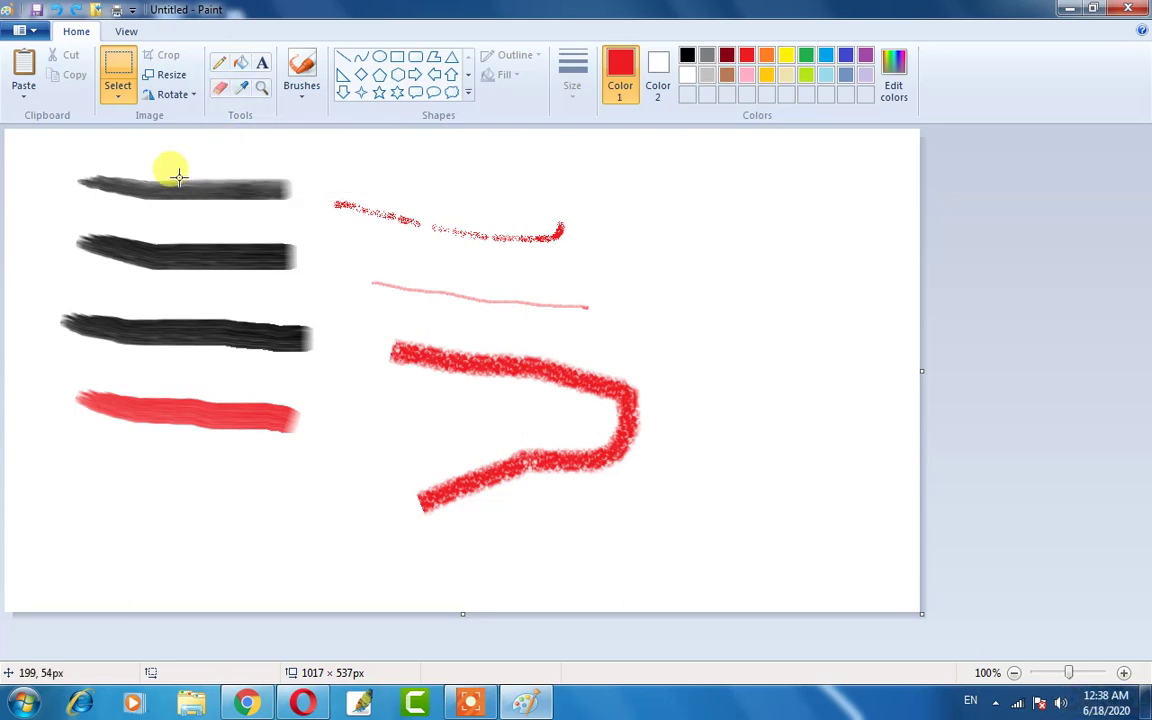
# Erase parts of the black and red brush strokes with the Eraser.
pyautogui.click(219, 89)
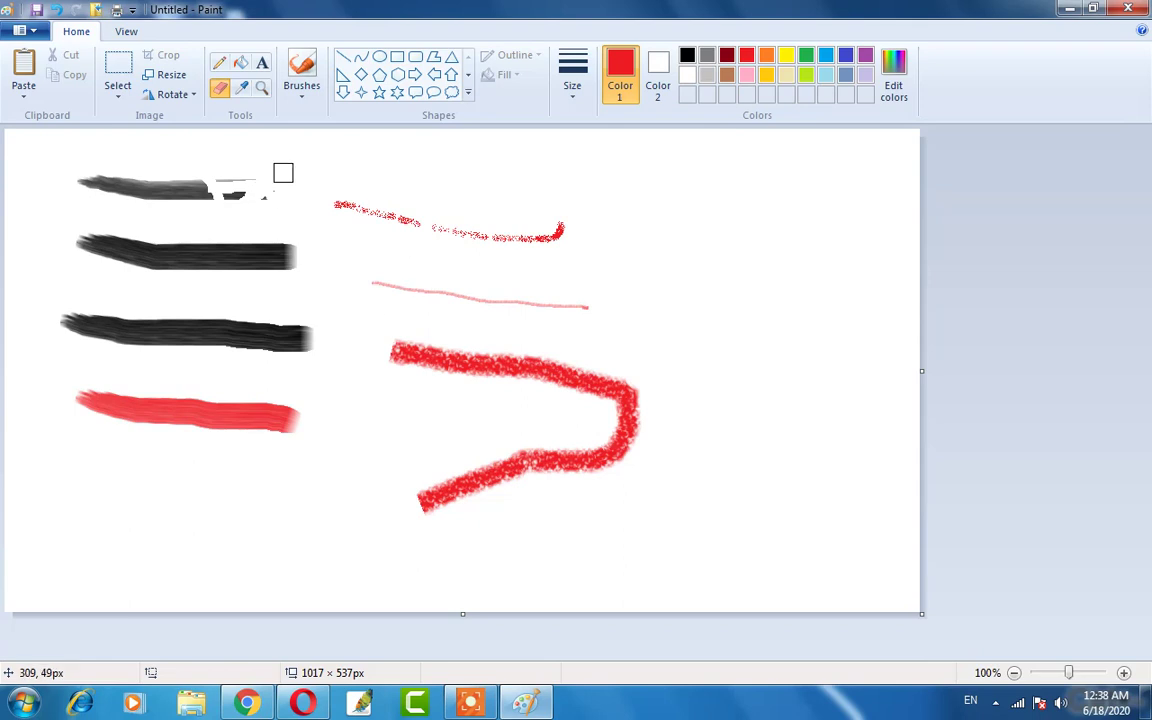
pyautogui.moveTo(88, 206)
pyautogui.mouseDown()
pyautogui.moveTo(68, 181)
pyautogui.moveTo(267, 189)
pyautogui.moveTo(201, 181)
pyautogui.moveTo(256, 236)
pyautogui.moveTo(229, 279)
pyautogui.moveTo(263, 259)
pyautogui.moveTo(173, 326)
pyautogui.moveTo(188, 276)
pyautogui.moveTo(159, 360)
pyautogui.moveTo(105, 377)
pyautogui.moveTo(105, 356)
pyautogui.moveTo(90, 356)
pyautogui.moveTo(126, 333)
pyautogui.moveTo(228, 317)
pyautogui.moveTo(284, 345)
pyautogui.moveTo(230, 340)
pyautogui.moveTo(318, 368)
pyautogui.mouseUp()
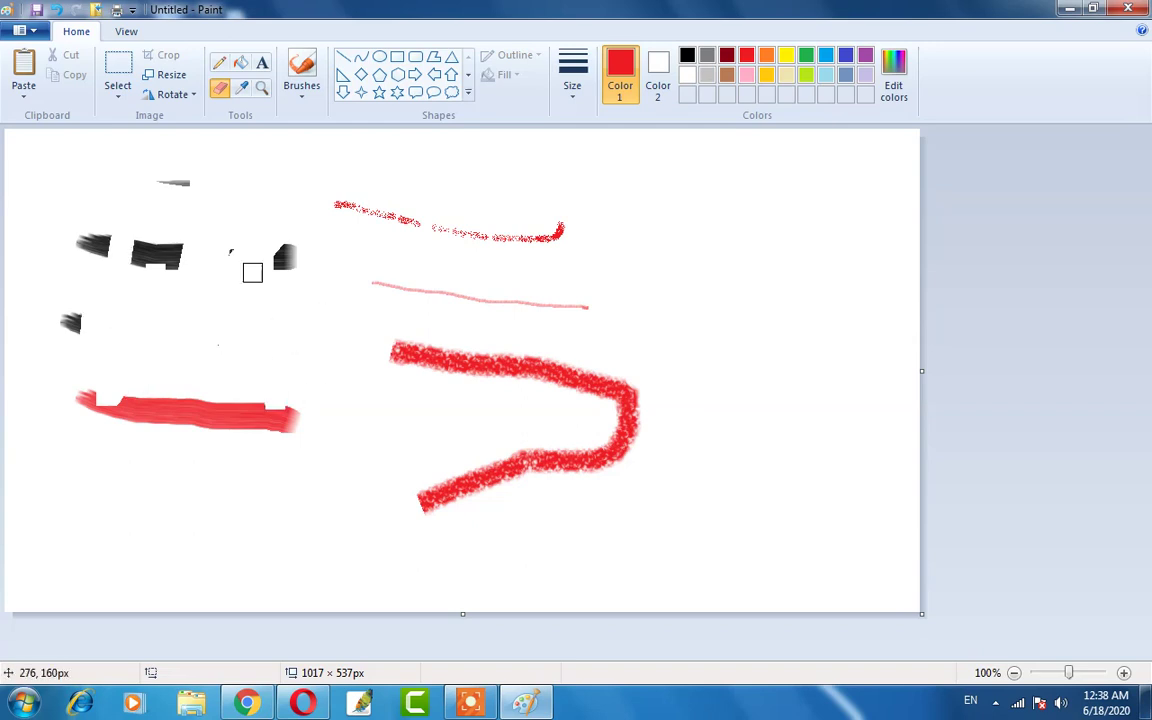
pyautogui.moveTo(252, 272); pyautogui.dragTo(313, 220)
pyautogui.moveTo(232, 280)
pyautogui.mouseDown()
pyautogui.moveTo(585, 329)
pyautogui.moveTo(525, 369)
pyautogui.mouseUp()
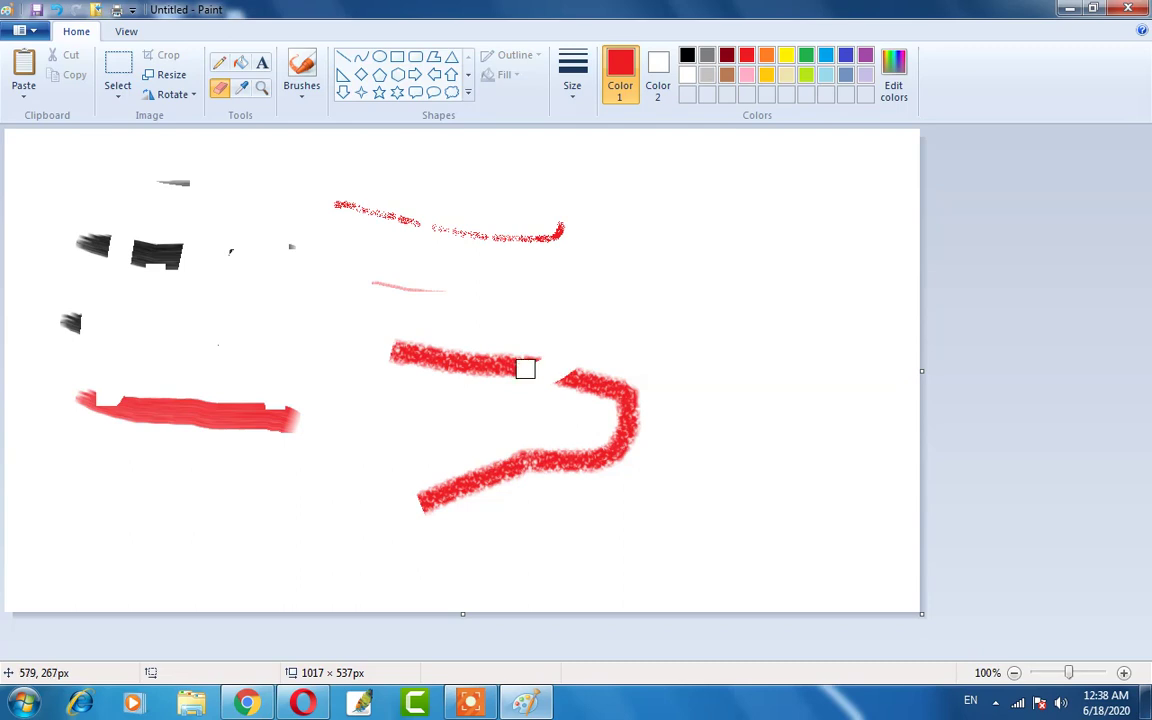
# Clear the whole canvas, and undo the clearing along with the latest erasures.
pyautogui.hotkey('ctrl', 'a')
pyautogui.press('Delete')
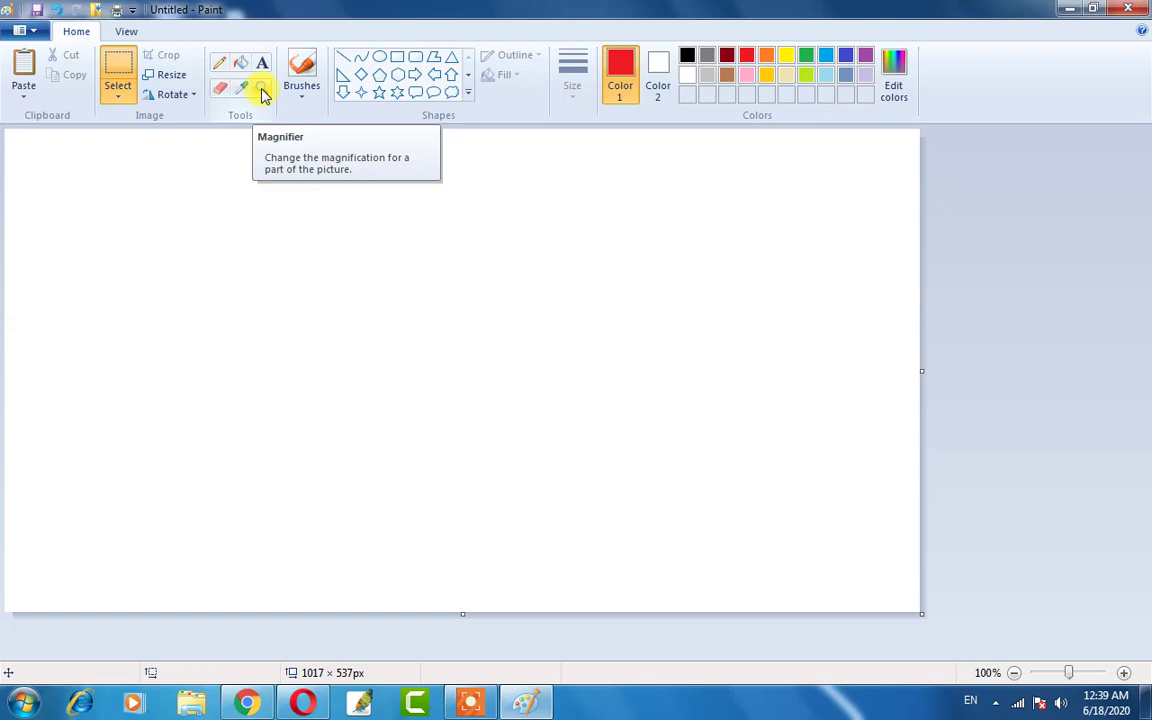
pyautogui.hotkey('ctrl', 'z')
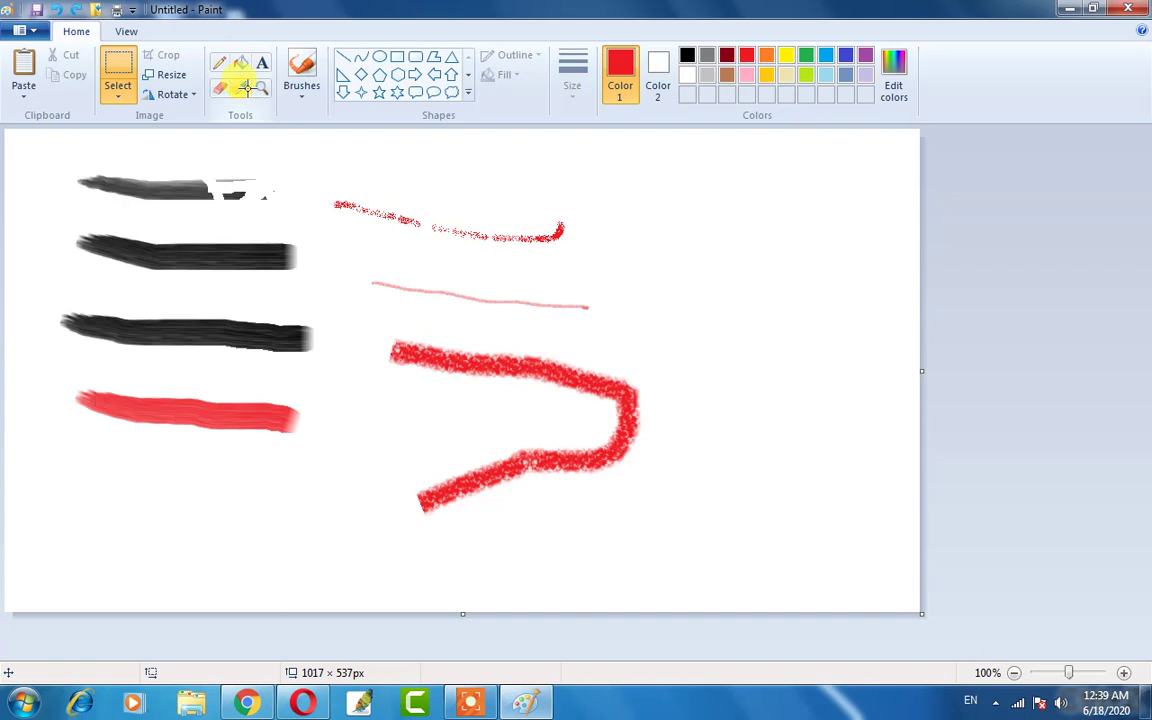
# Open the cpu picture from the Comuter Image folder without saving the drawing, and enlarge its canvas to about 523 × 495 px.
pyautogui.hotkey('ctrl', 'o')
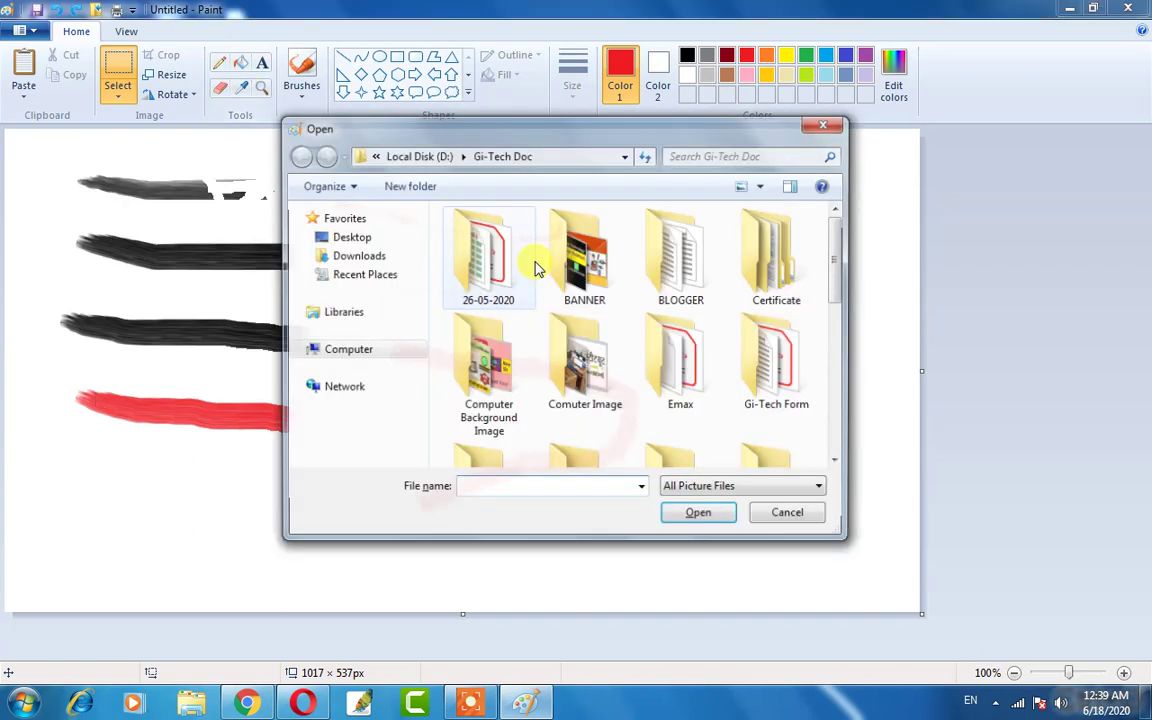
pyautogui.doubleClick(585, 365)
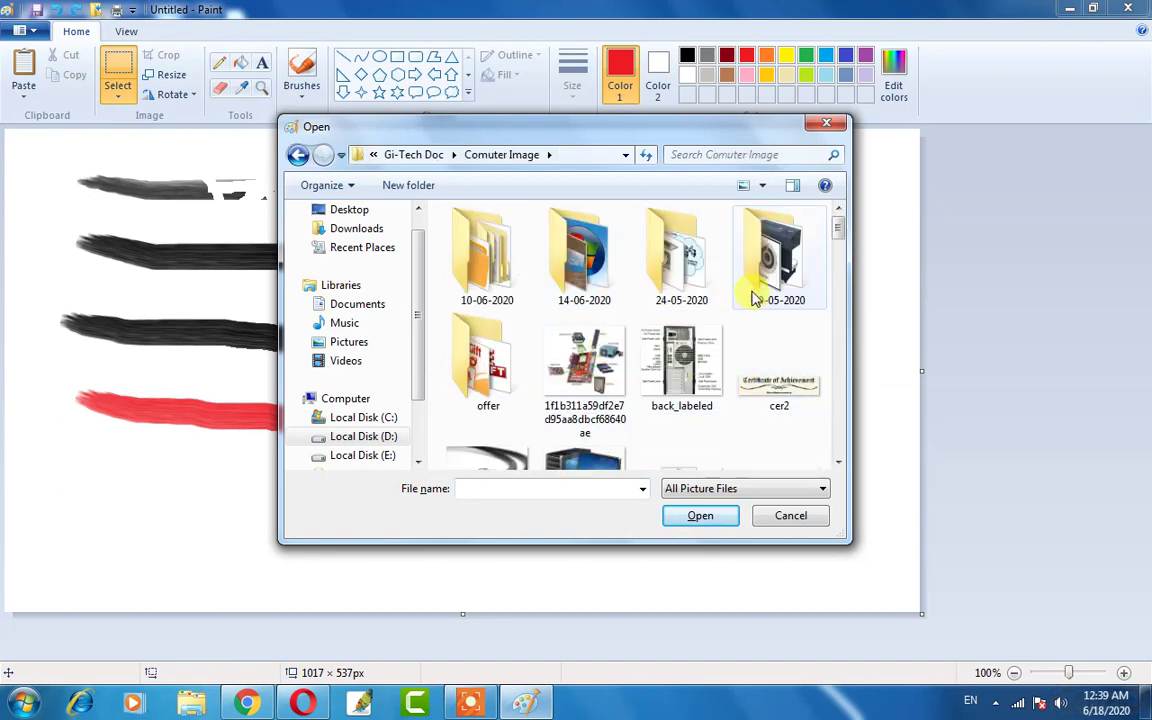
pyautogui.scroll(-1, 585, 403)
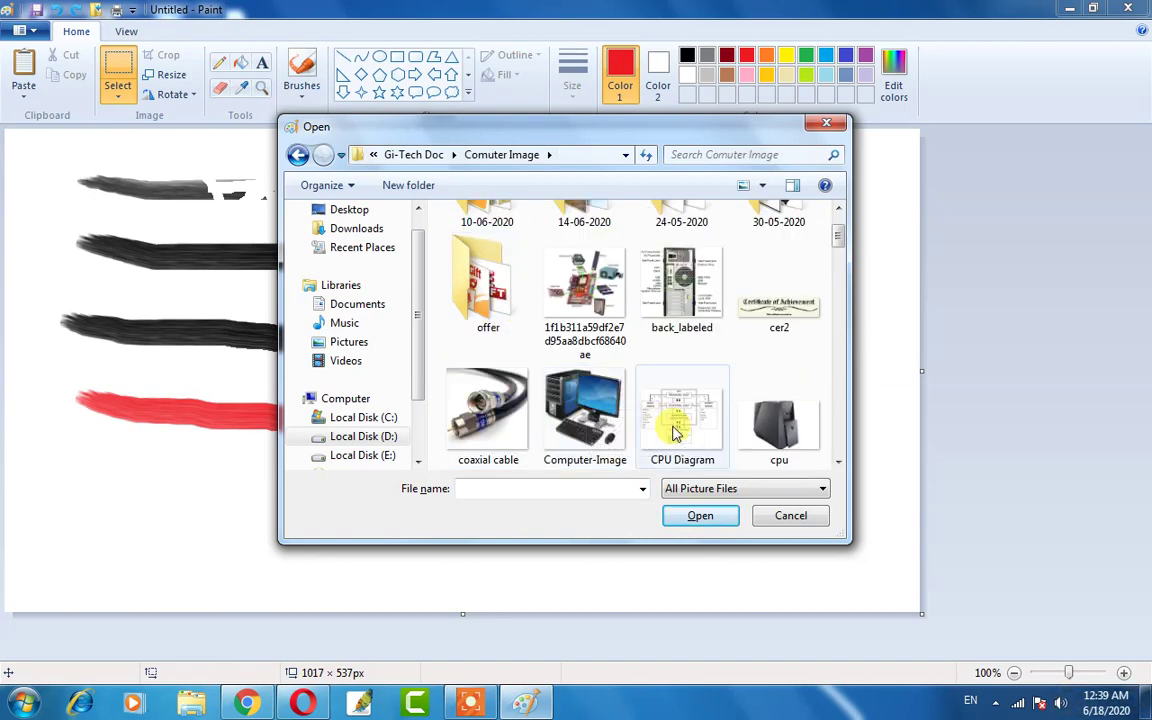
pyautogui.click(775, 415)
pyautogui.click(722, 514)
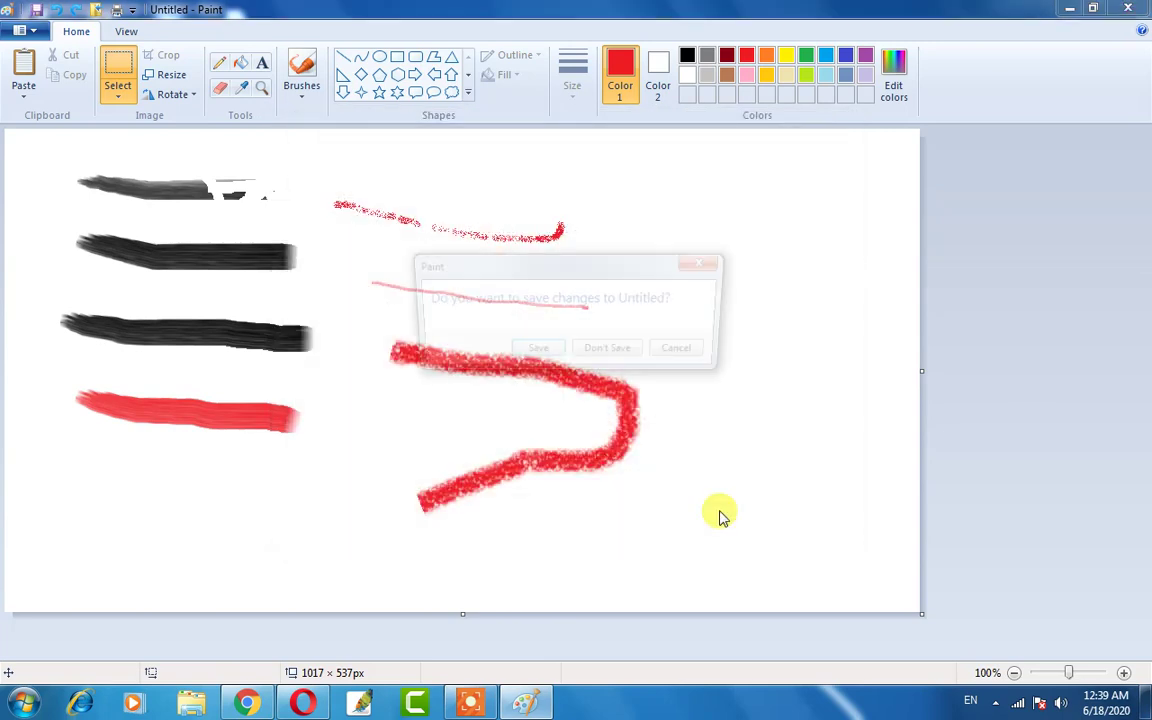
pyautogui.click(598, 356)
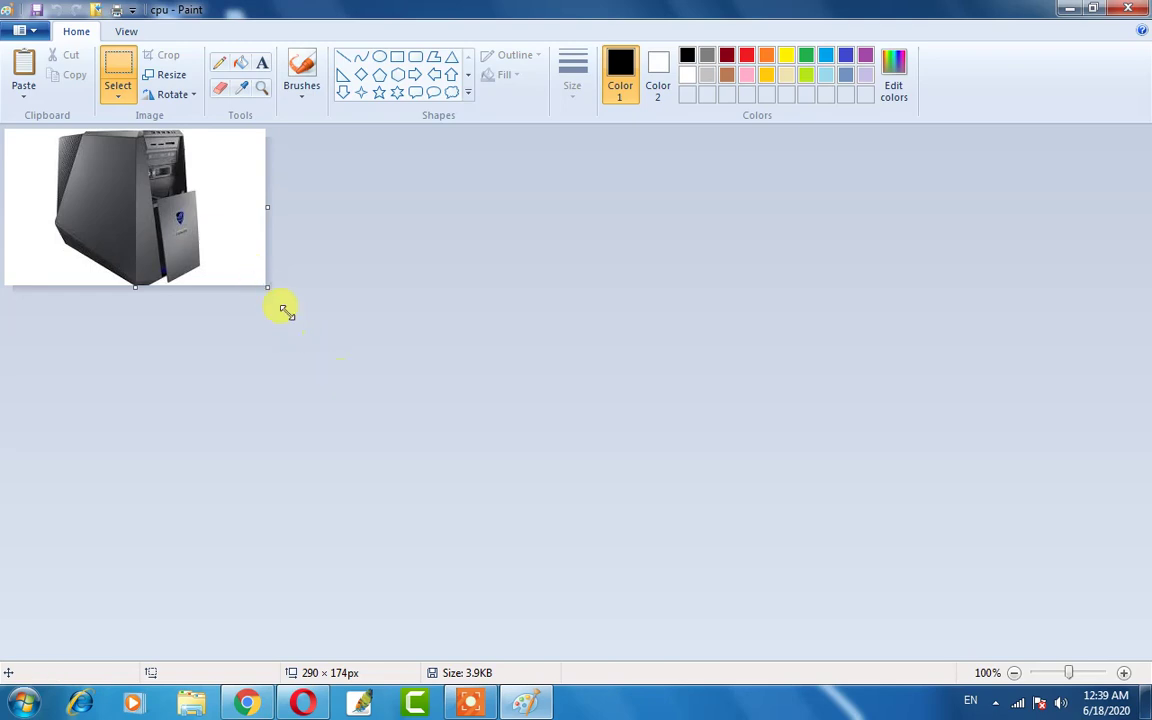
pyautogui.moveTo(267, 289); pyautogui.dragTo(477, 575)
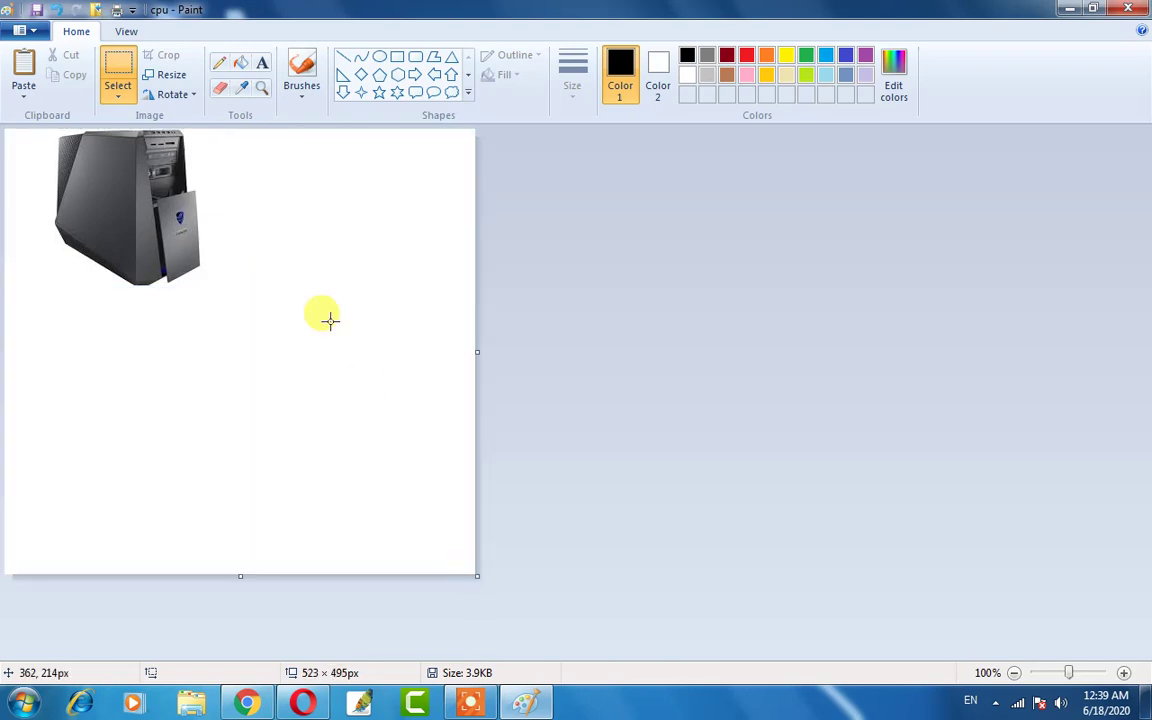
# Examine the computer case with the Magnifier up to 400% and return the zoom to 100%.
pyautogui.click(264, 91)
pyautogui.click(220, 87)
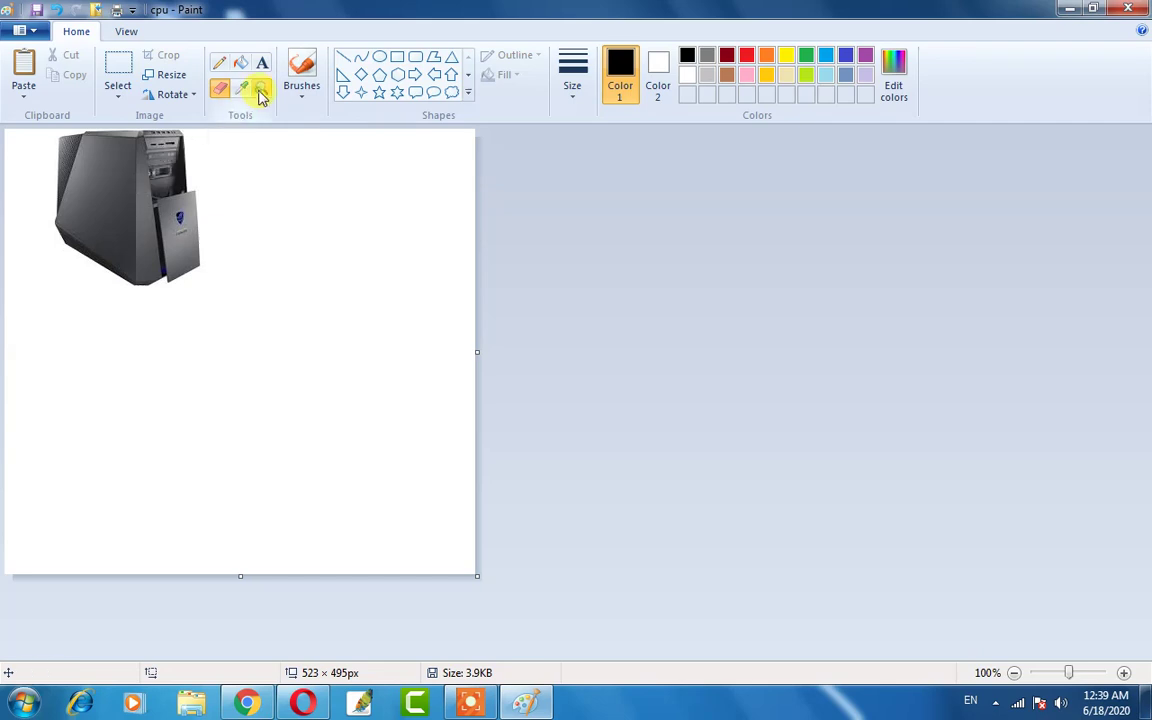
pyautogui.click(261, 90)
pyautogui.click(120, 190)
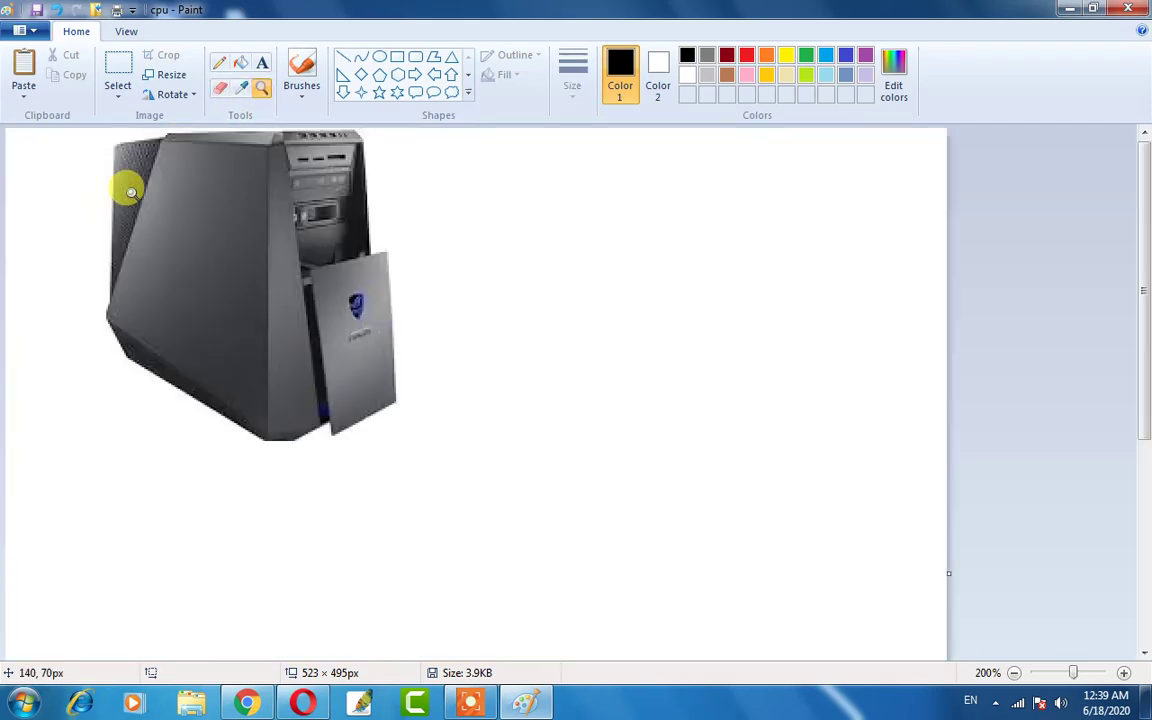
pyautogui.click(172, 213)
pyautogui.click(325, 274)
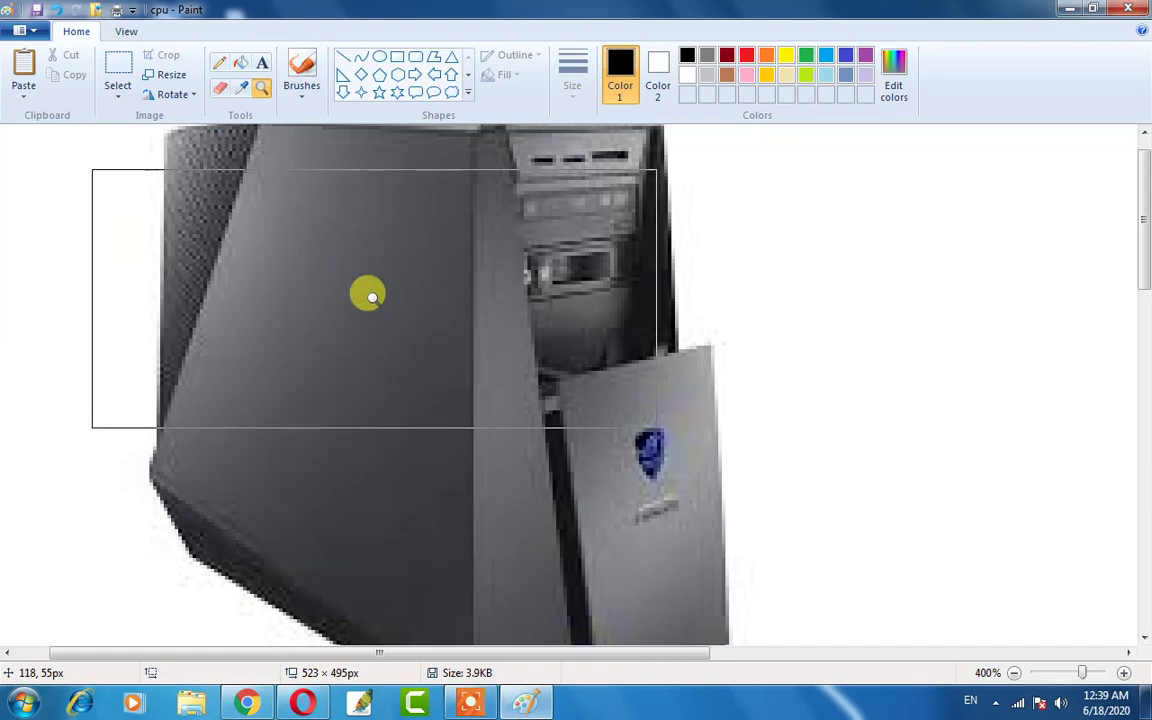
pyautogui.rightClick(372, 297)
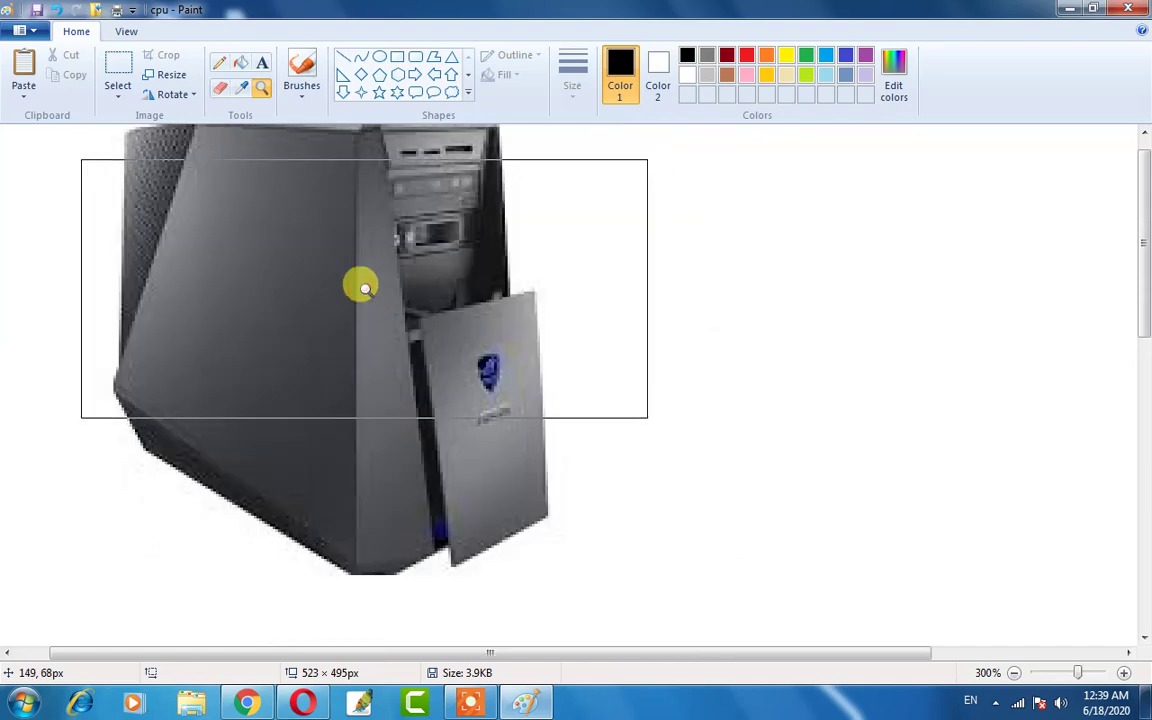
pyautogui.rightClick(365, 289)
pyautogui.rightClick(362, 286)
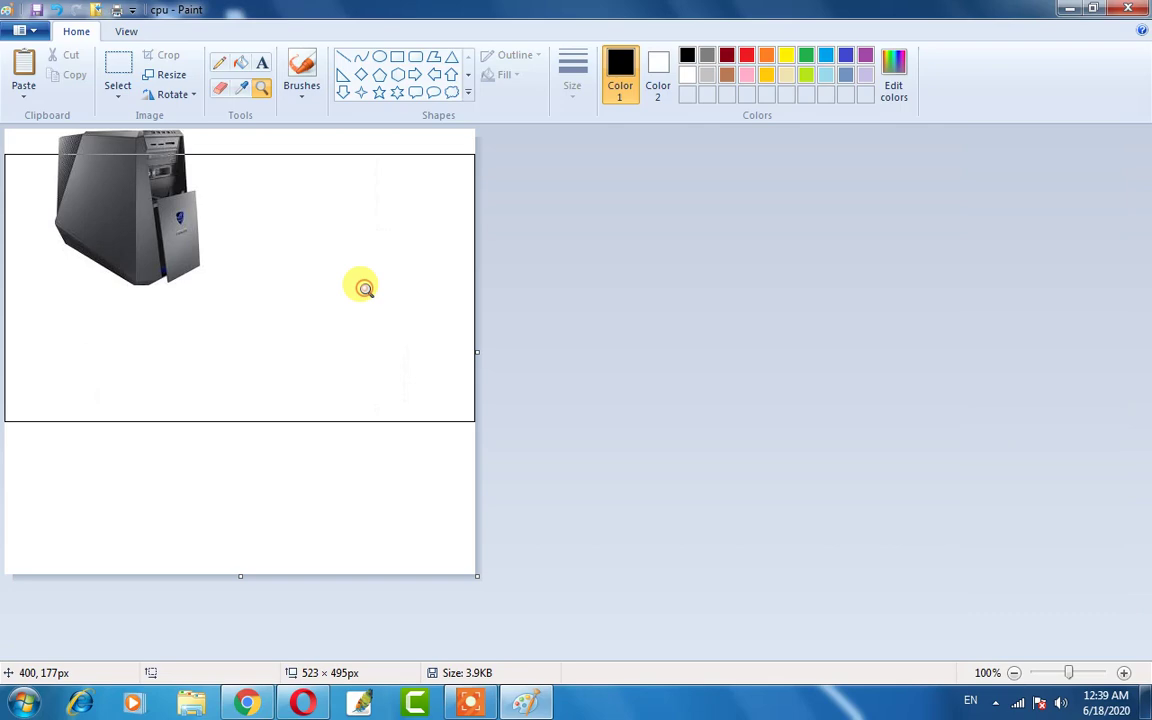
# Magnify the computer case to 600% and beyond to inspect its pixels, and reduce the zoom to 300%.
pyautogui.click(218, 265)
pyautogui.click(218, 265)
pyautogui.click(218, 265)
pyautogui.click(218, 265)
pyautogui.click(218, 265)
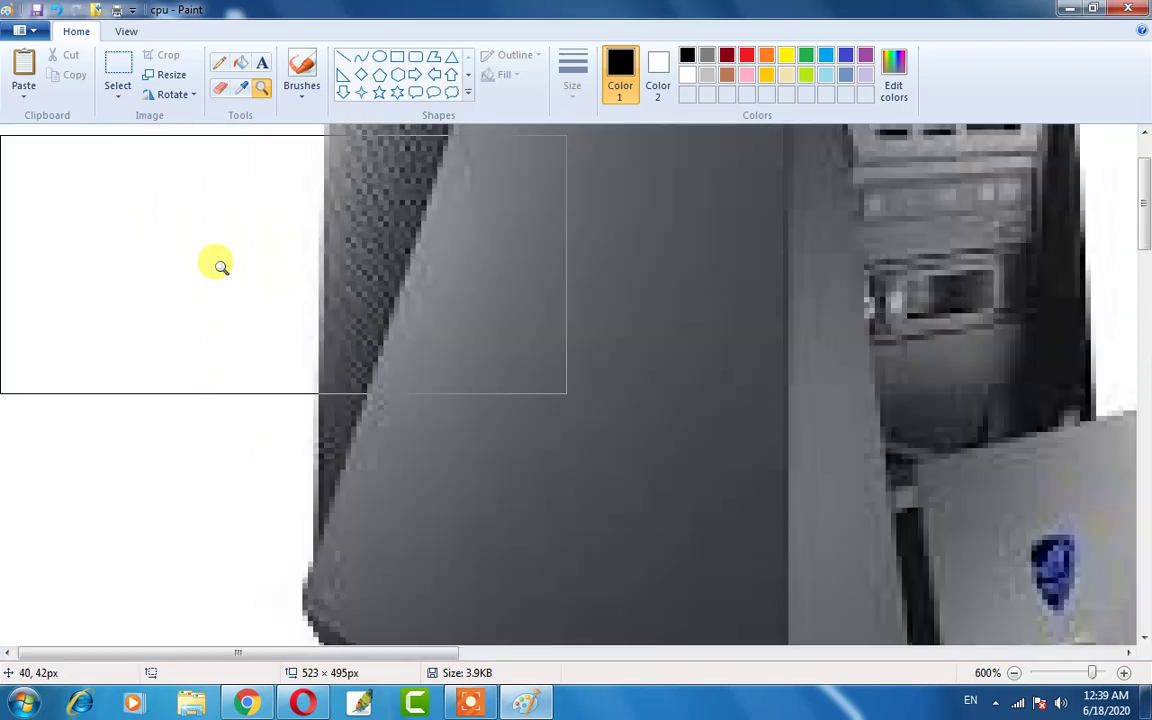
pyautogui.click(220, 266)
pyautogui.click(220, 266)
pyautogui.rightClick(591, 283)
pyautogui.rightClick(595, 286)
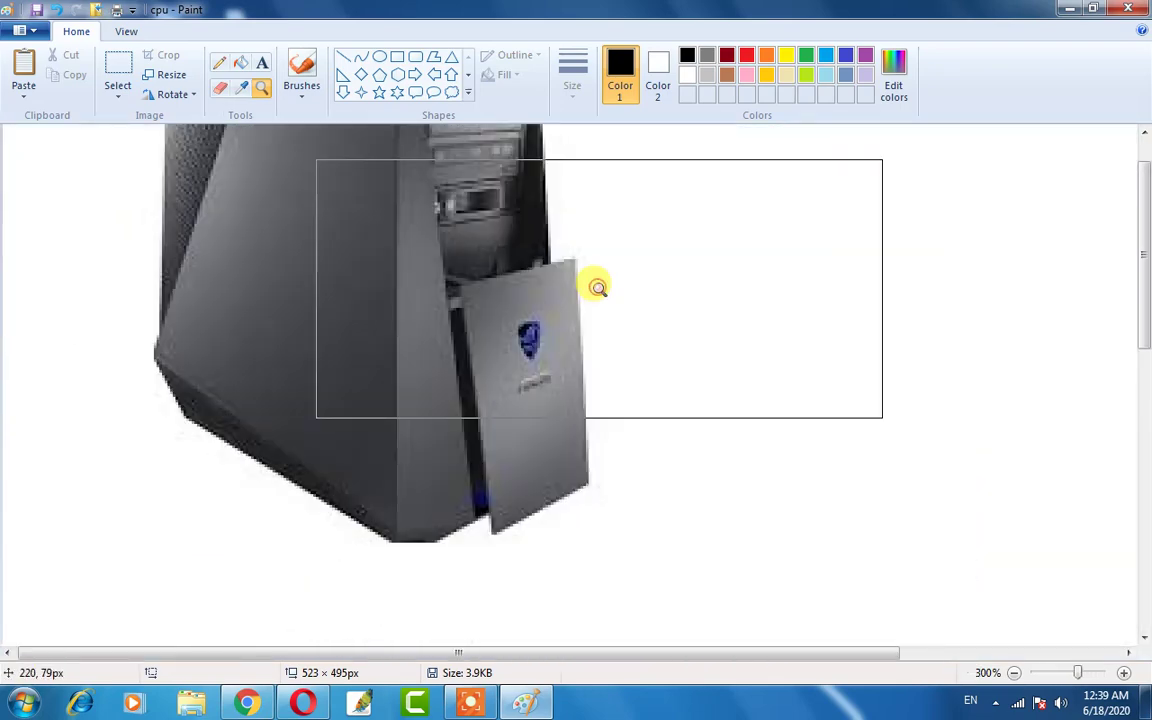
# Inspect the case's front panel with the Magnifier and reduce the zoom to 200%.
pyautogui.click(481, 290)
pyautogui.rightClick(481, 290)
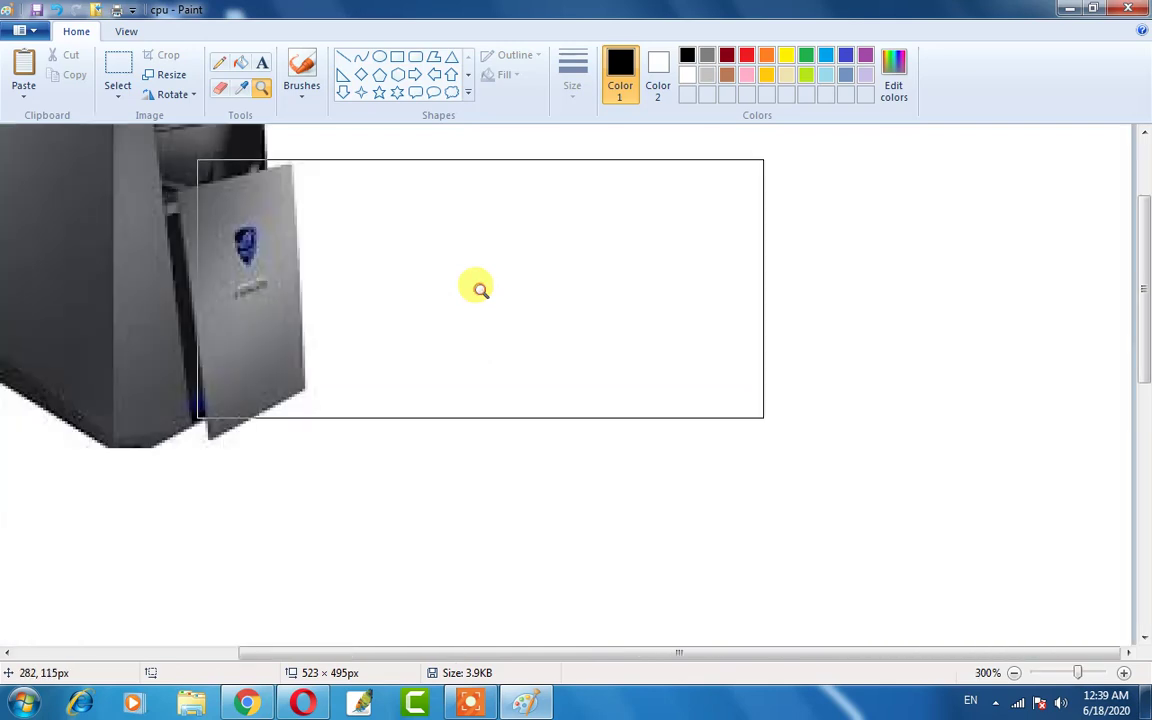
pyautogui.click(481, 290)
pyautogui.click(331, 232)
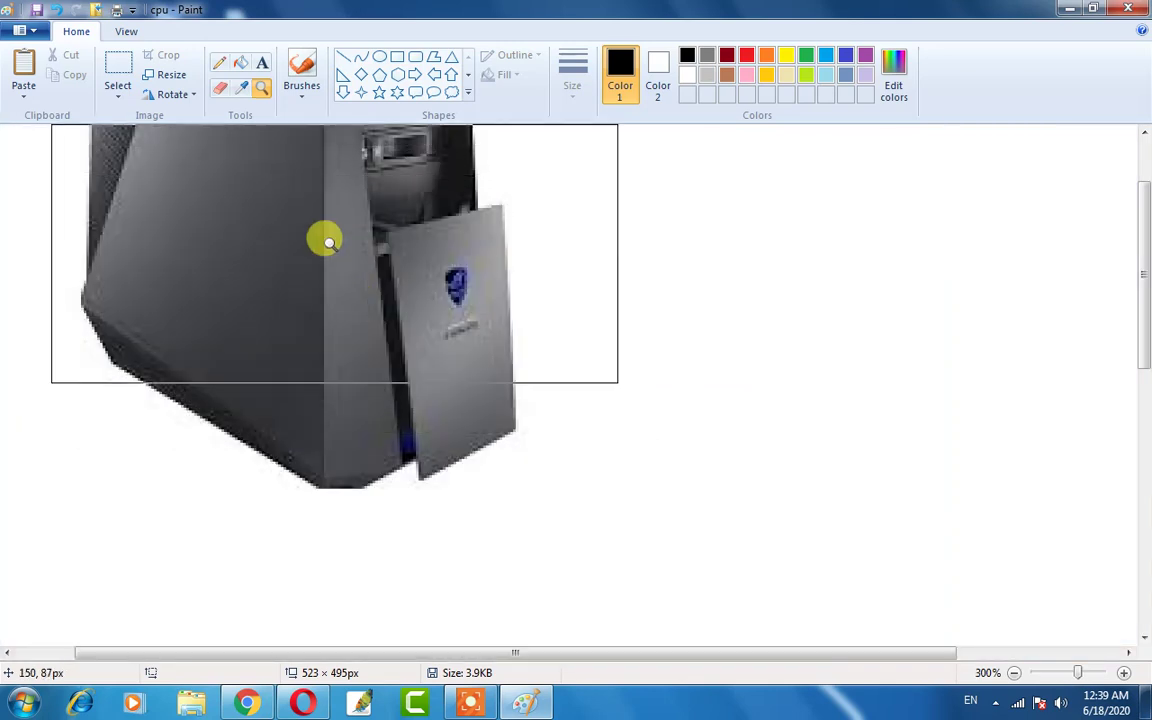
pyautogui.click(328, 240)
pyautogui.rightClick(337, 280)
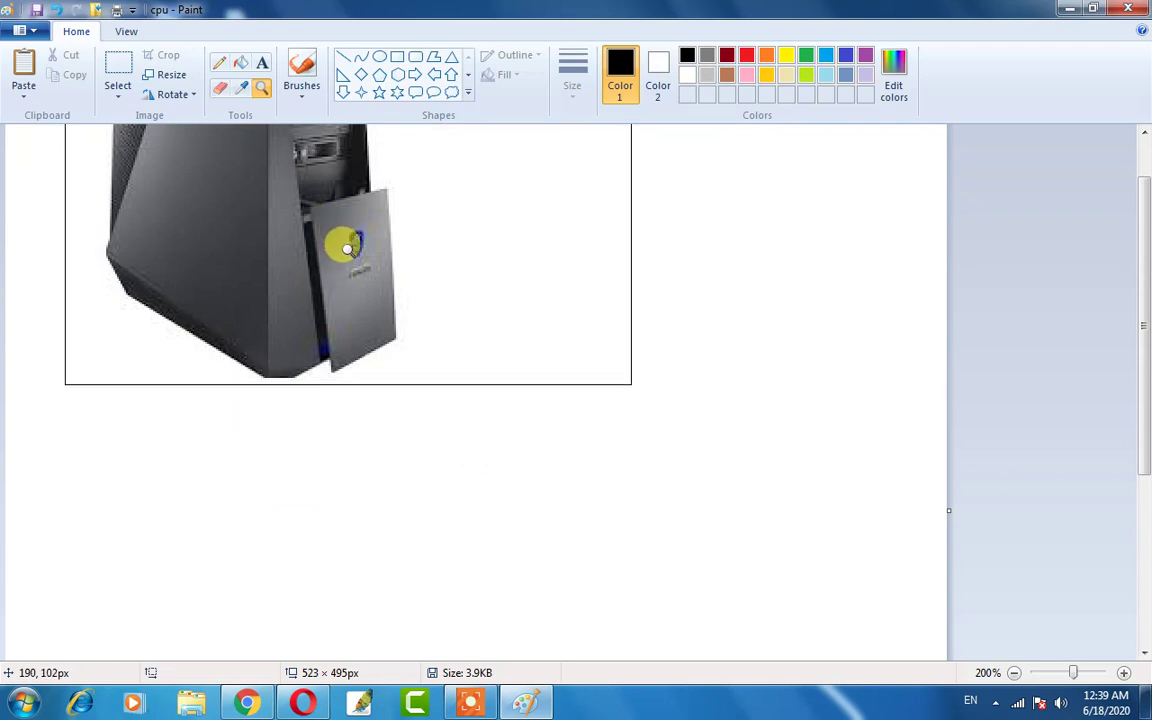
# Draw a pentagon about 128 × 99 px below the computer case, give it a red outline and fill it with red.
pyautogui.click(241, 92)
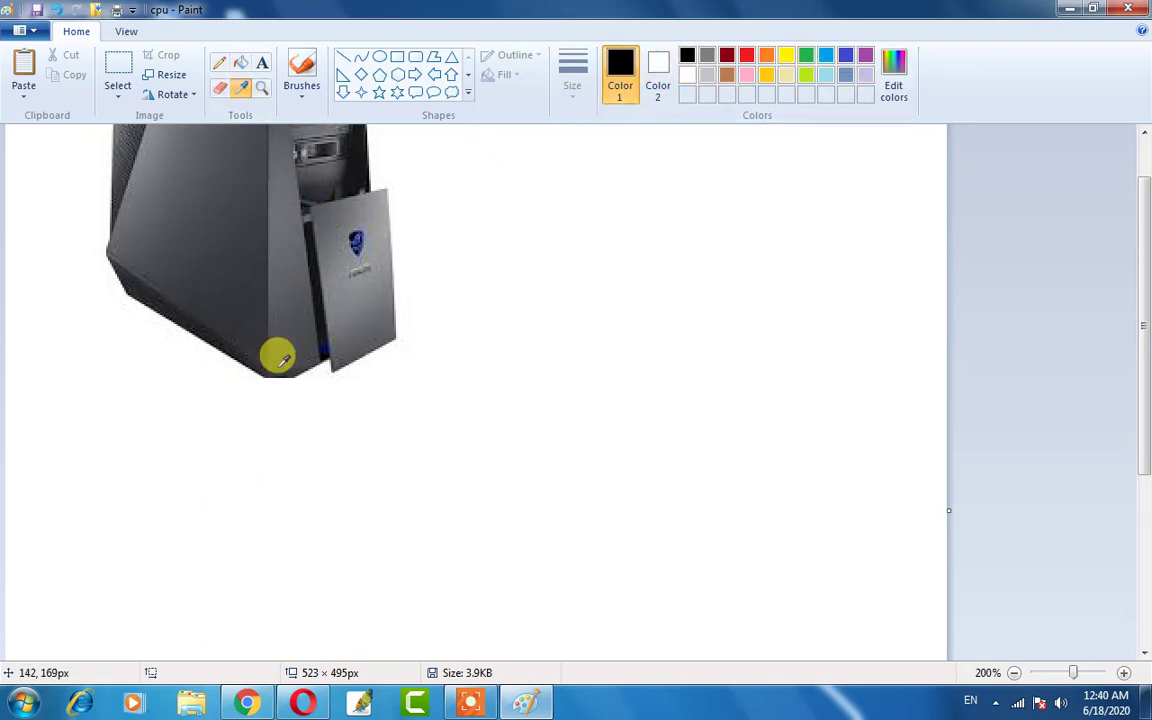
pyautogui.click(378, 80)
pyautogui.moveTo(55, 438); pyautogui.dragTo(284, 615)
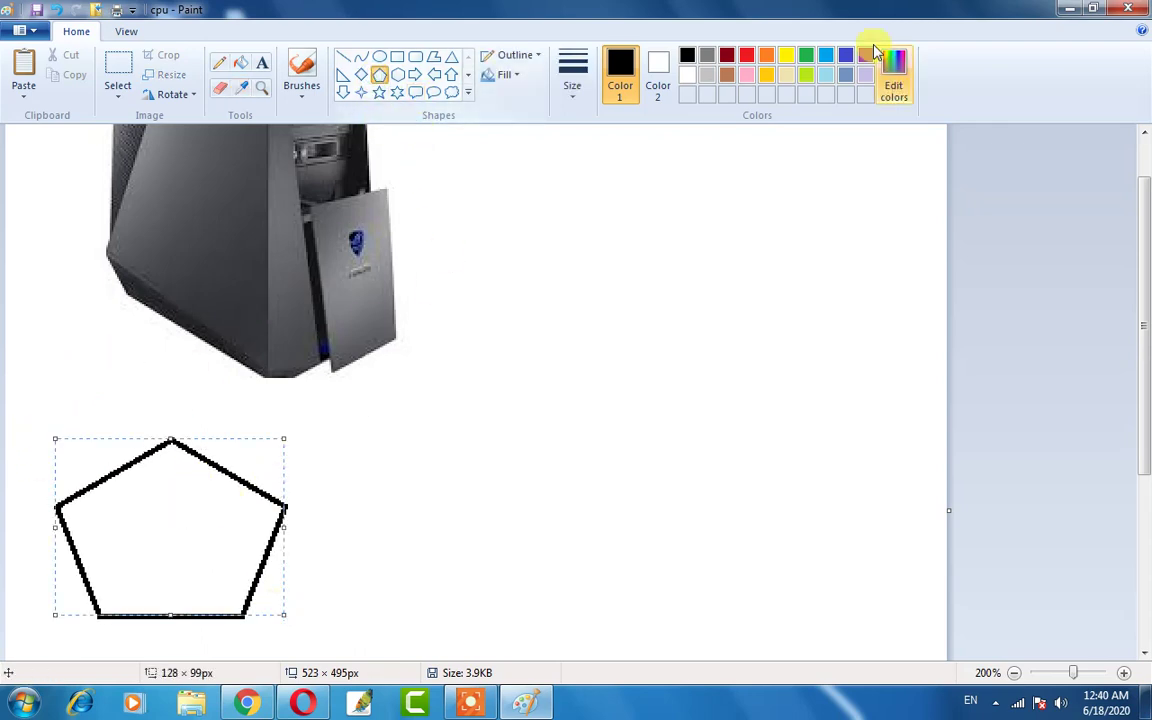
pyautogui.click(746, 54)
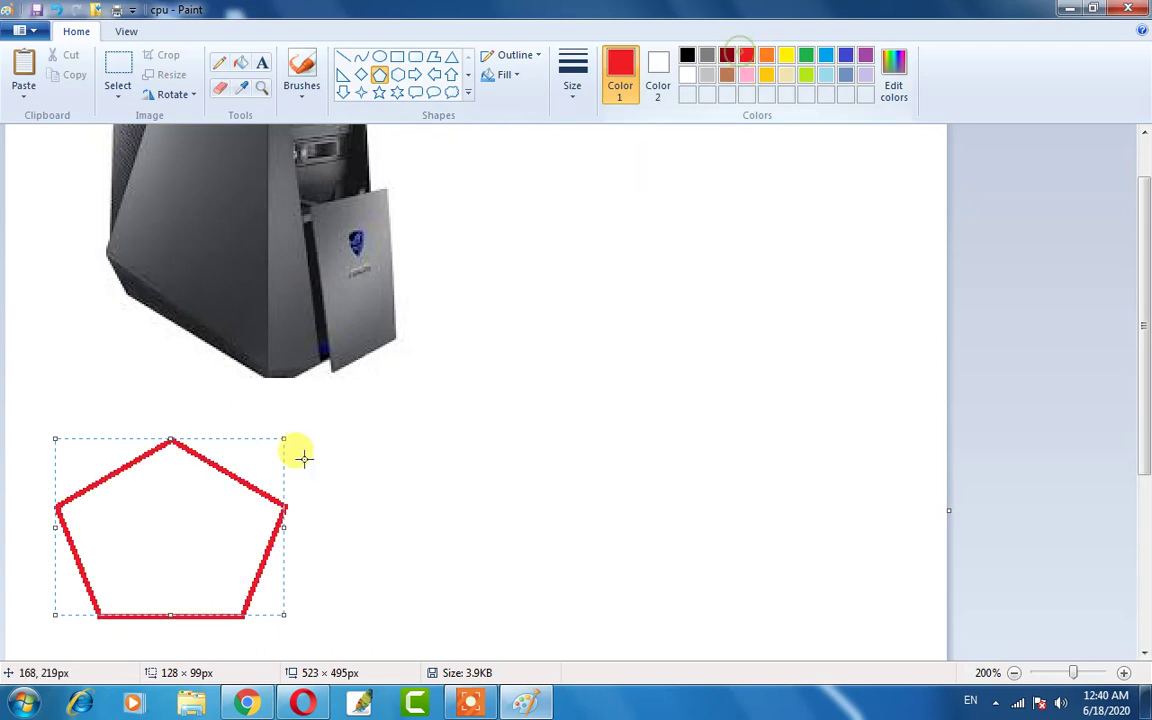
pyautogui.click(243, 65)
pyautogui.click(149, 495)
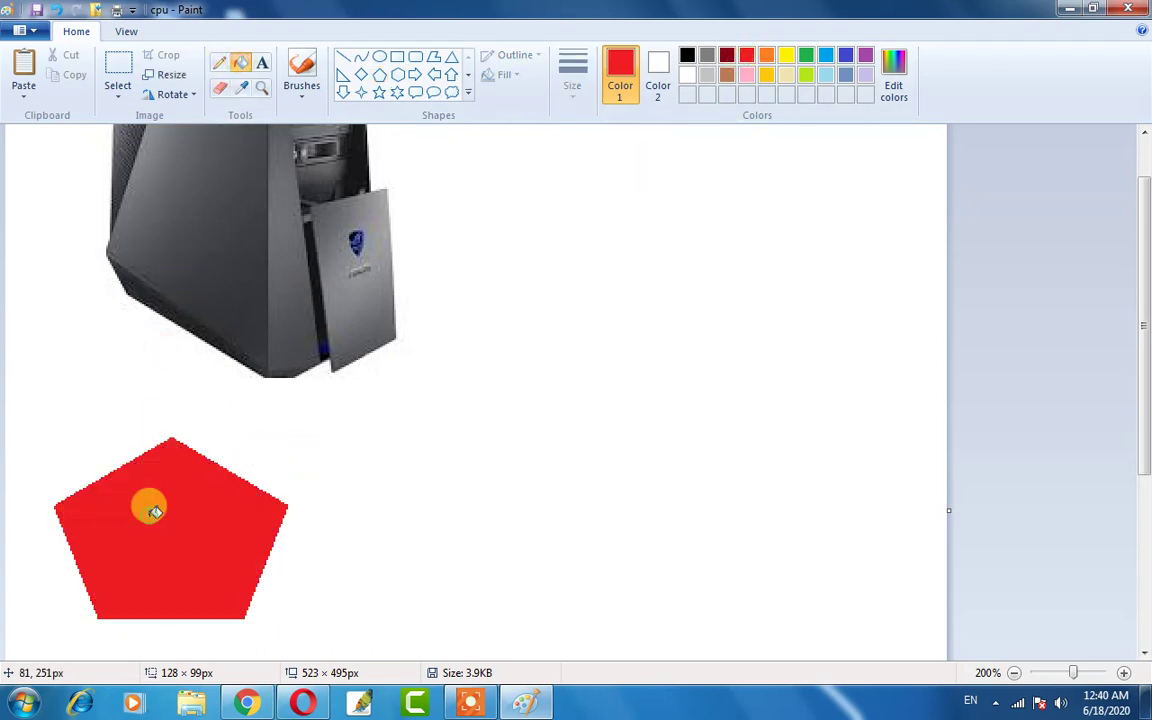
# Draw a diamond about 130 × 150 px to the right of the computer case and pentagon, and make its outline brown.
pyautogui.click(361, 74)
pyautogui.moveTo(520, 270); pyautogui.dragTo(569, 333)
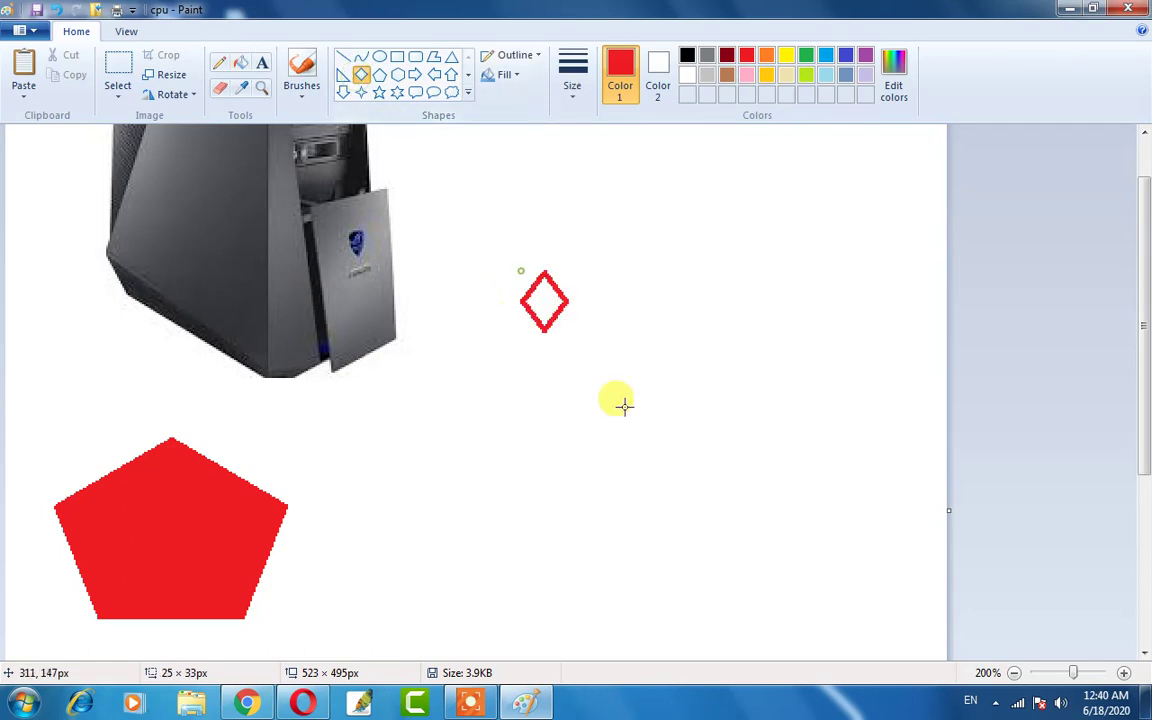
pyautogui.moveTo(623, 405); pyautogui.dragTo(754, 539)
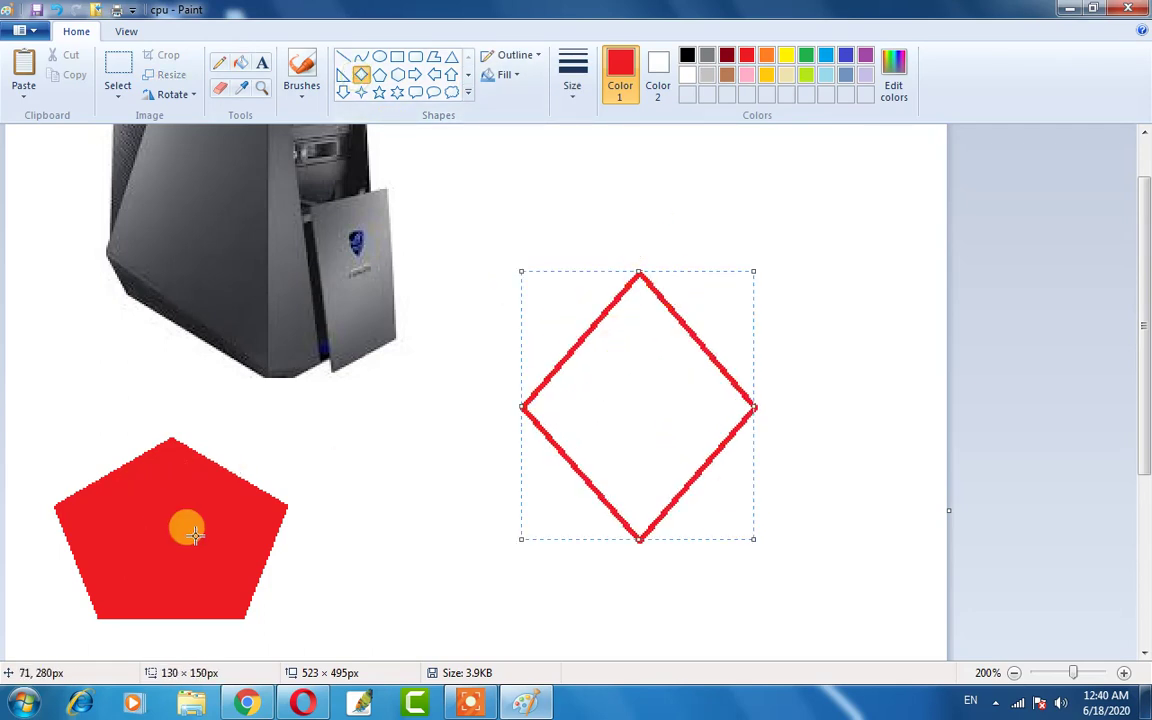
pyautogui.click(722, 78)
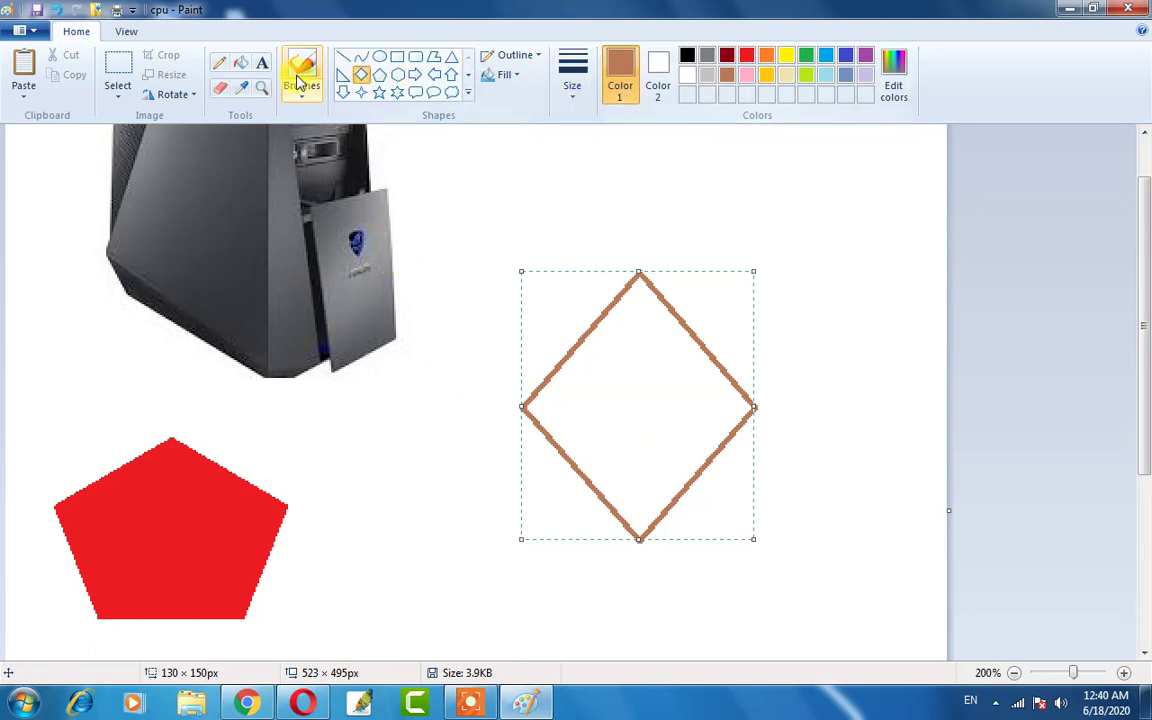
# Set Color 1 to the pentagon's red by sampling it with the Color picker.
pyautogui.click(242, 86)
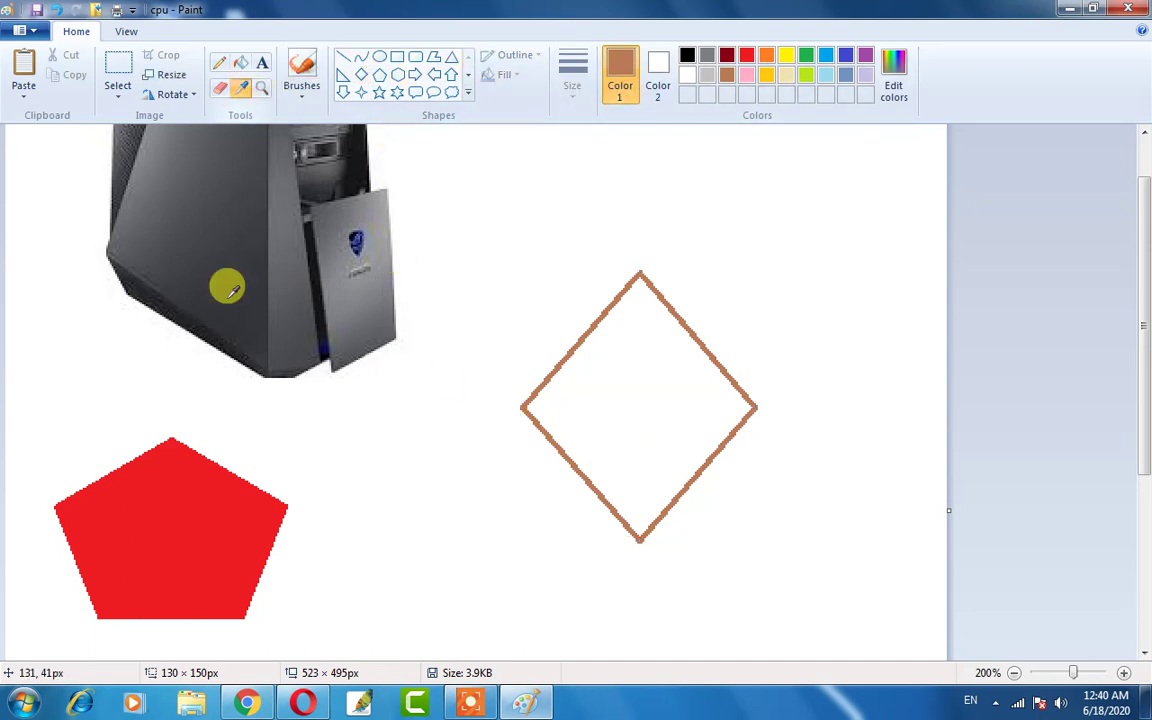
pyautogui.click(160, 500)
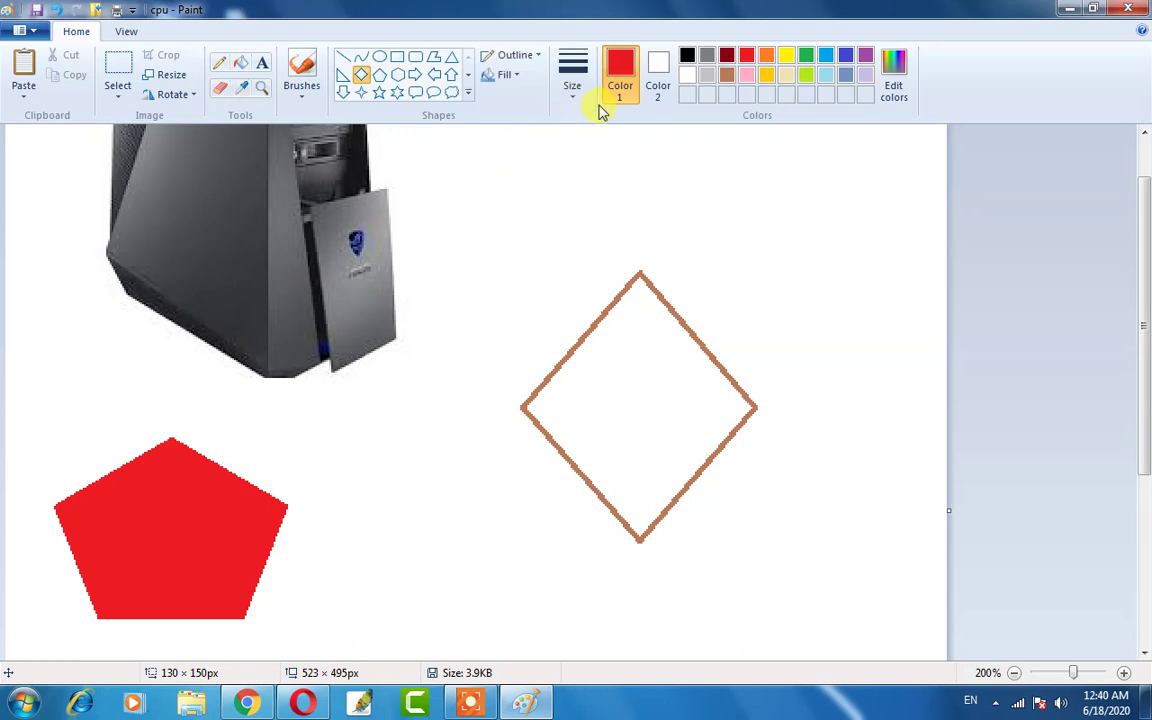
# Fill the diamond with the sampled red.
pyautogui.click(241, 64)
pyautogui.click(664, 367)
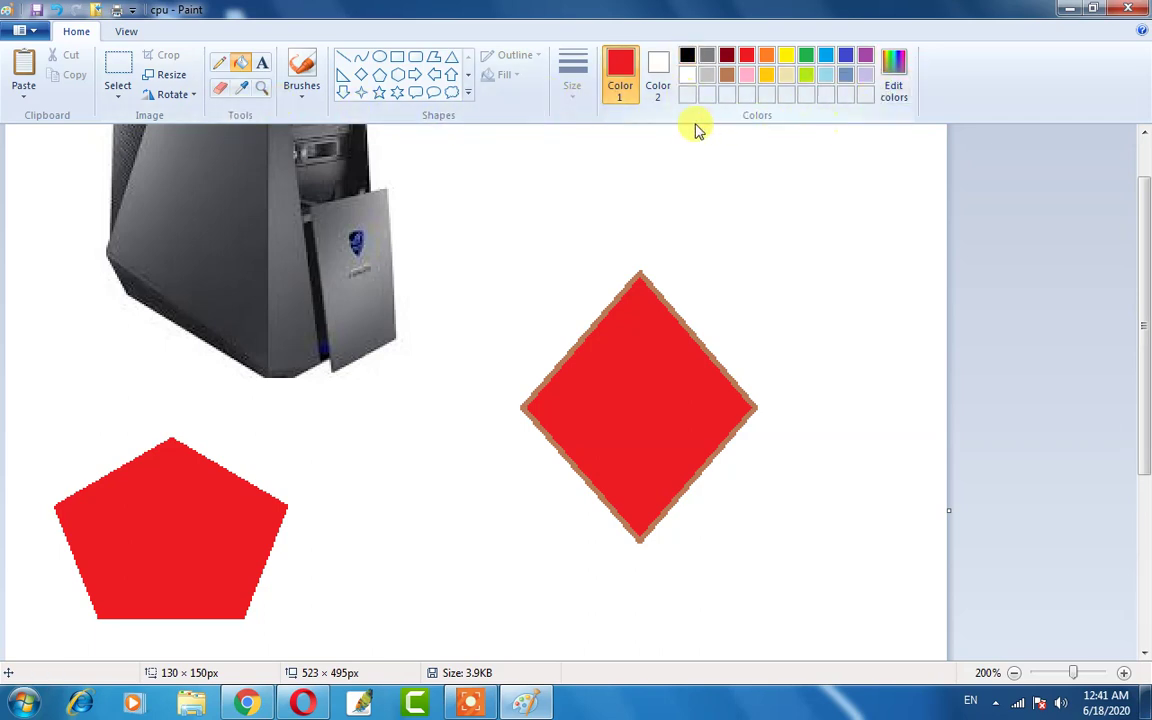
# Mix a custom purple in the colour editor and make it Color 1.
pyautogui.click(895, 85)
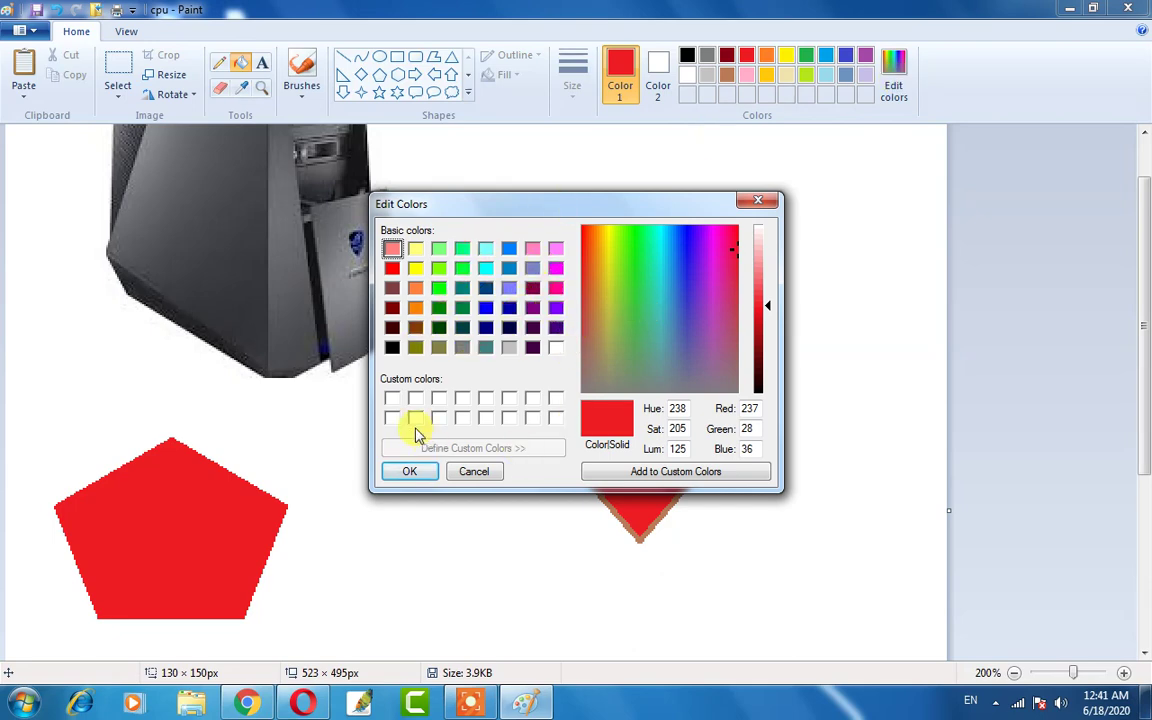
pyautogui.click(415, 307)
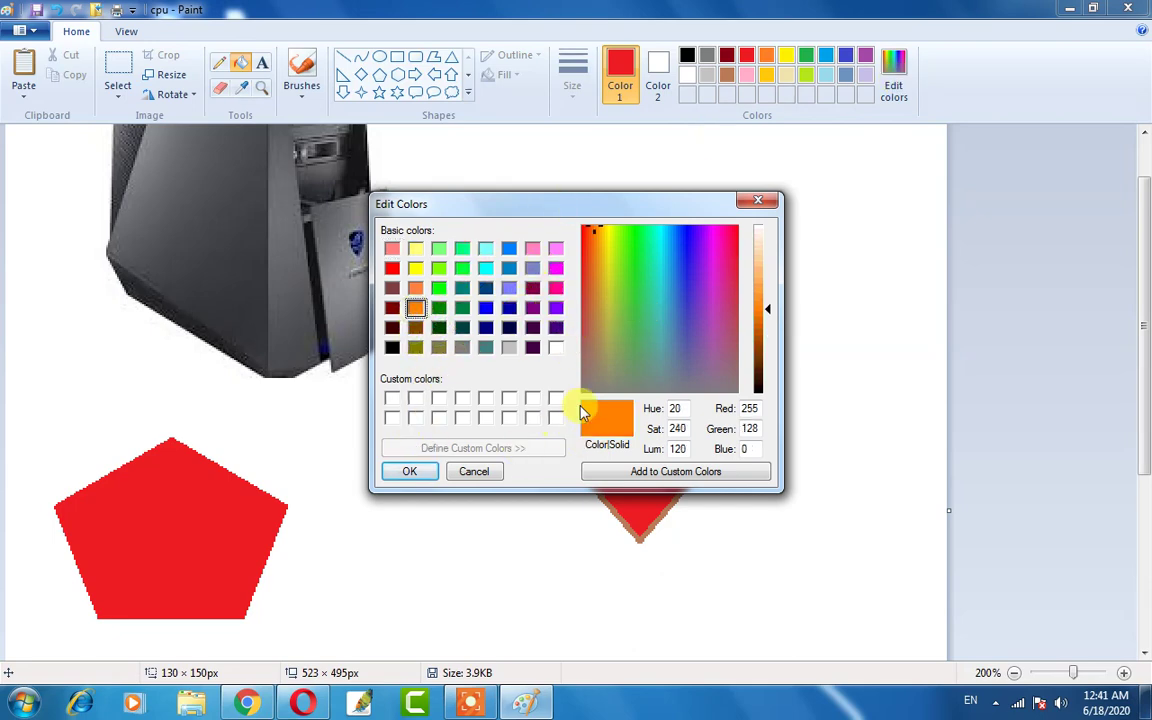
pyautogui.moveTo(657, 286); pyautogui.dragTo(704, 272)
pyautogui.click(395, 471)
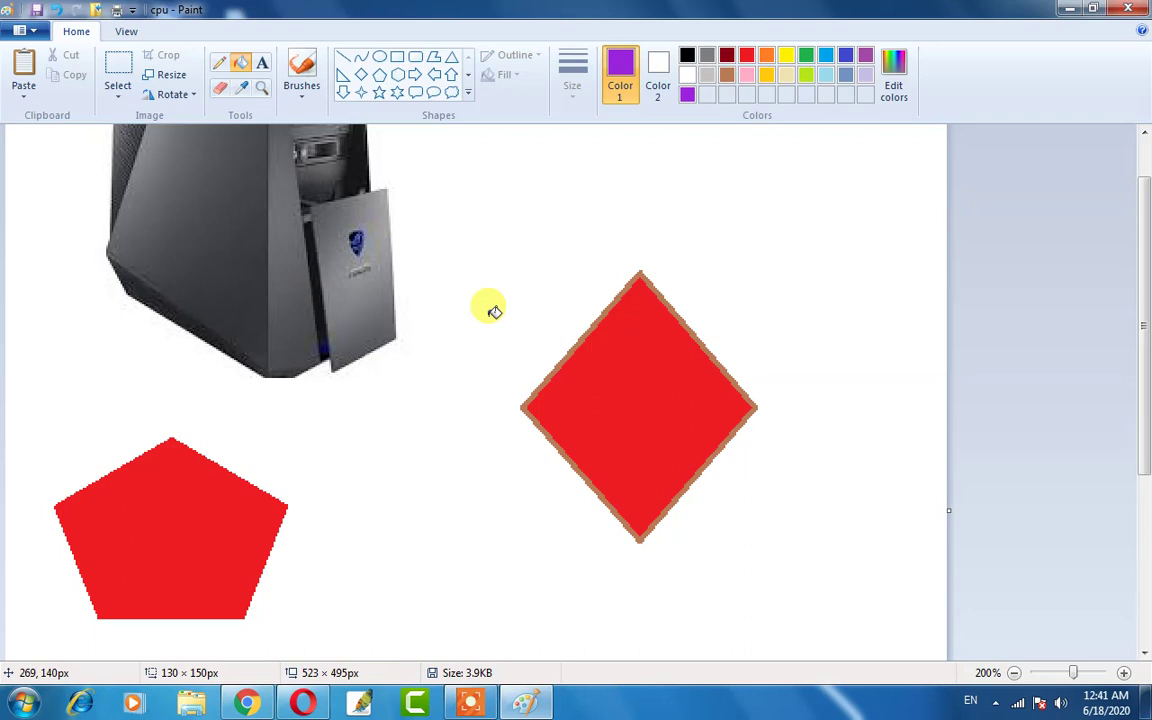
# Zoom in on the computer case to about 500% with the view's zoom commands.
pyautogui.click(129, 32)
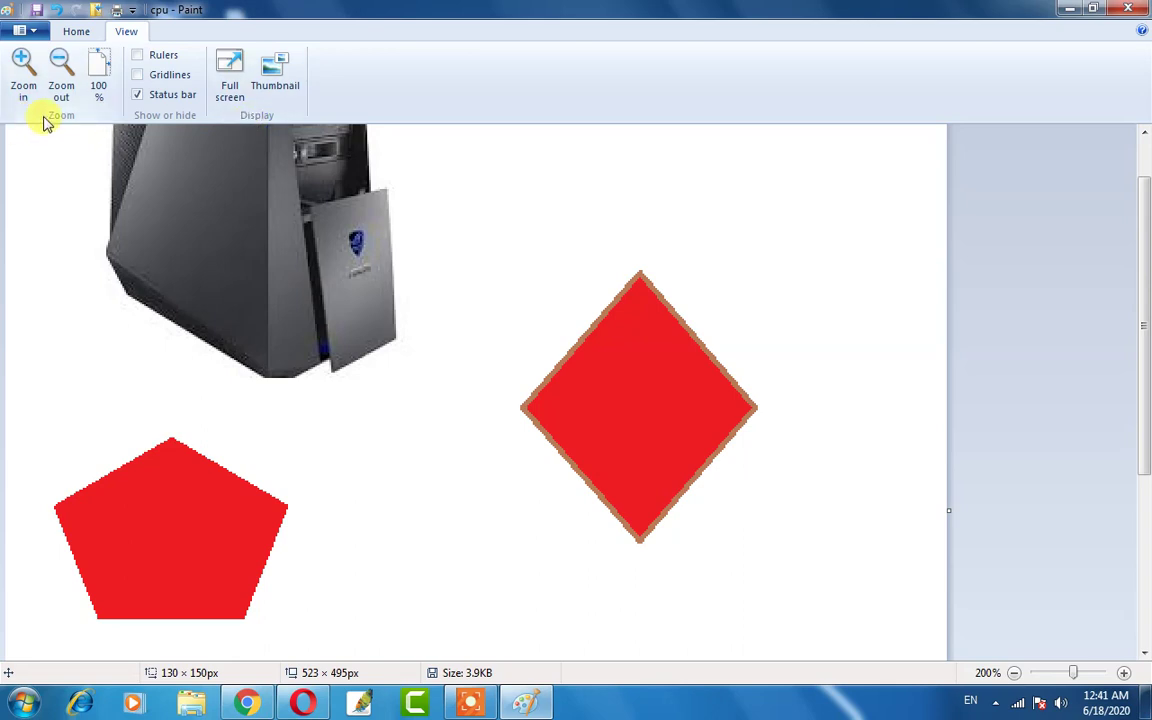
pyautogui.click(22, 72)
pyautogui.click(22, 72)
pyautogui.click(22, 72)
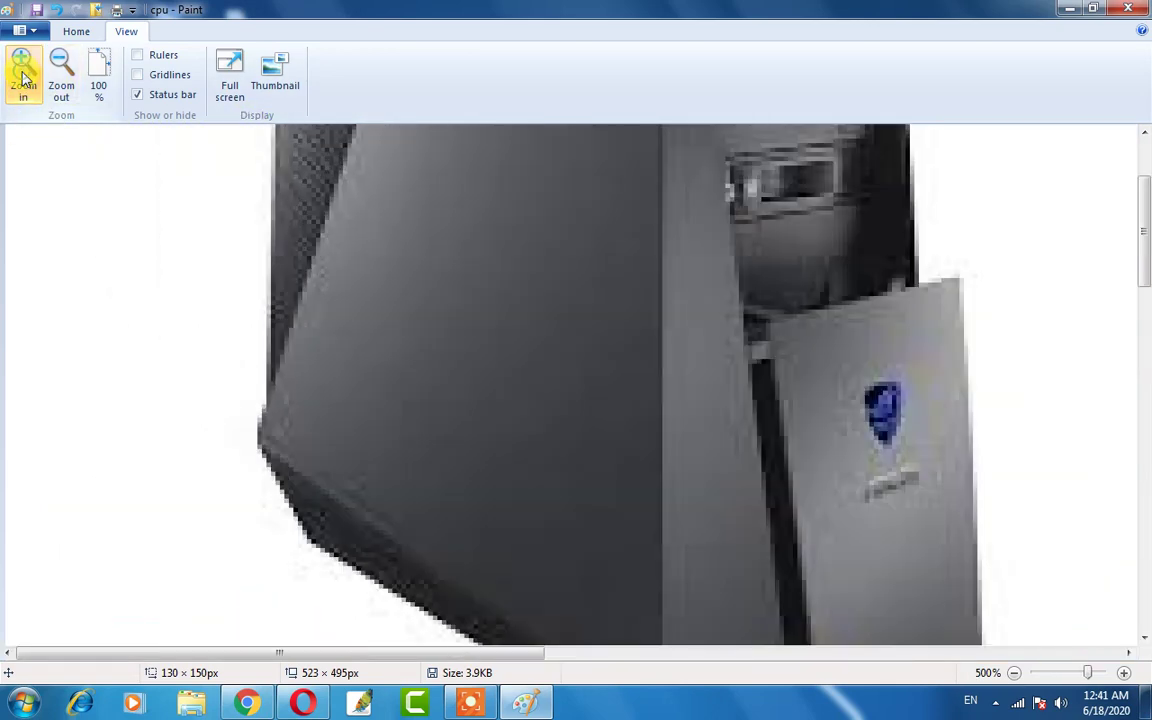
pyautogui.click(22, 72)
pyautogui.click(22, 72)
# Zoom out to 50% and restore the picture to 100%.
pyautogui.click(60, 72)
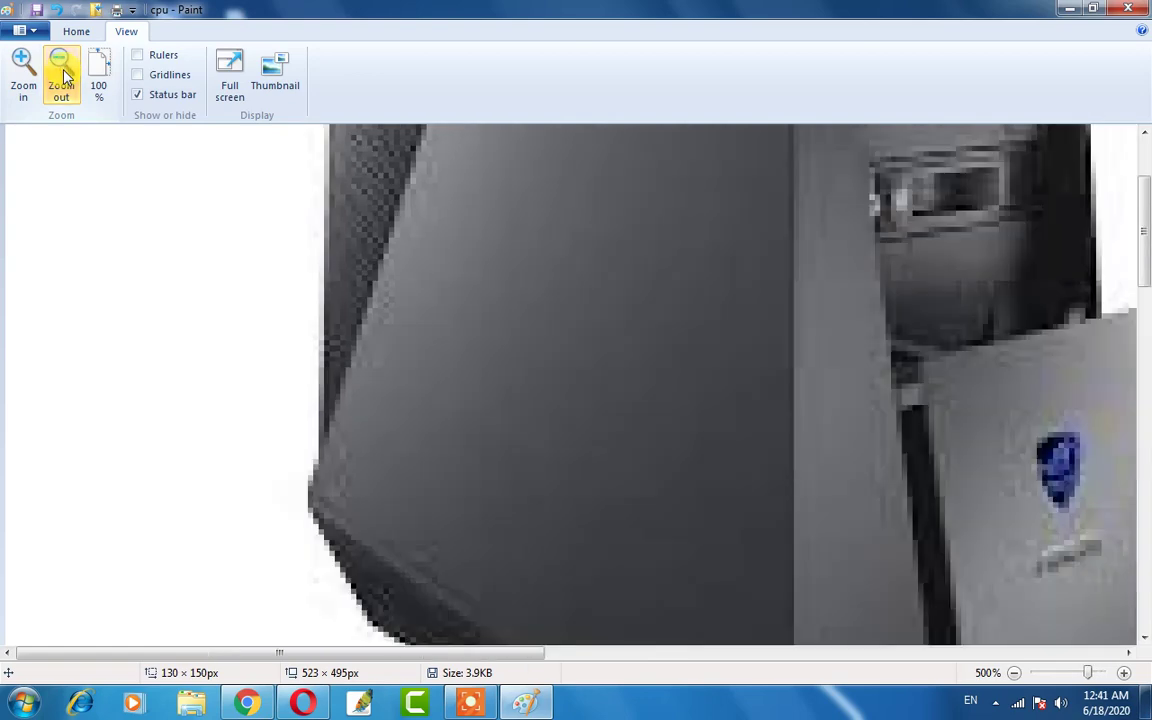
pyautogui.click(60, 72)
pyautogui.click(60, 72)
pyautogui.click(60, 72)
pyautogui.click(60, 72)
pyautogui.click(60, 72)
pyautogui.click(60, 72)
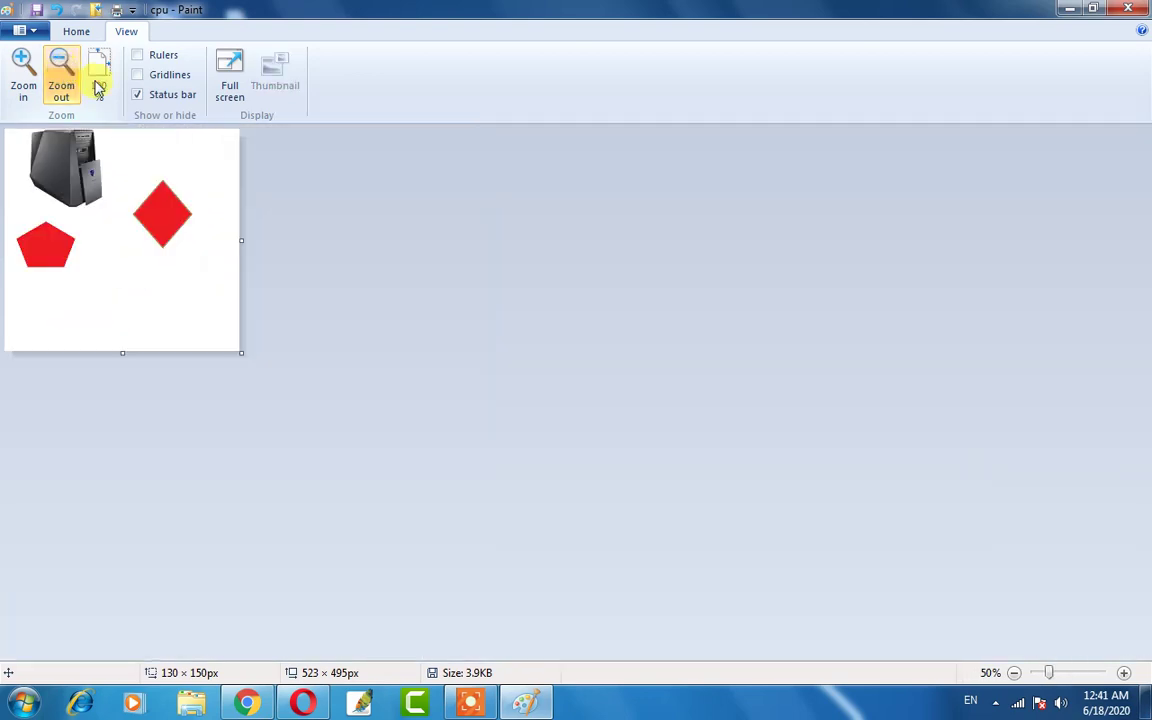
pyautogui.click(98, 87)
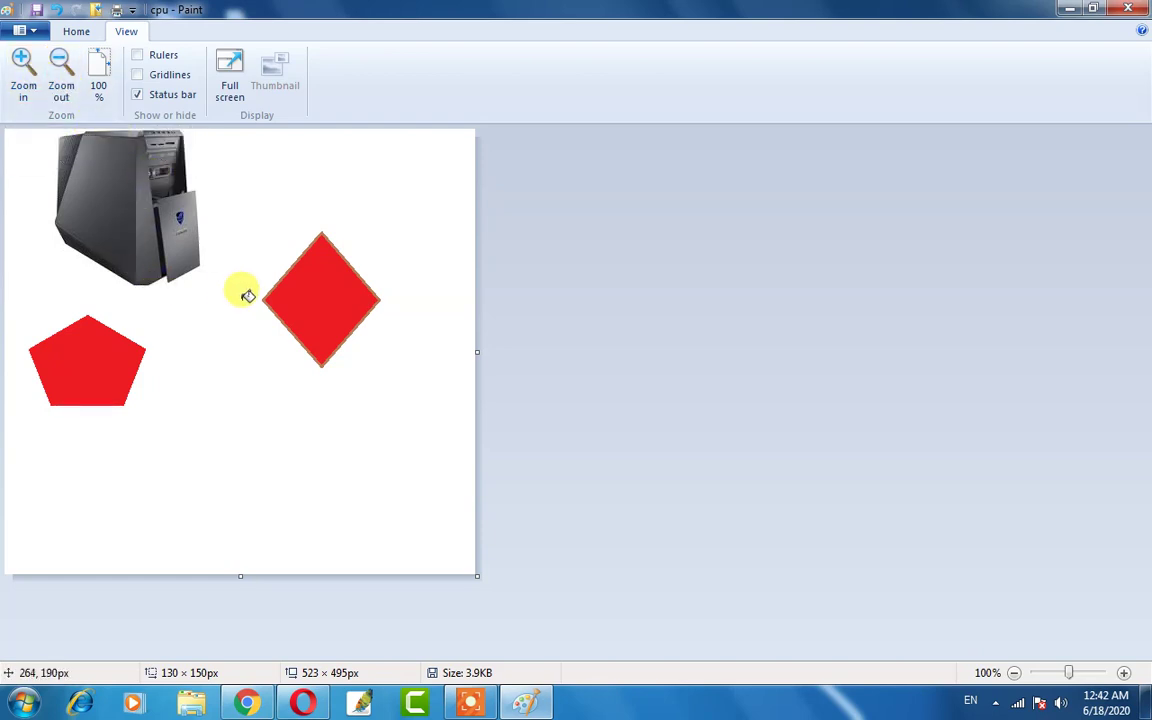
# Magnify the computer case to 500%, zoom back out and settle the view at 200%.
pyautogui.scroll(2, 247, 295)
pyautogui.scroll(1, 247, 295)
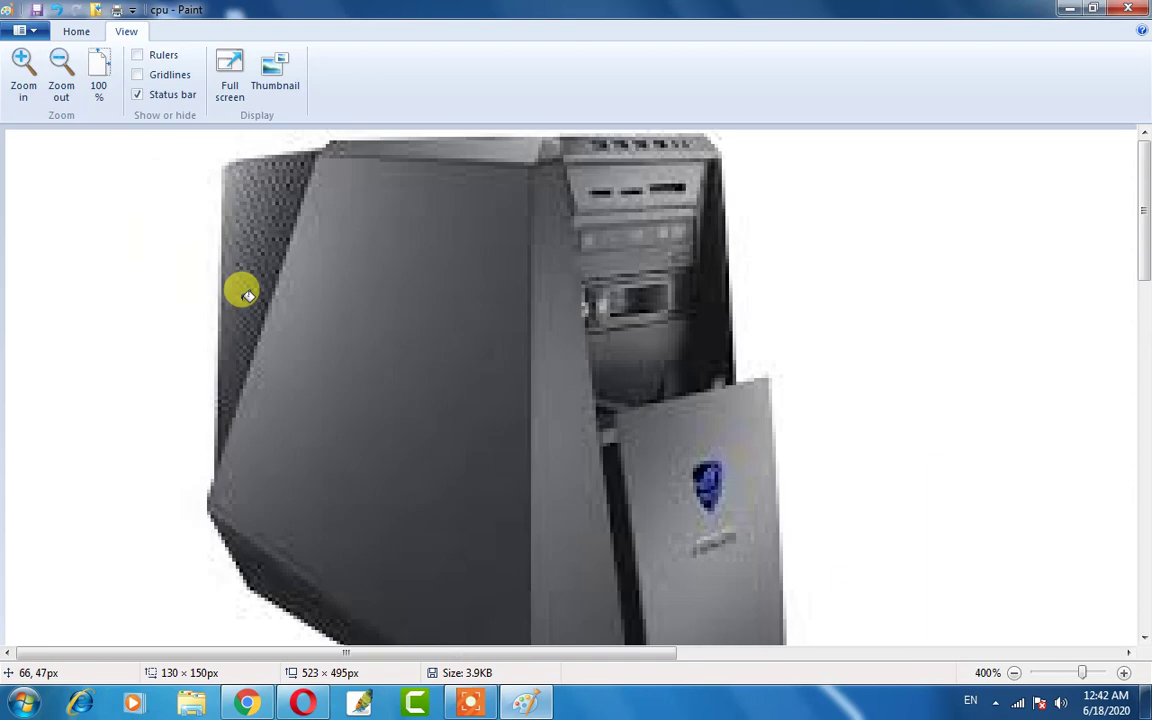
pyautogui.scroll(3, 247, 295)
pyautogui.scroll(-7, 245, 297)
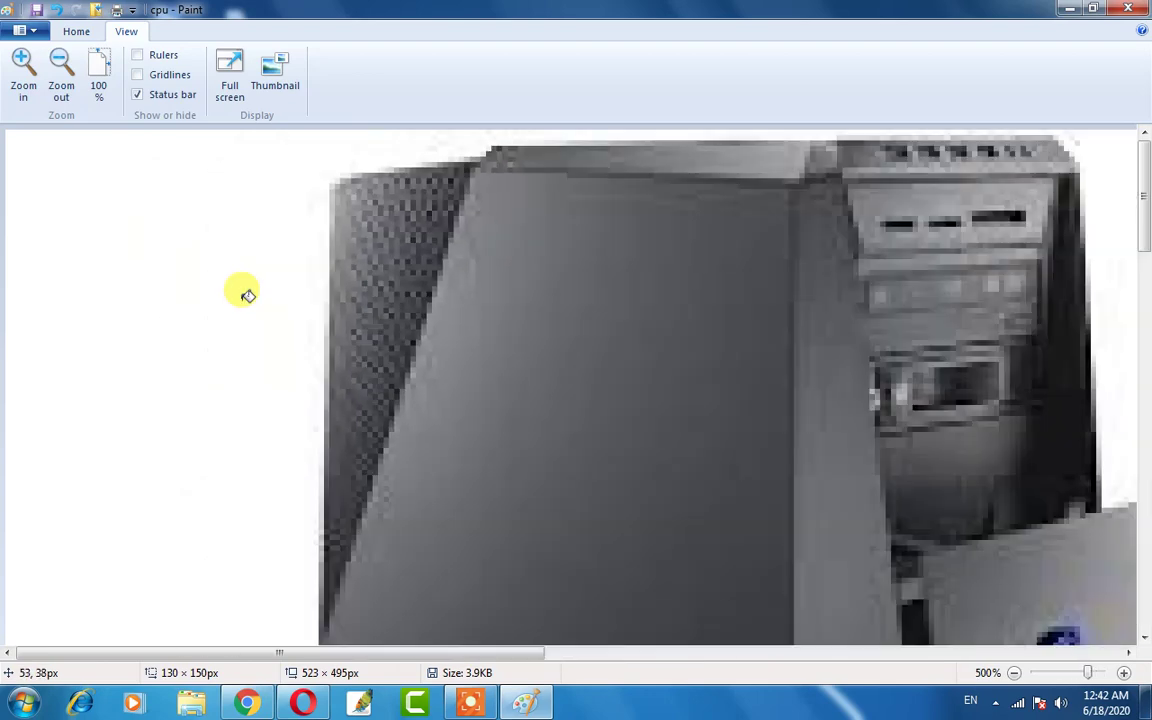
pyautogui.scroll(-3, 247, 303)
pyautogui.scroll(4, 245, 300)
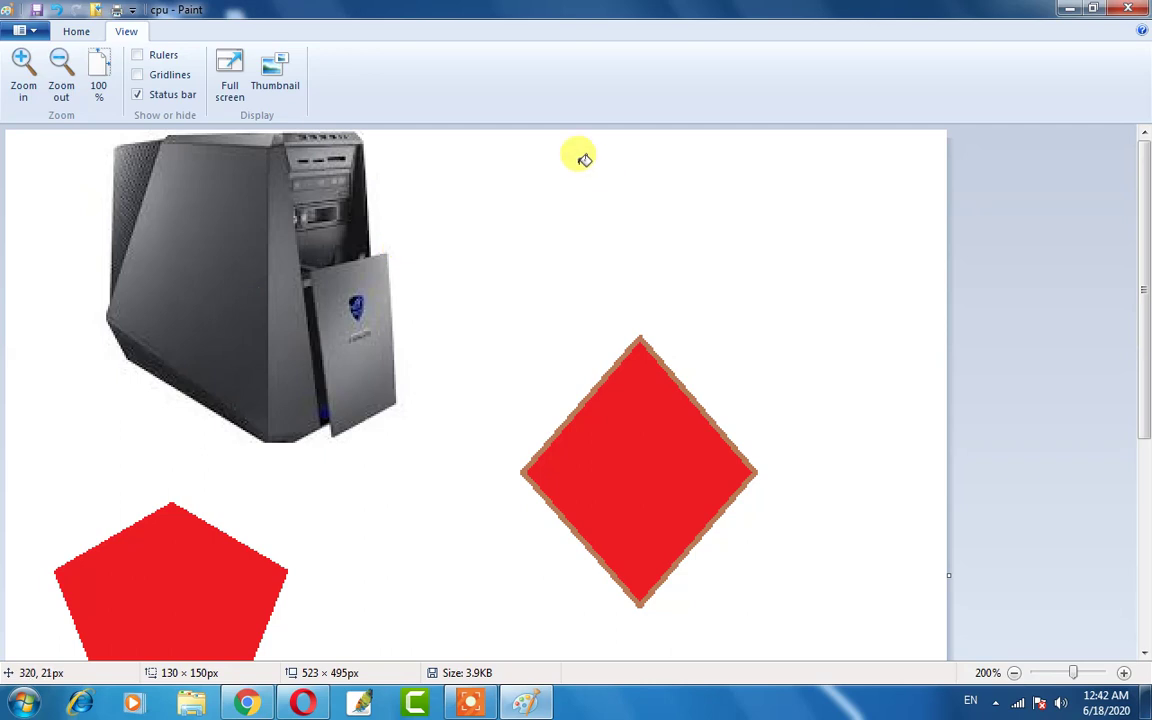
# Show the rulers and the gridlines on the canvas.
pyautogui.click(155, 60)
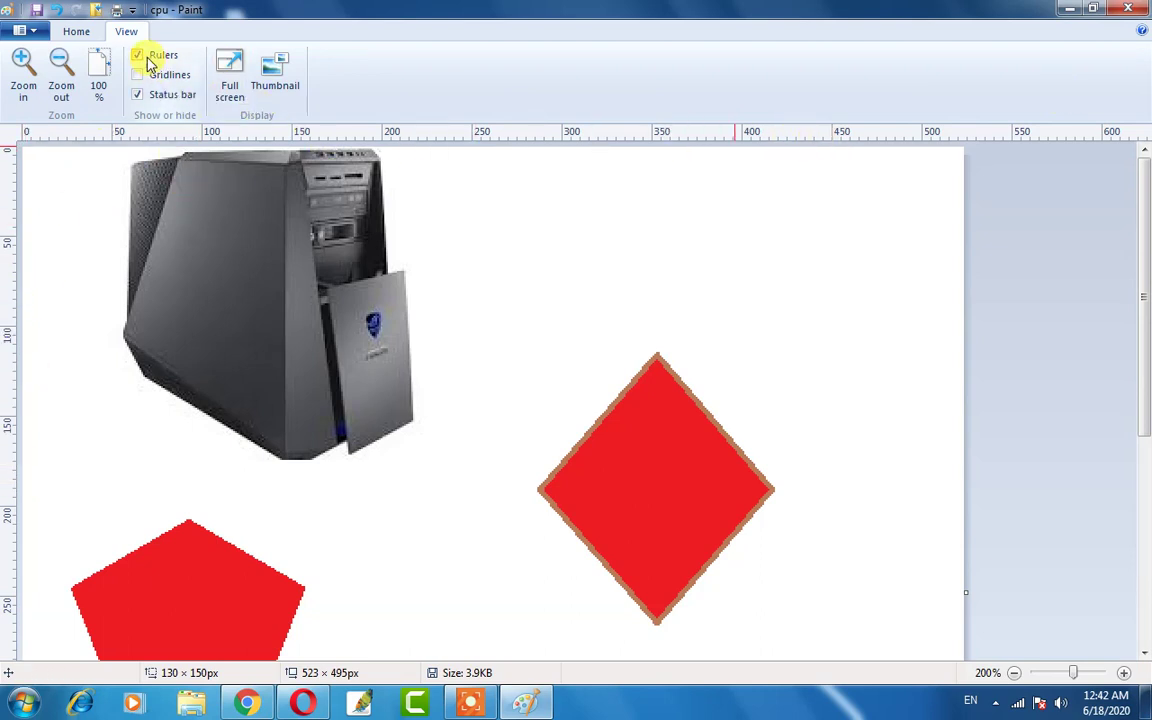
pyautogui.click(150, 62)
pyautogui.click(150, 62)
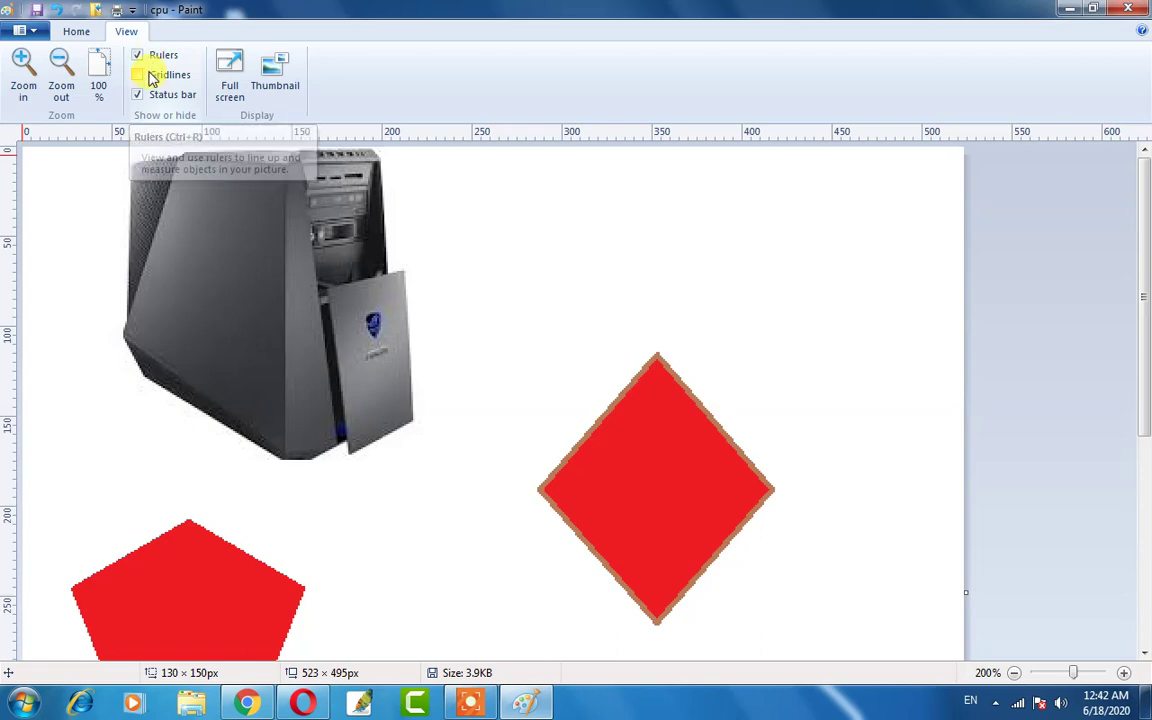
pyautogui.click(140, 75)
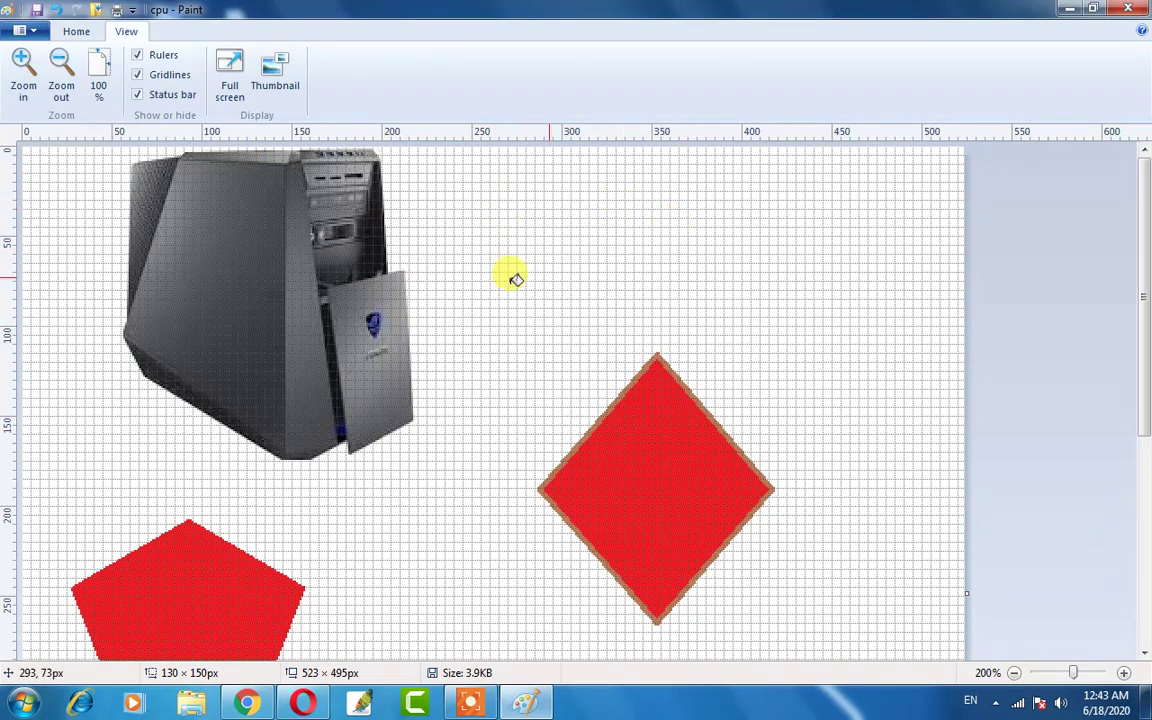
# Draw a short thick purple Pencil stroke beside the computer case and two thin vertical ones about 80 and 45 px long.
pyautogui.click(72, 31)
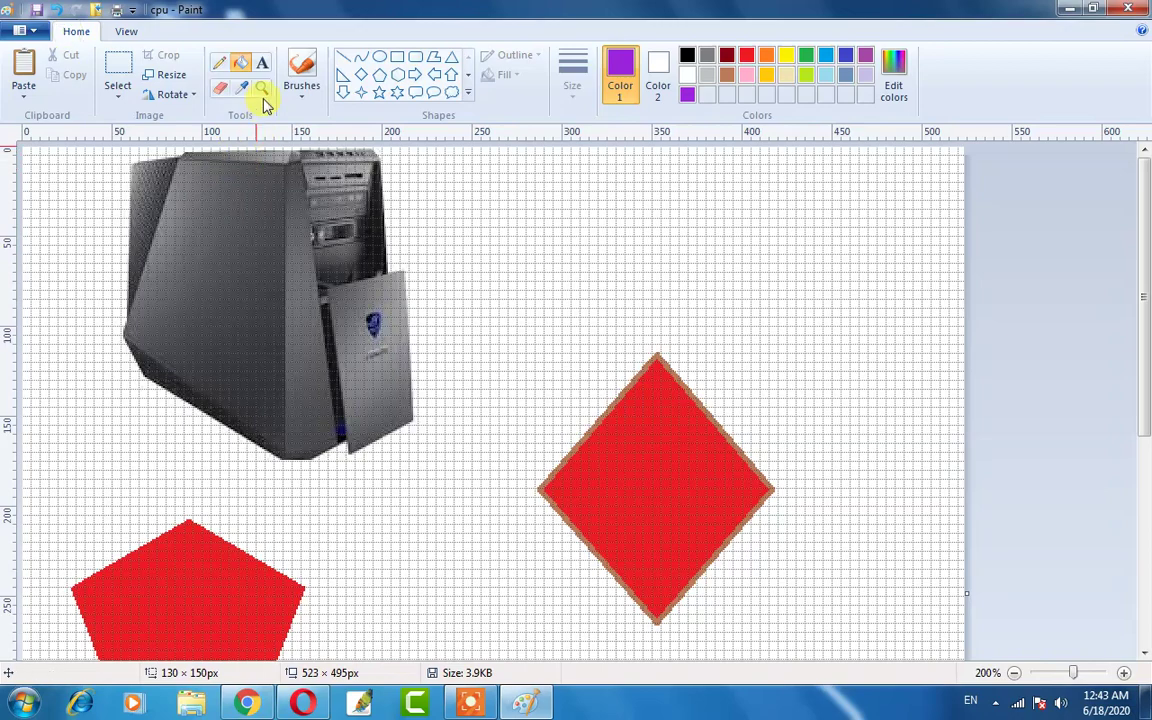
pyautogui.click(219, 62)
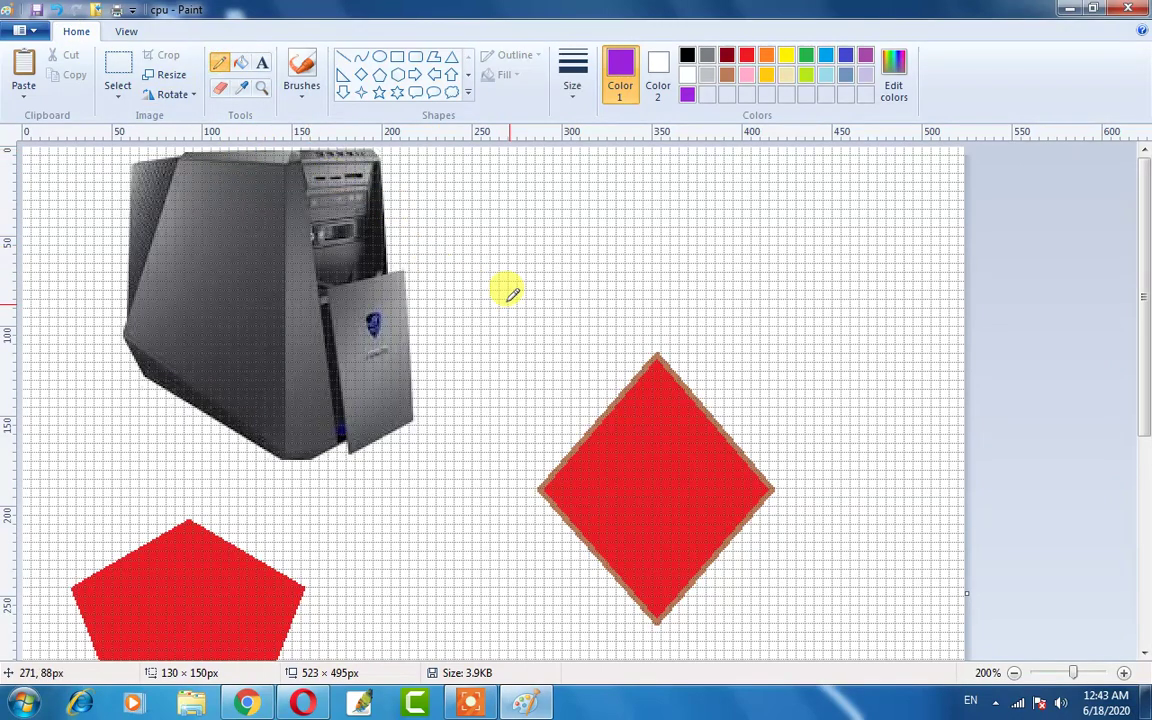
pyautogui.moveTo(500, 292); pyautogui.dragTo(504, 264)
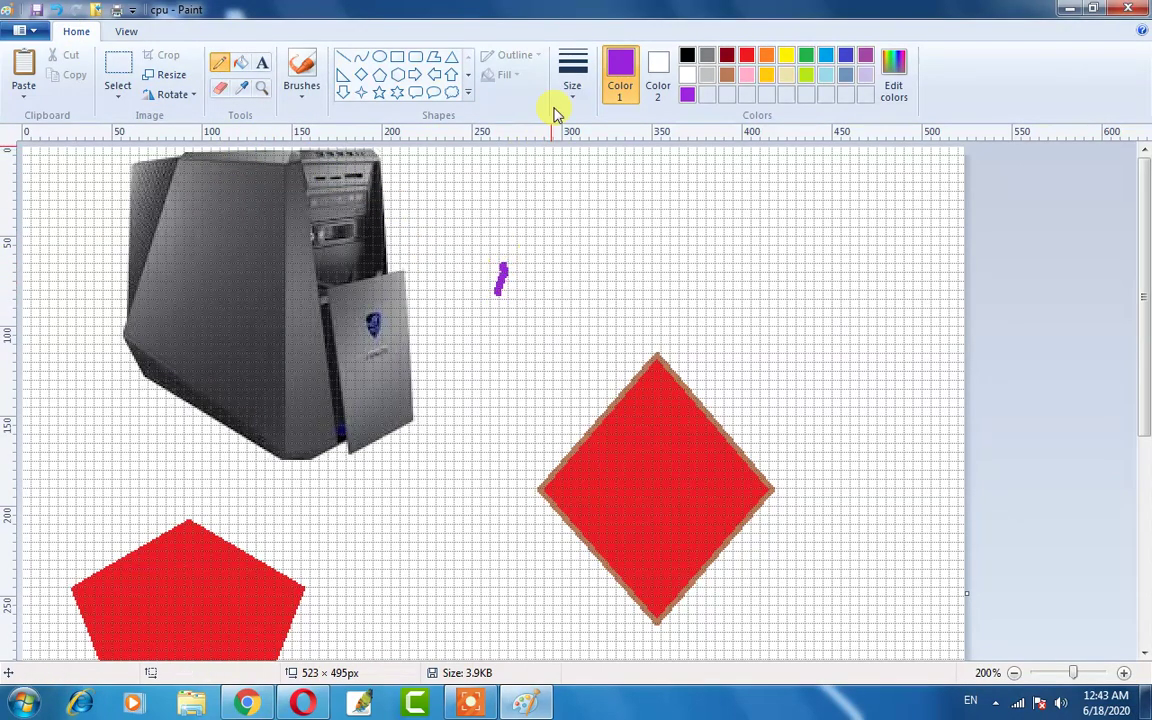
pyautogui.click(572, 75)
pyautogui.click(590, 128)
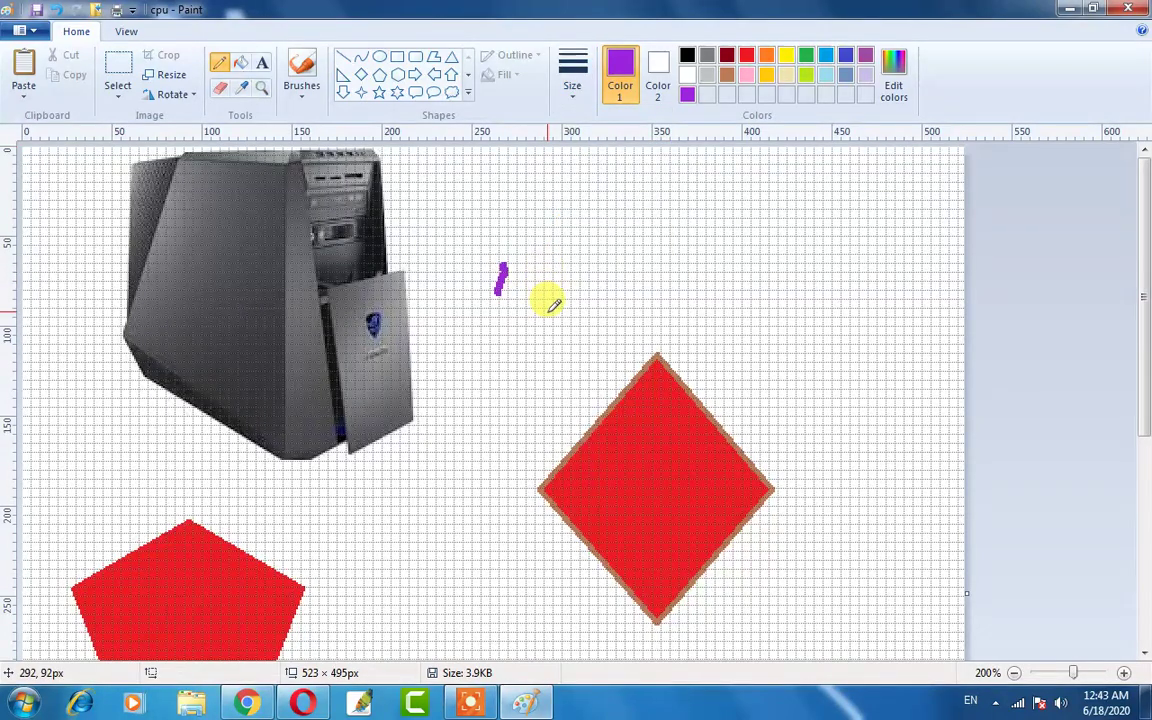
pyautogui.moveTo(549, 312); pyautogui.dragTo(545, 182)
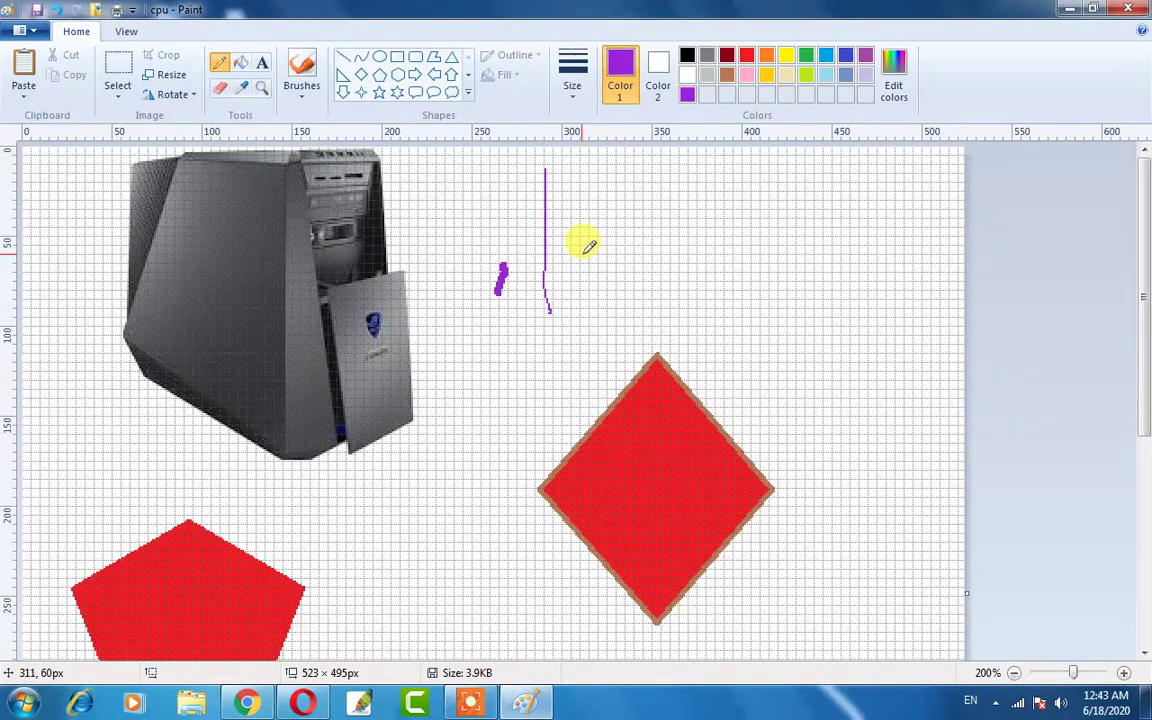
pyautogui.moveTo(583, 255); pyautogui.dragTo(583, 178)
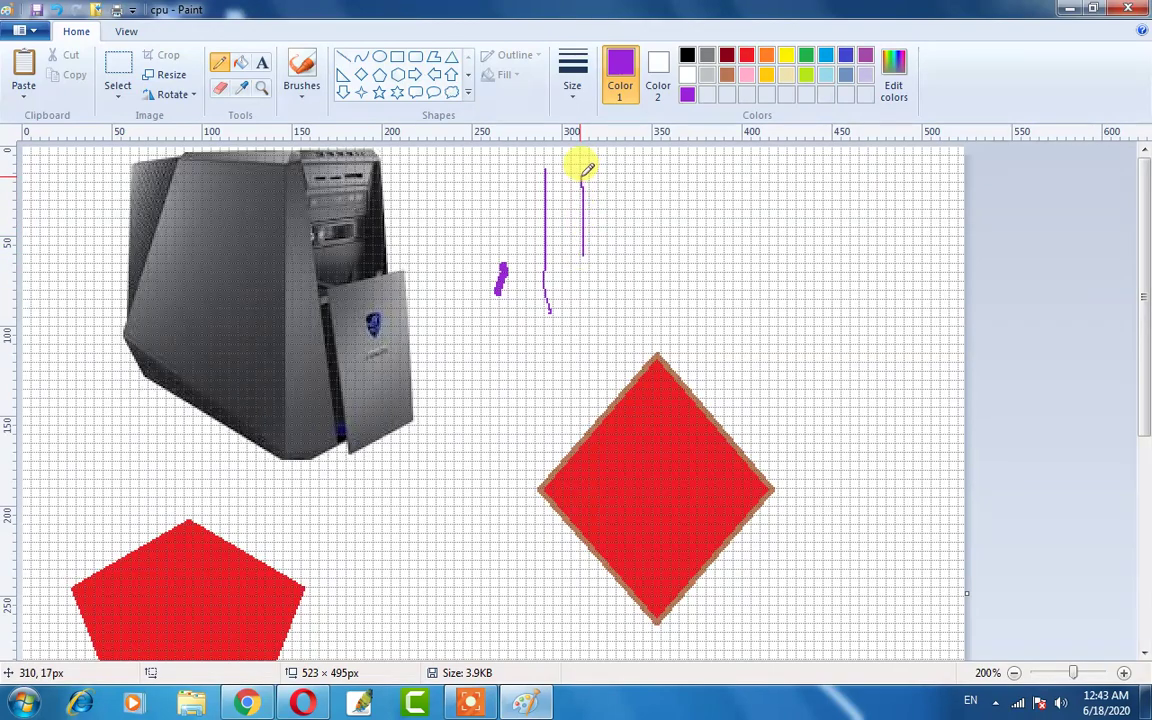
# Switch the gridlines off and on several times to compare the canvas, finishing with them hidden.
pyautogui.click(126, 31)
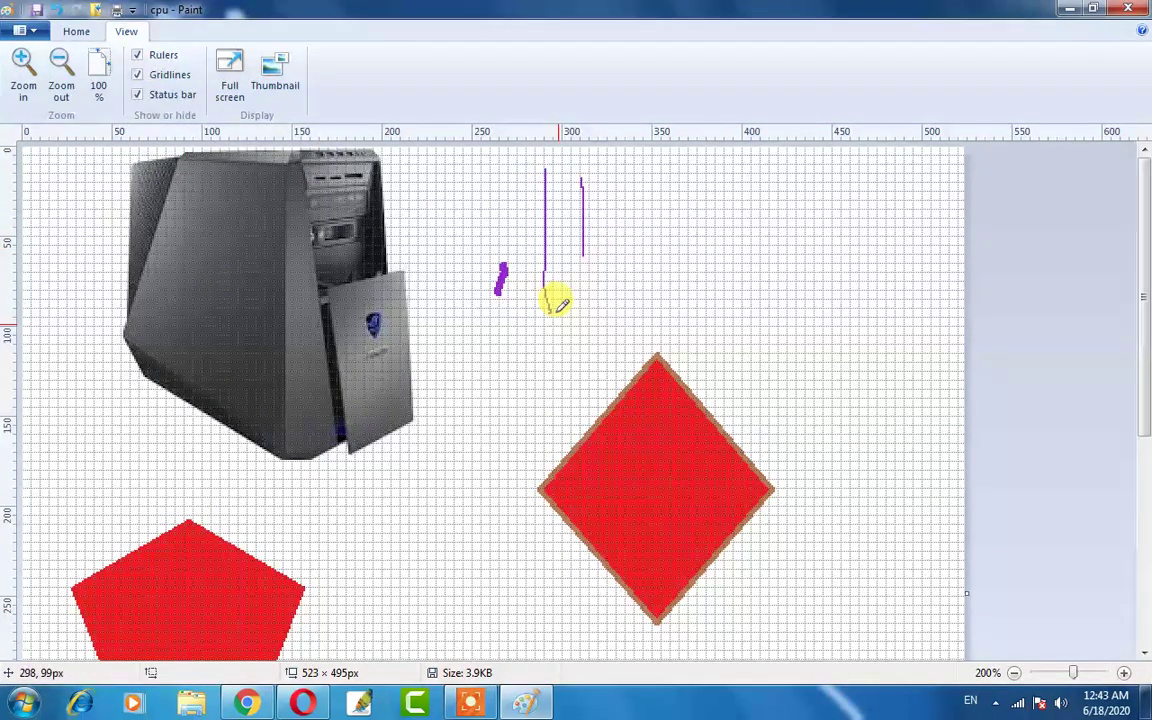
pyautogui.click(166, 84)
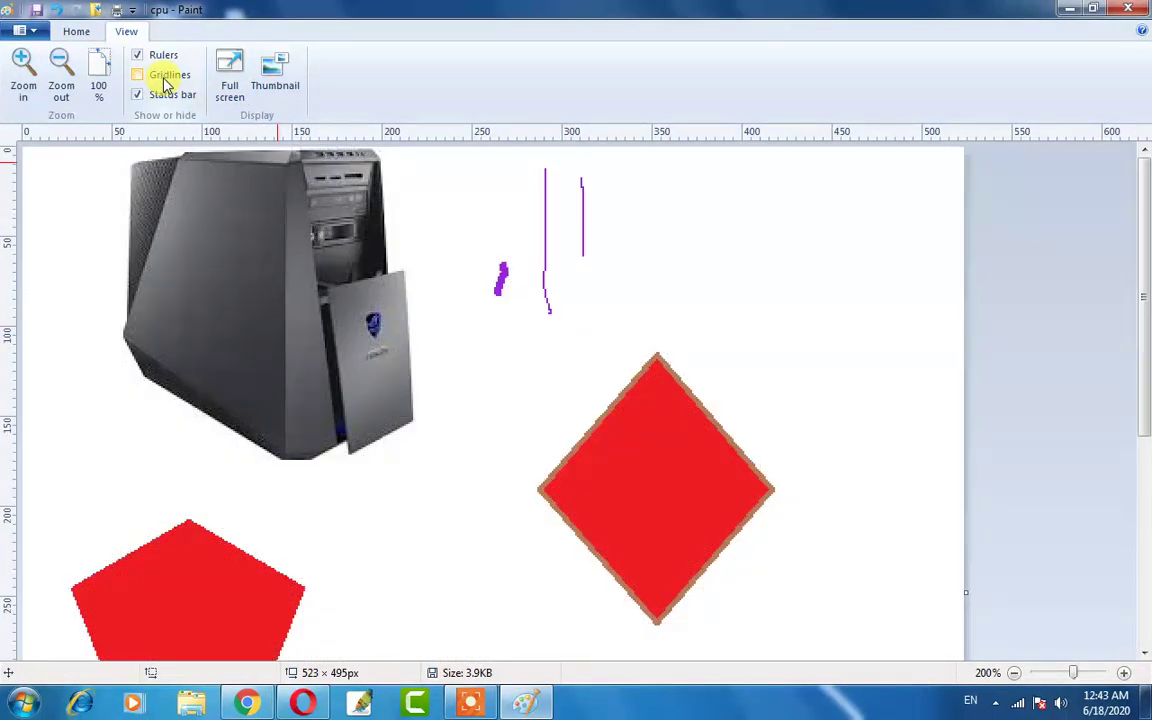
pyautogui.click(166, 84)
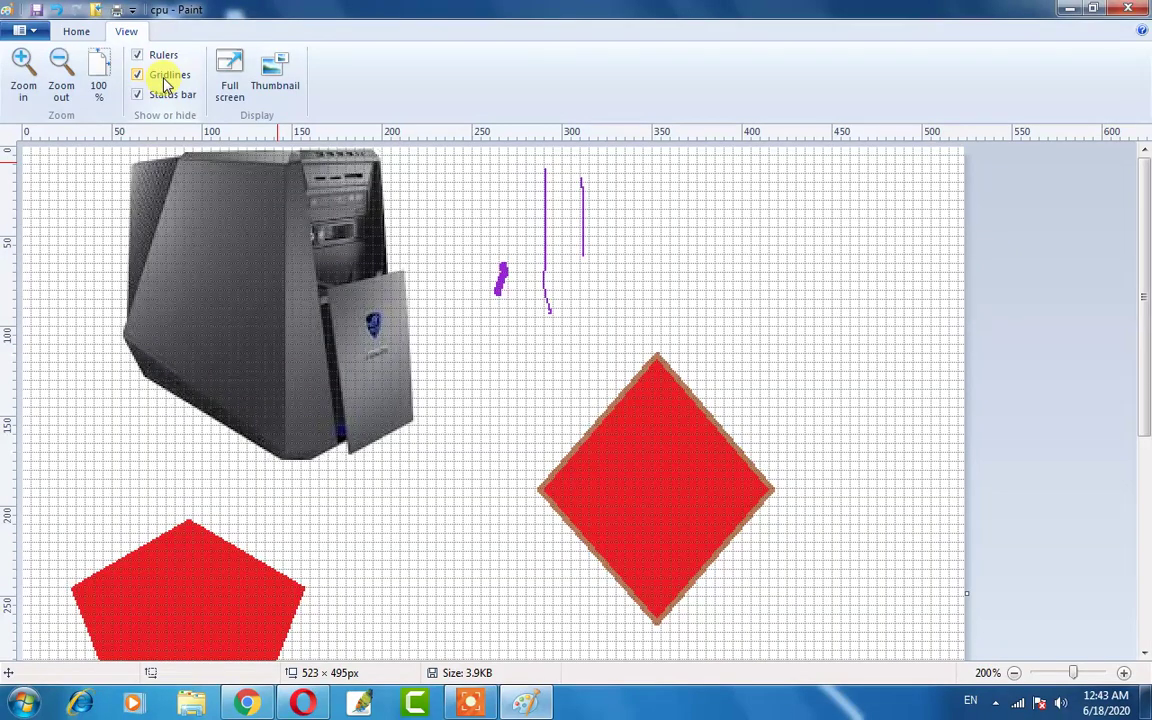
pyautogui.click(166, 84)
pyautogui.click(166, 84)
pyautogui.click(166, 84)
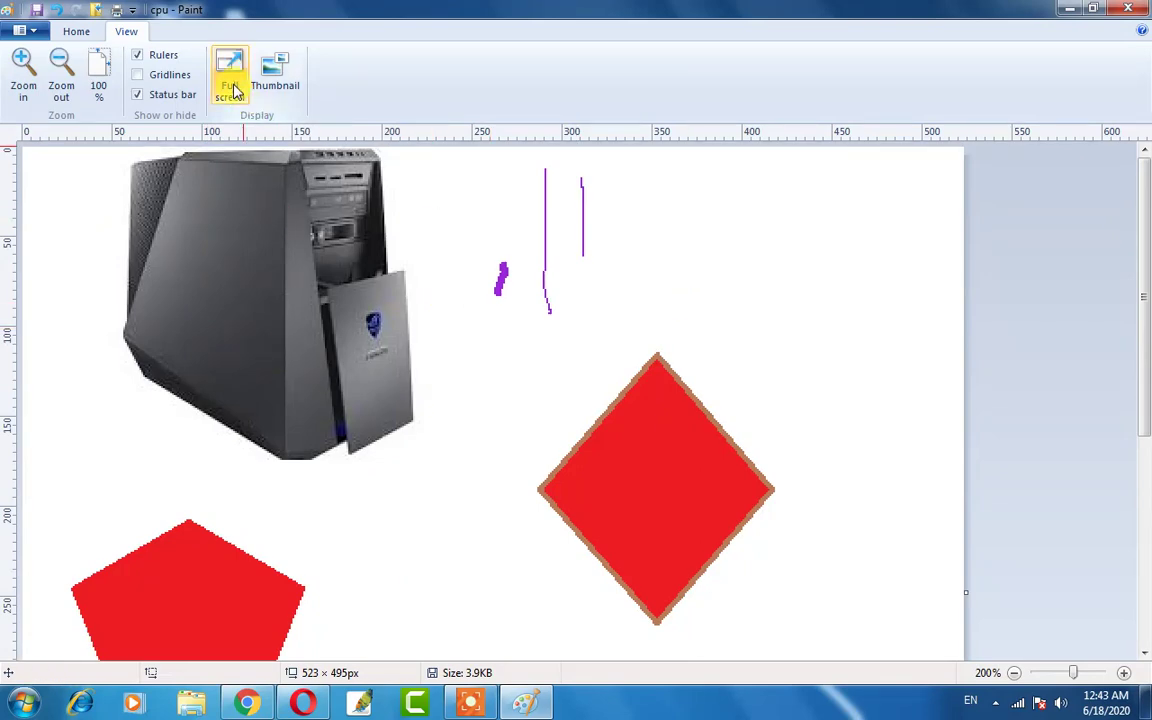
# View the picture in full screen, return to the editing window and show the thumbnail preview.
pyautogui.click(231, 86)
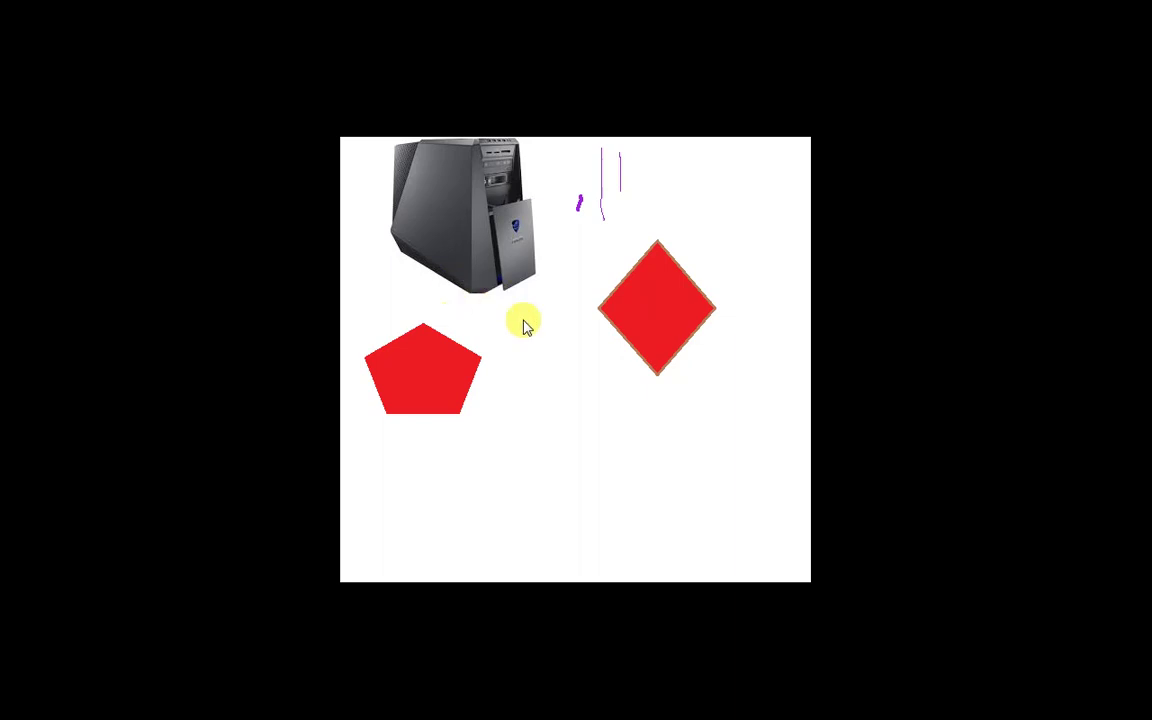
pyautogui.click(441, 240)
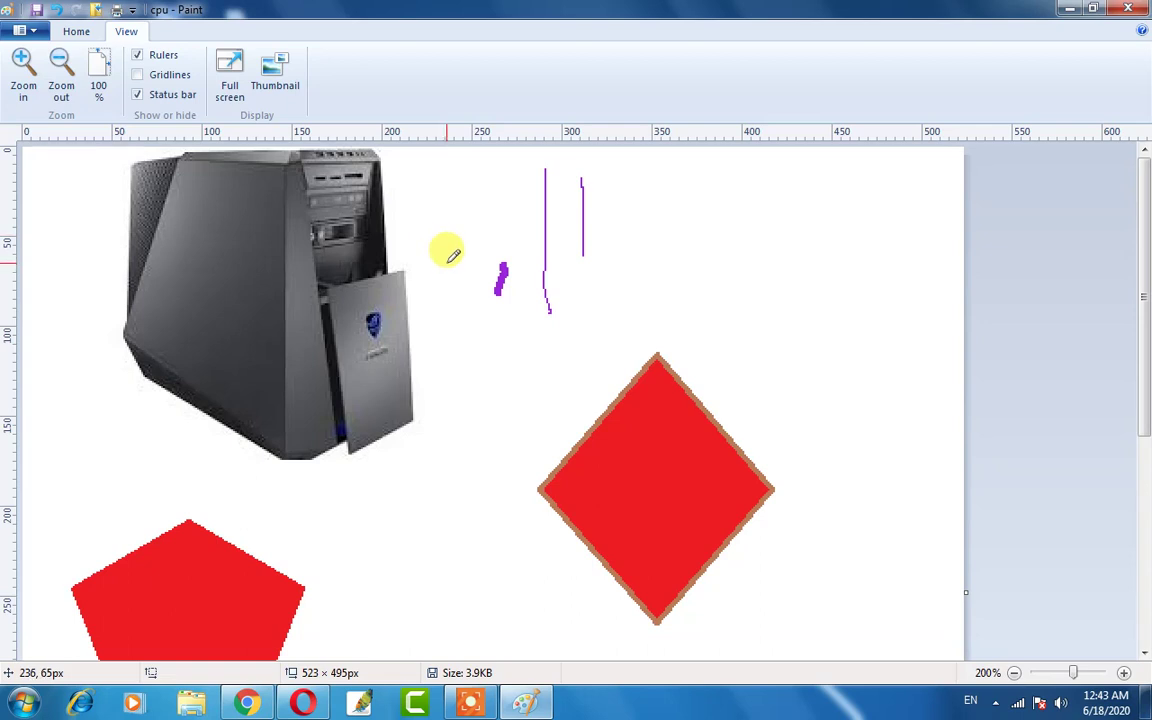
pyautogui.click(276, 90)
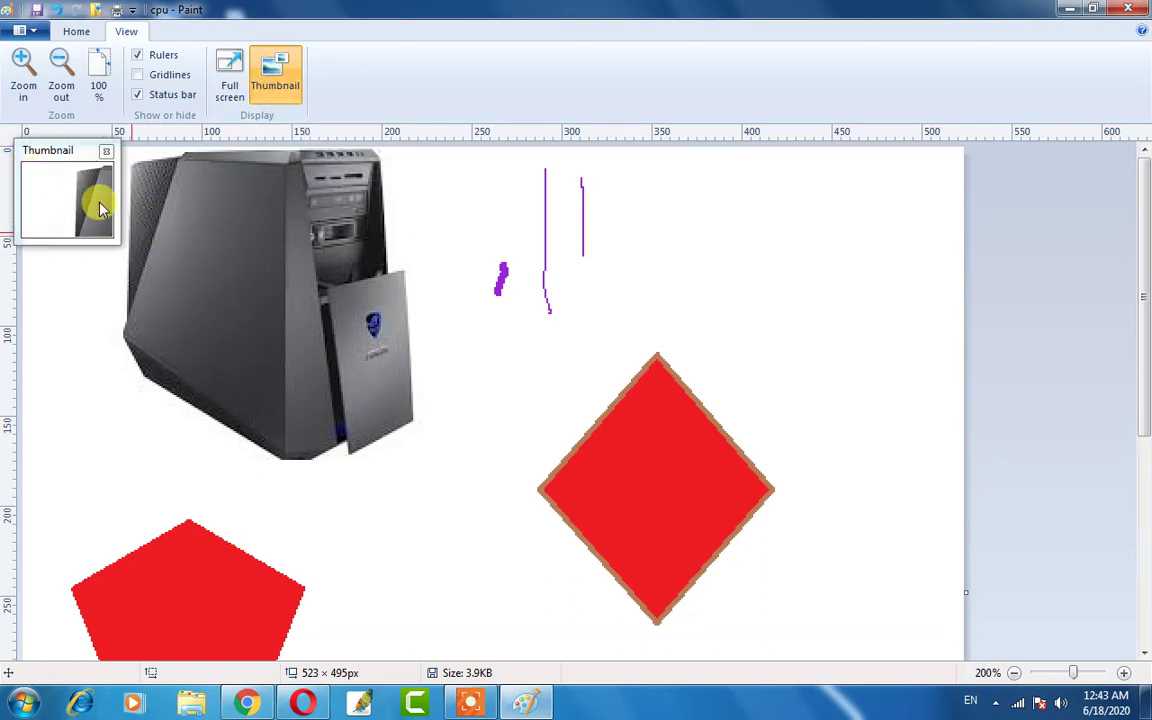
# Draw a short purple Pencil stroke on the computer case's side panel and select a small rectangle above it.
pyautogui.moveTo(284, 354); pyautogui.dragTo(269, 350)
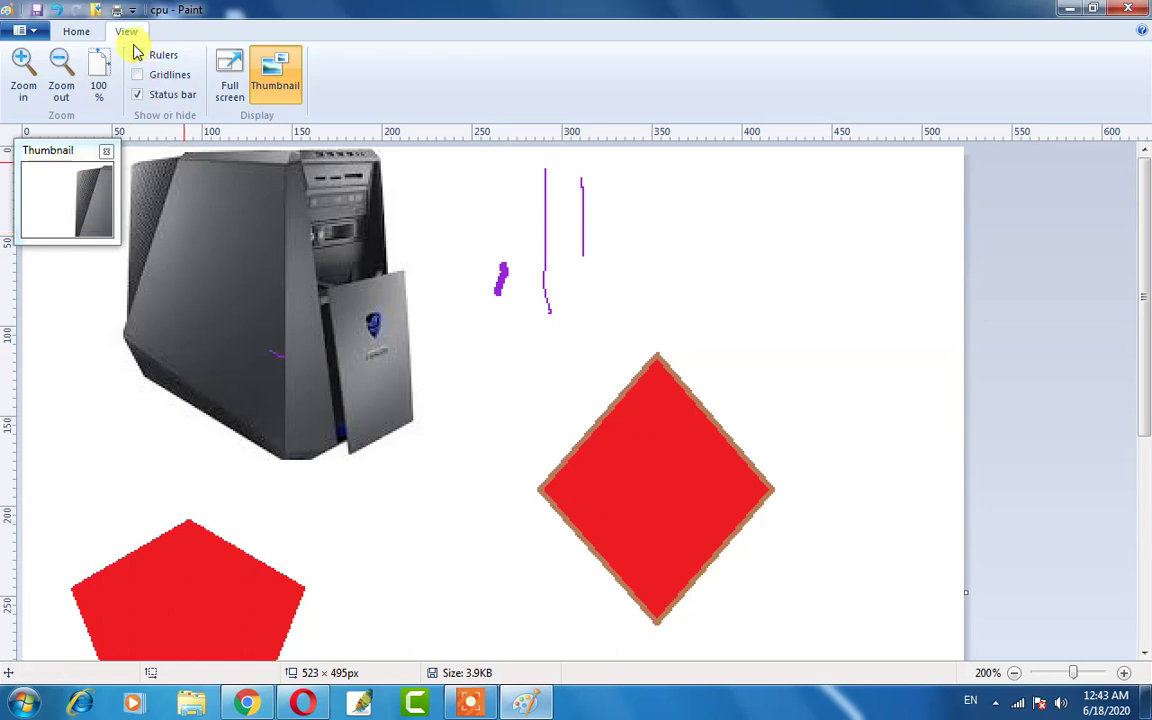
pyautogui.click(72, 31)
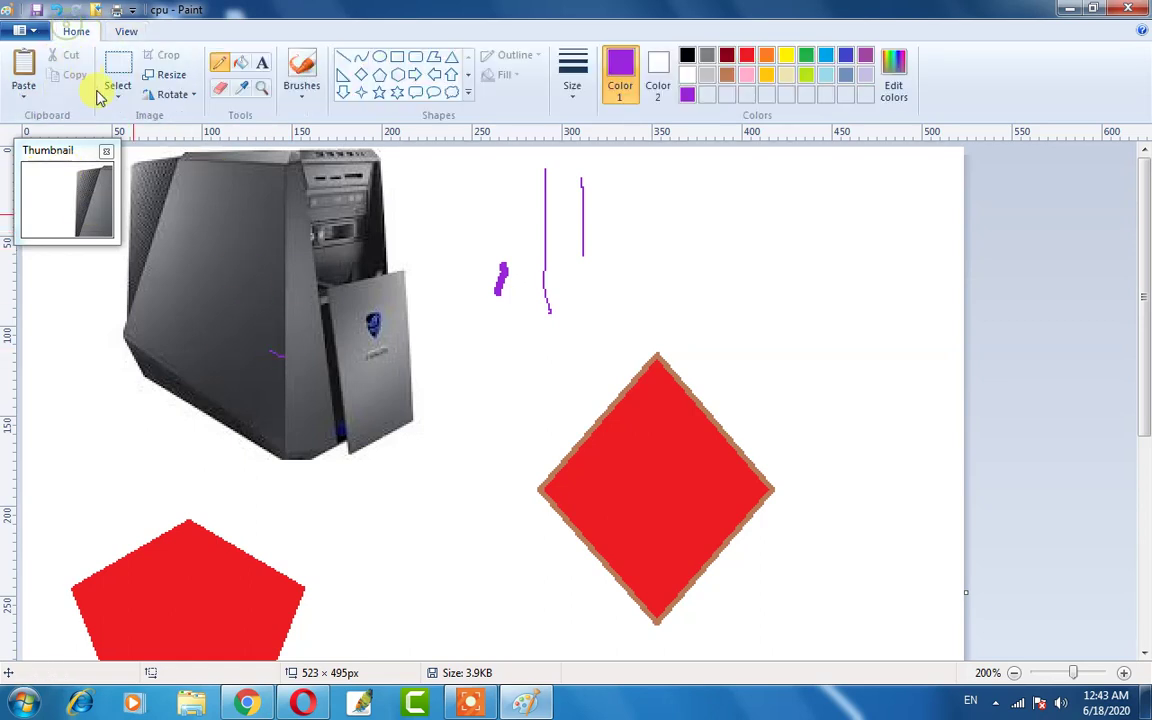
pyautogui.click(117, 78)
pyautogui.moveTo(268, 267); pyautogui.dragTo(301, 296)
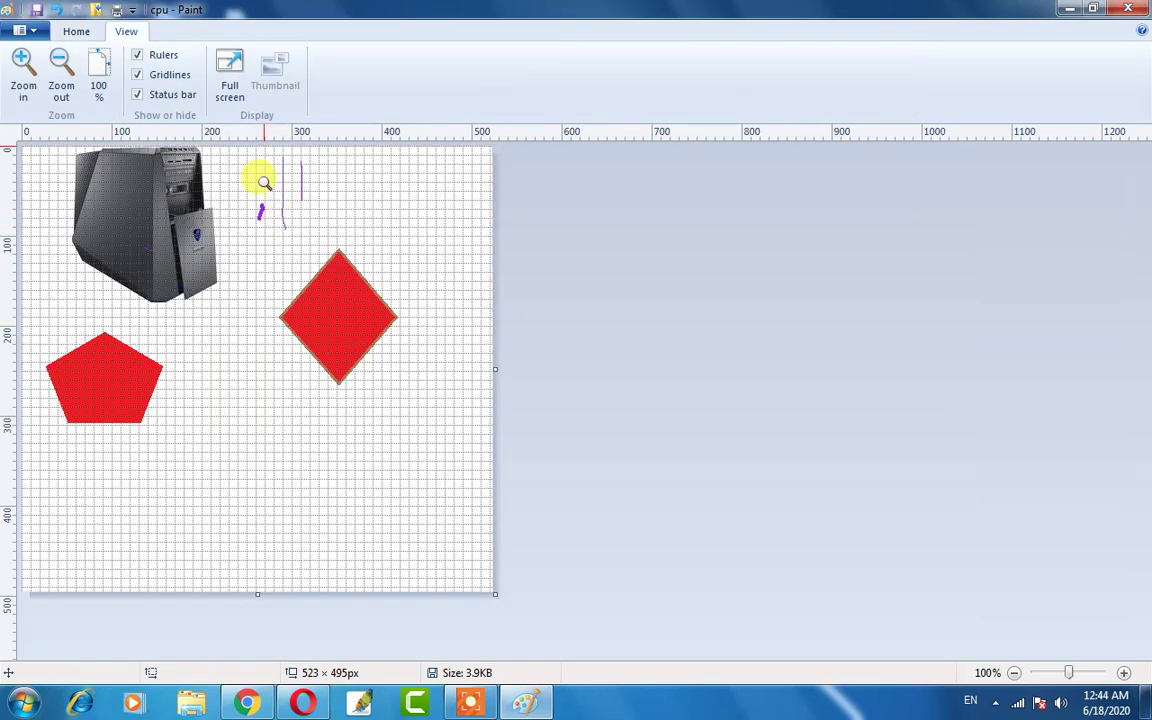
# Show the thumbnail preview and magnify the computer case to 600%.
pyautogui.click(237, 264)
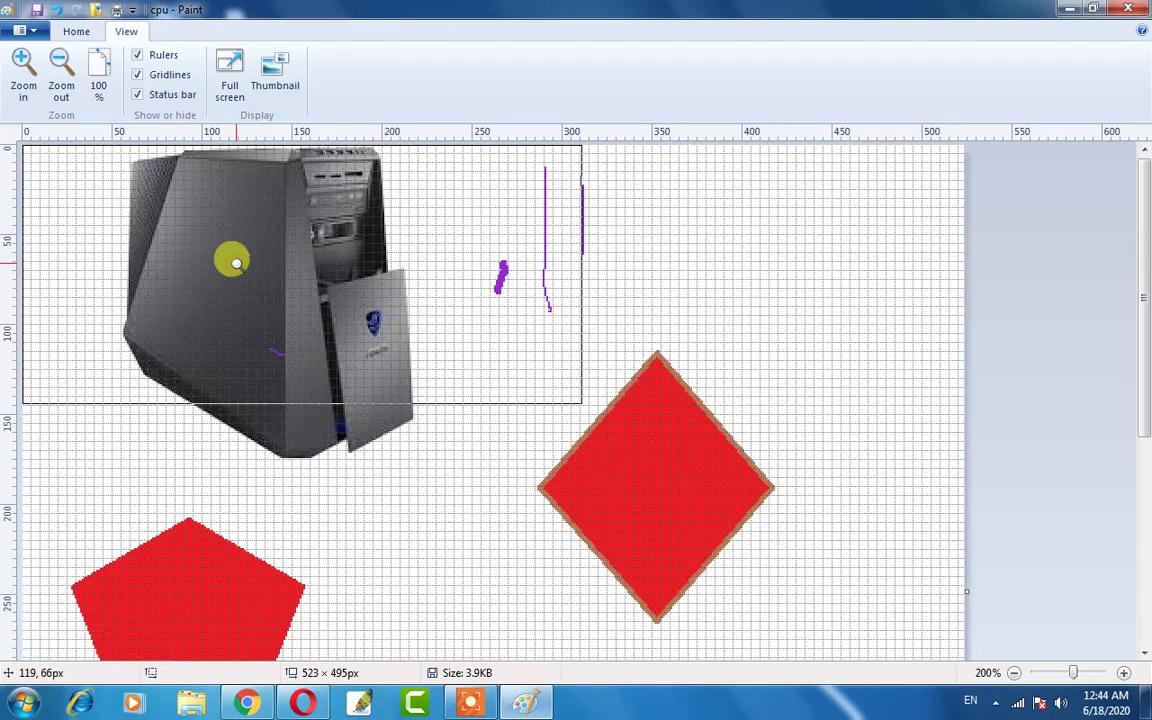
pyautogui.click(283, 90)
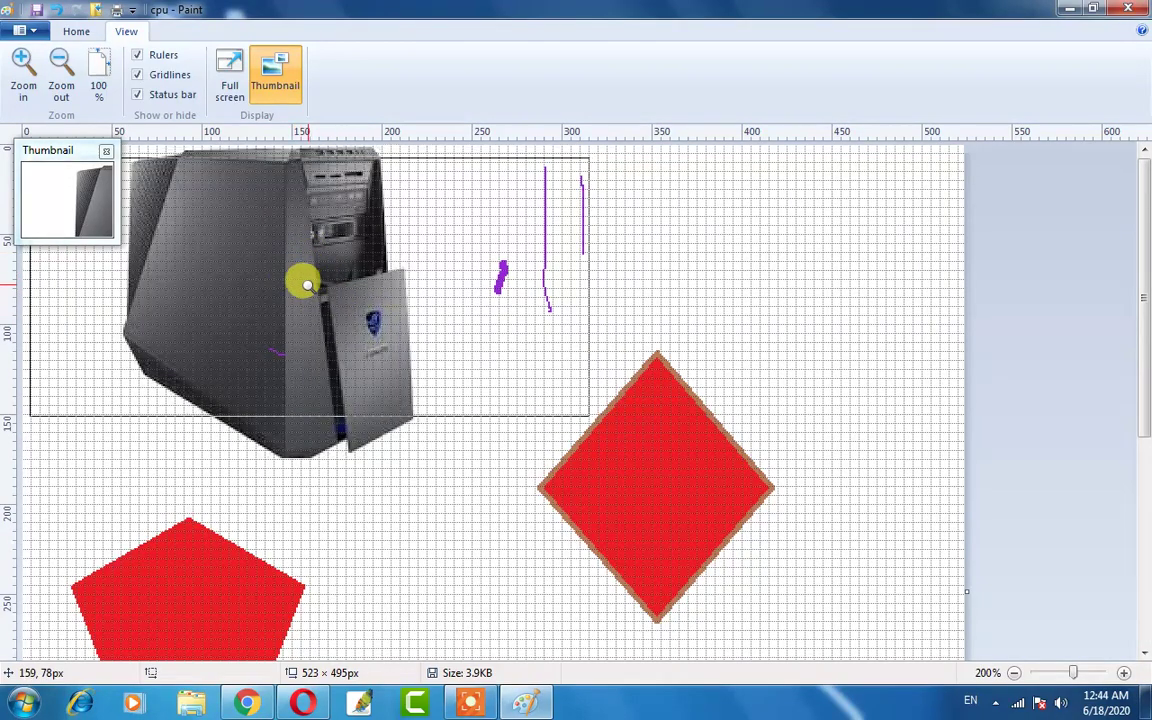
pyautogui.click(307, 285)
pyautogui.click(307, 285)
pyautogui.click(306, 285)
pyautogui.click(306, 285)
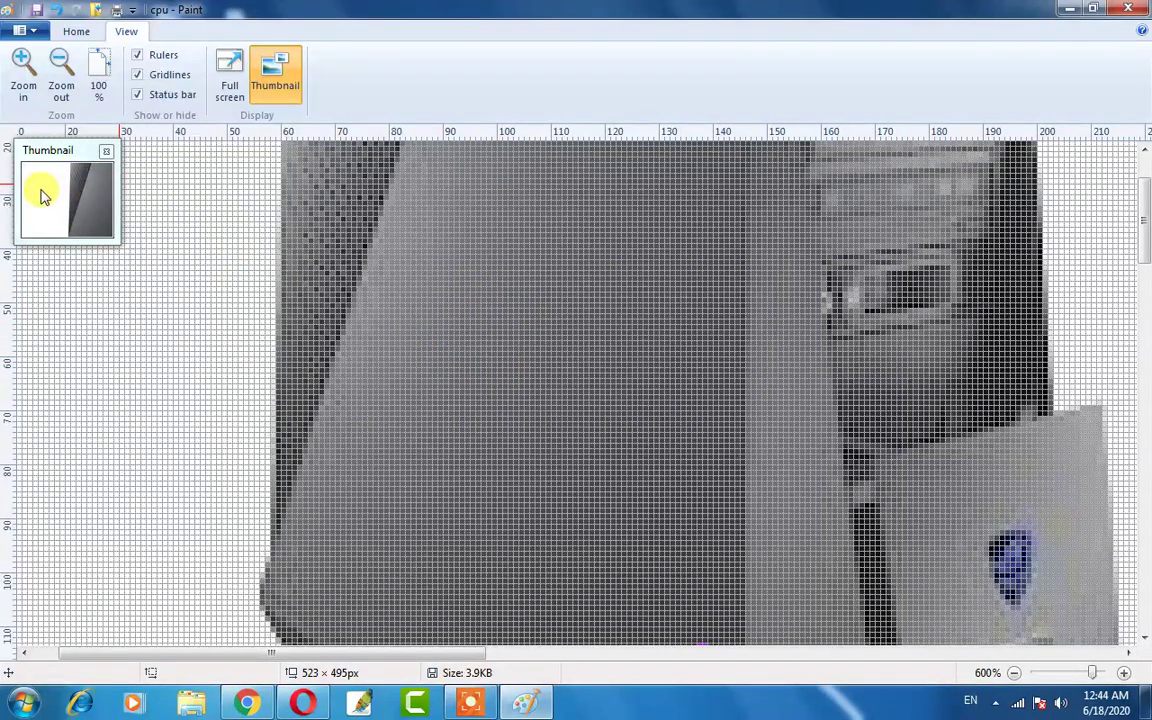
# Hide the thumbnail preview and reduce the zoom to 200%.
pyautogui.click(268, 94)
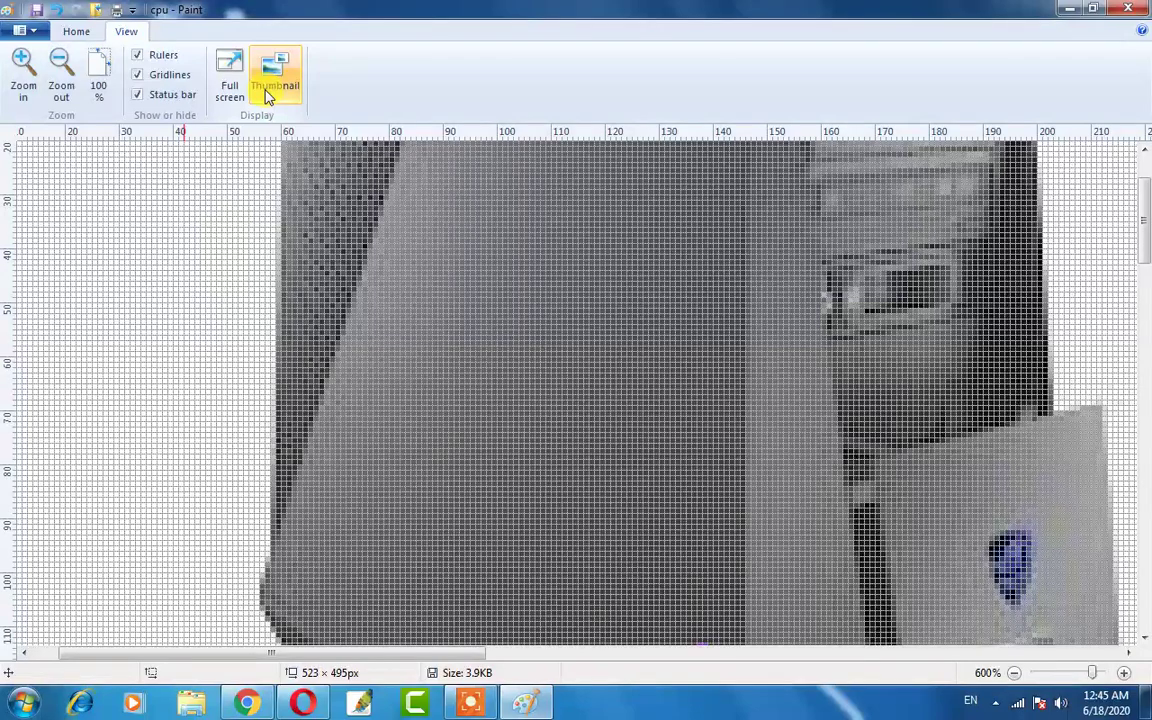
pyautogui.keyDown('ctrl'); pyautogui.scroll(-3, 275, 226); pyautogui.keyUp('ctrl')
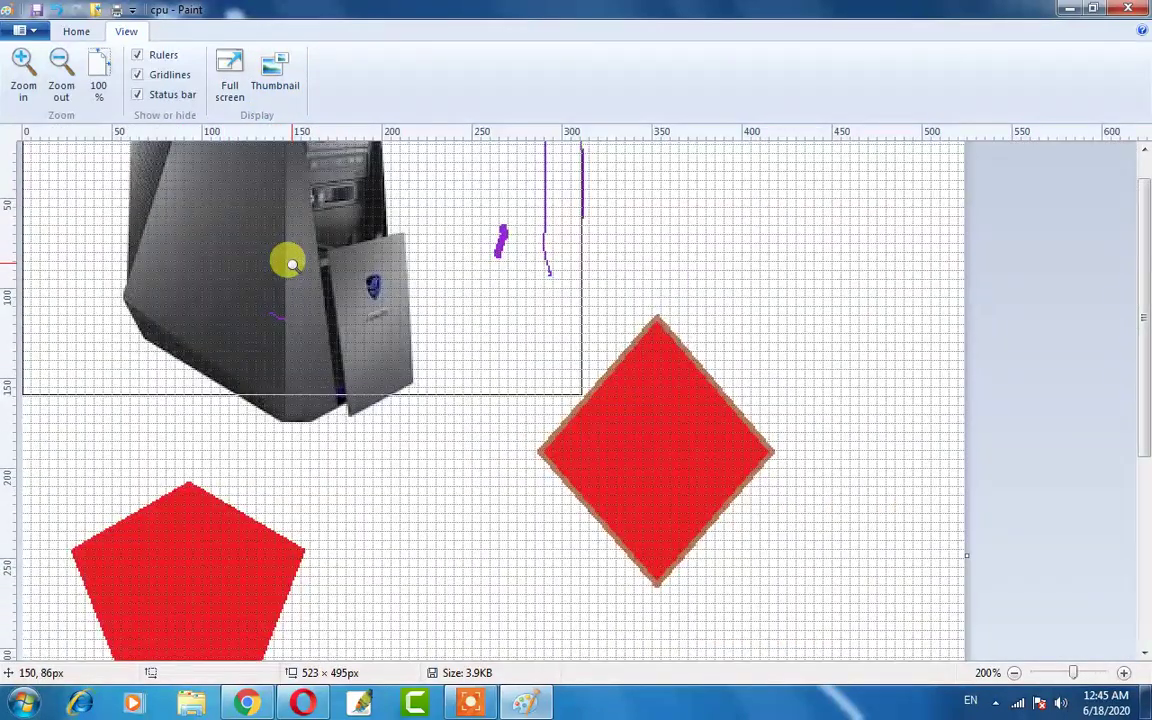